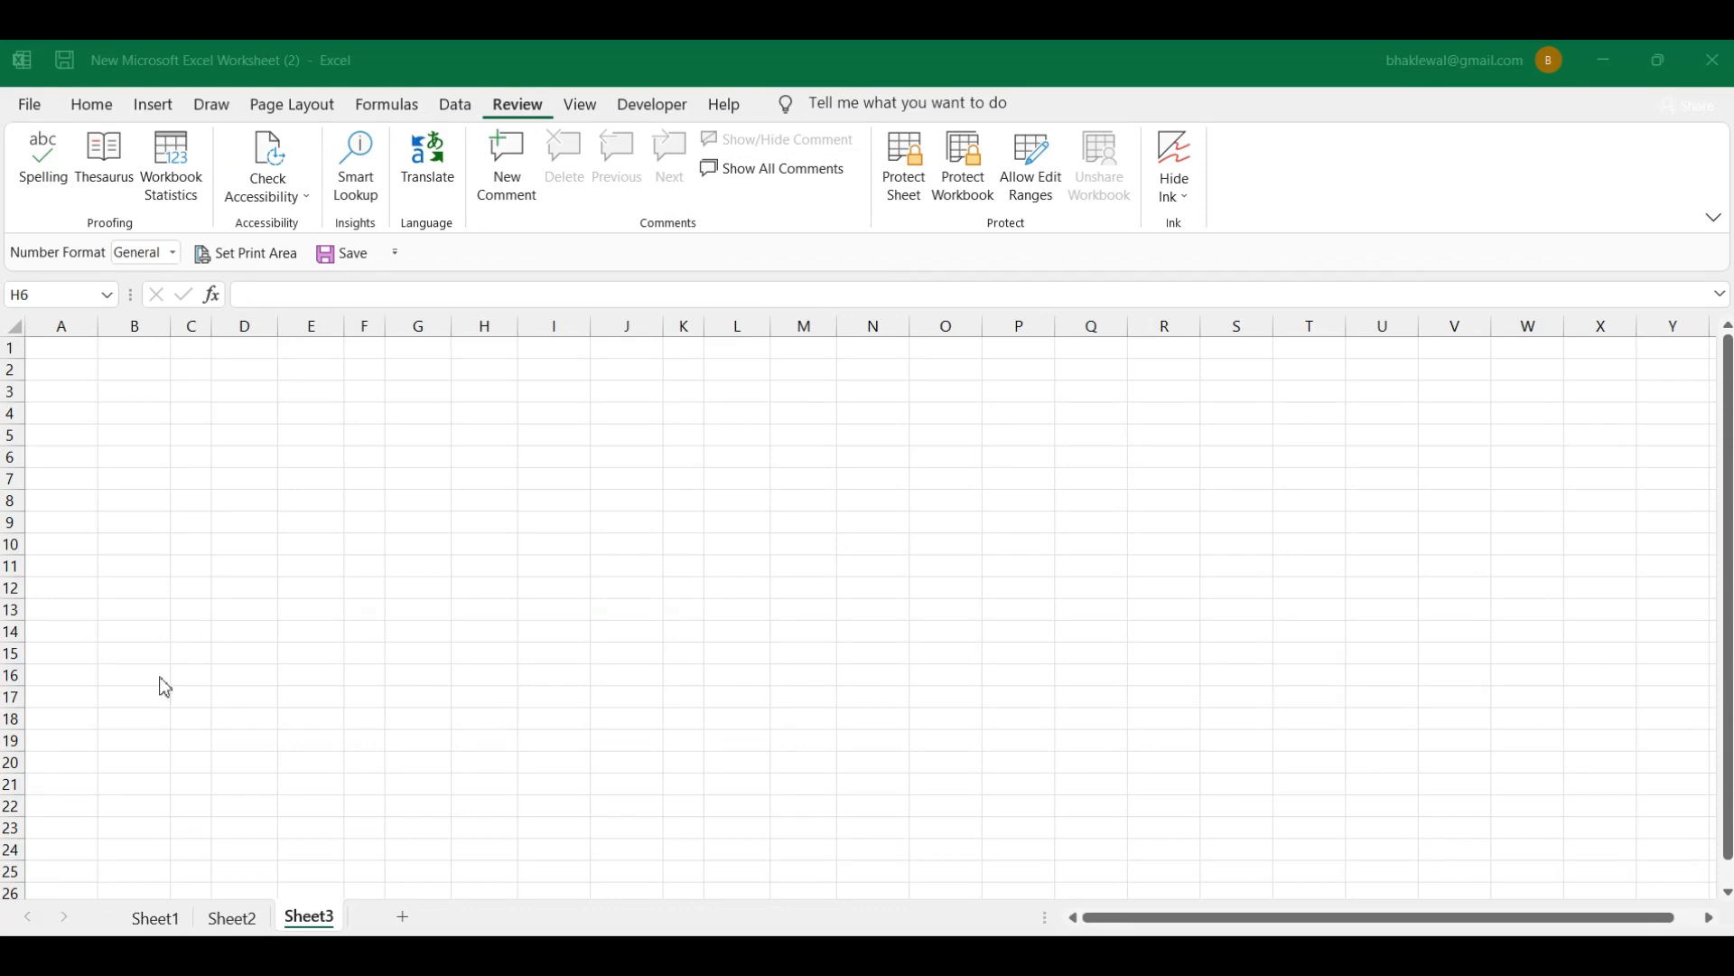
Step: Enter the misspelled text 'What is eduation' in cell H7 of Sheet3 and reselect it
click(484, 480)
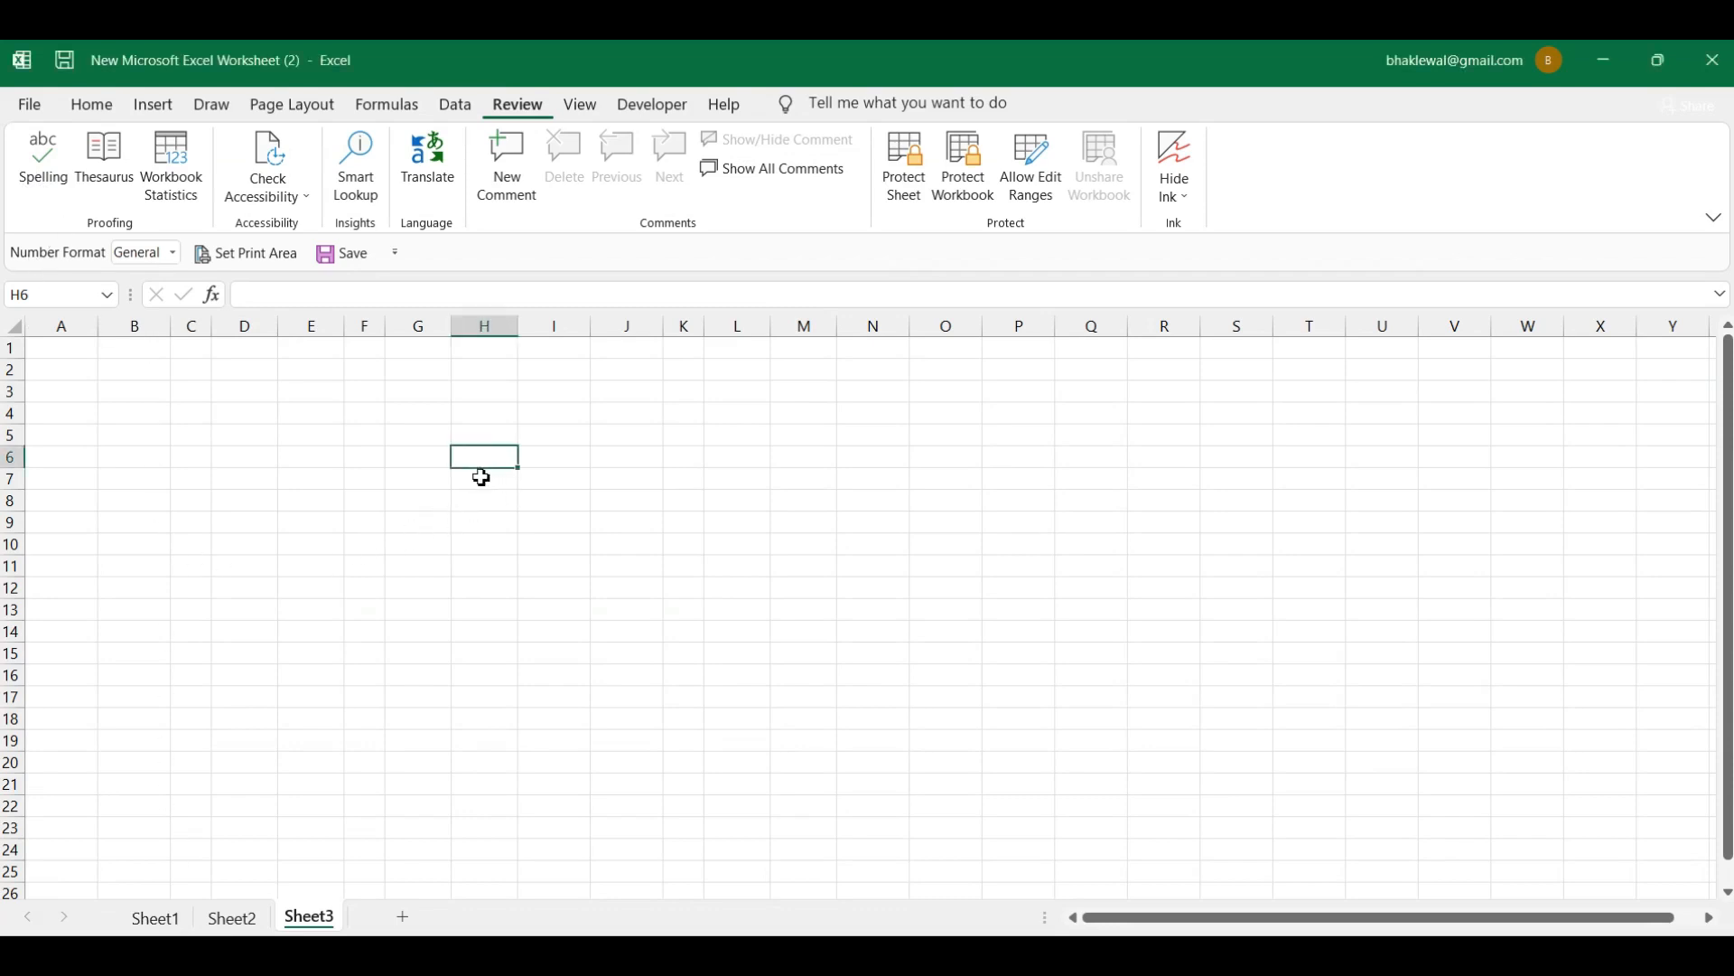
click(483, 479)
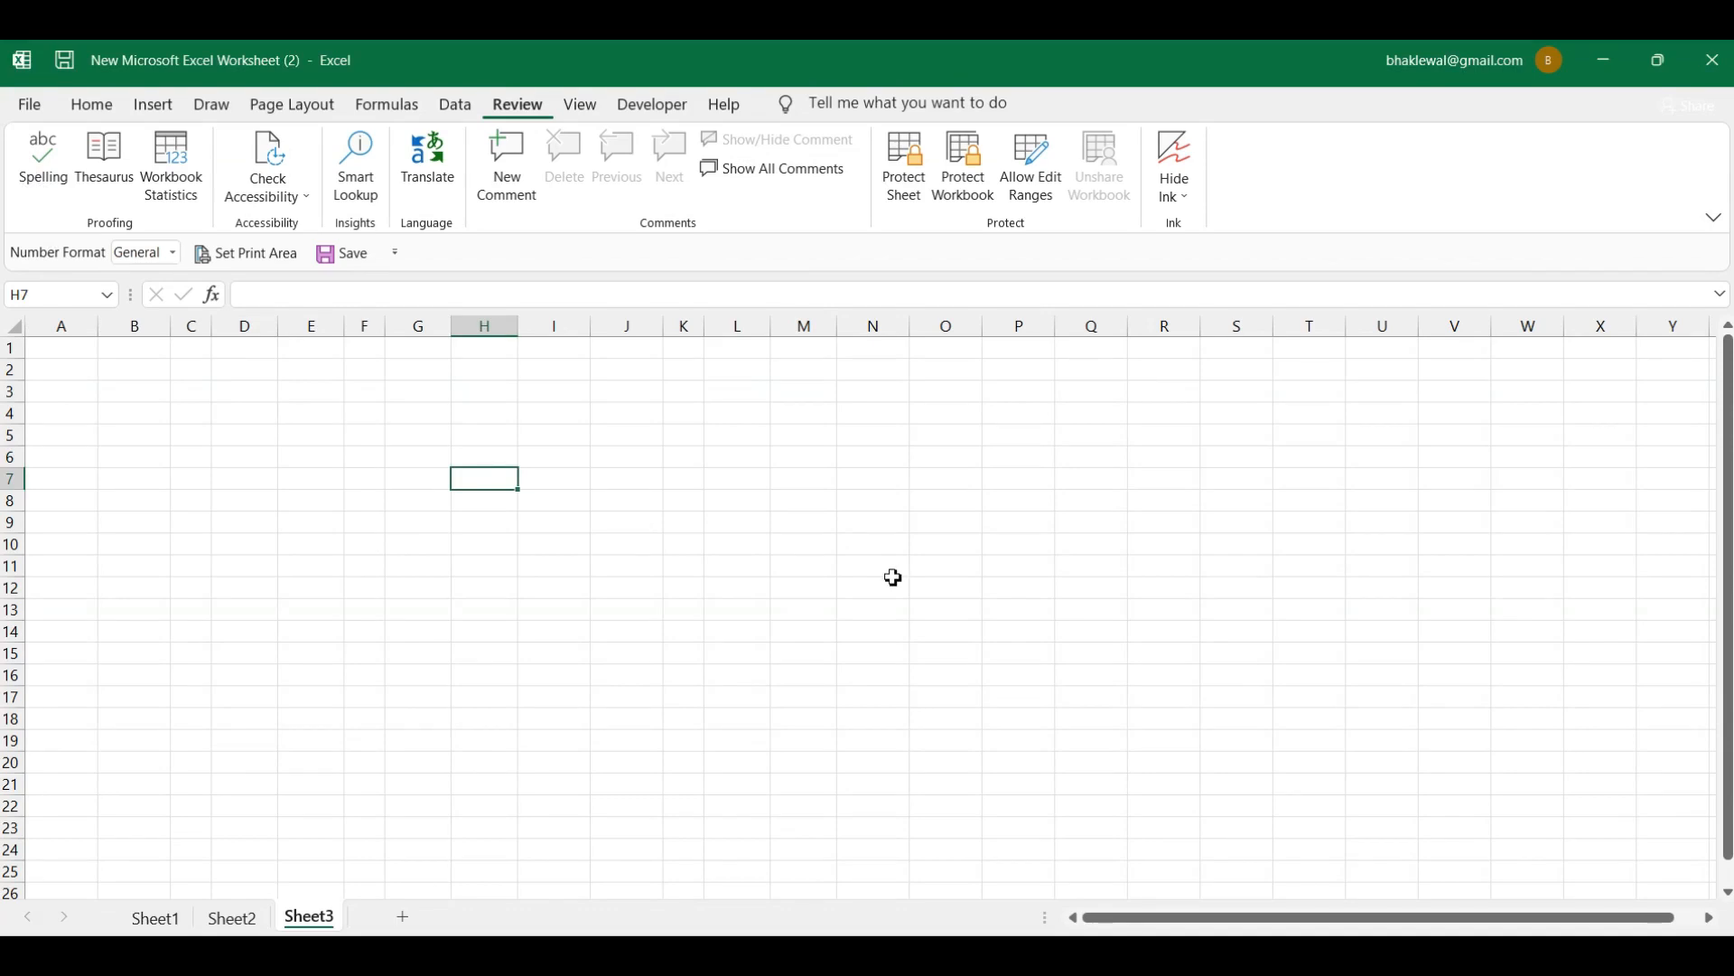
text(What)
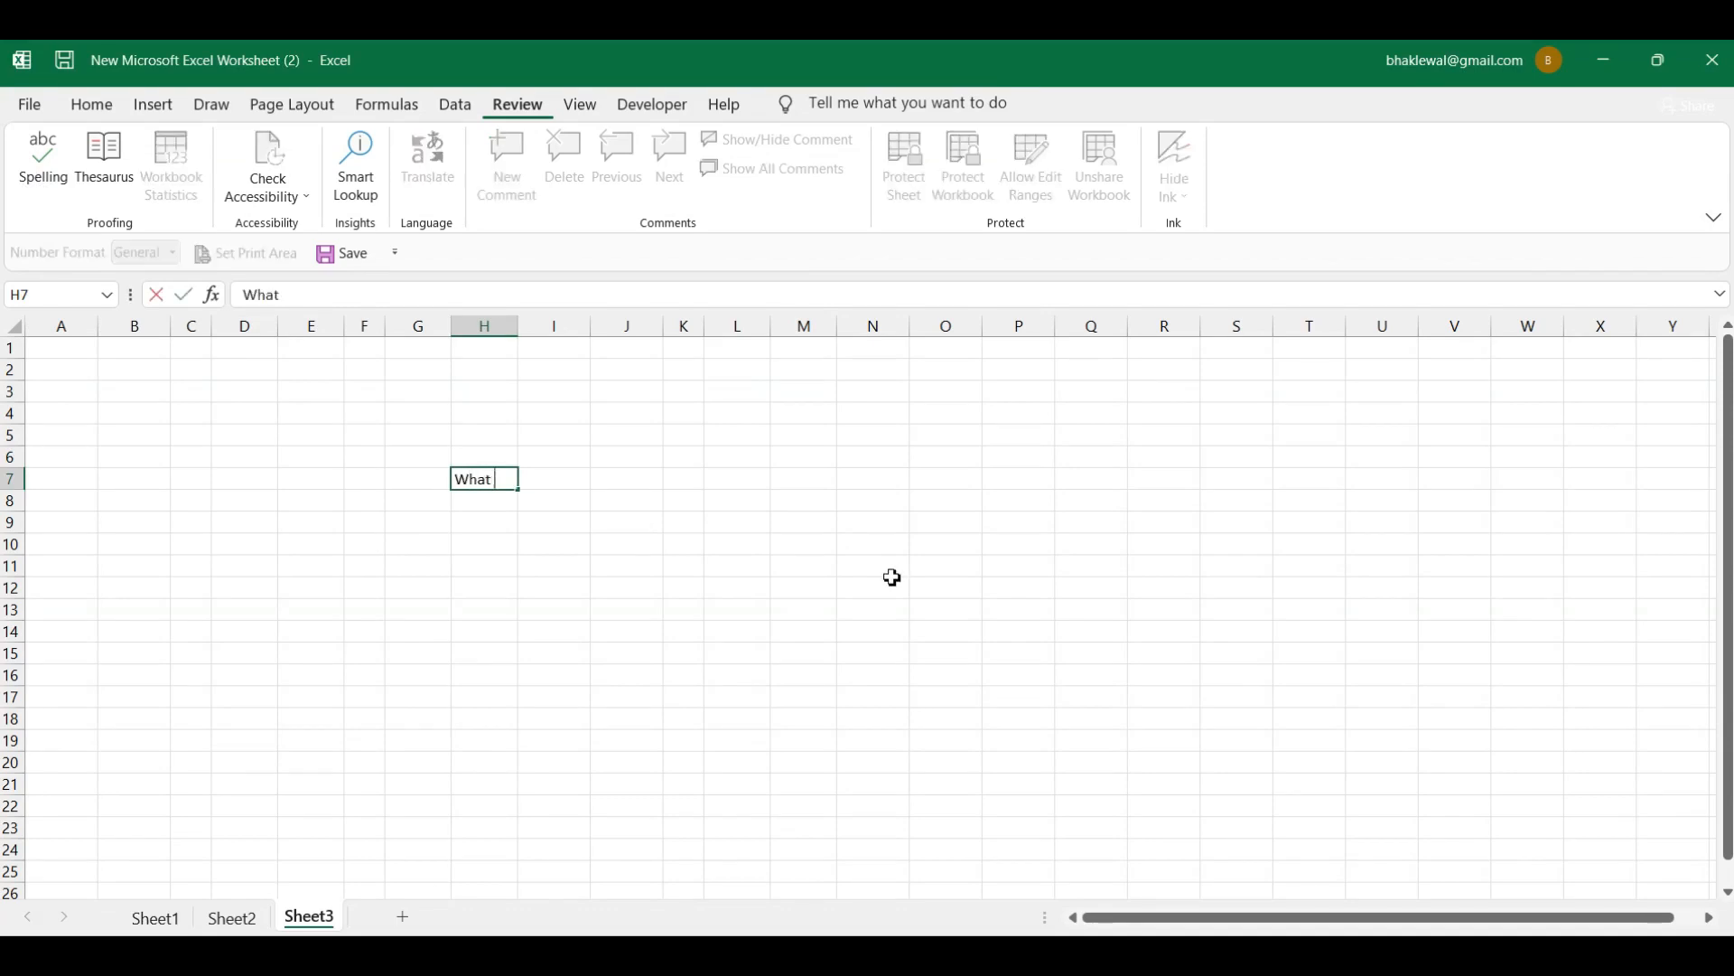
text( is eduation)
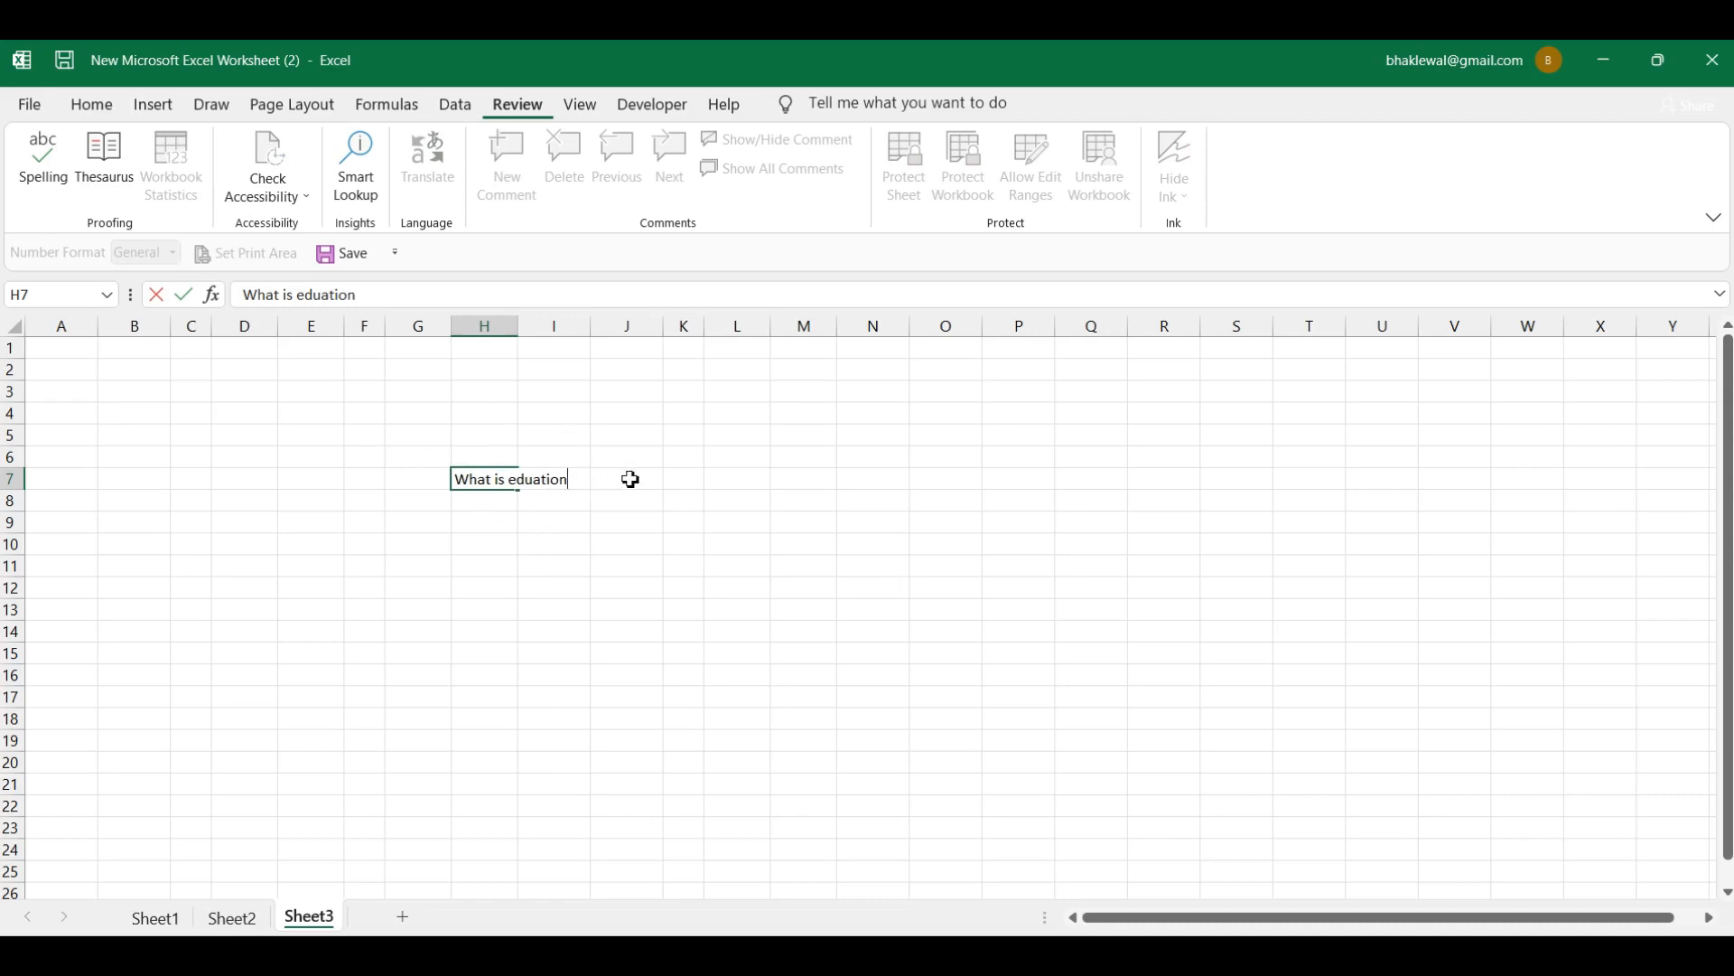
click(681, 477)
click(480, 477)
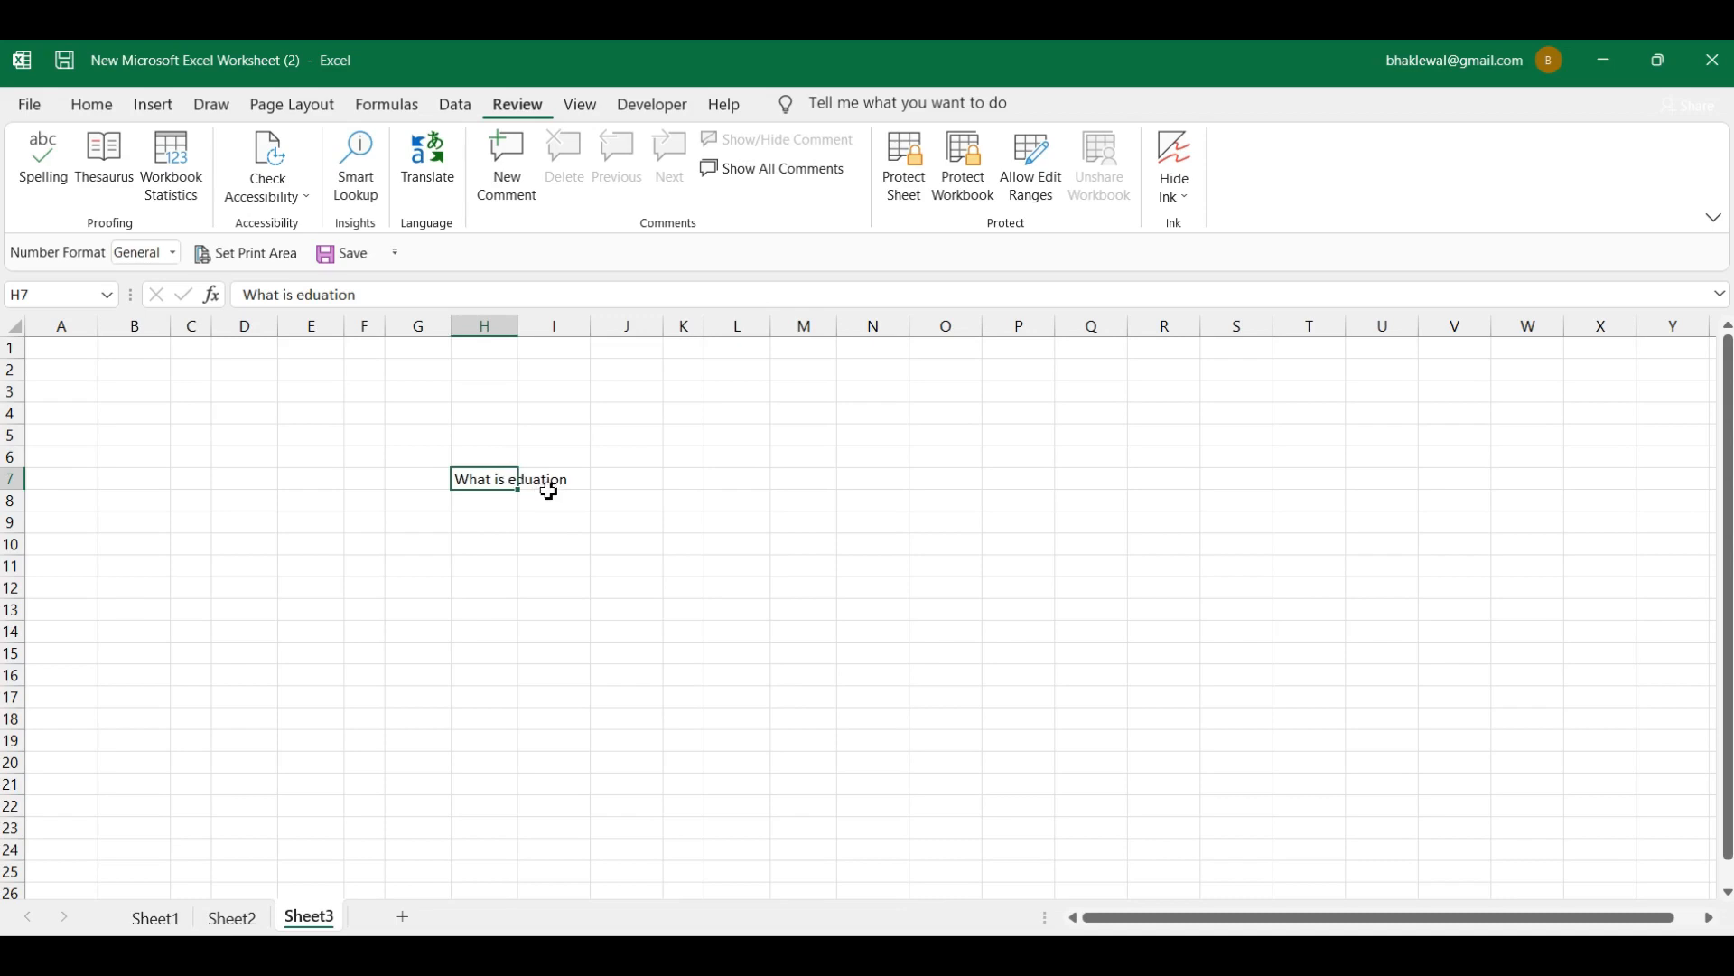
click(708, 499)
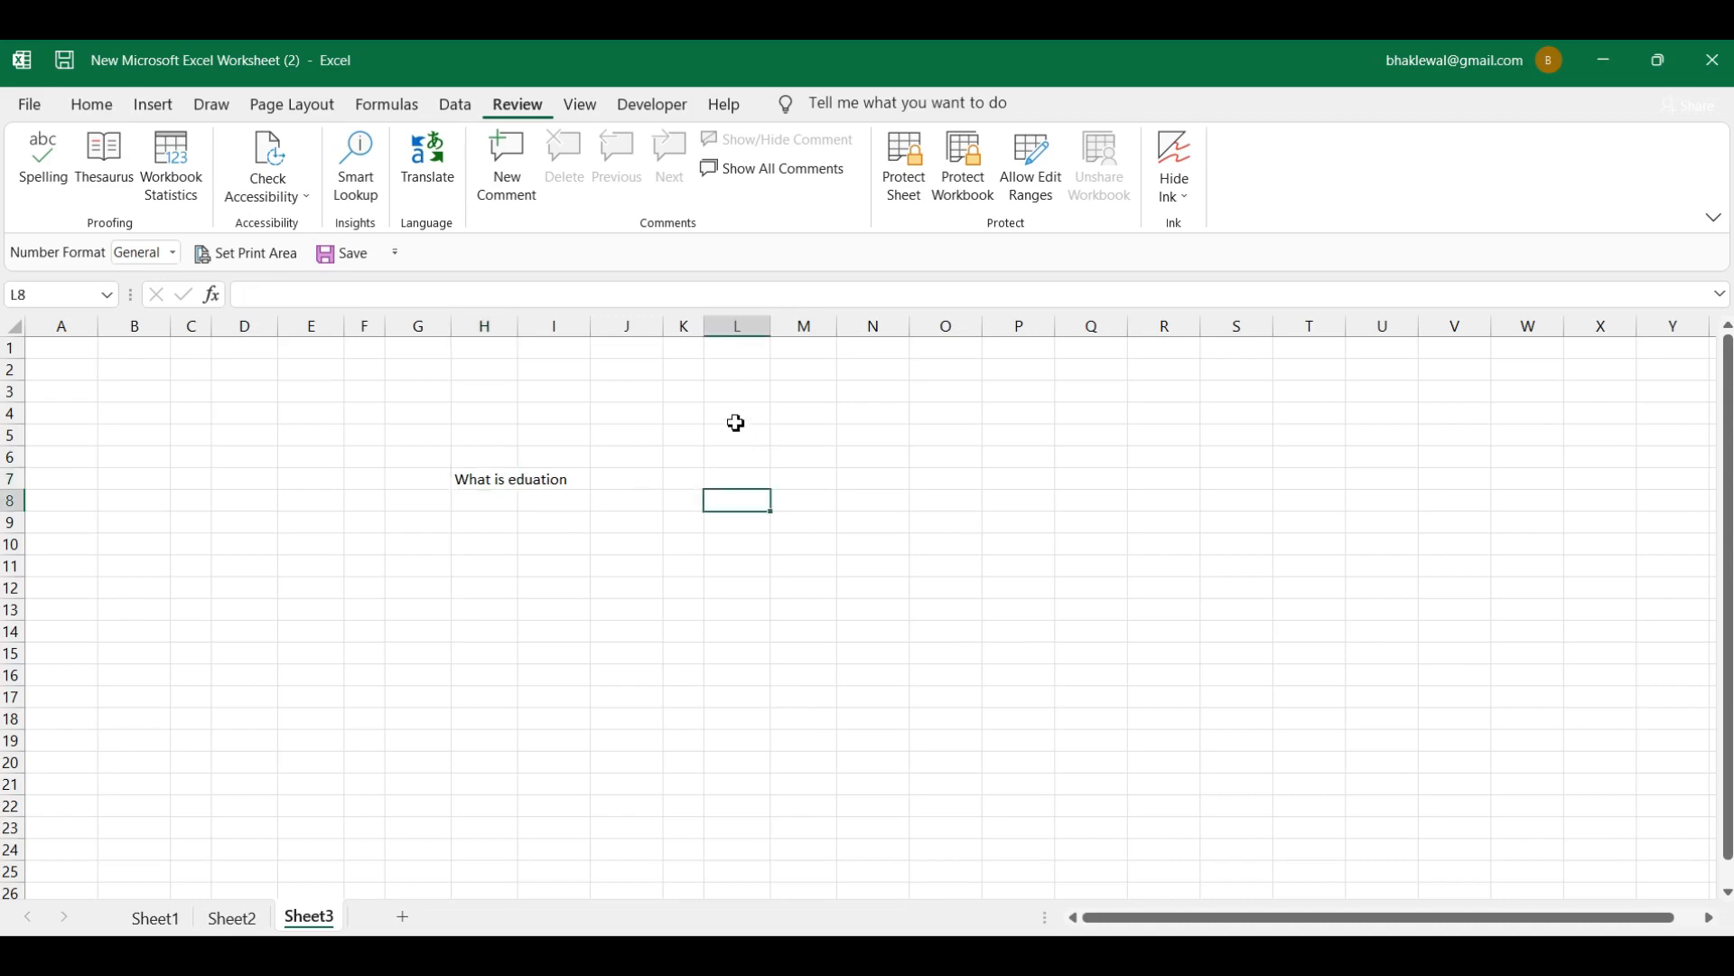
click(947, 462)
click(833, 475)
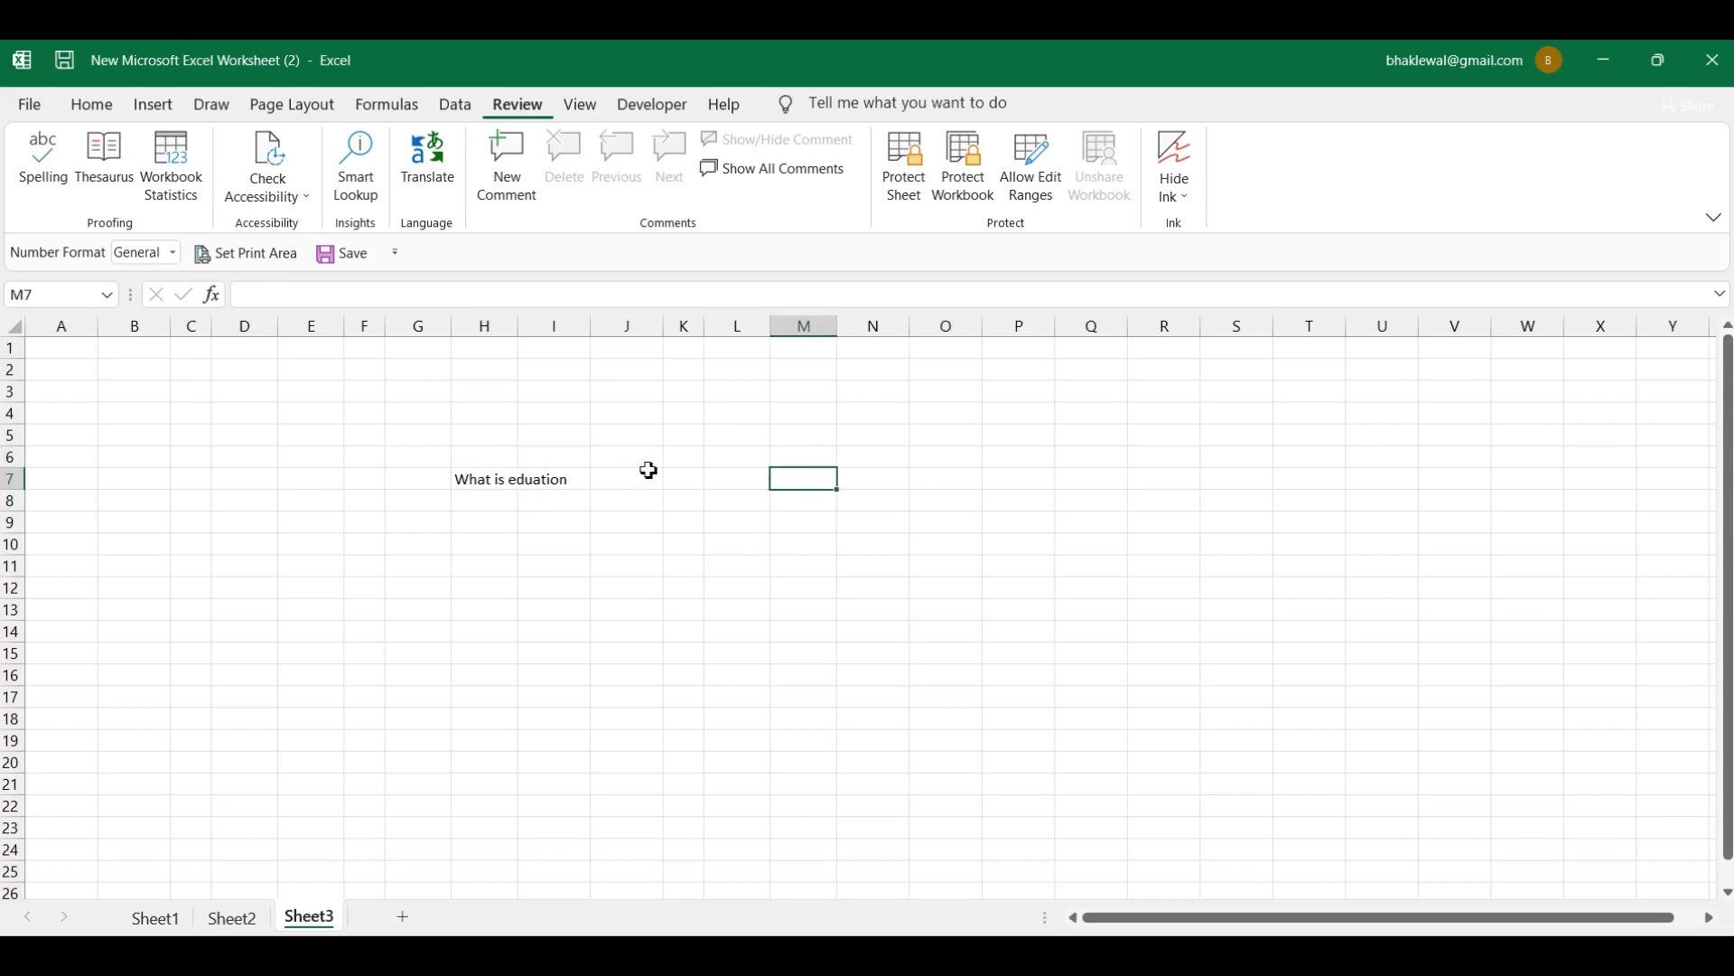
click(677, 462)
click(636, 506)
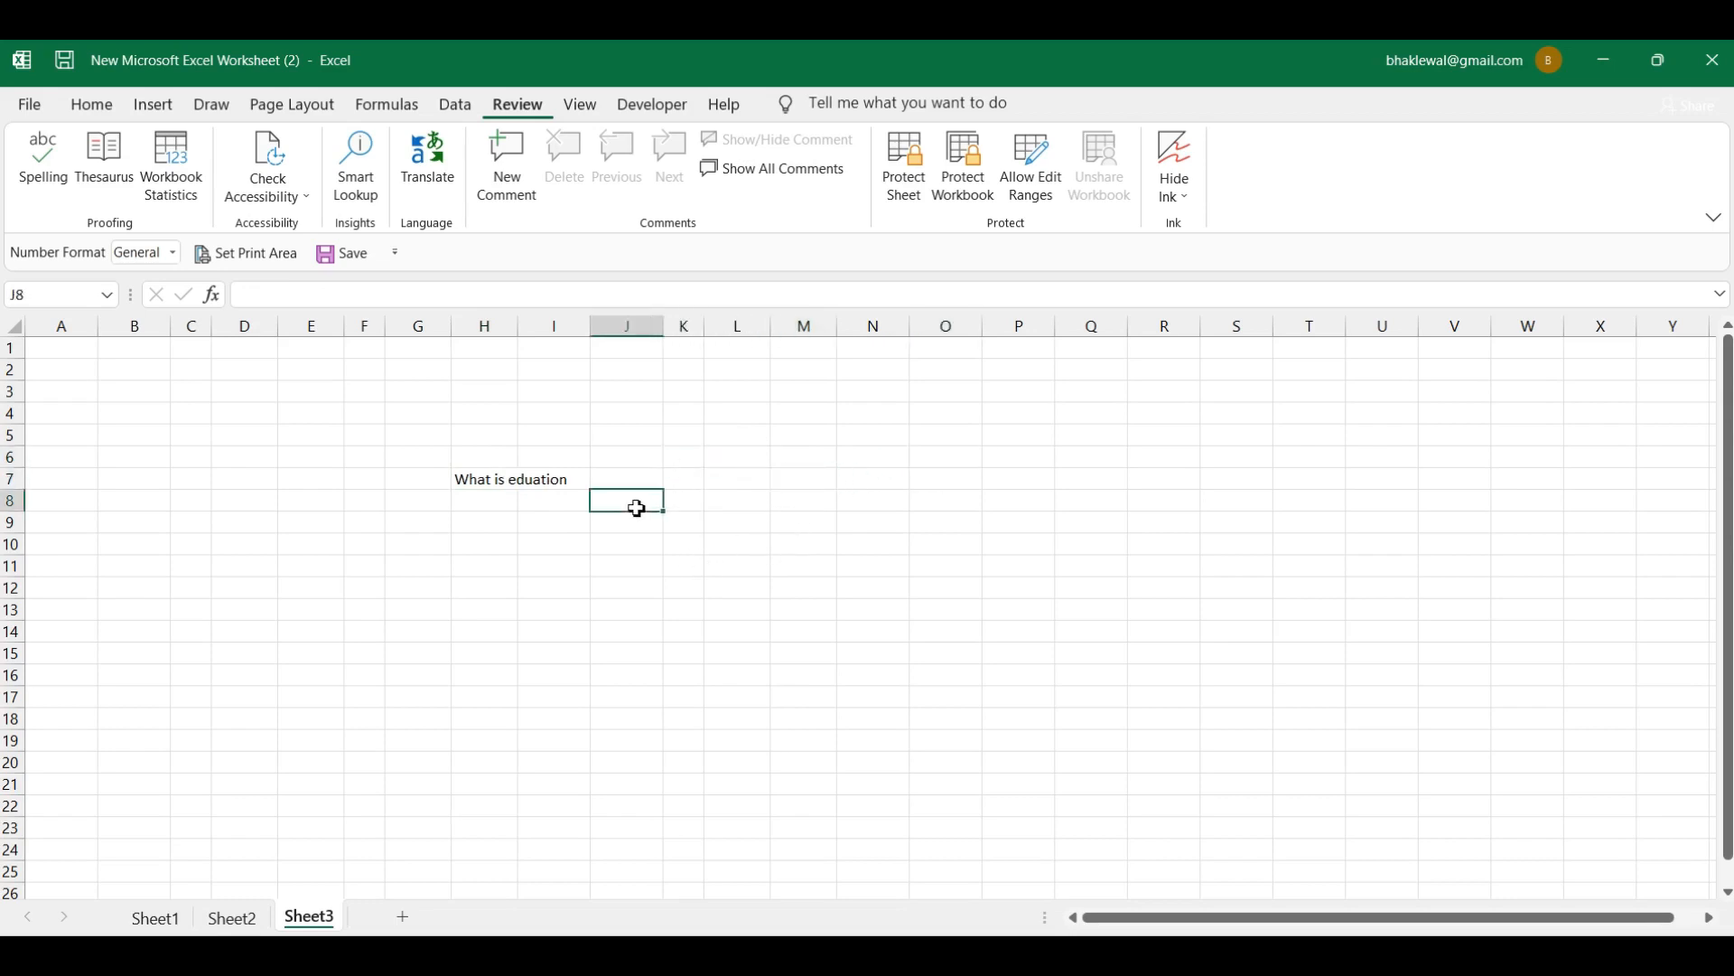
click(473, 478)
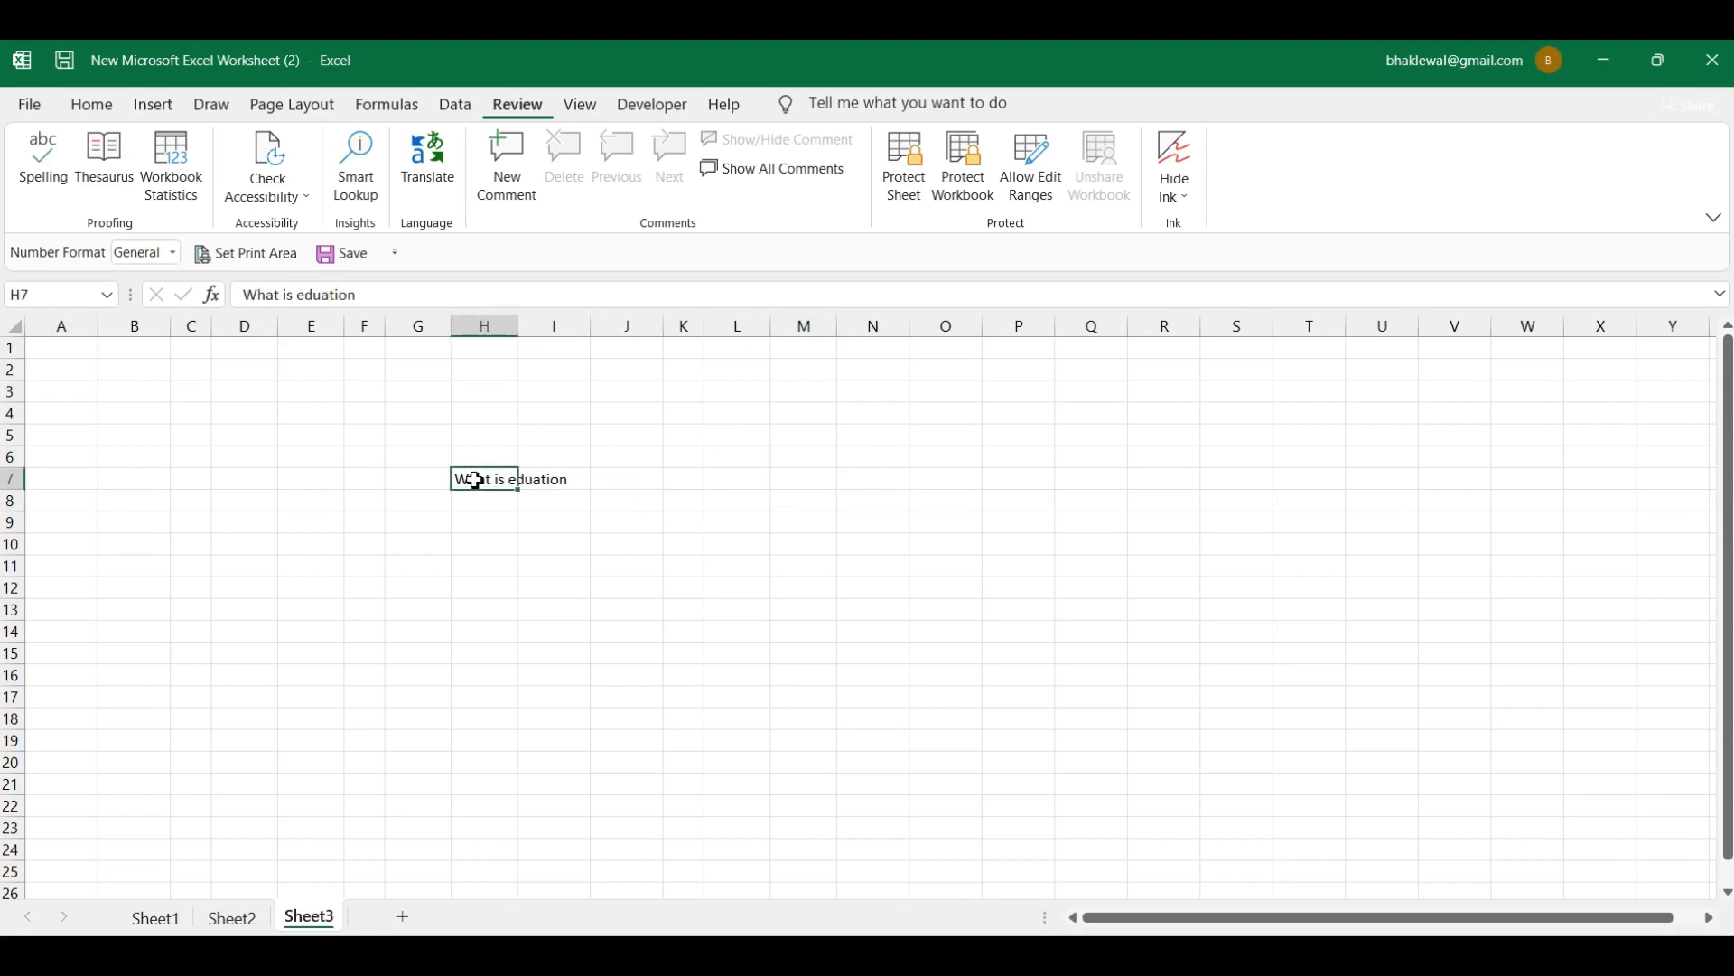
Step: Spell-check the sheet, changing 'eduation' to the suggested 'education' in H7
click(43, 182)
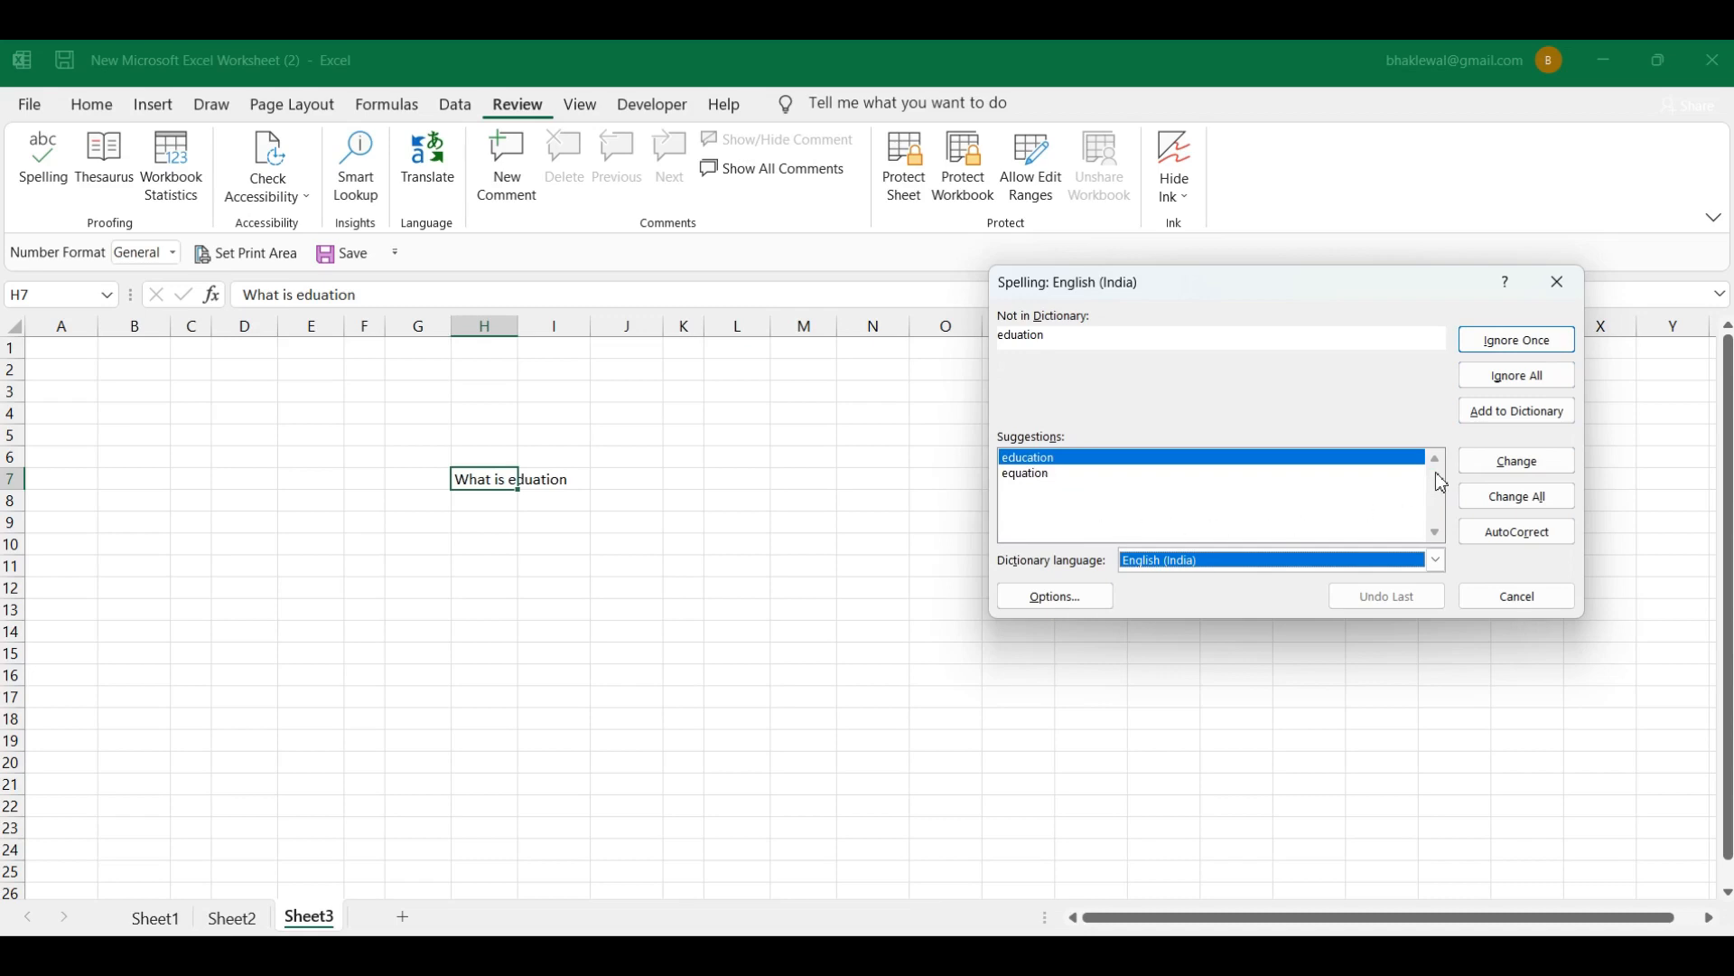
click(1511, 472)
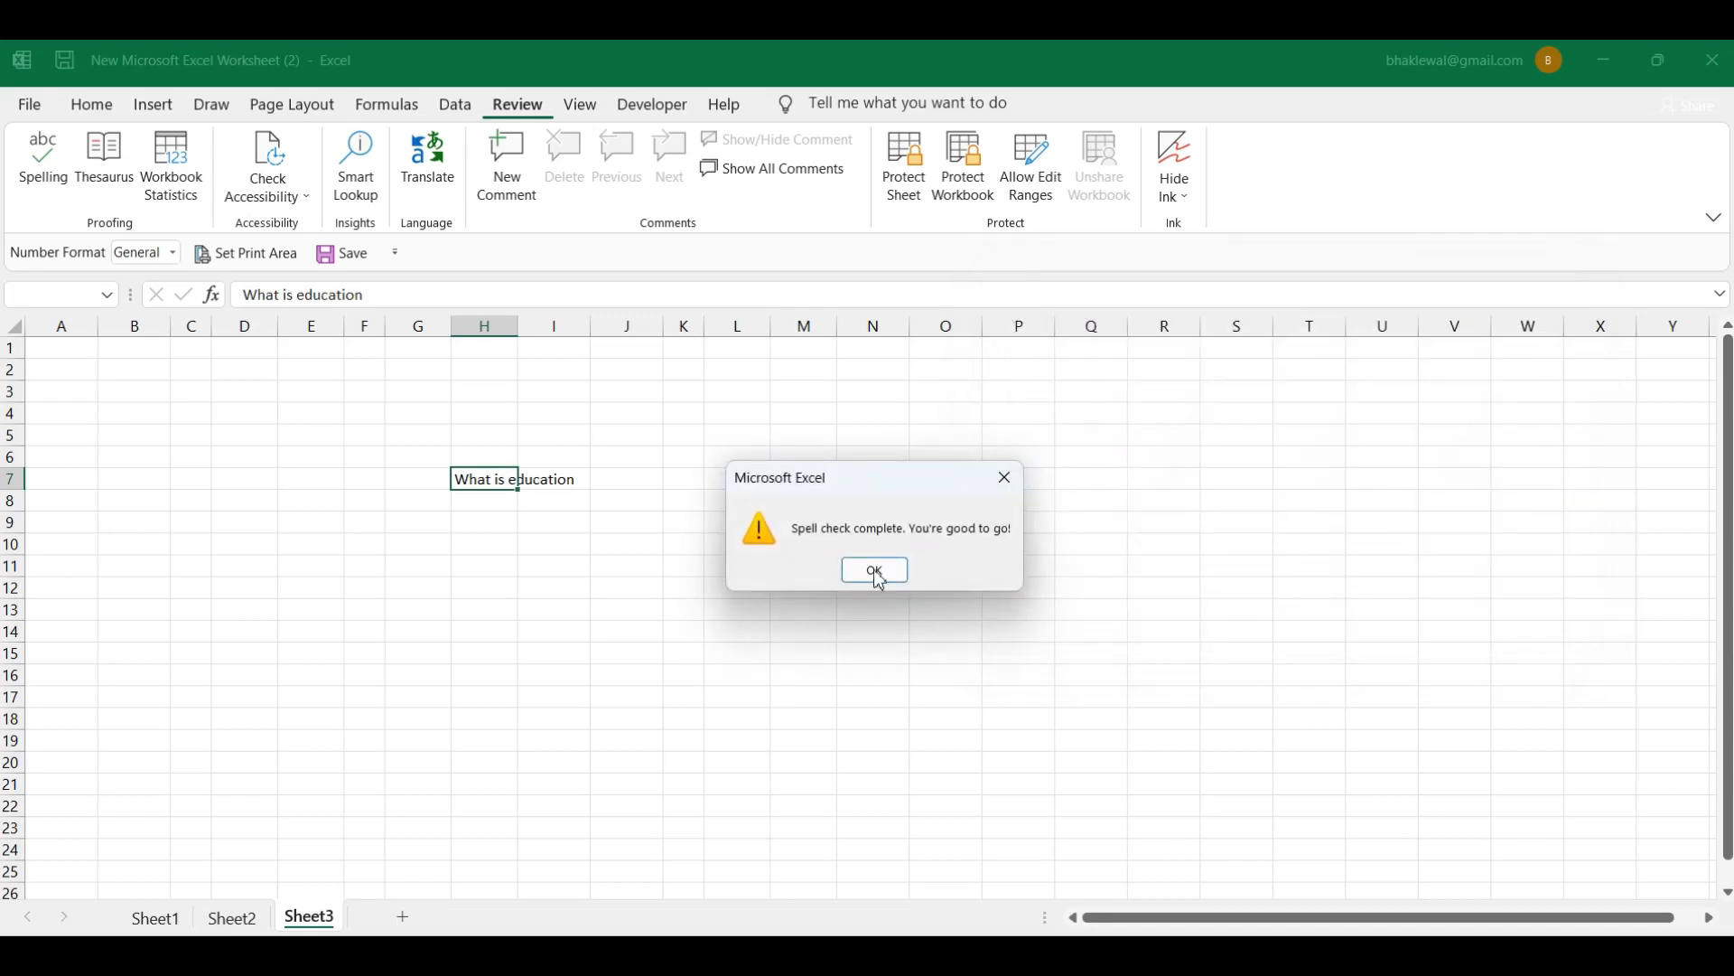
click(876, 573)
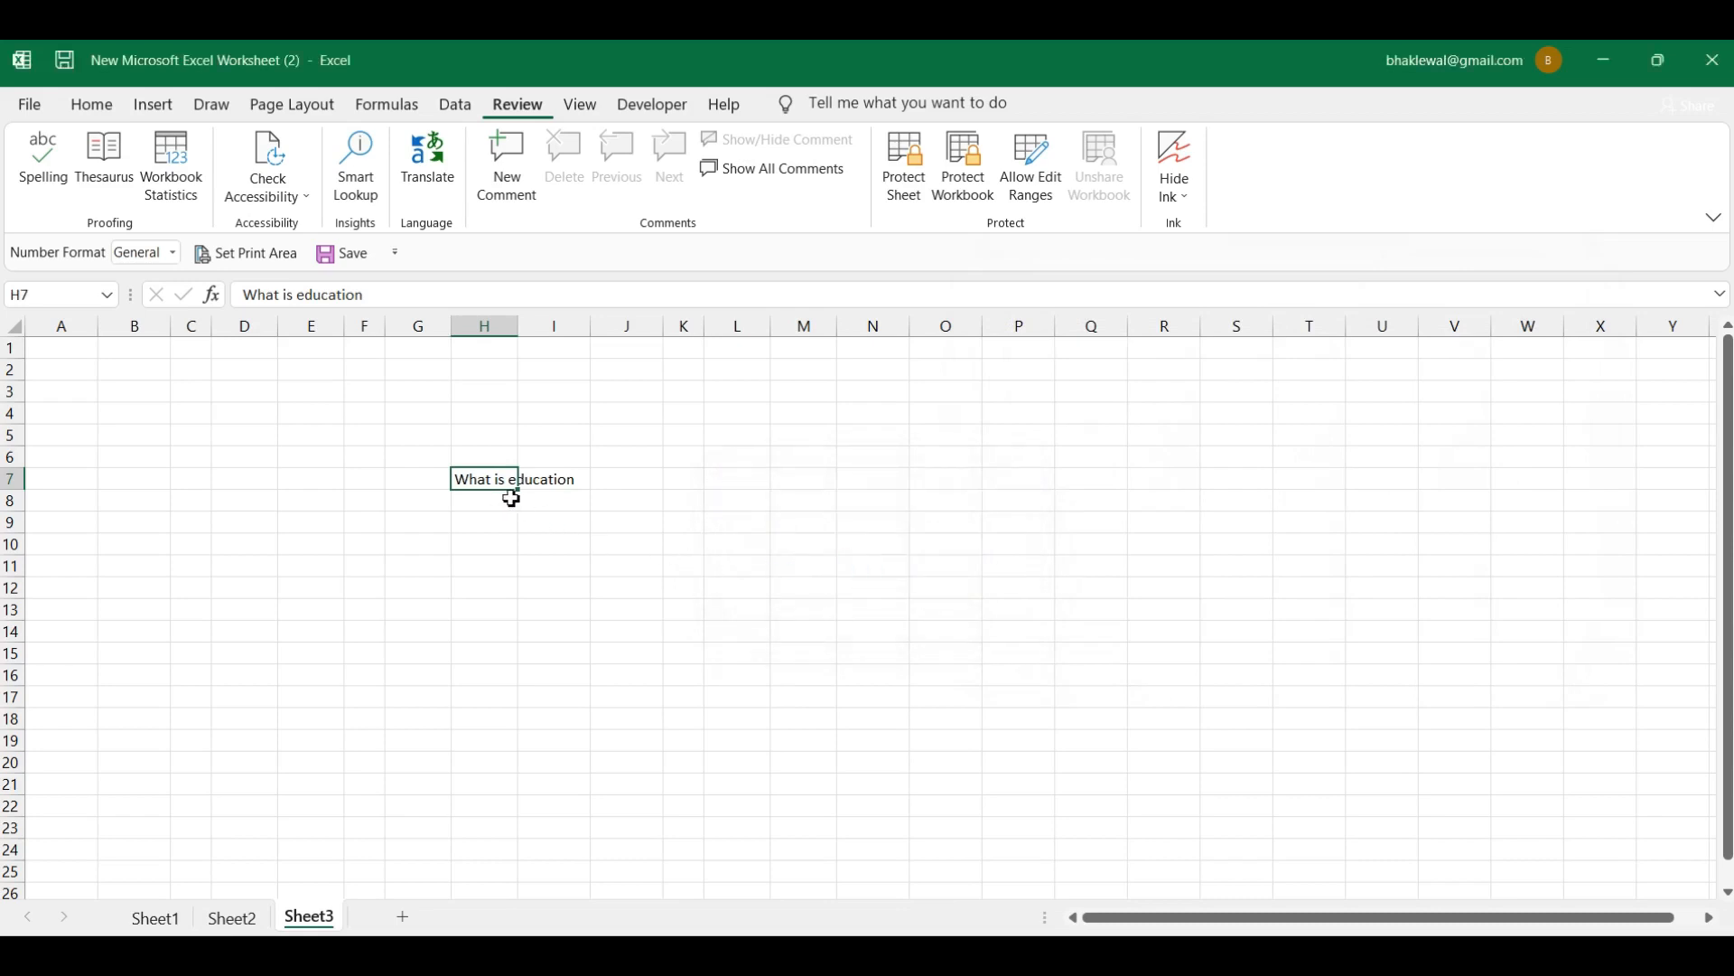
click(638, 489)
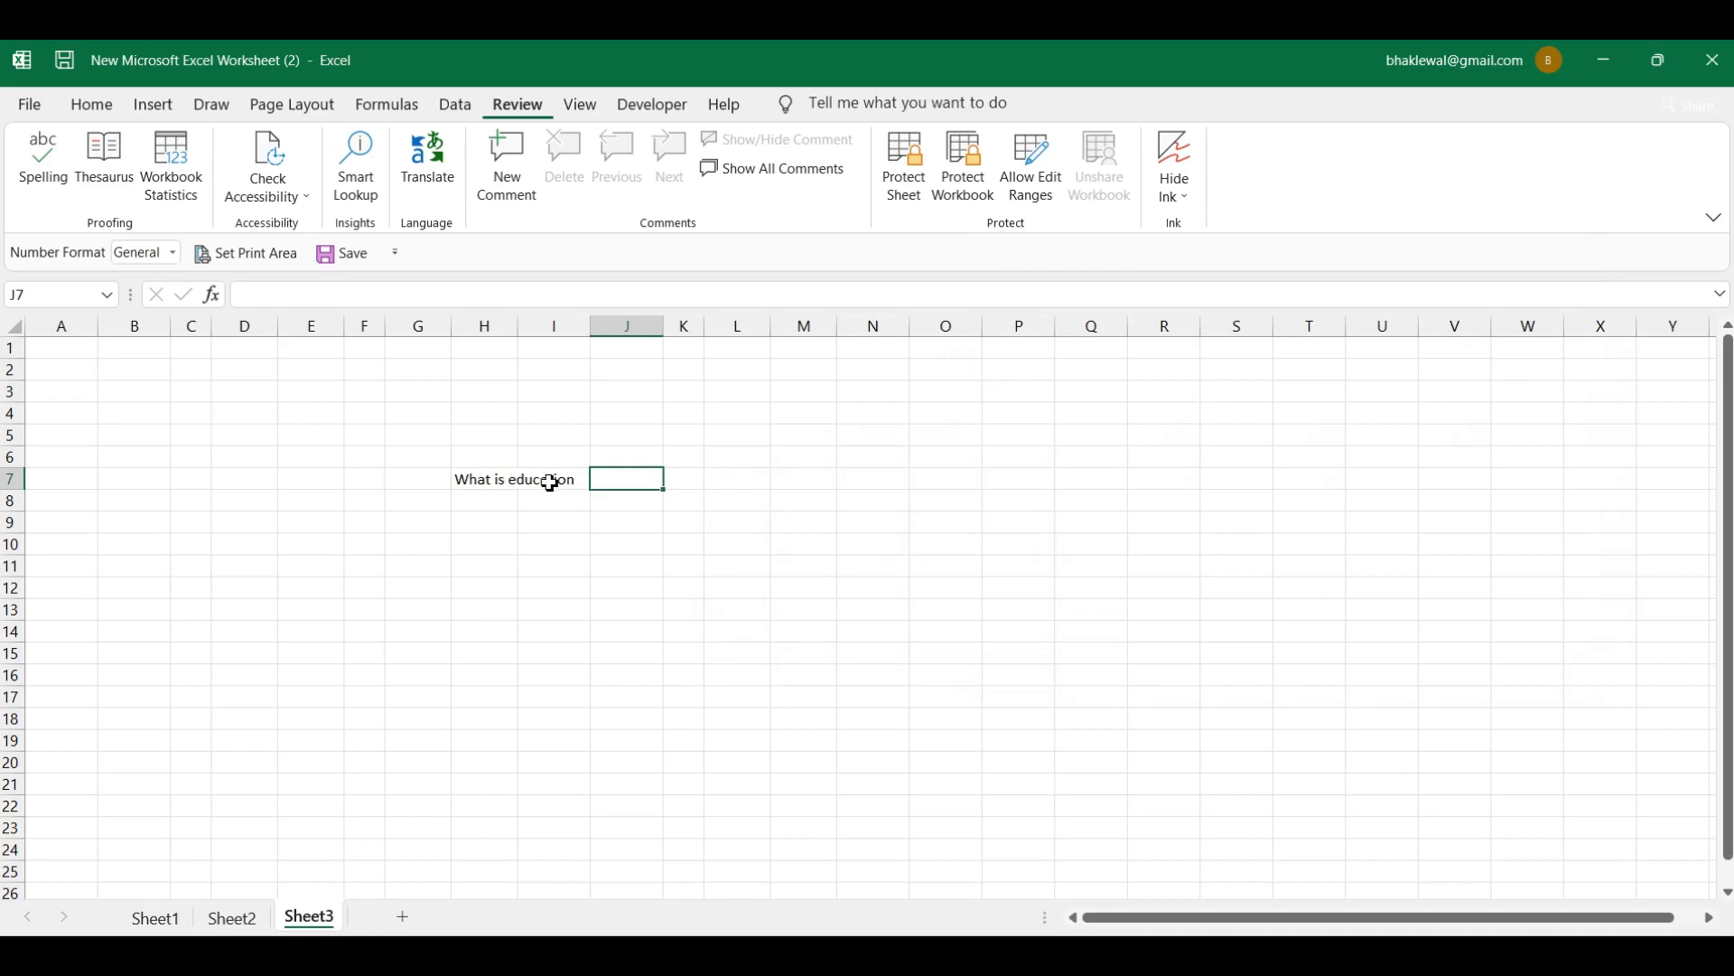
click(503, 482)
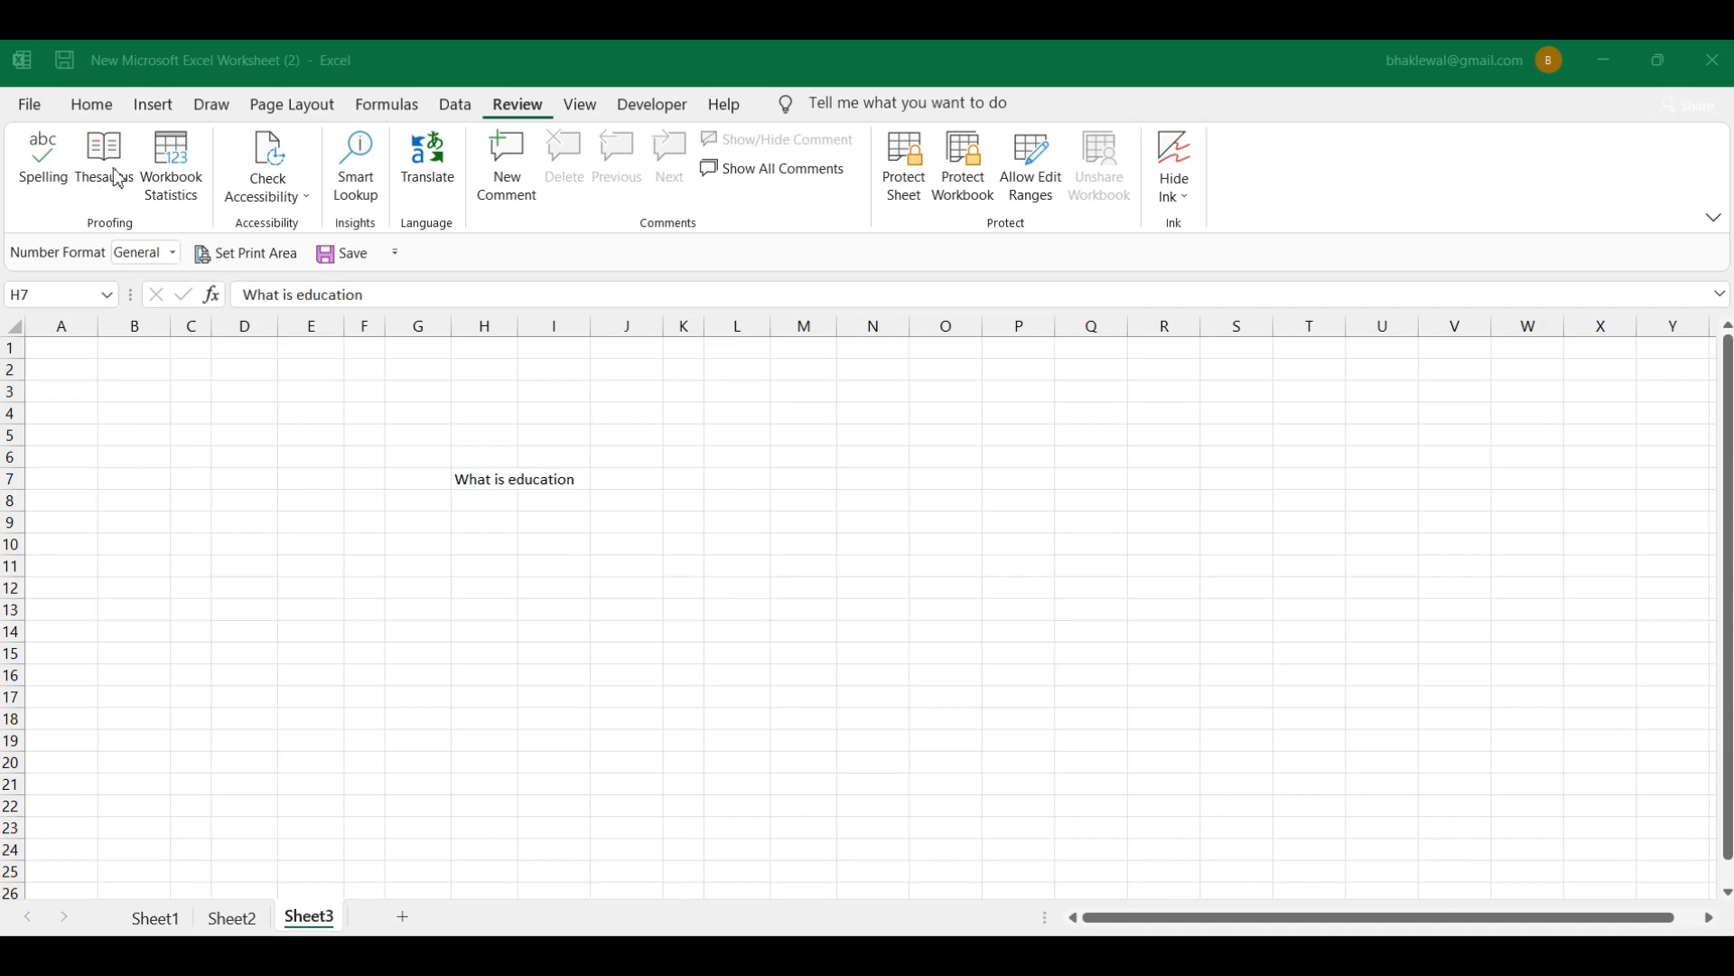
Step: Open the Thesaurus pane beside the sheet and clear its search box for 'Teacher'
click(119, 178)
click(118, 178)
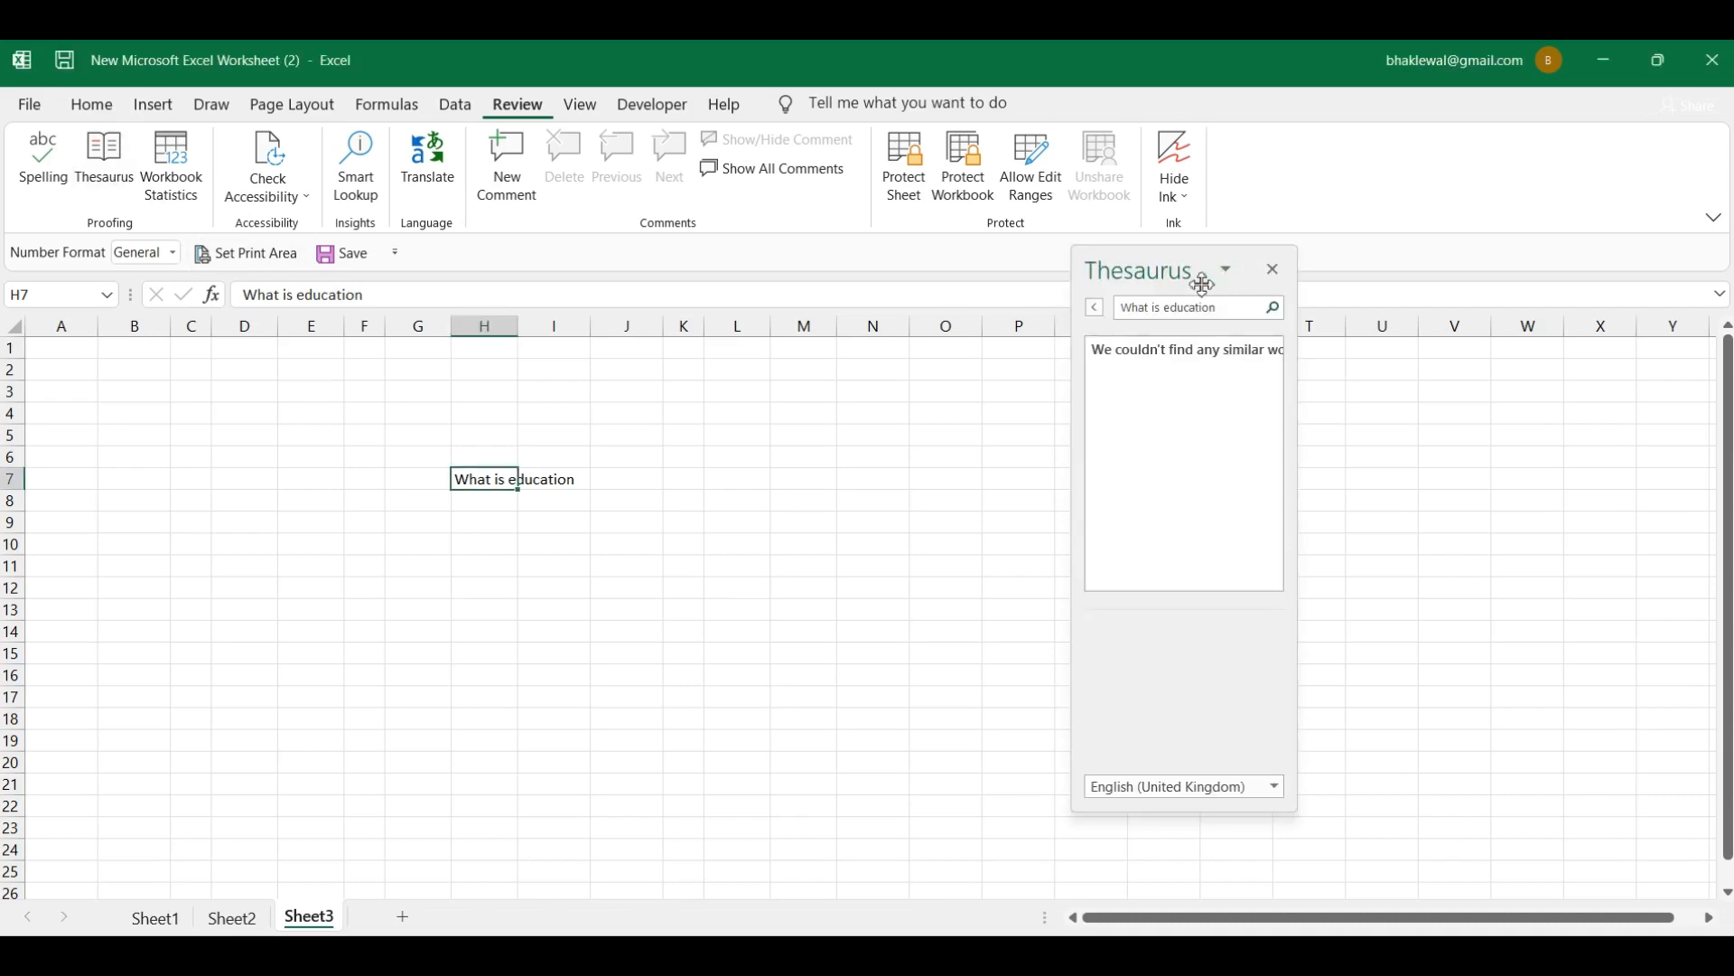
drag(1183, 264, 805, 269)
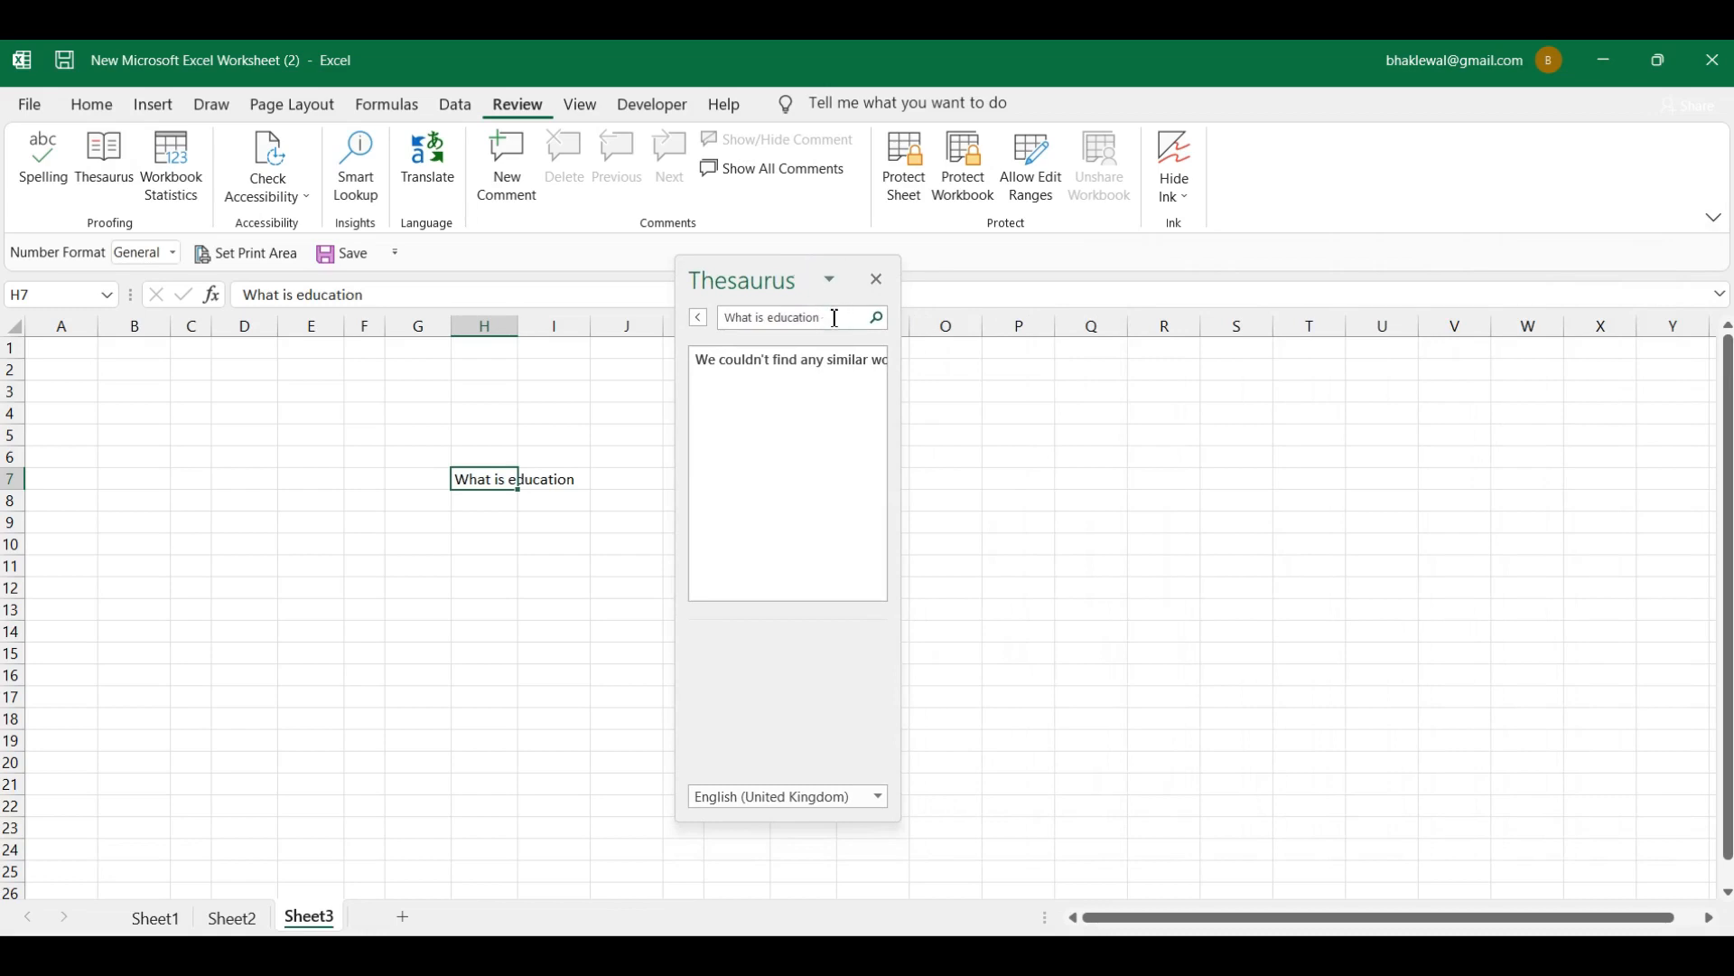
click(572, 415)
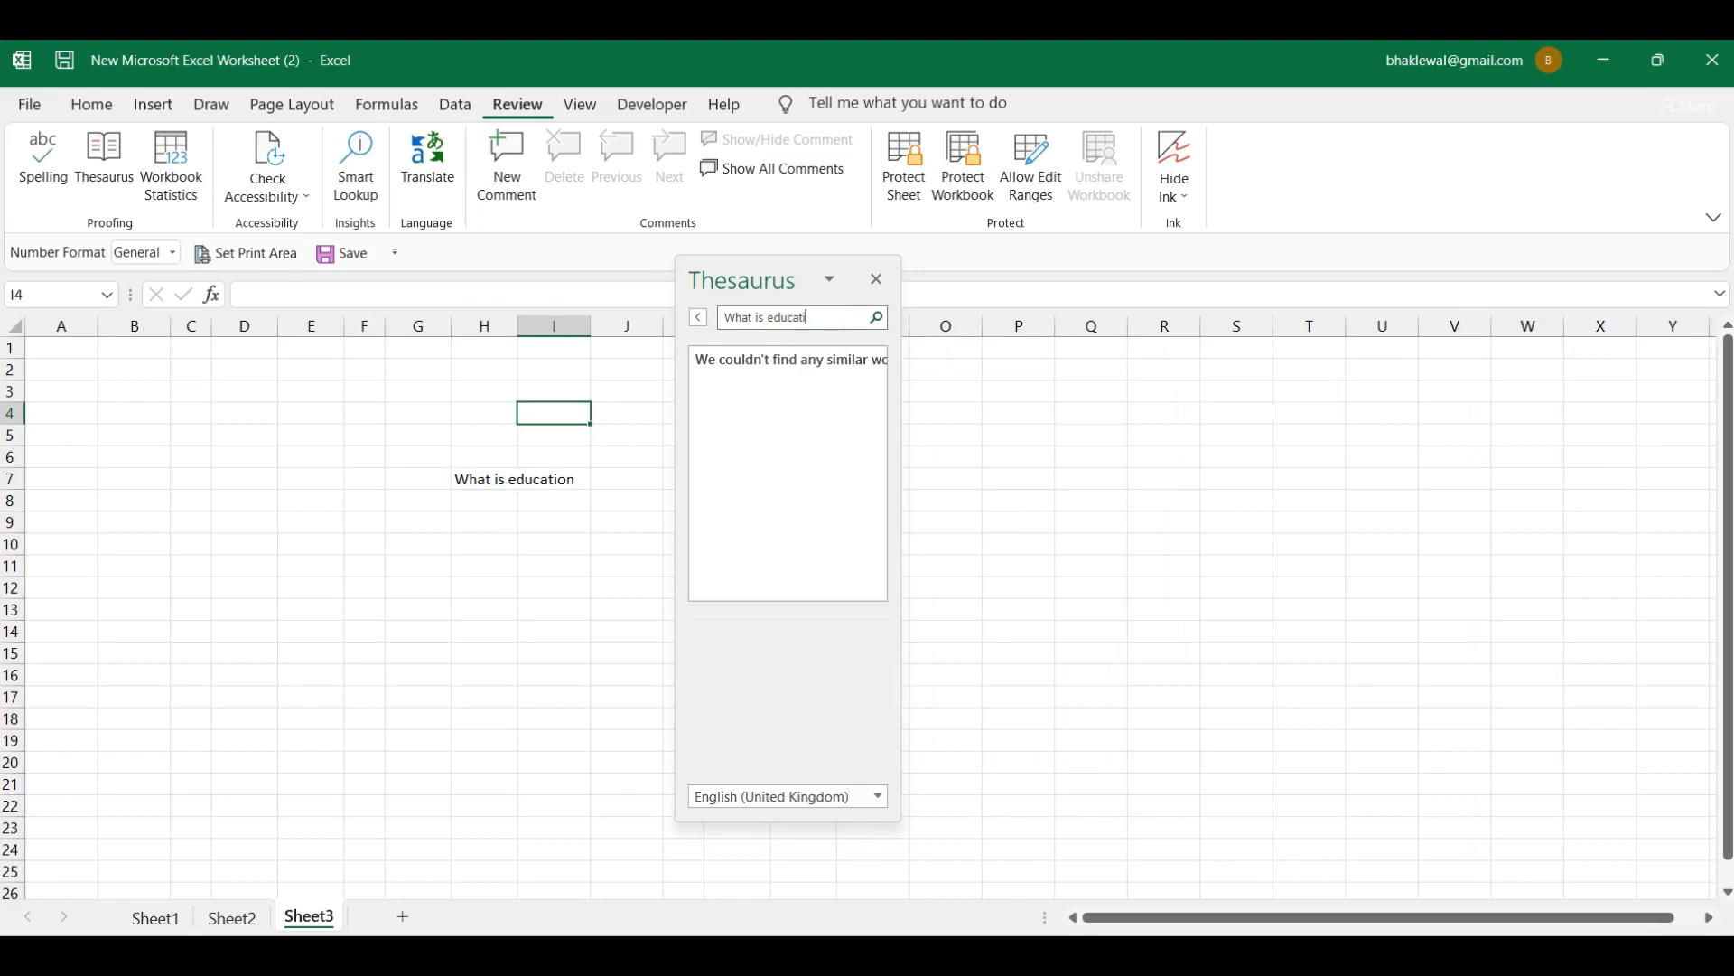
key(BackSpace)
key(BackSpace)
key(BackSpace)
key(BackSpace)
key(BackSpace)
key(BackSpace)
key(BackSpace)
key(BackSpace)
key(BackSpace)
key(BackSpace)
key(BackSpace)
key(BackSpace)
key(BackSpace)
key(BackSpace)
Step: Look up Thesaurus synonyms for 'Teacher', leaving the language setting unchanged
click(878, 319)
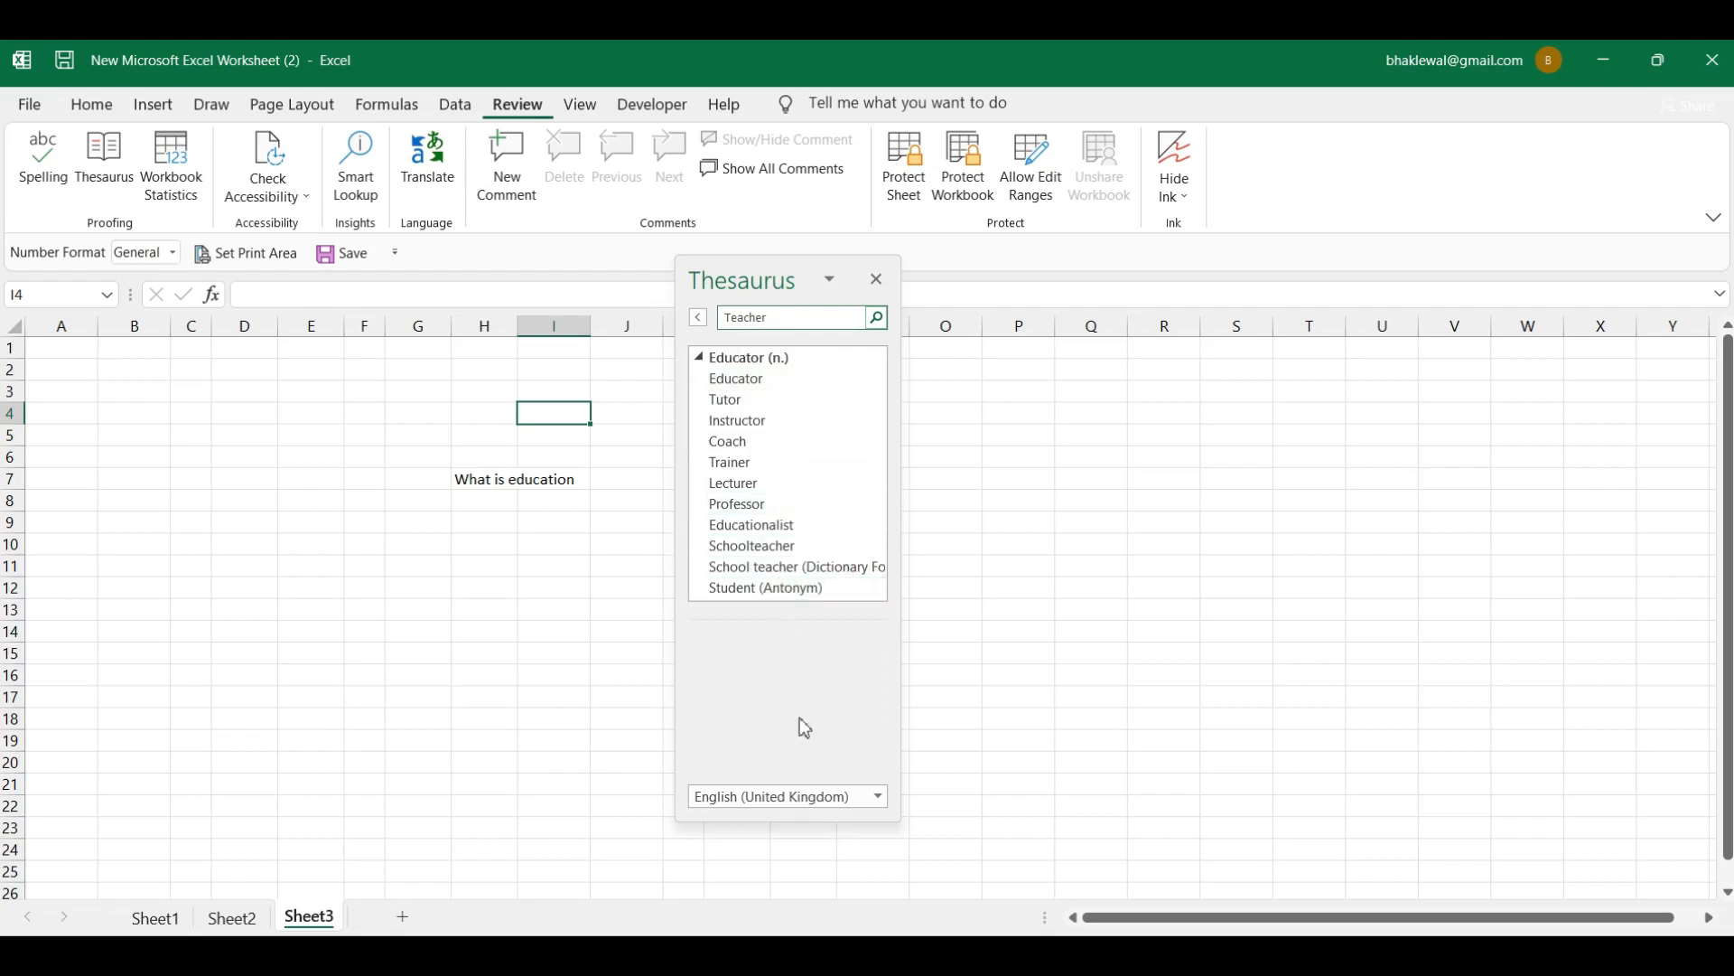
click(879, 799)
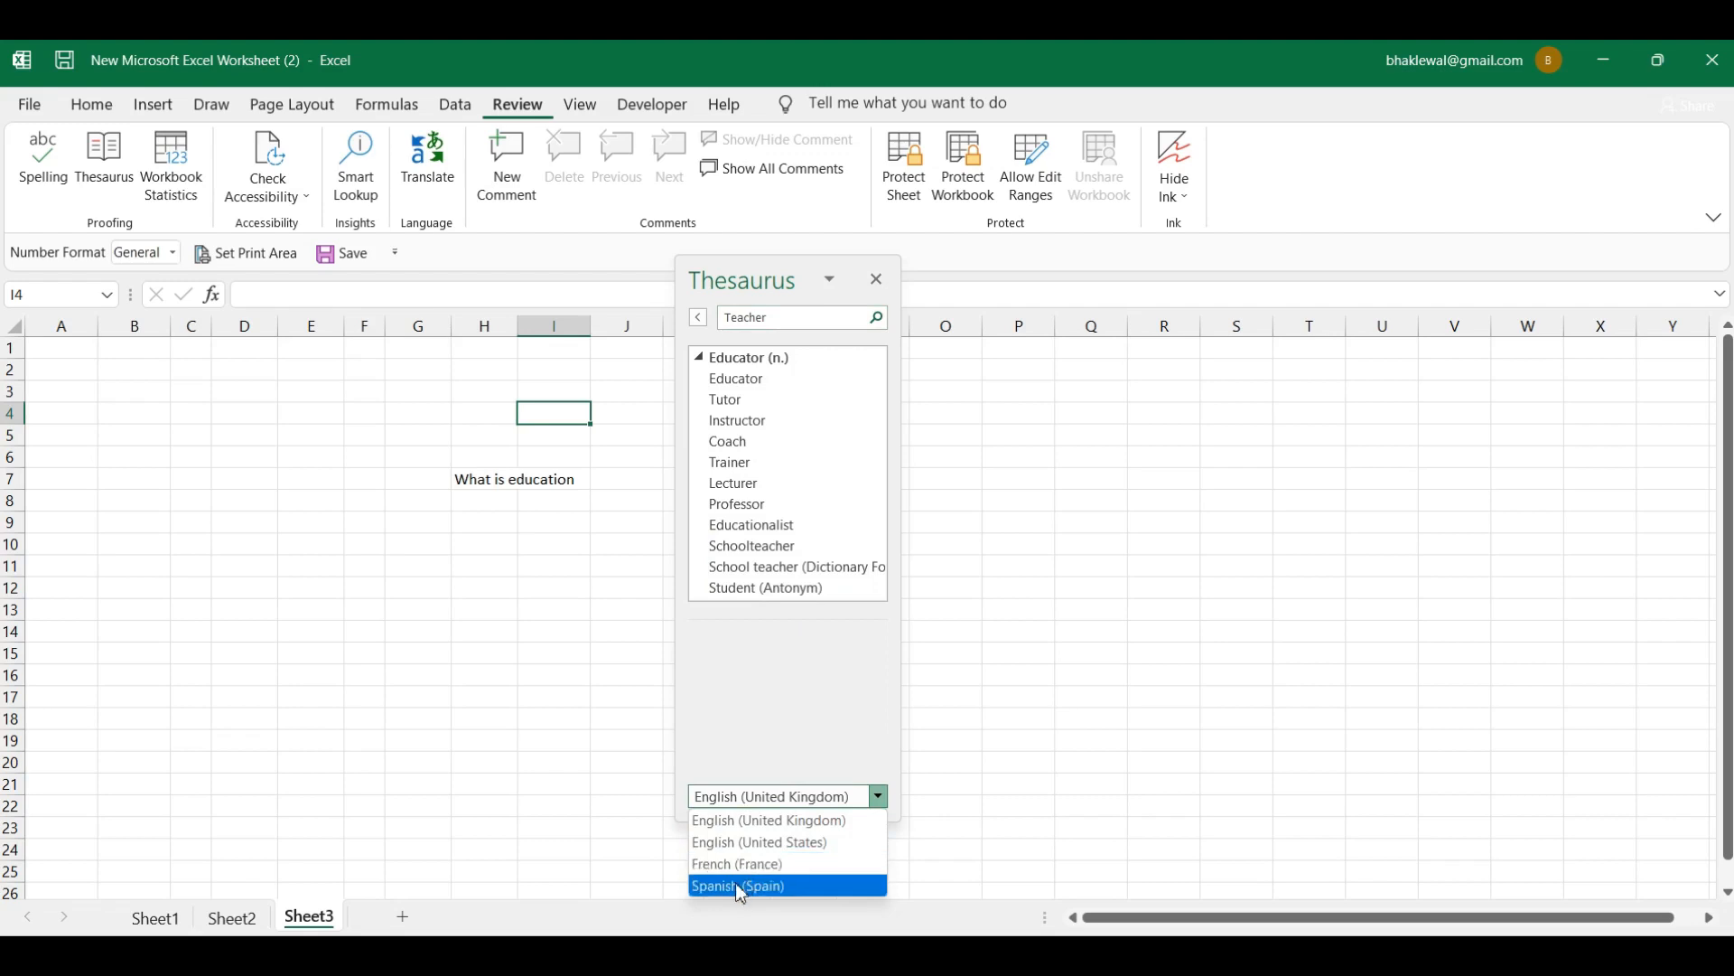
click(1030, 748)
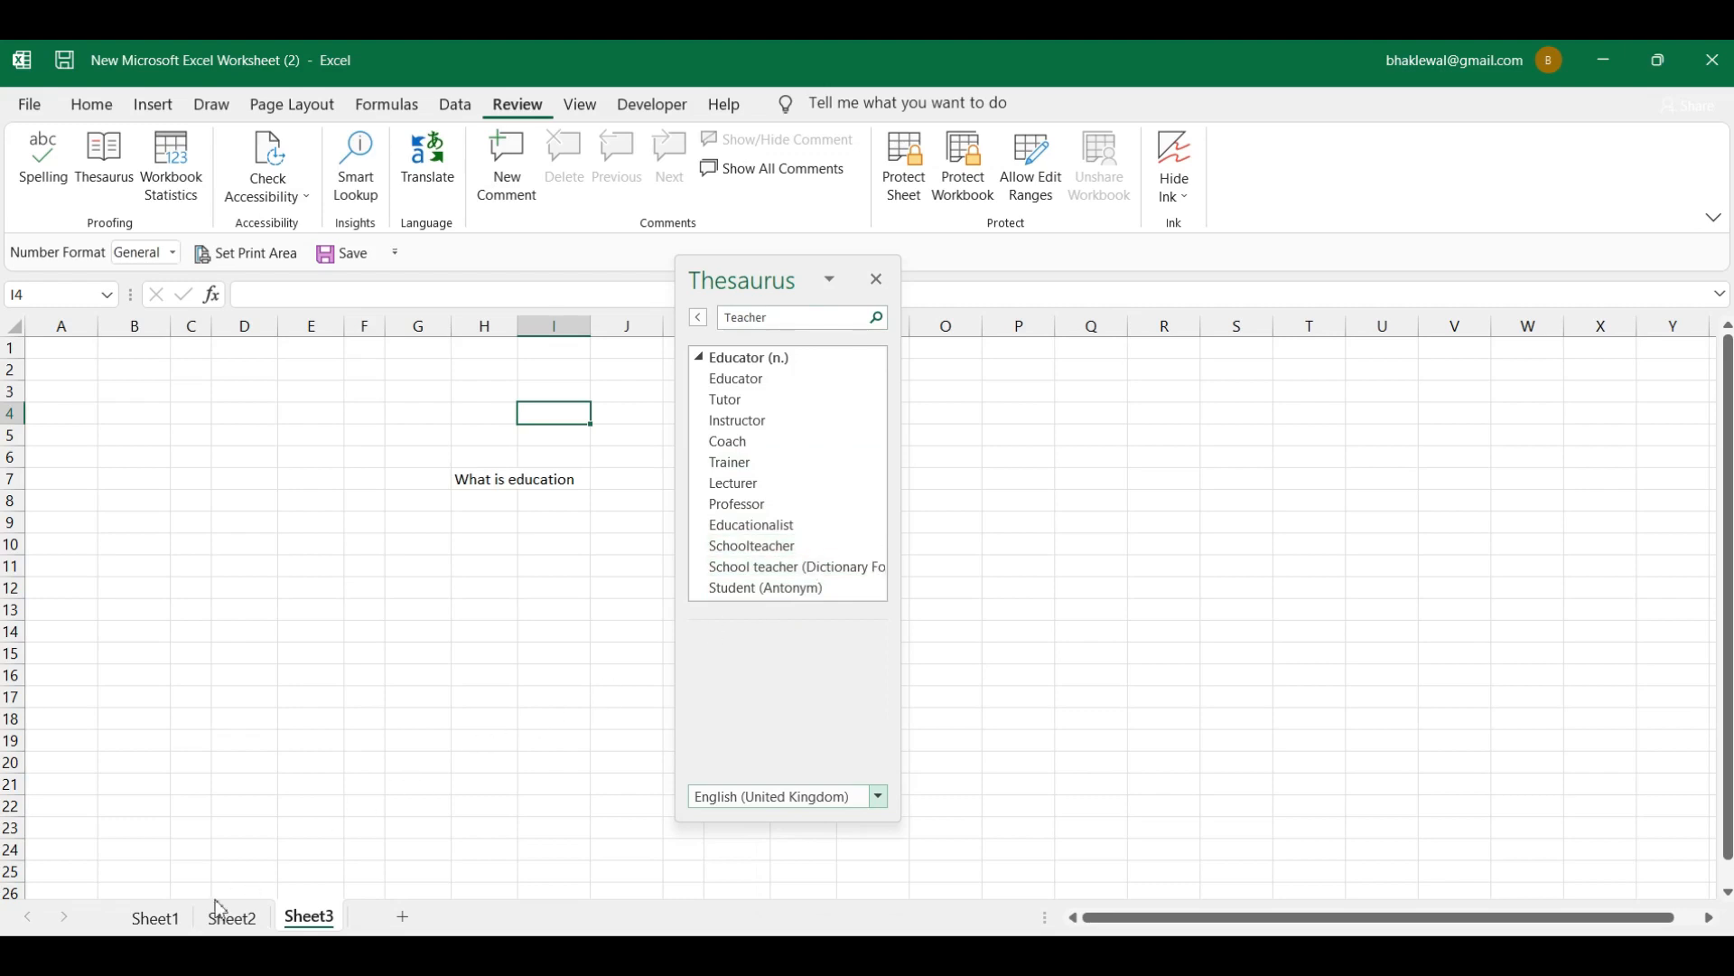
click(172, 953)
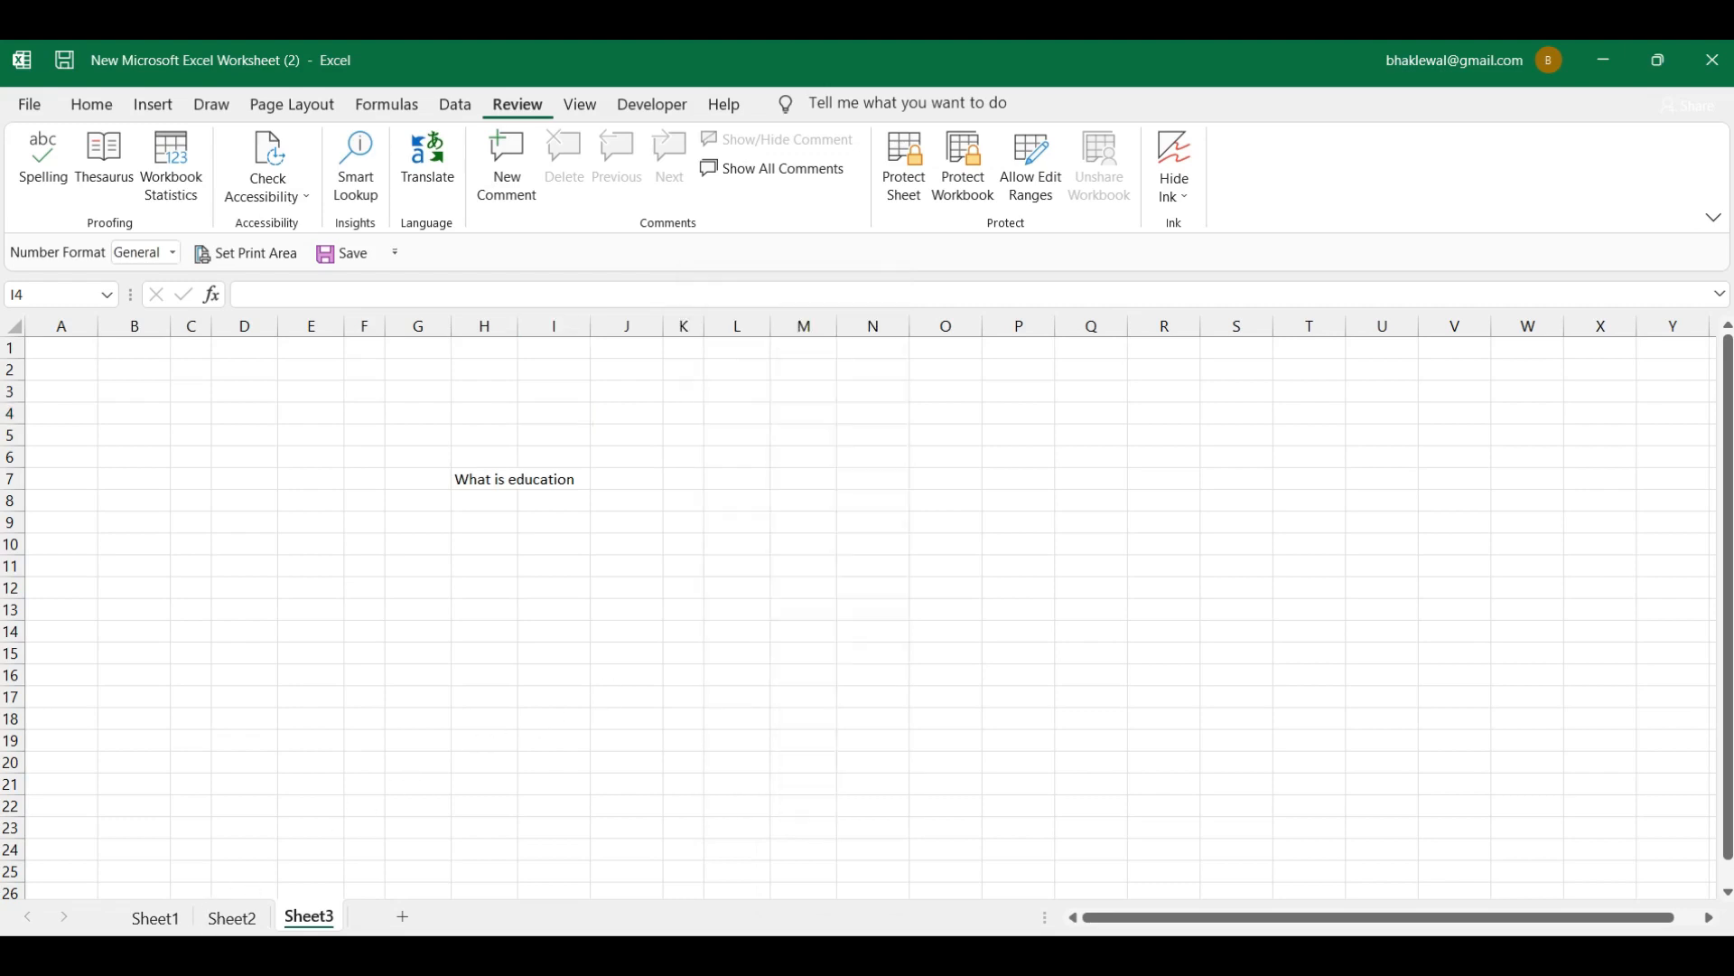
click(104, 156)
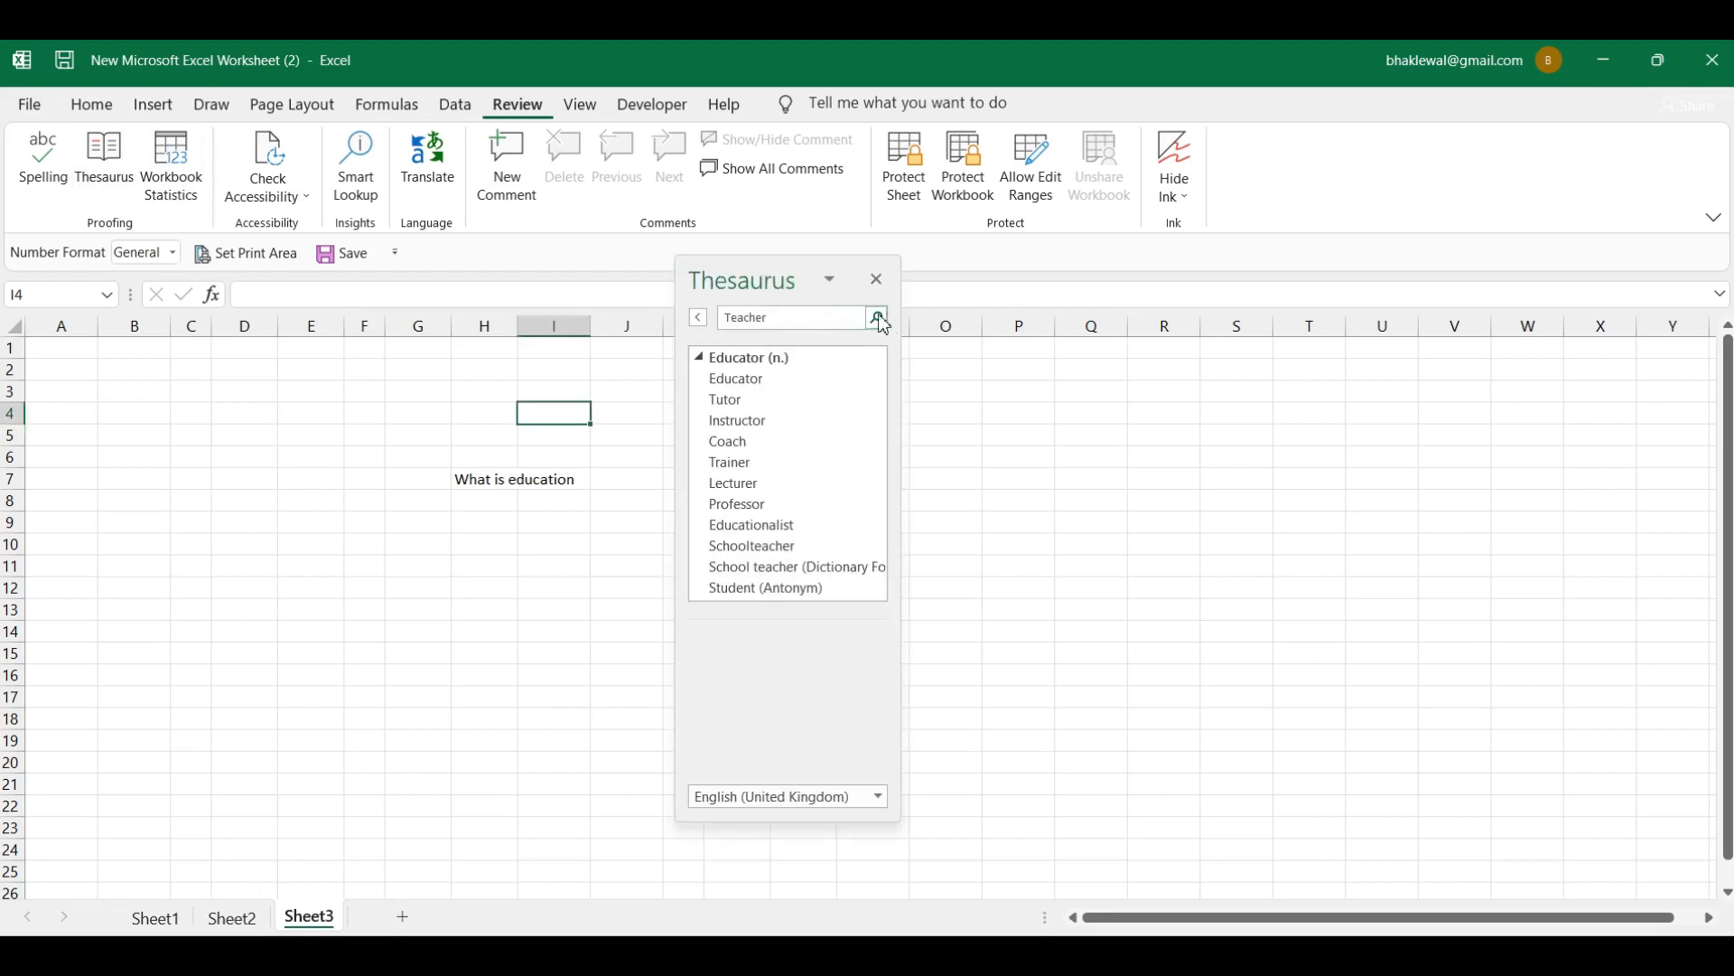
Step: Replace the search word with 'Student', look up its synonyms, then close the Thesaurus
click(787, 322)
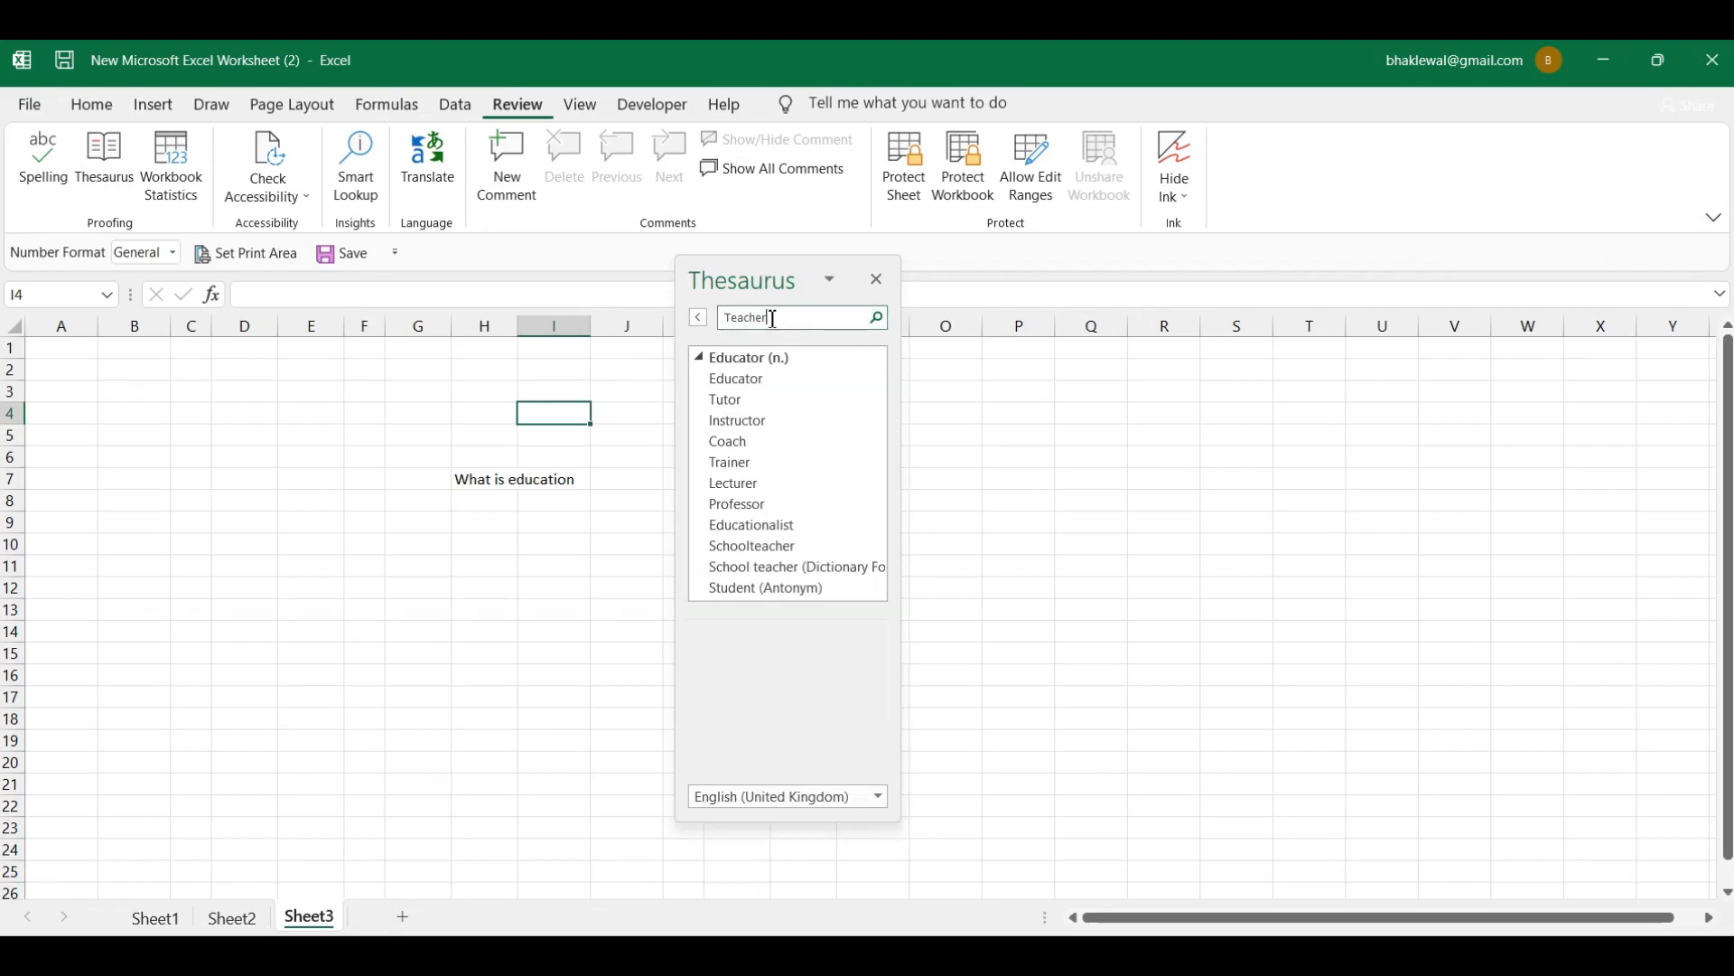
drag(769, 319, 720, 315)
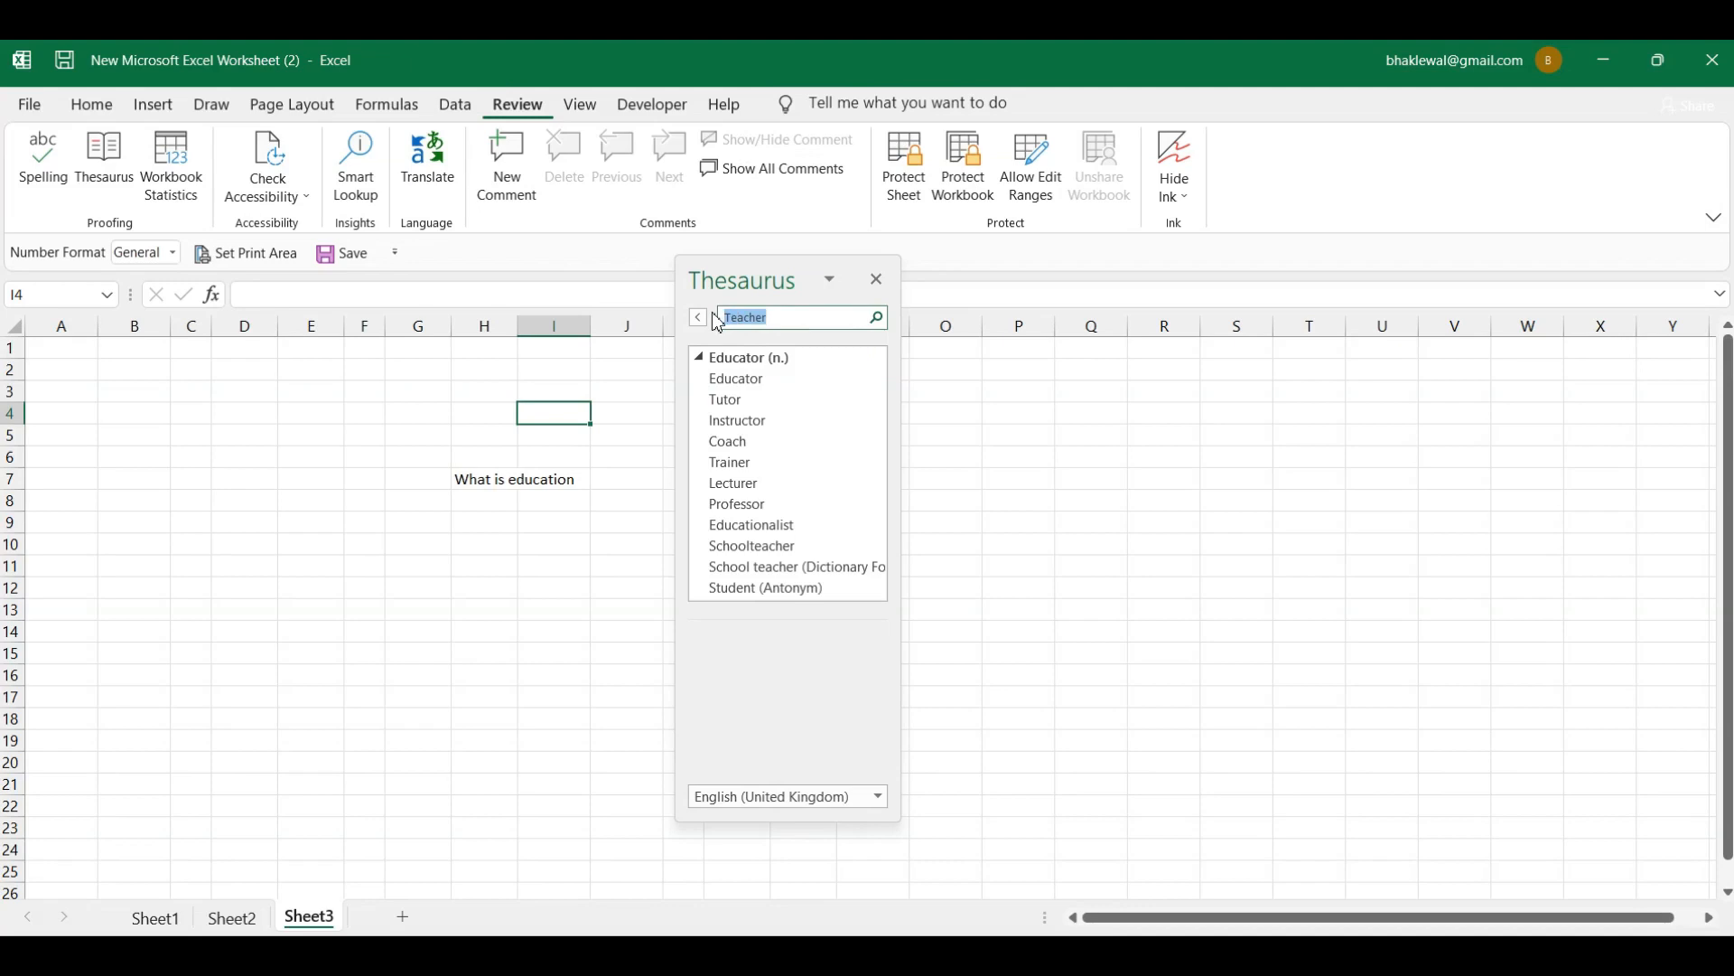
key(BackSpace)
click(878, 318)
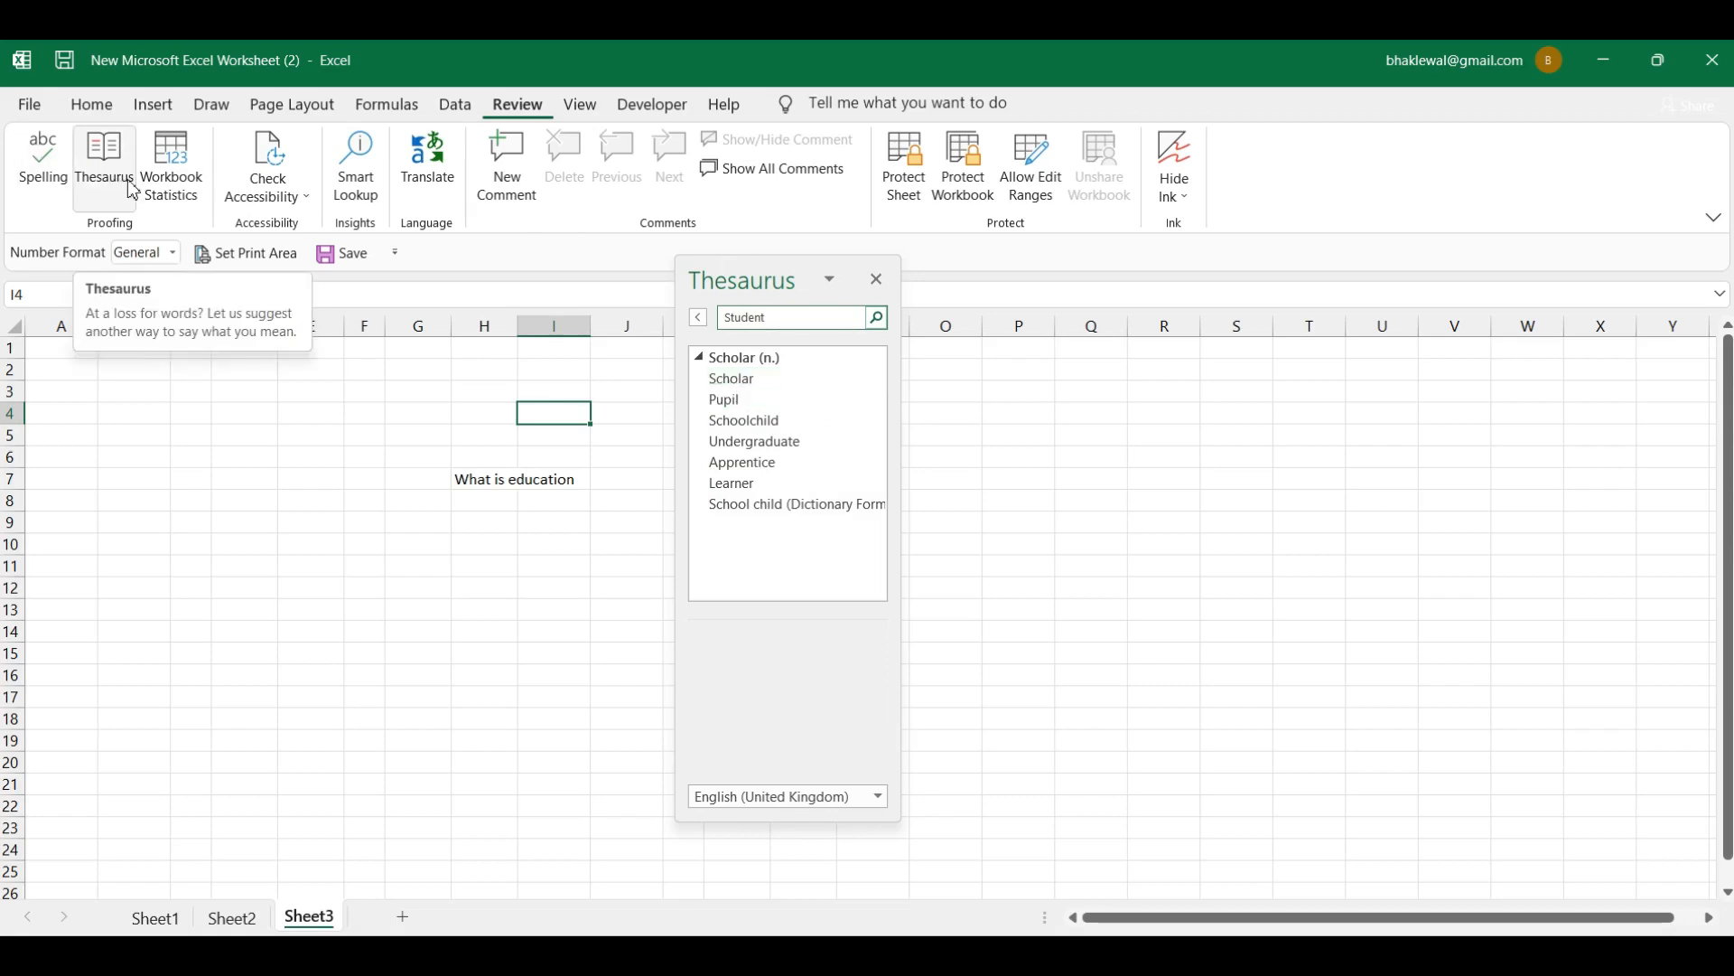
click(885, 287)
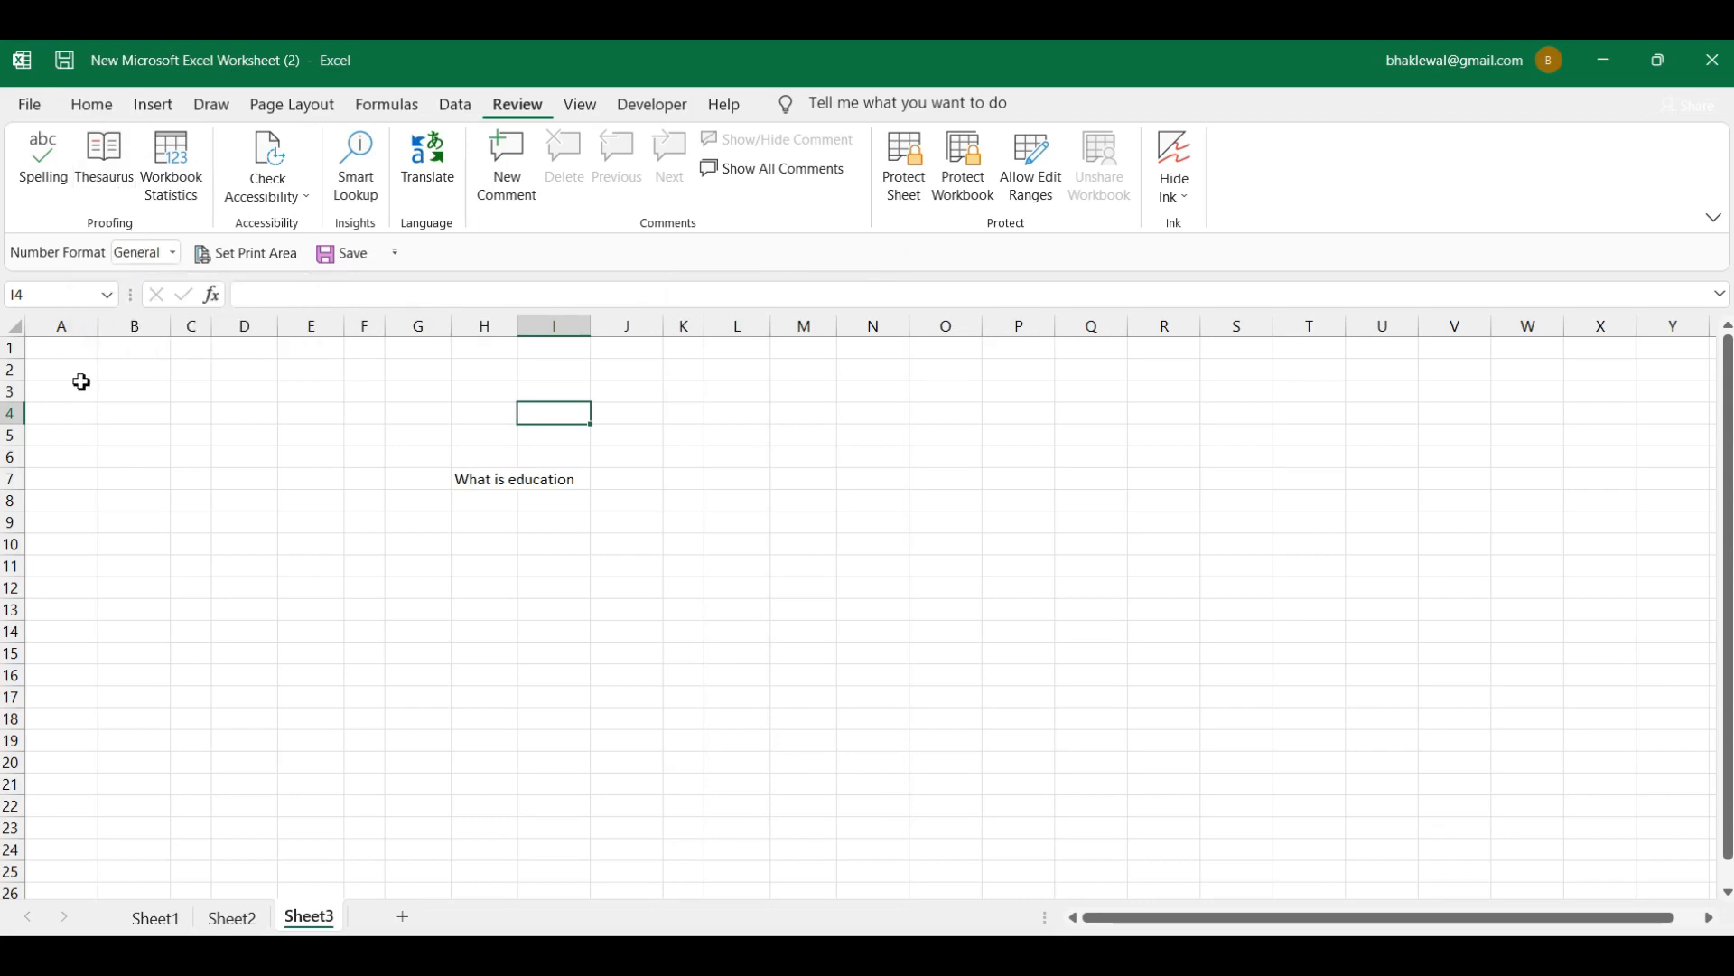
Step: Select cell H7 holding 'What is education'
click(1163, 741)
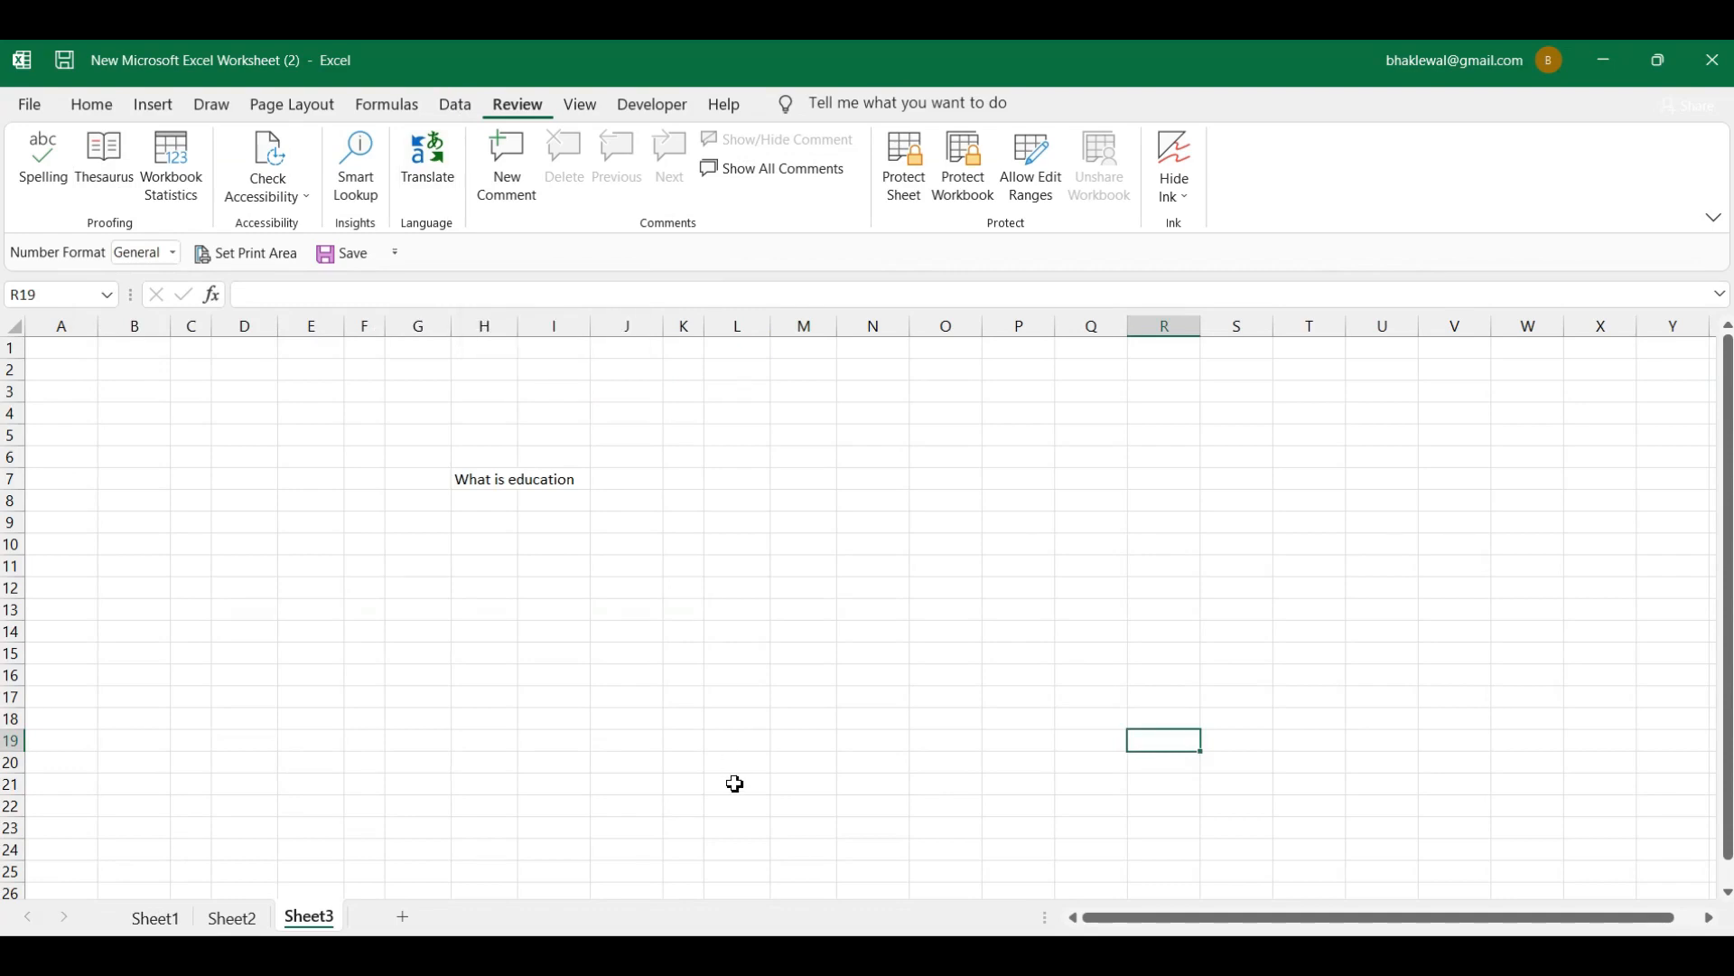
click(477, 483)
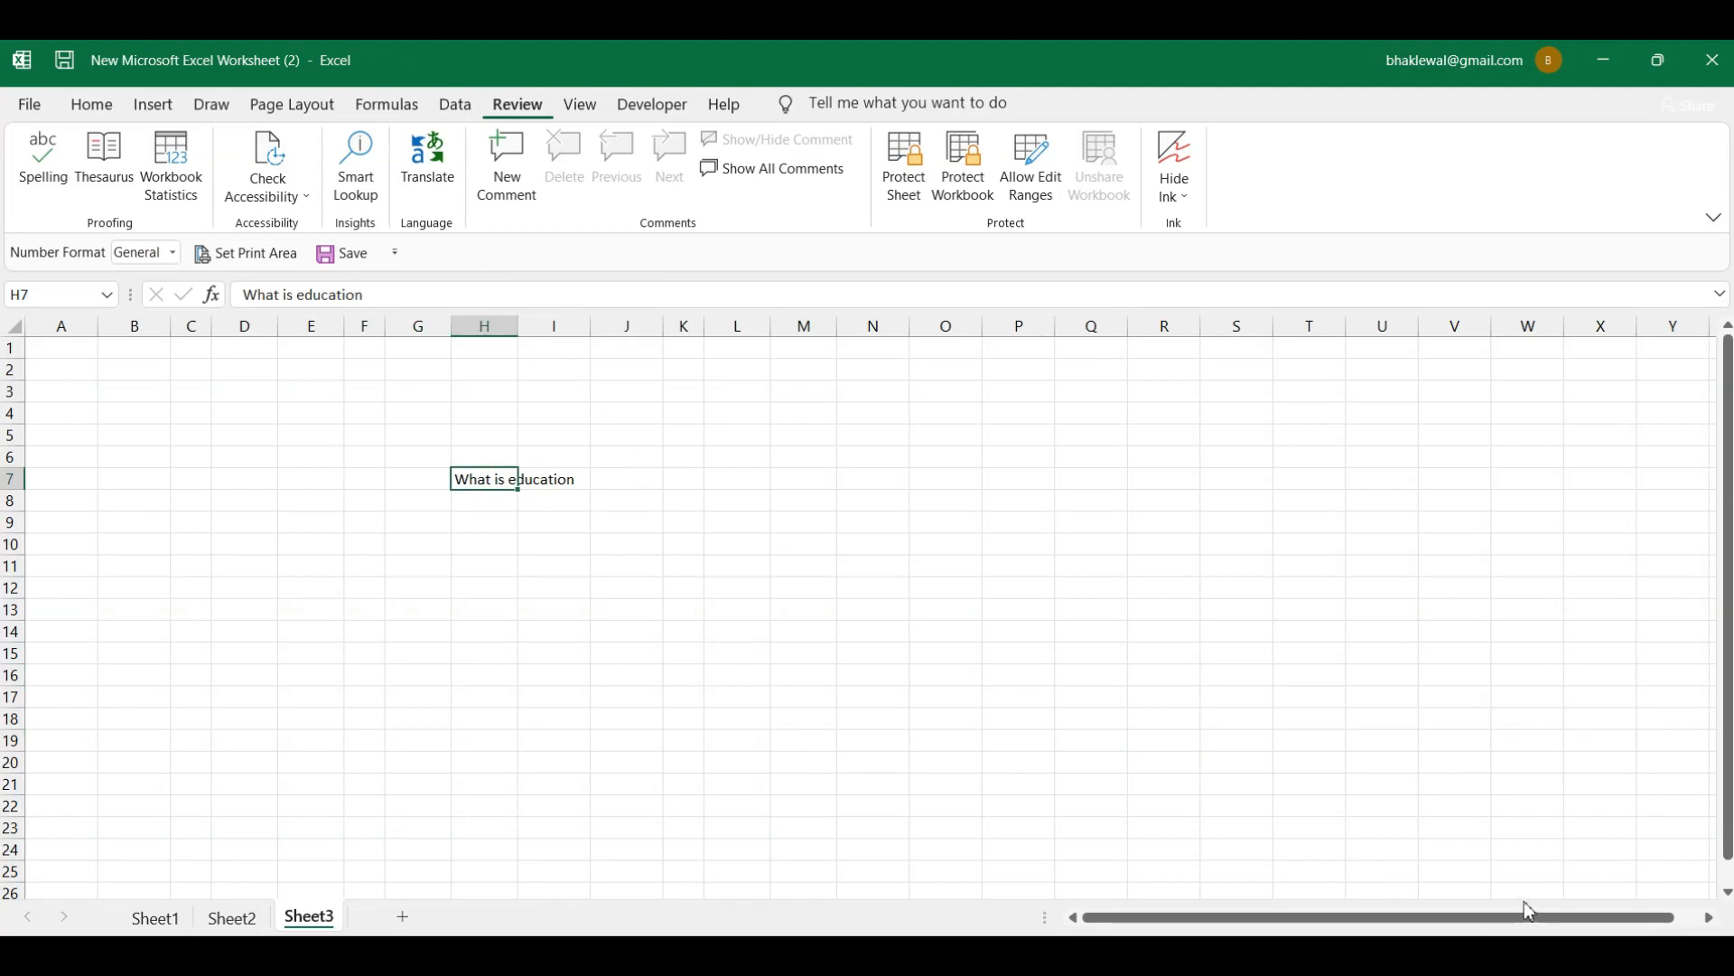
Step: Translate 'What is education' from English into Hindi ('शिक्षा क्या है') in the Translator pane
click(431, 165)
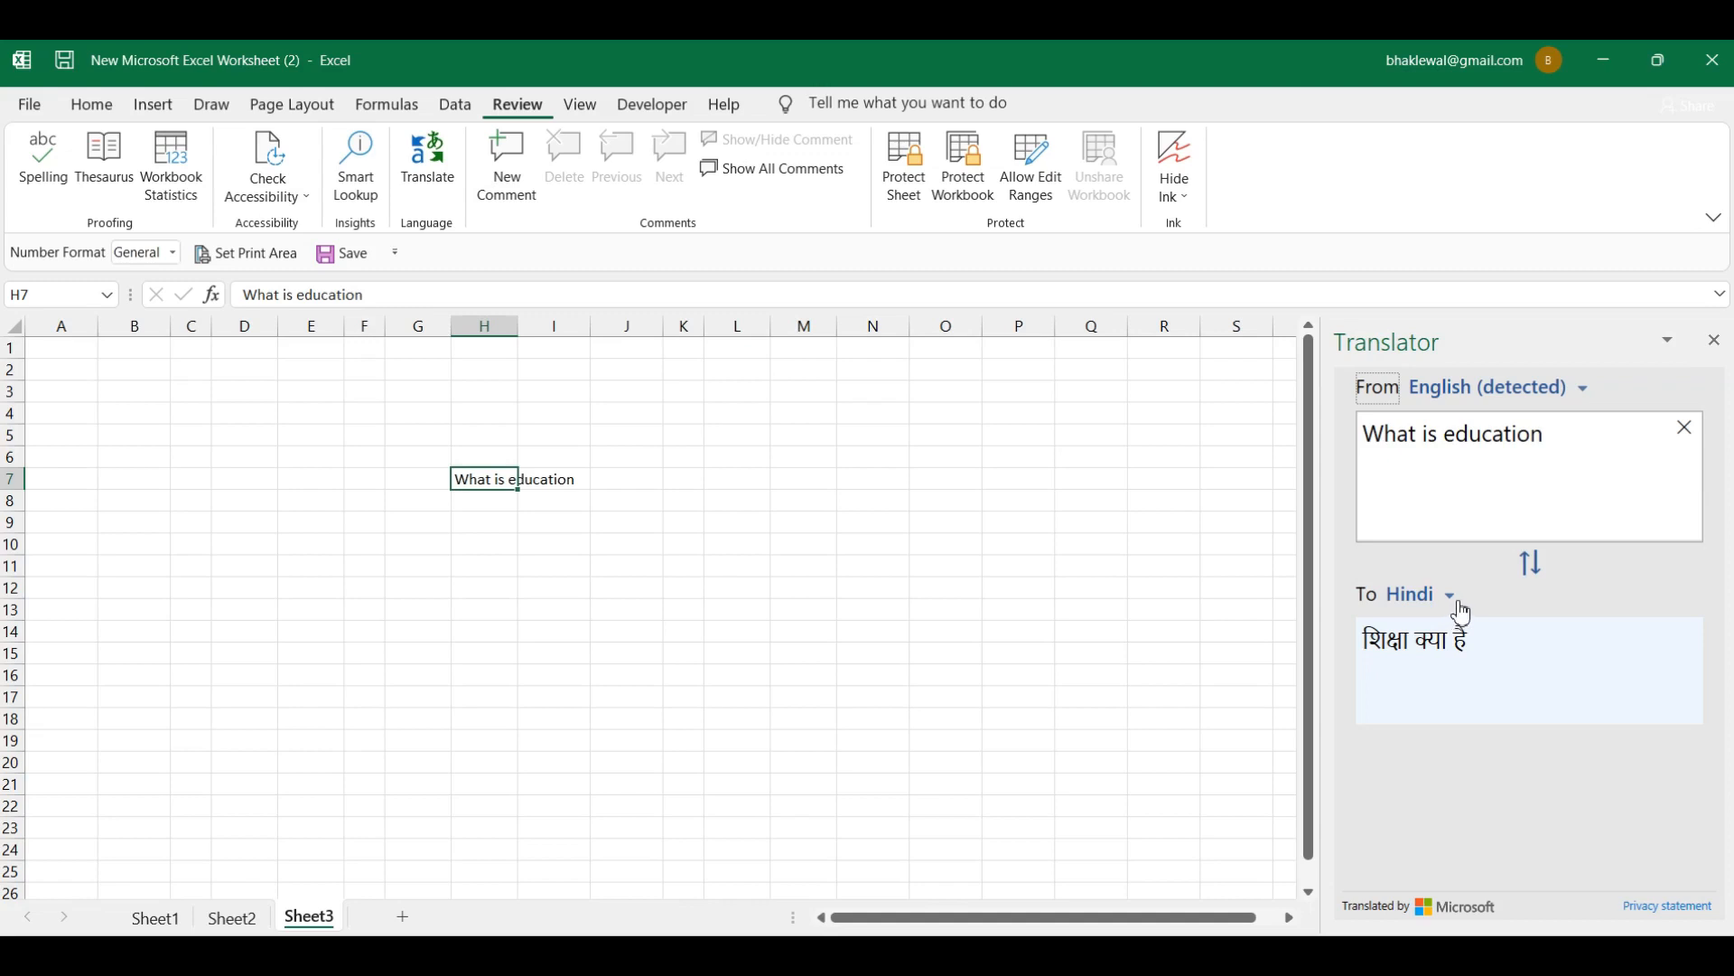
click(1531, 567)
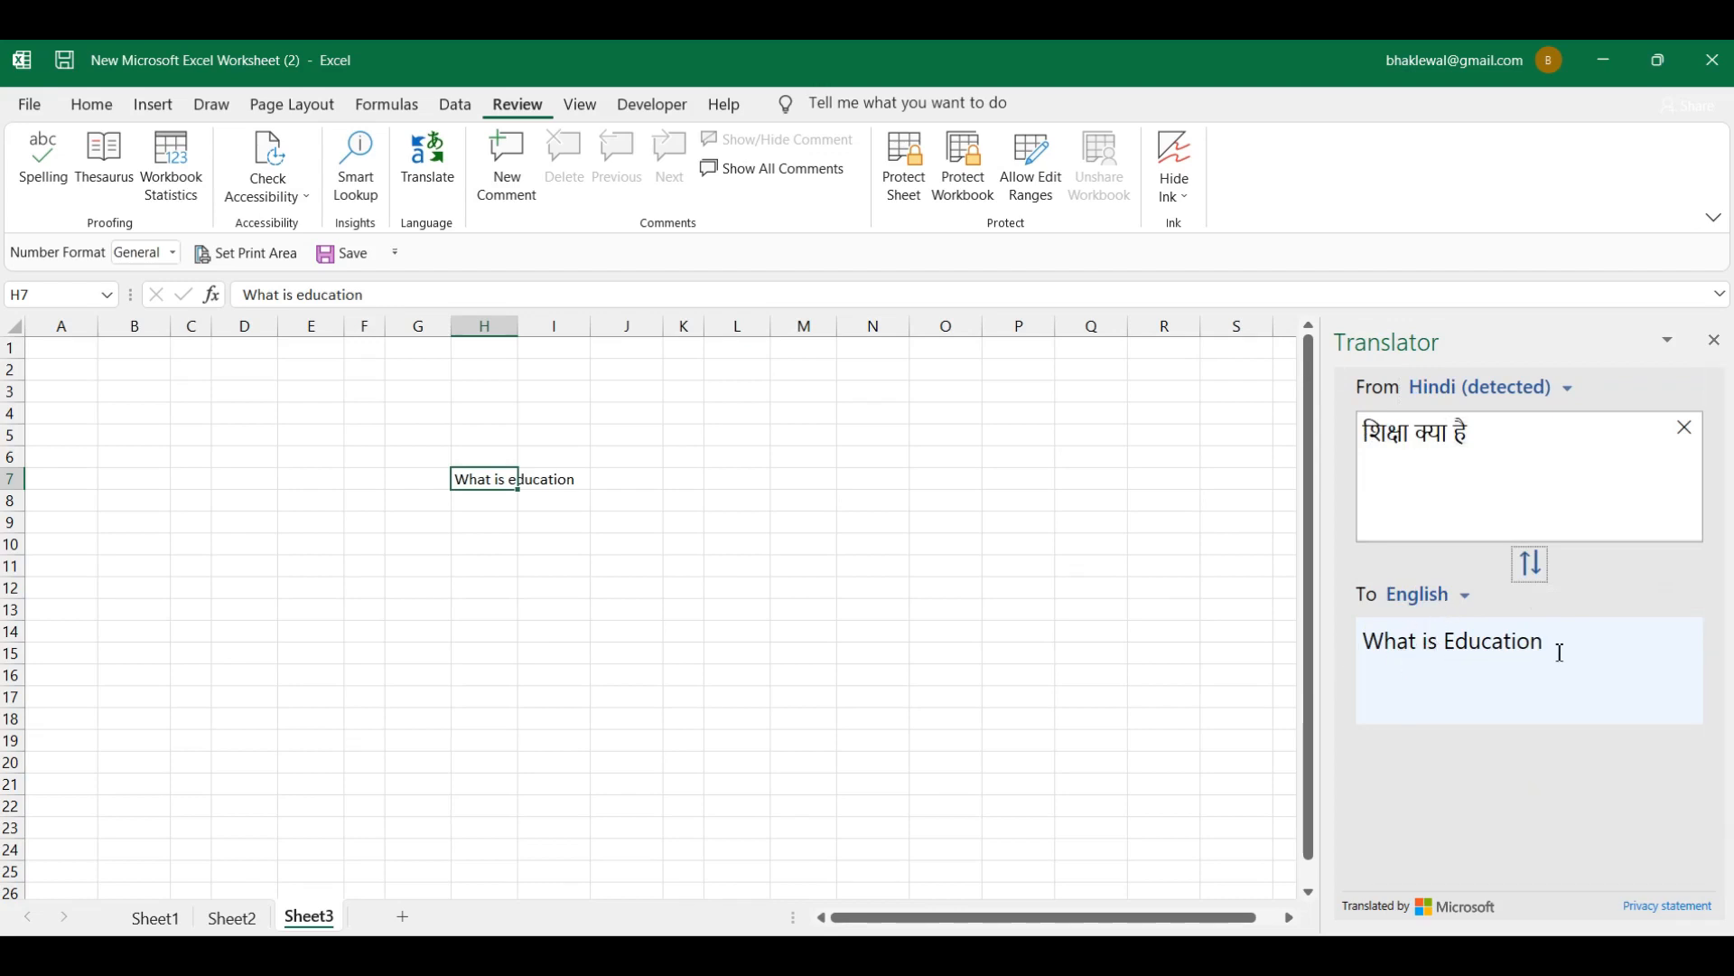
click(630, 543)
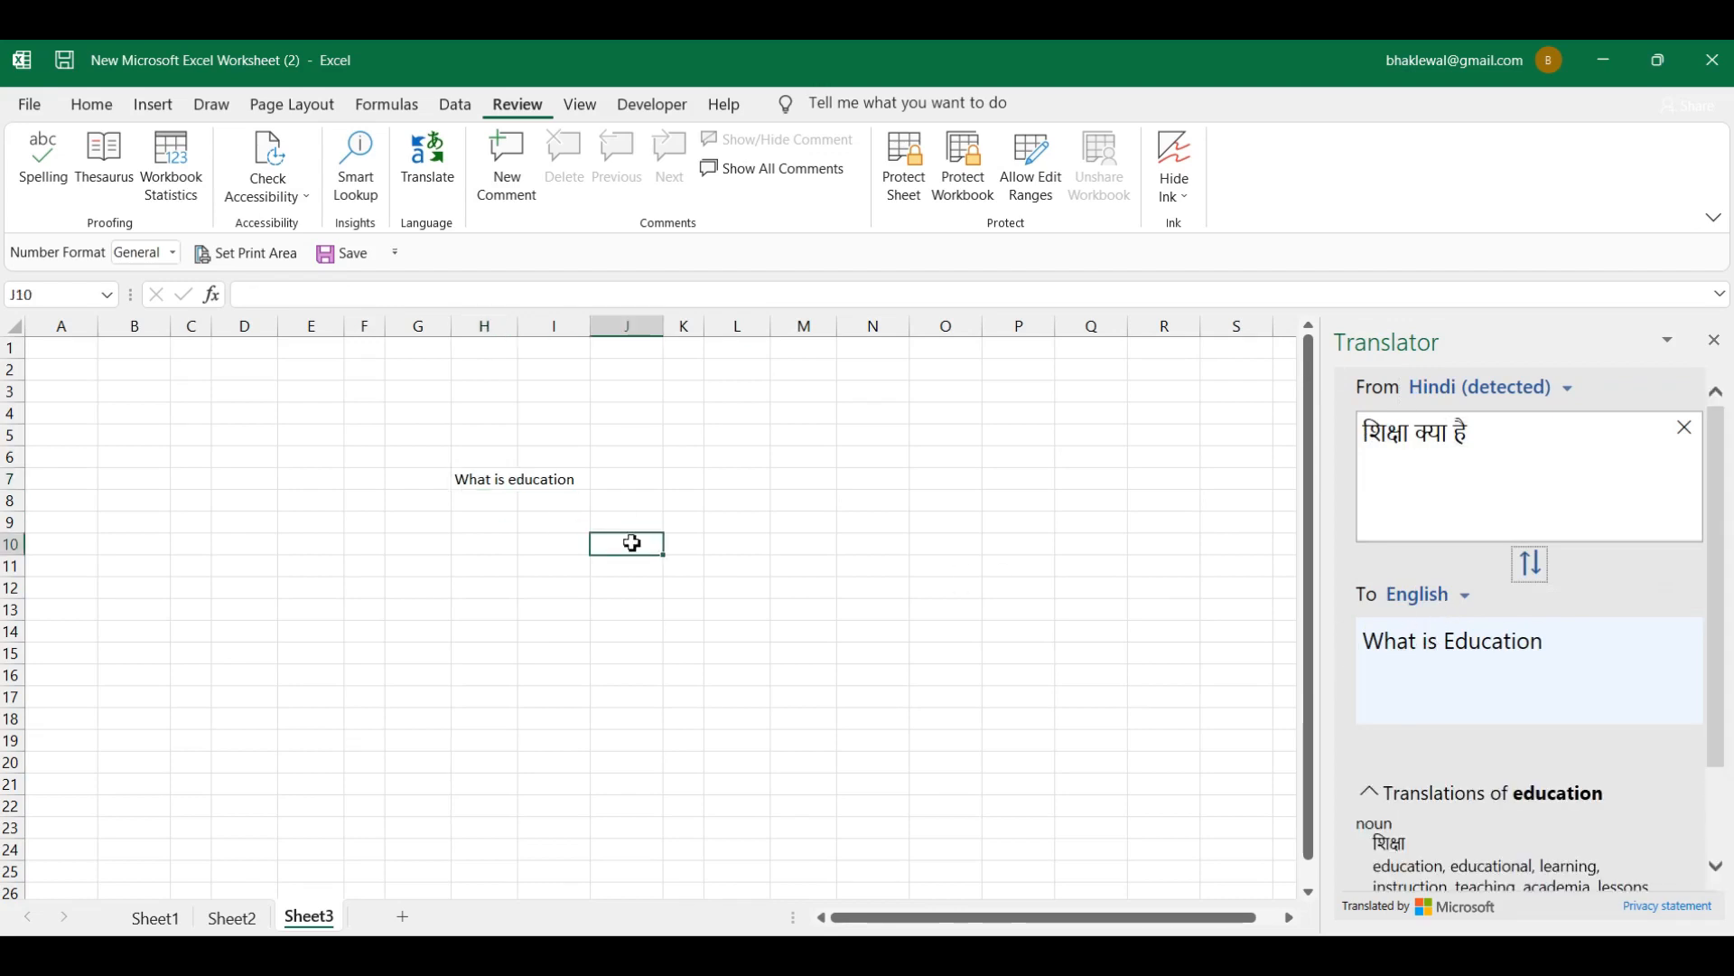
click(1530, 569)
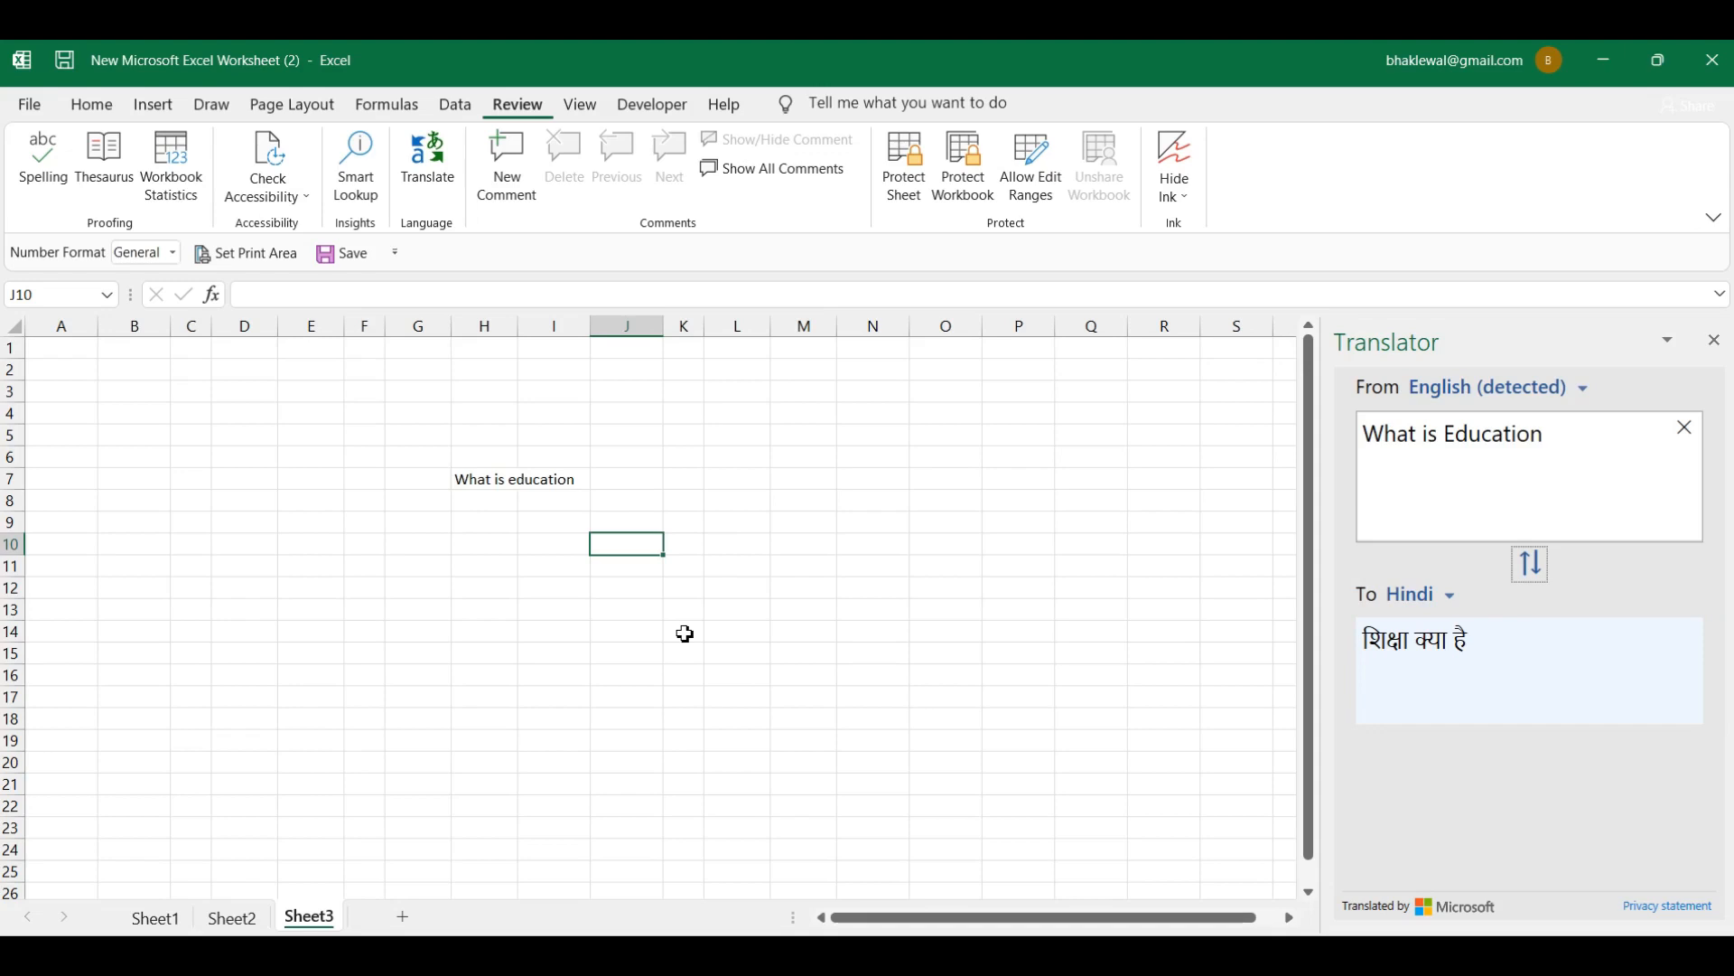
click(683, 632)
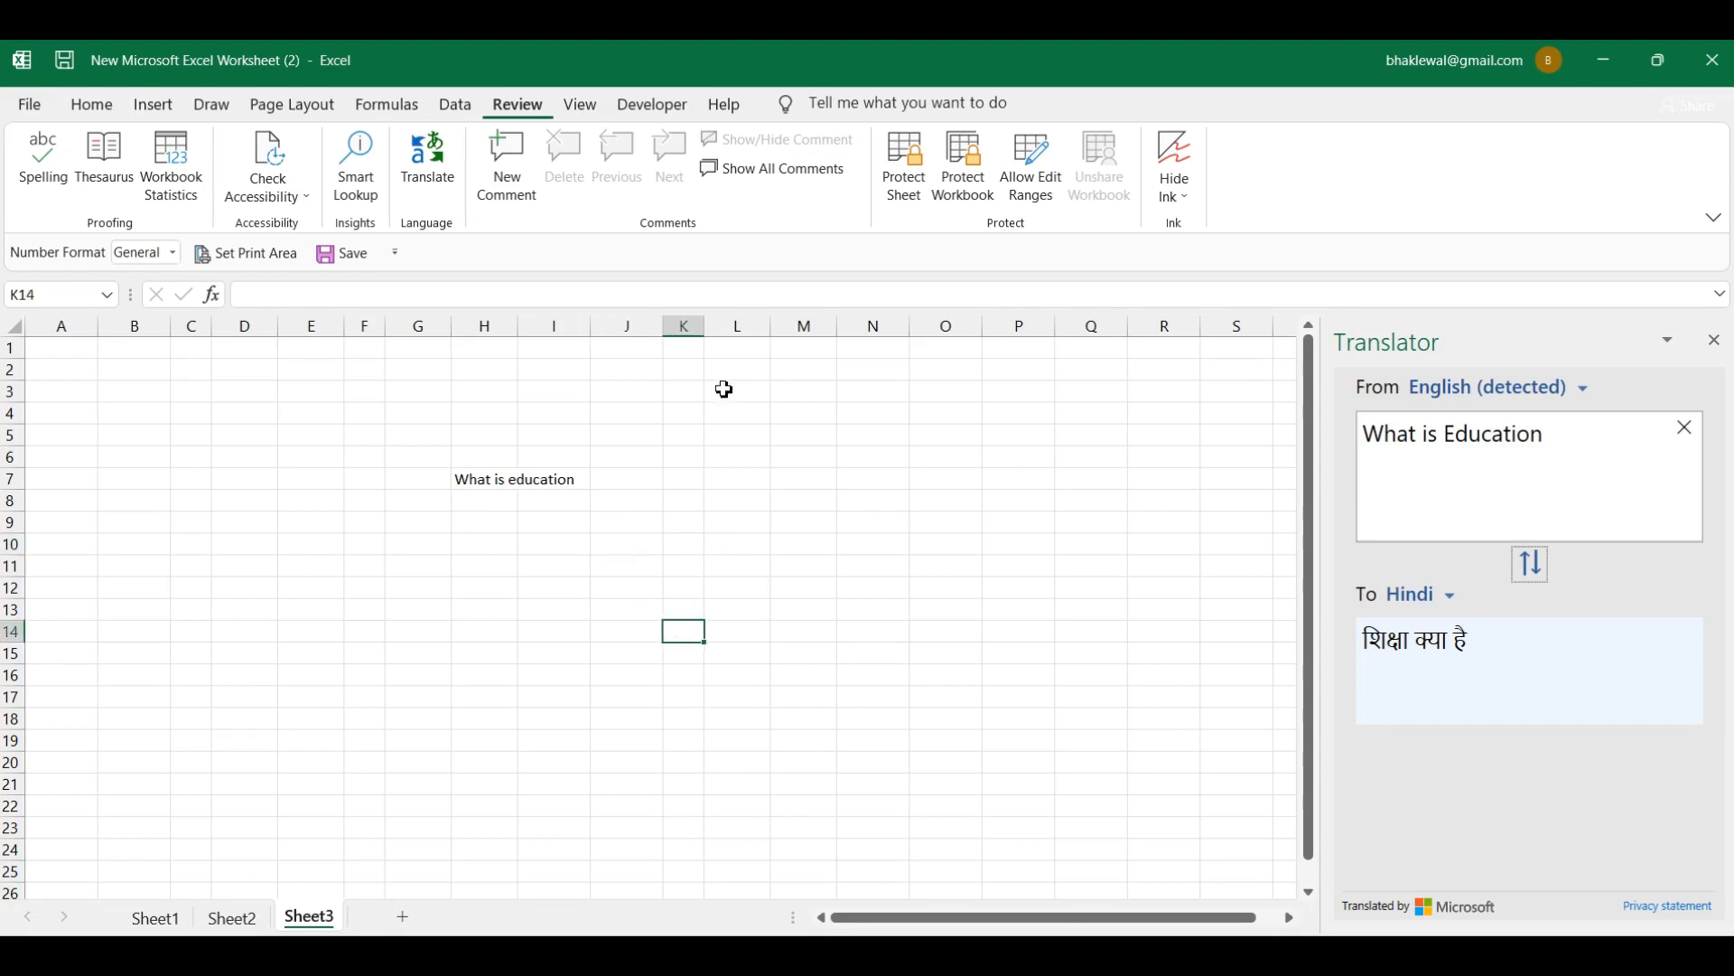
click(761, 458)
Step: Enter 'Student' in L6, translate it to Hindi ('छात्र'), and float the Translator pane
text(Student)
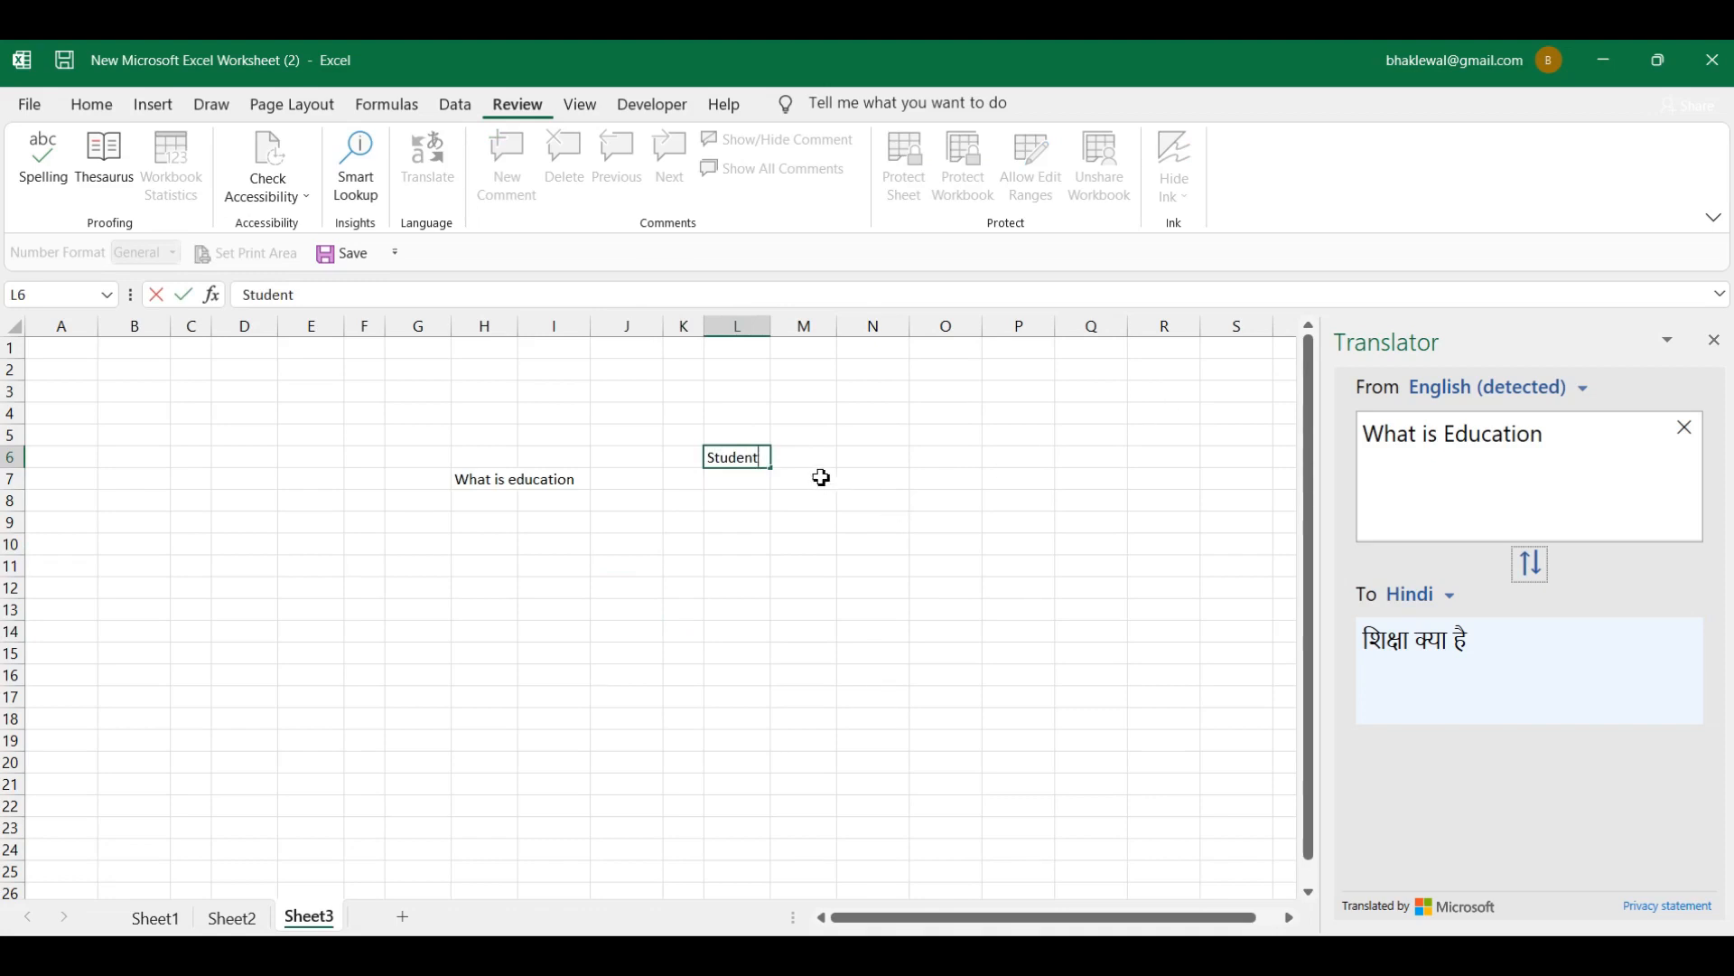
click(740, 470)
click(858, 529)
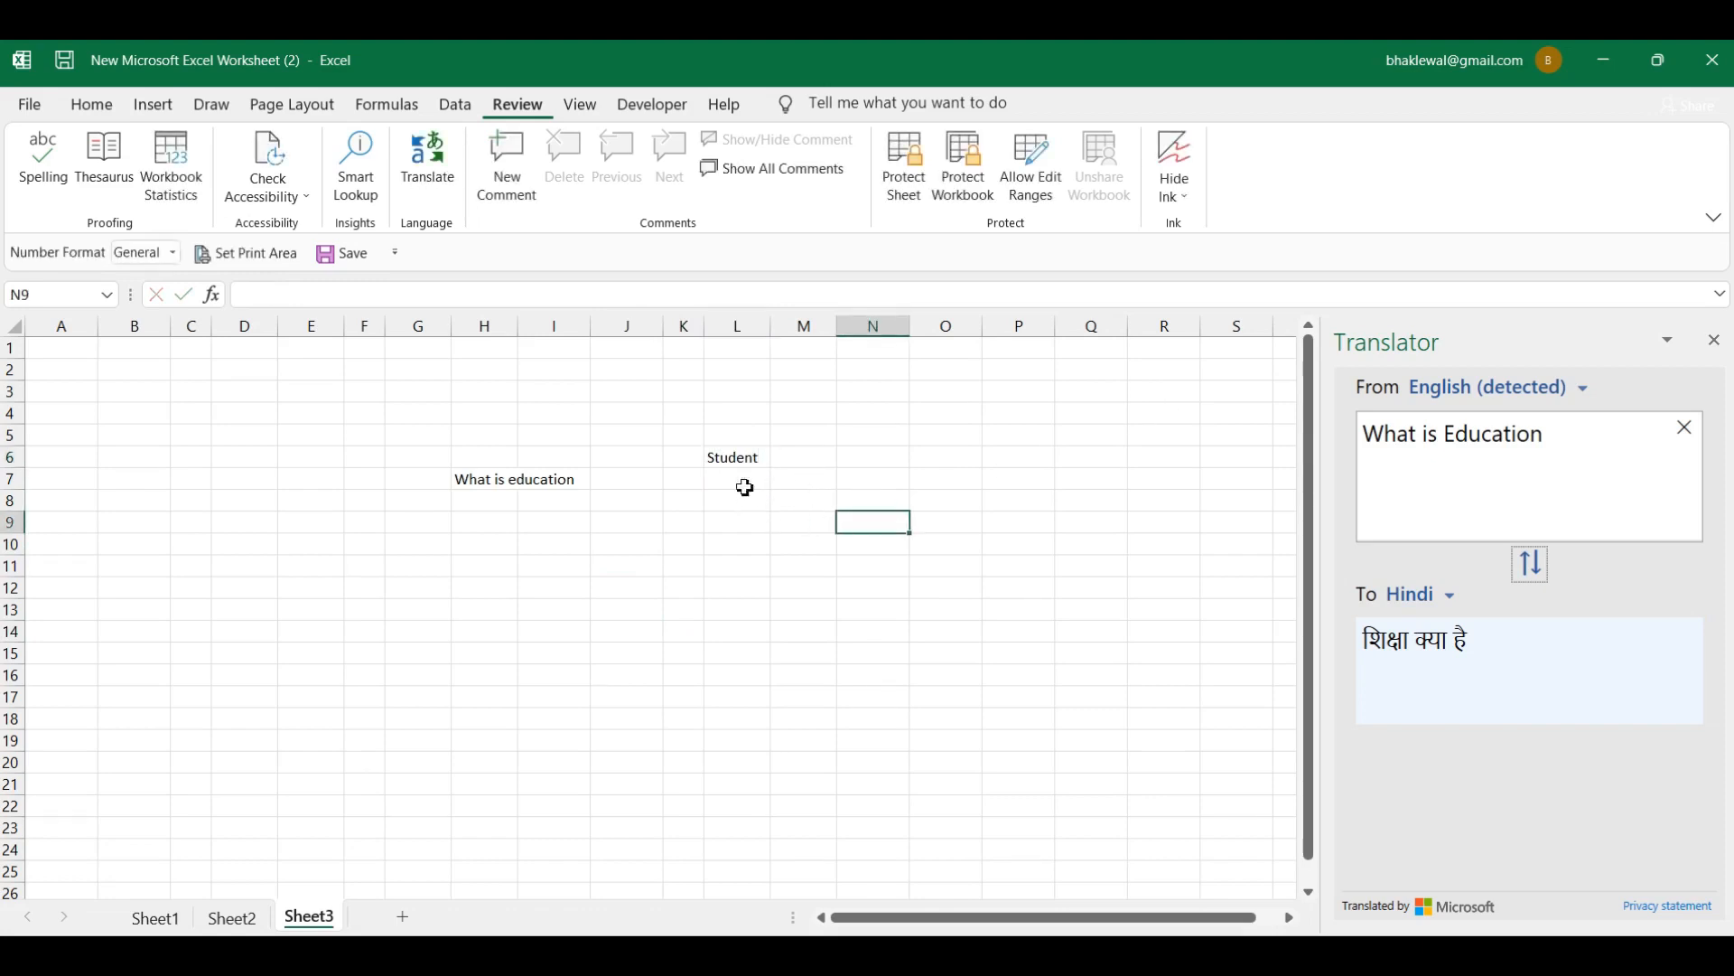
click(733, 465)
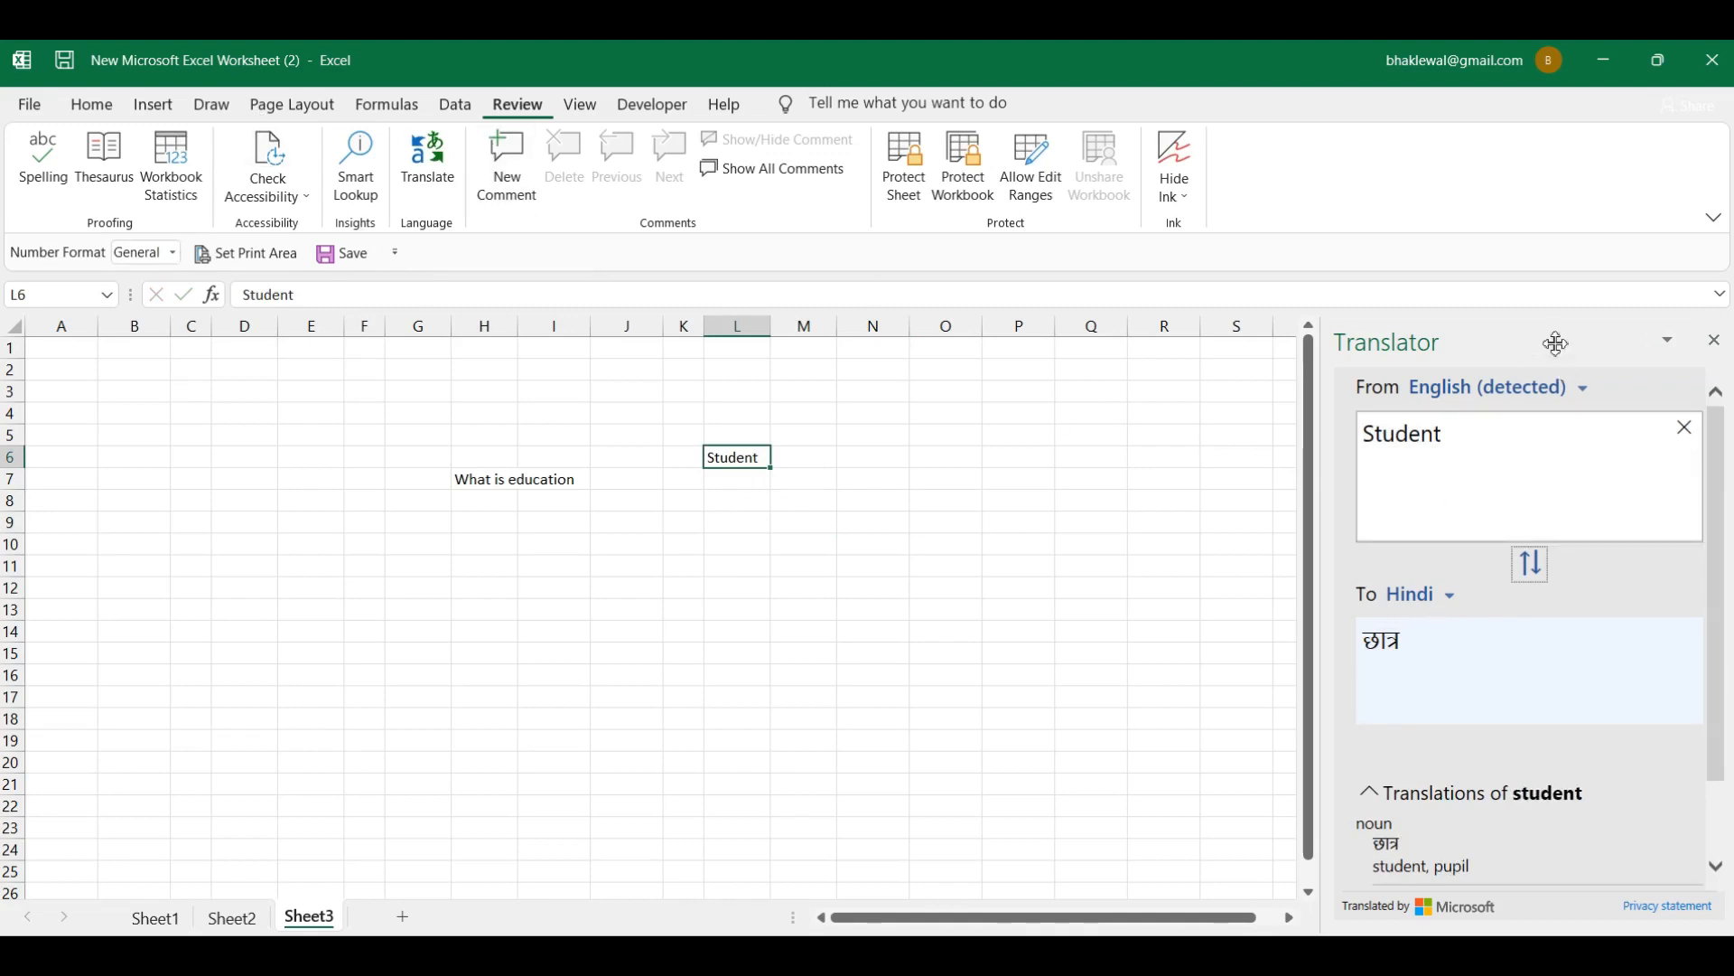
drag(1556, 344, 1608, 350)
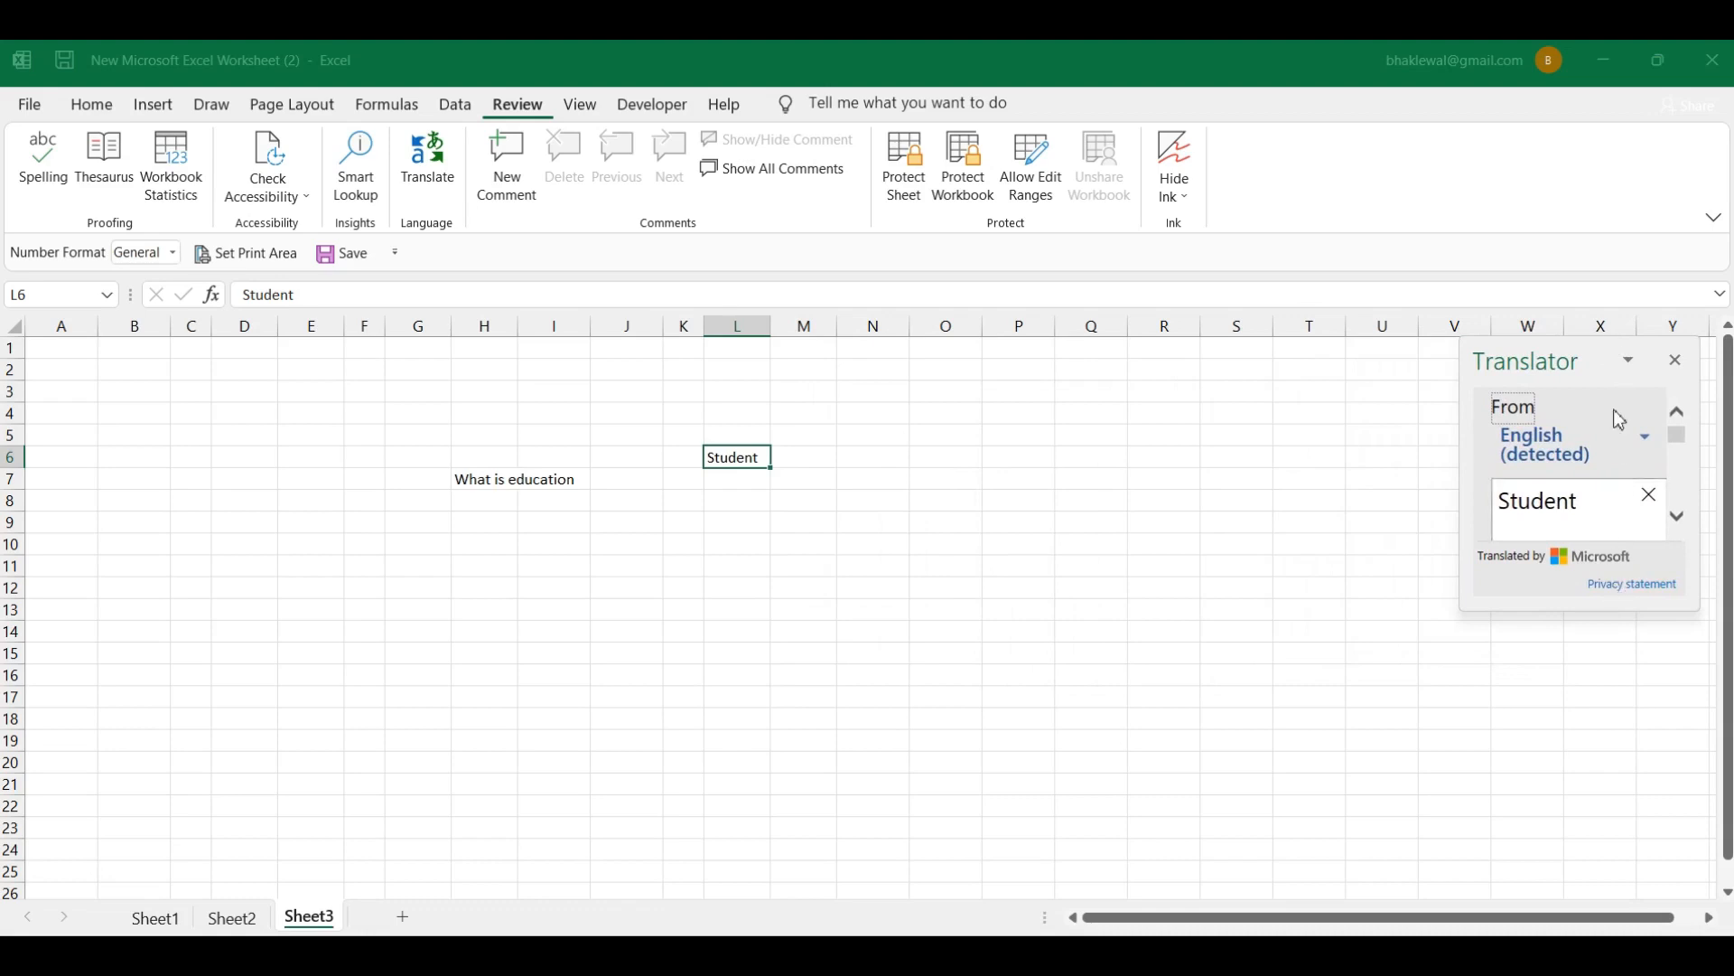
Step: Dock the floating Translator pane back on the right side
double_click(1604, 362)
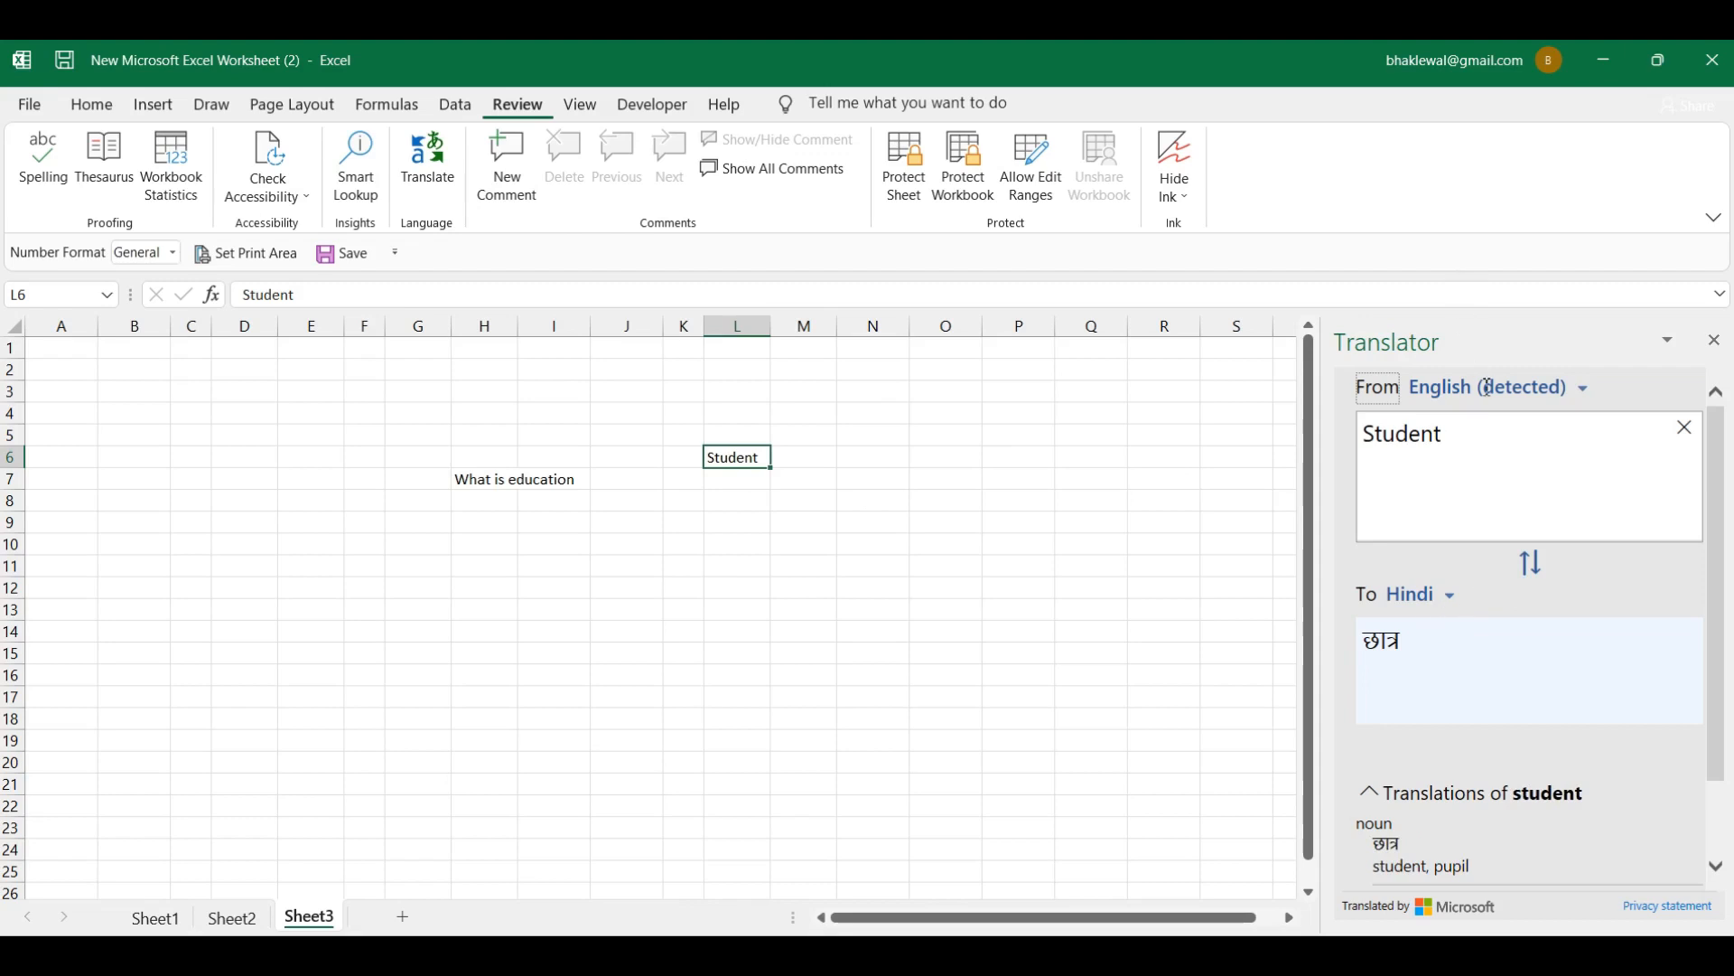
click(1453, 602)
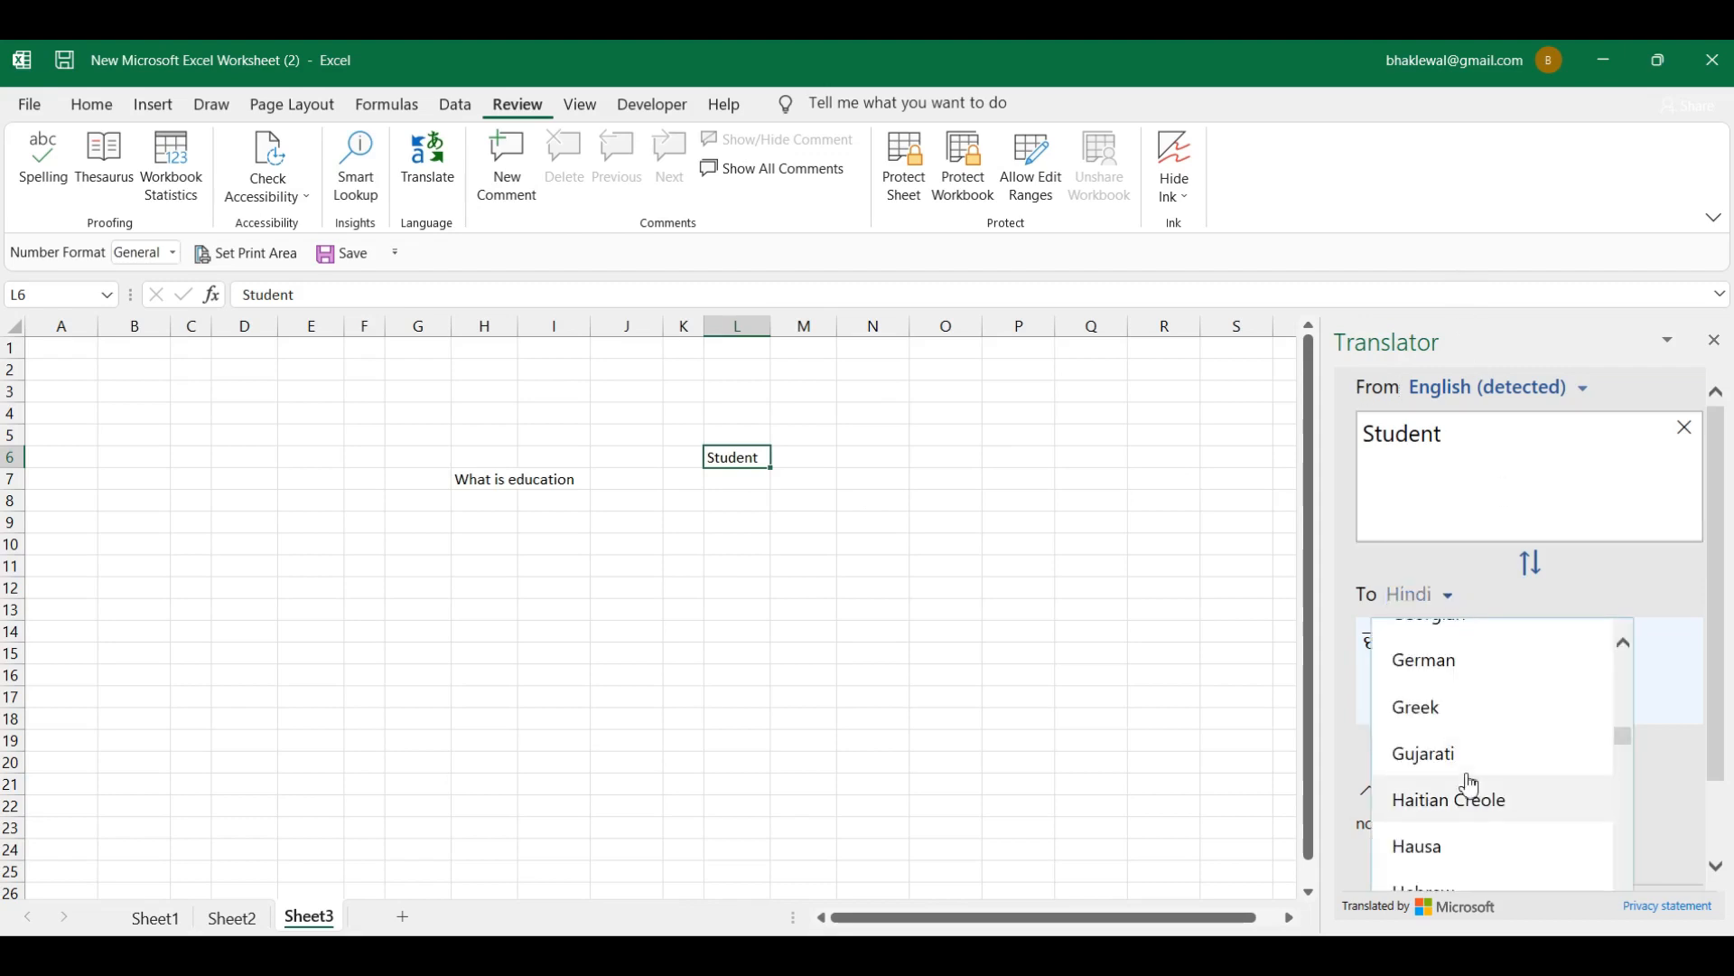
scroll(1470, 784, down, 10)
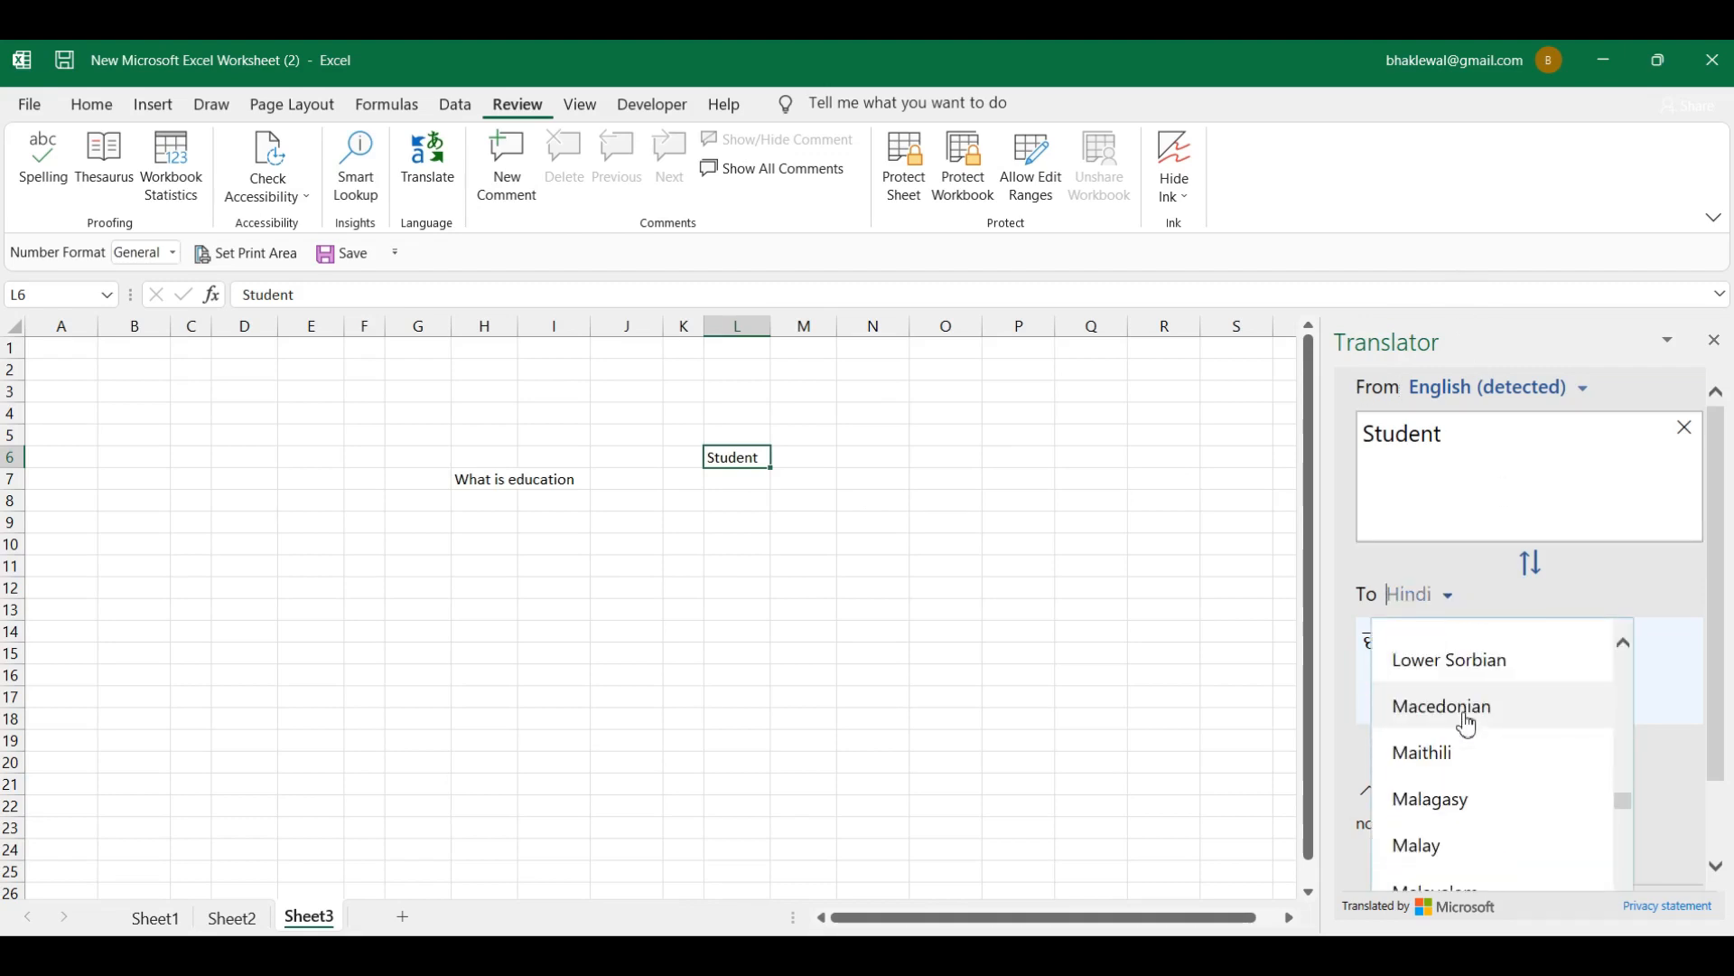
scroll(1467, 722, down, 10)
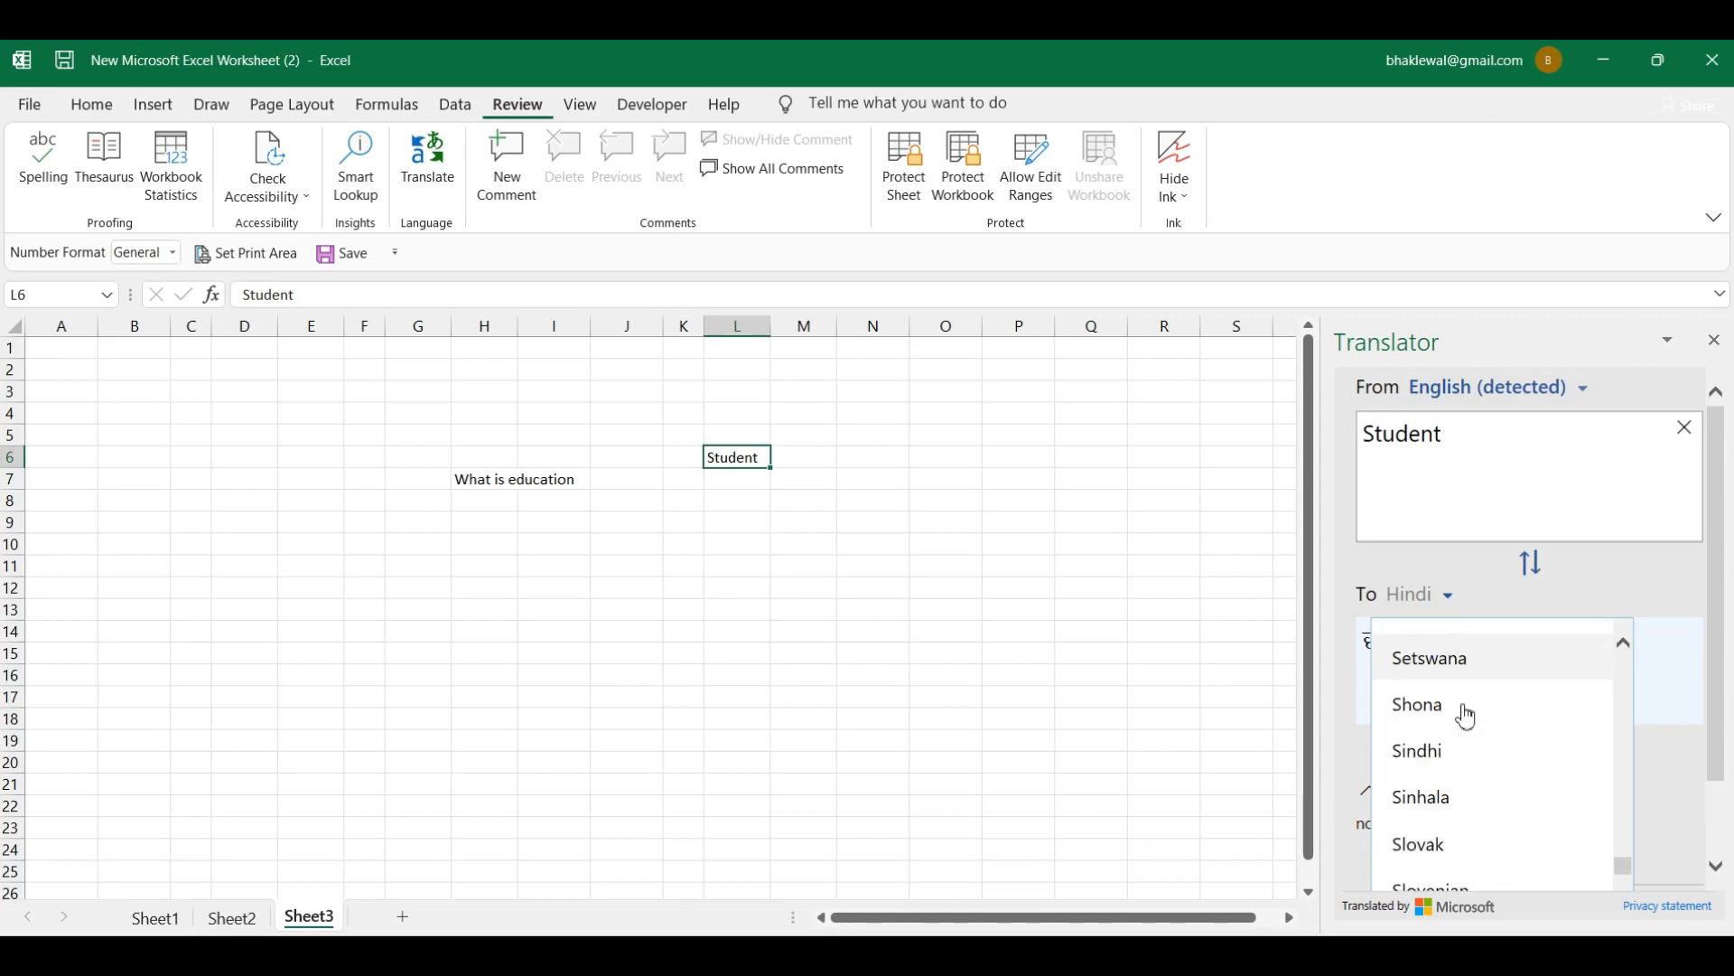
scroll(1467, 716, down, 5)
click(1247, 632)
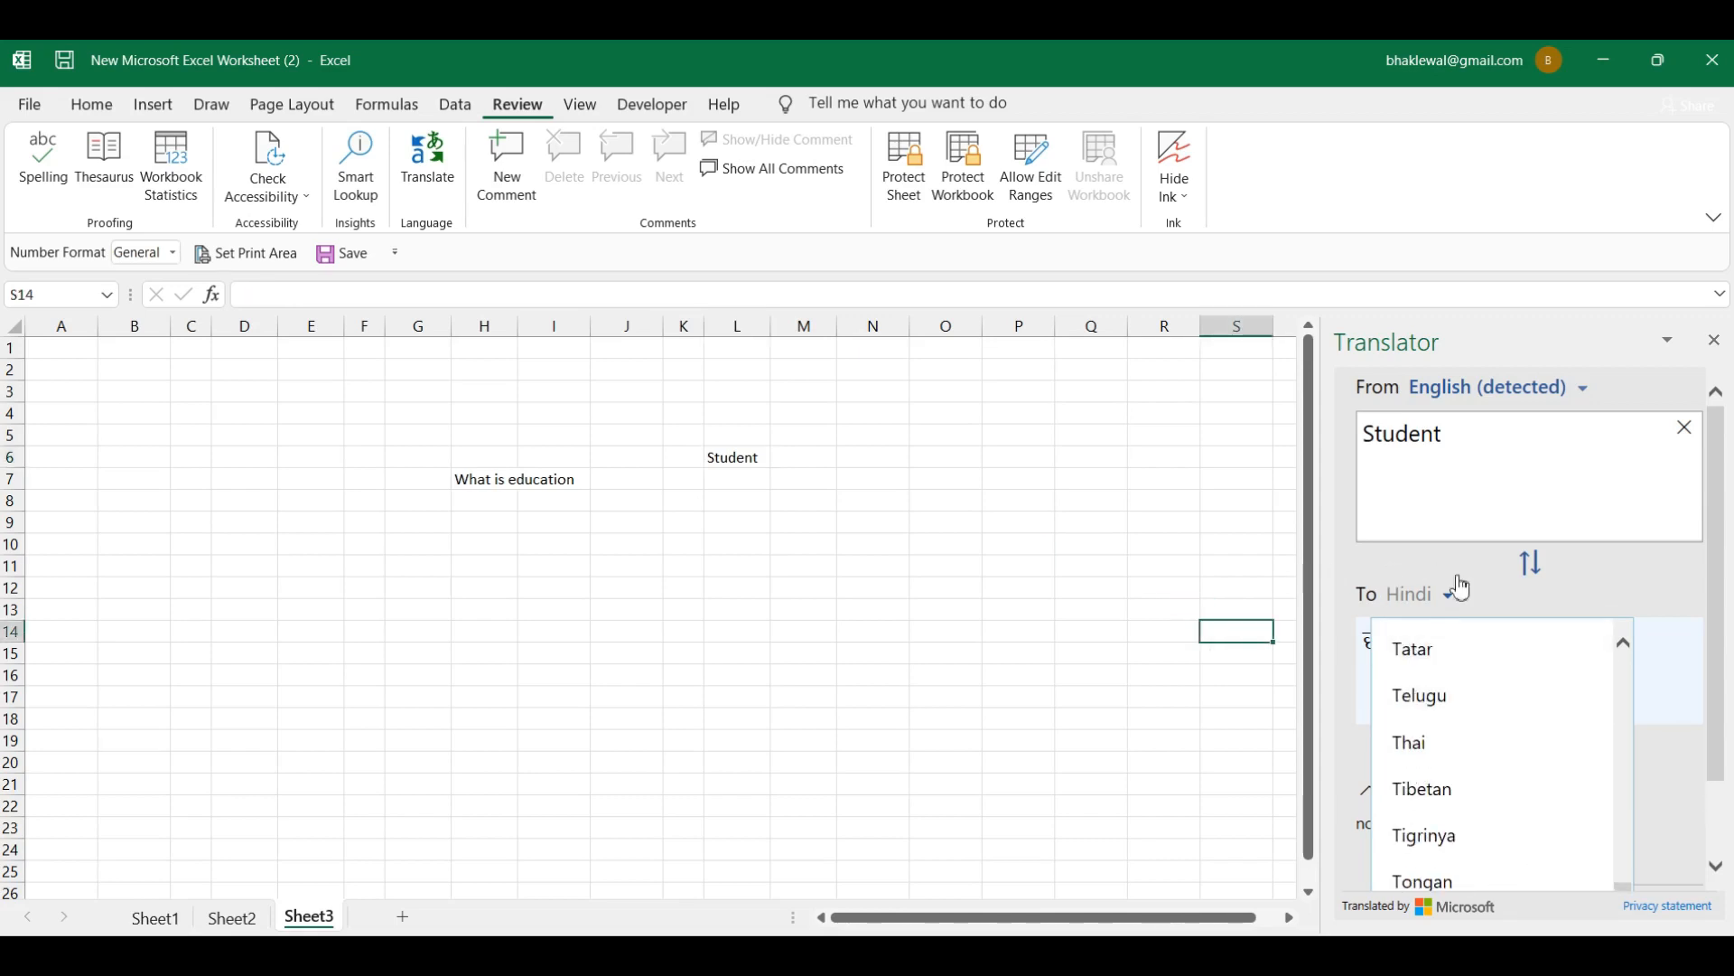
click(1516, 594)
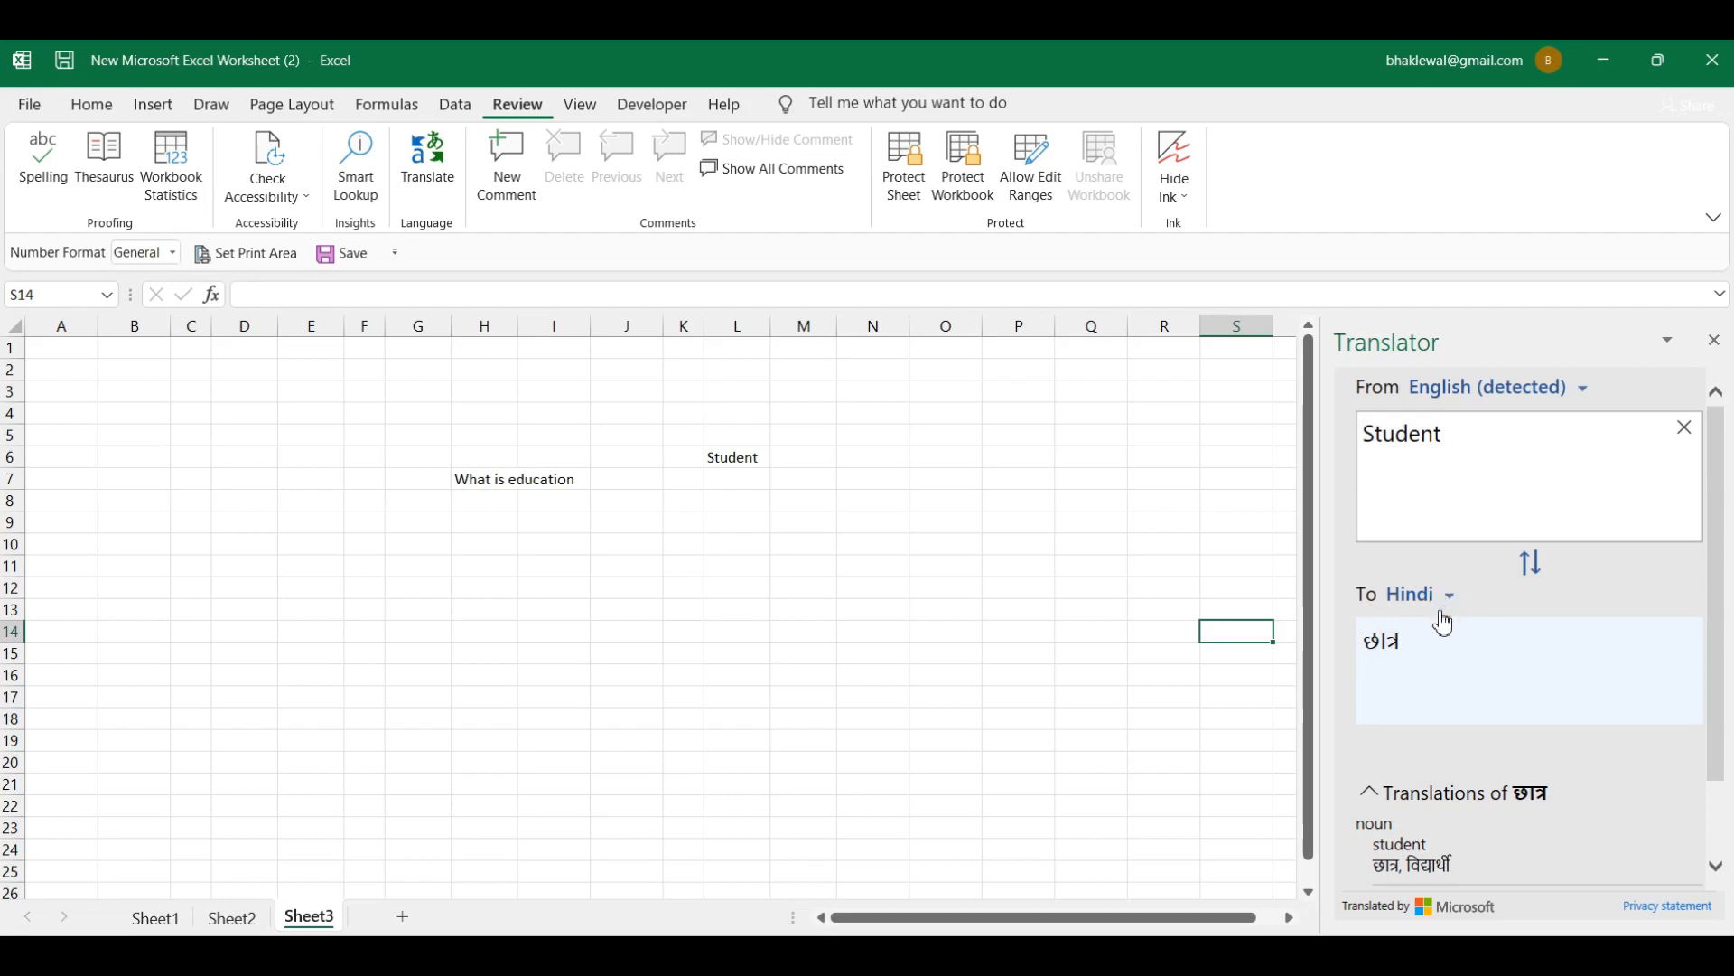
click(1585, 396)
scroll(1506, 515, down, 4)
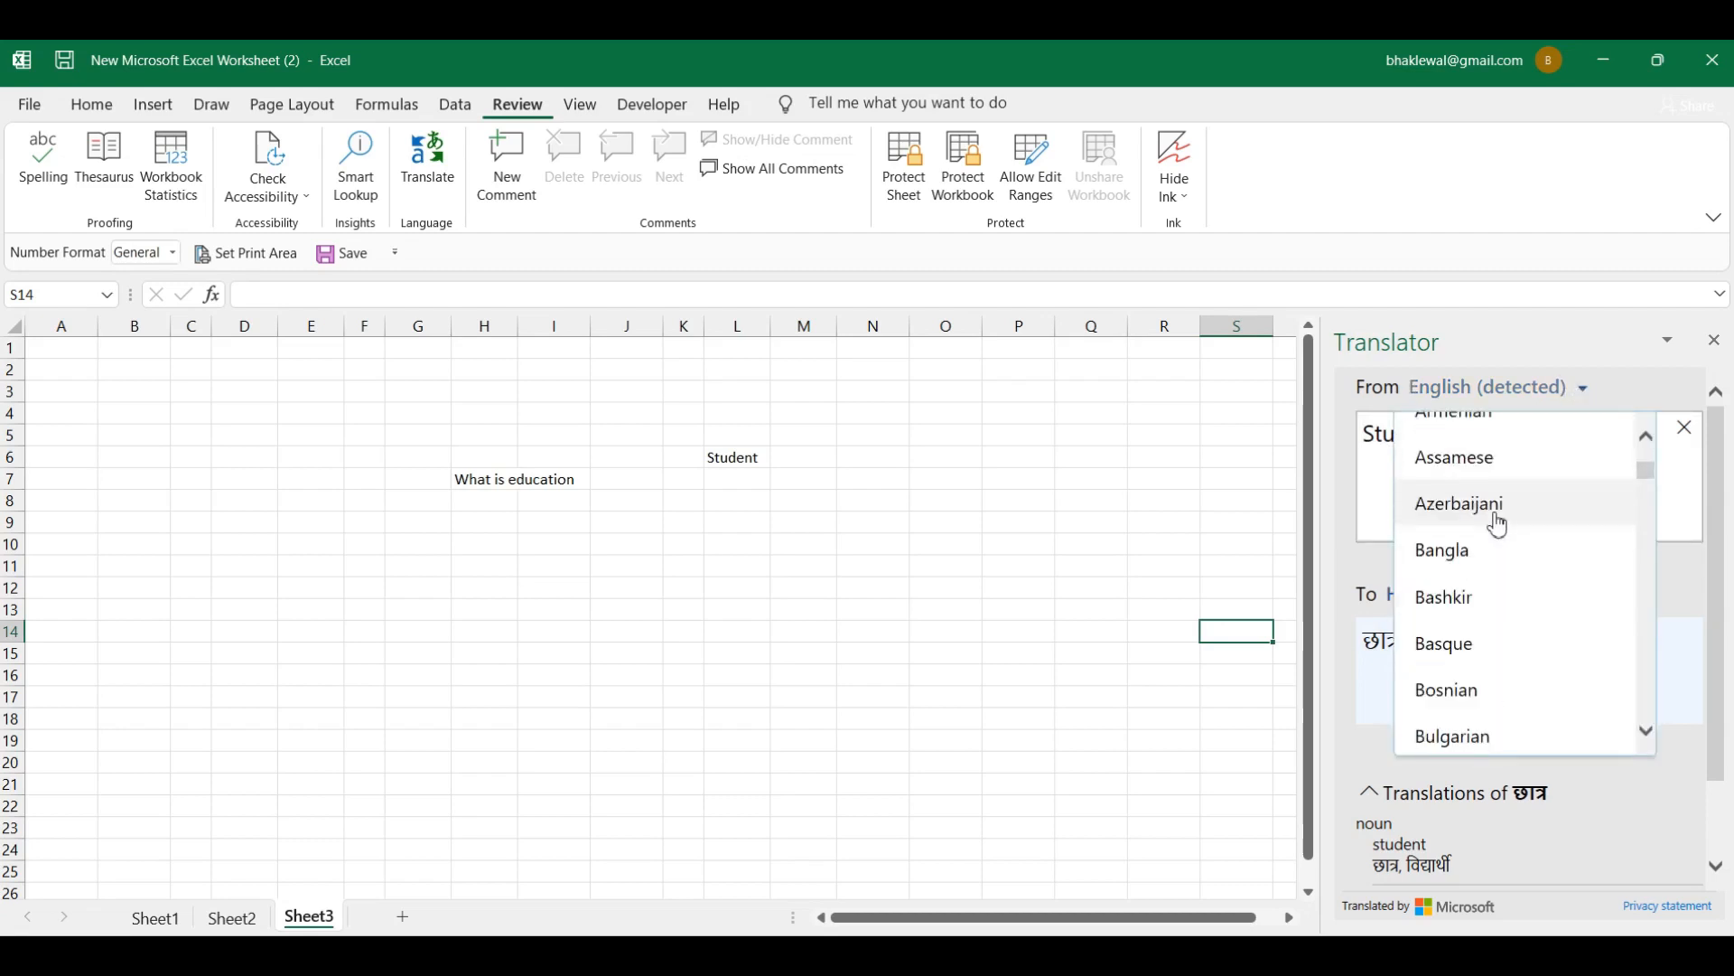
scroll(1498, 521, down, 5)
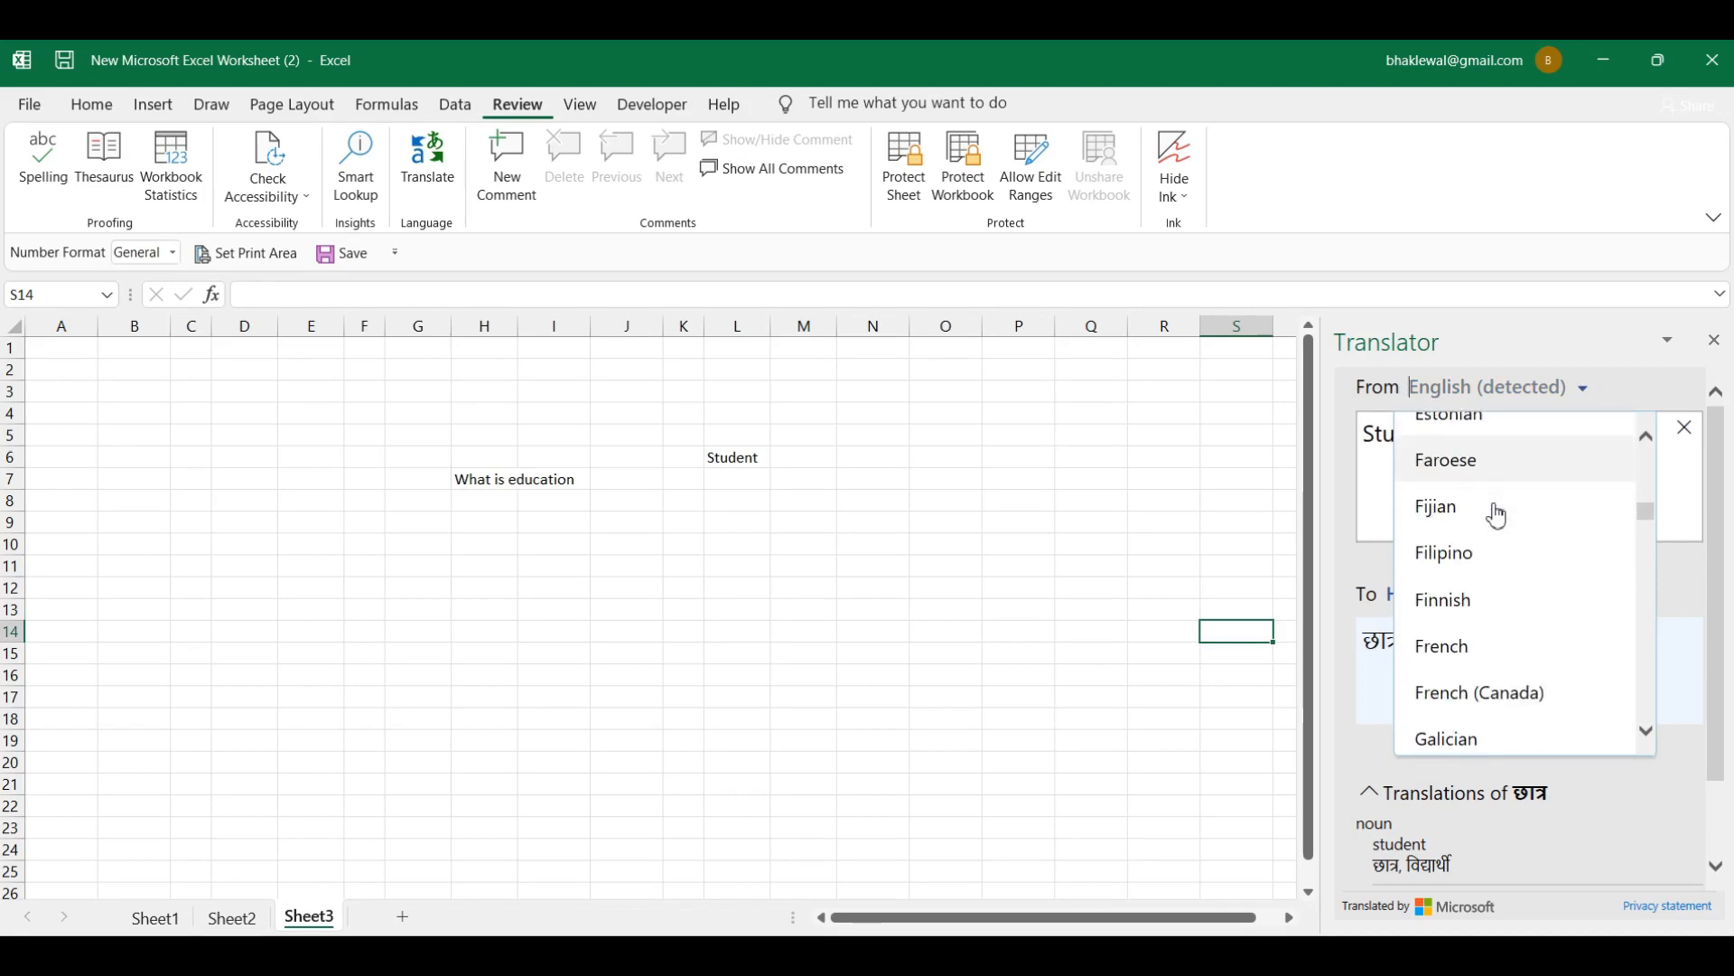
click(1069, 411)
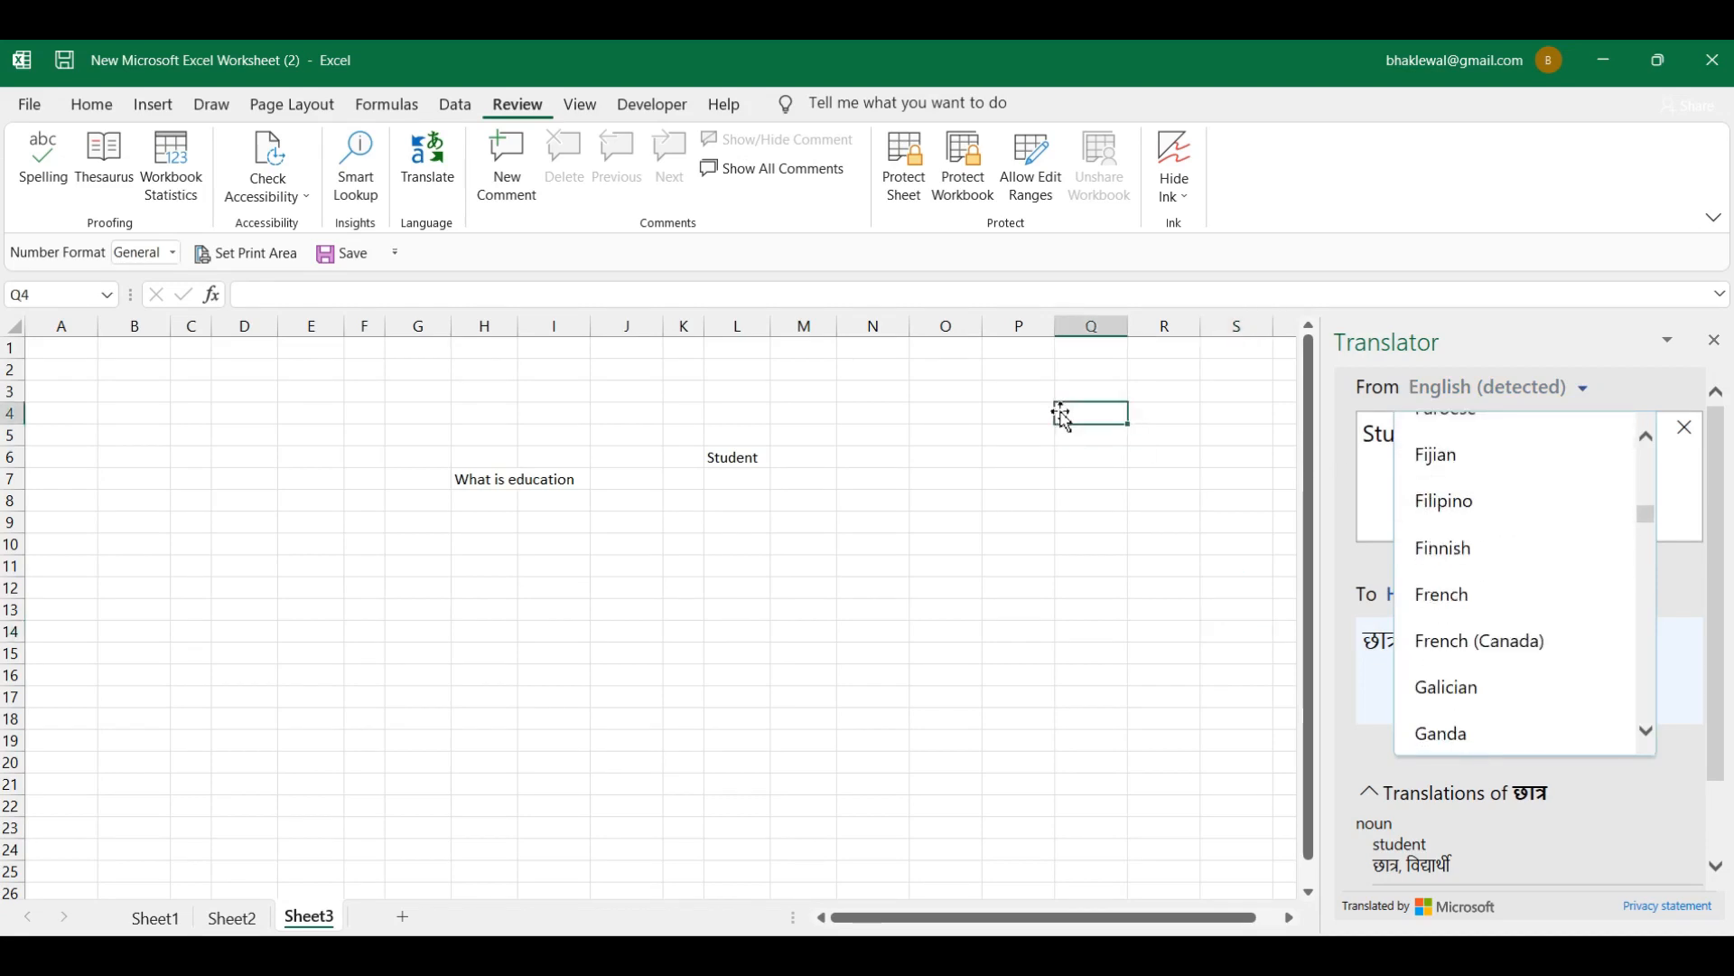
click(1658, 400)
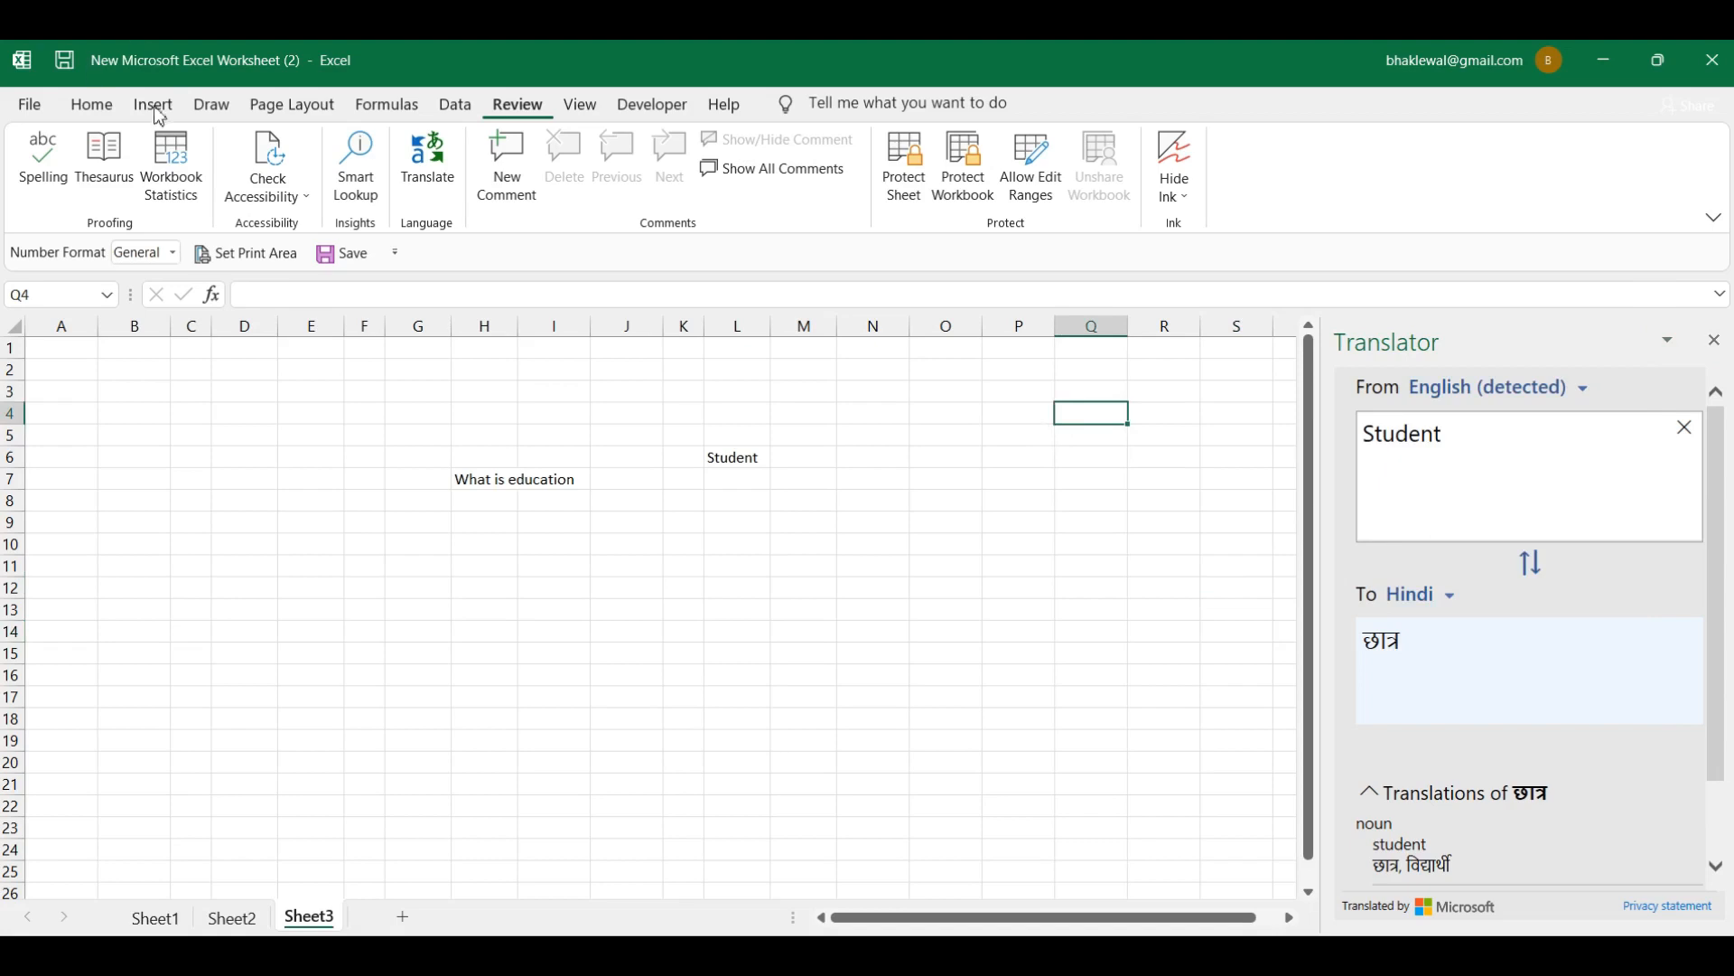
Step: Close the Translator pane and select the English marks in P13 and P12
click(1714, 340)
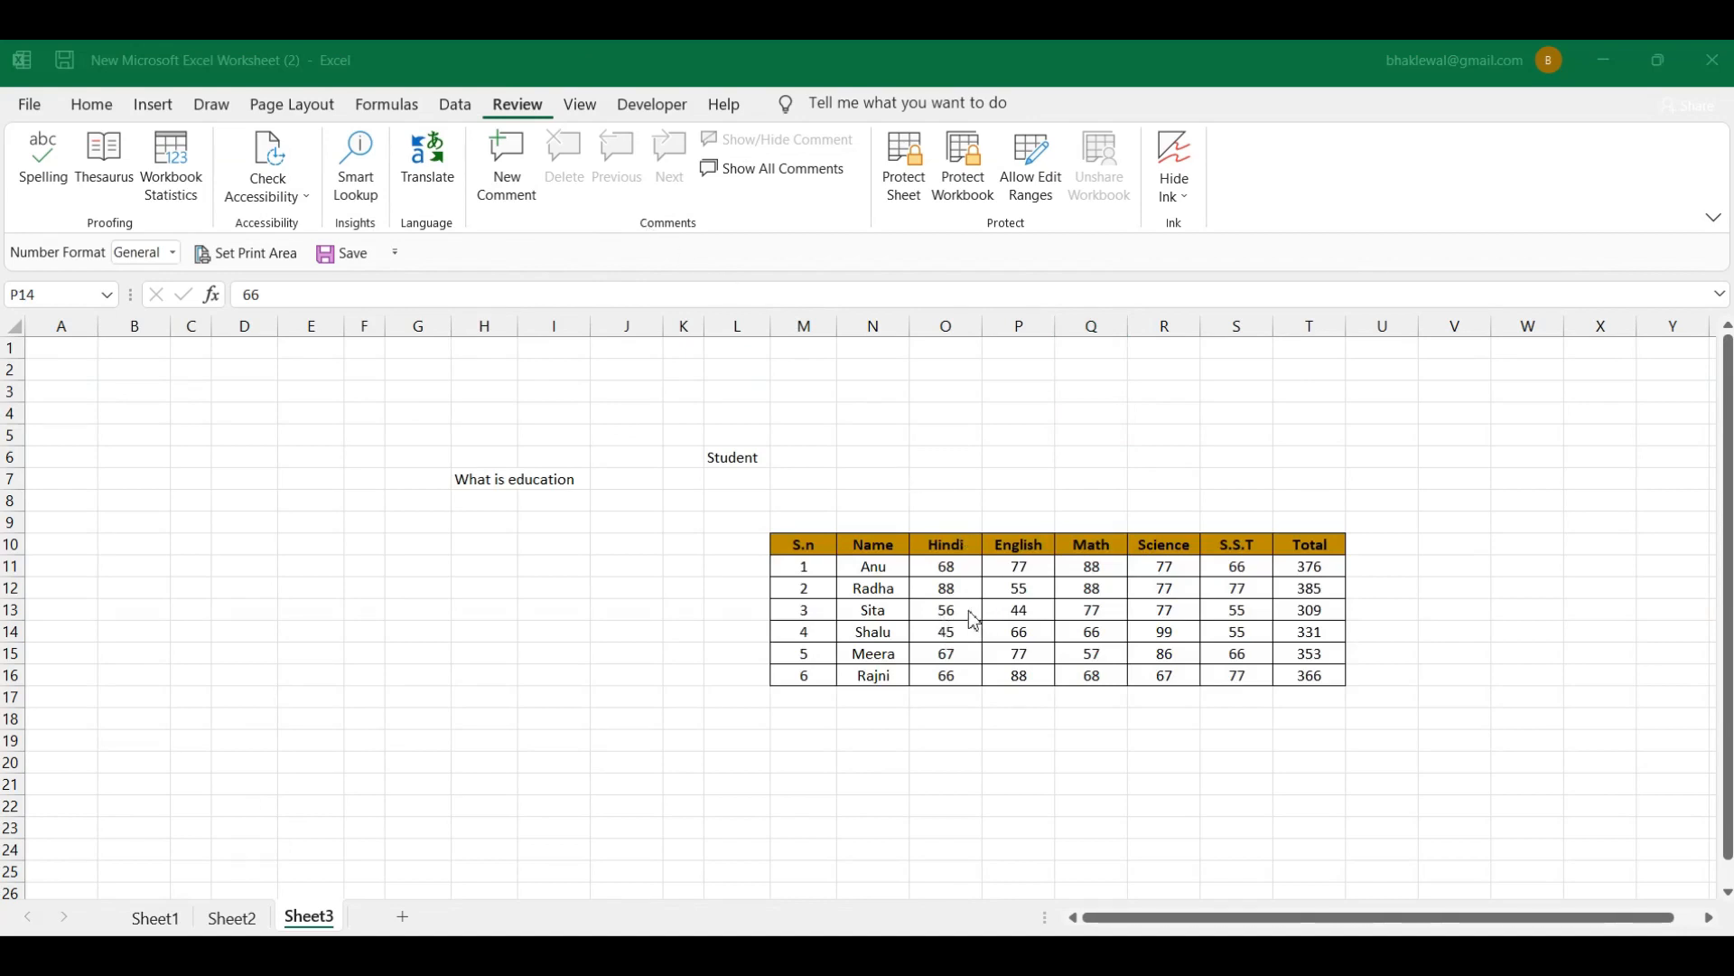
click(1039, 628)
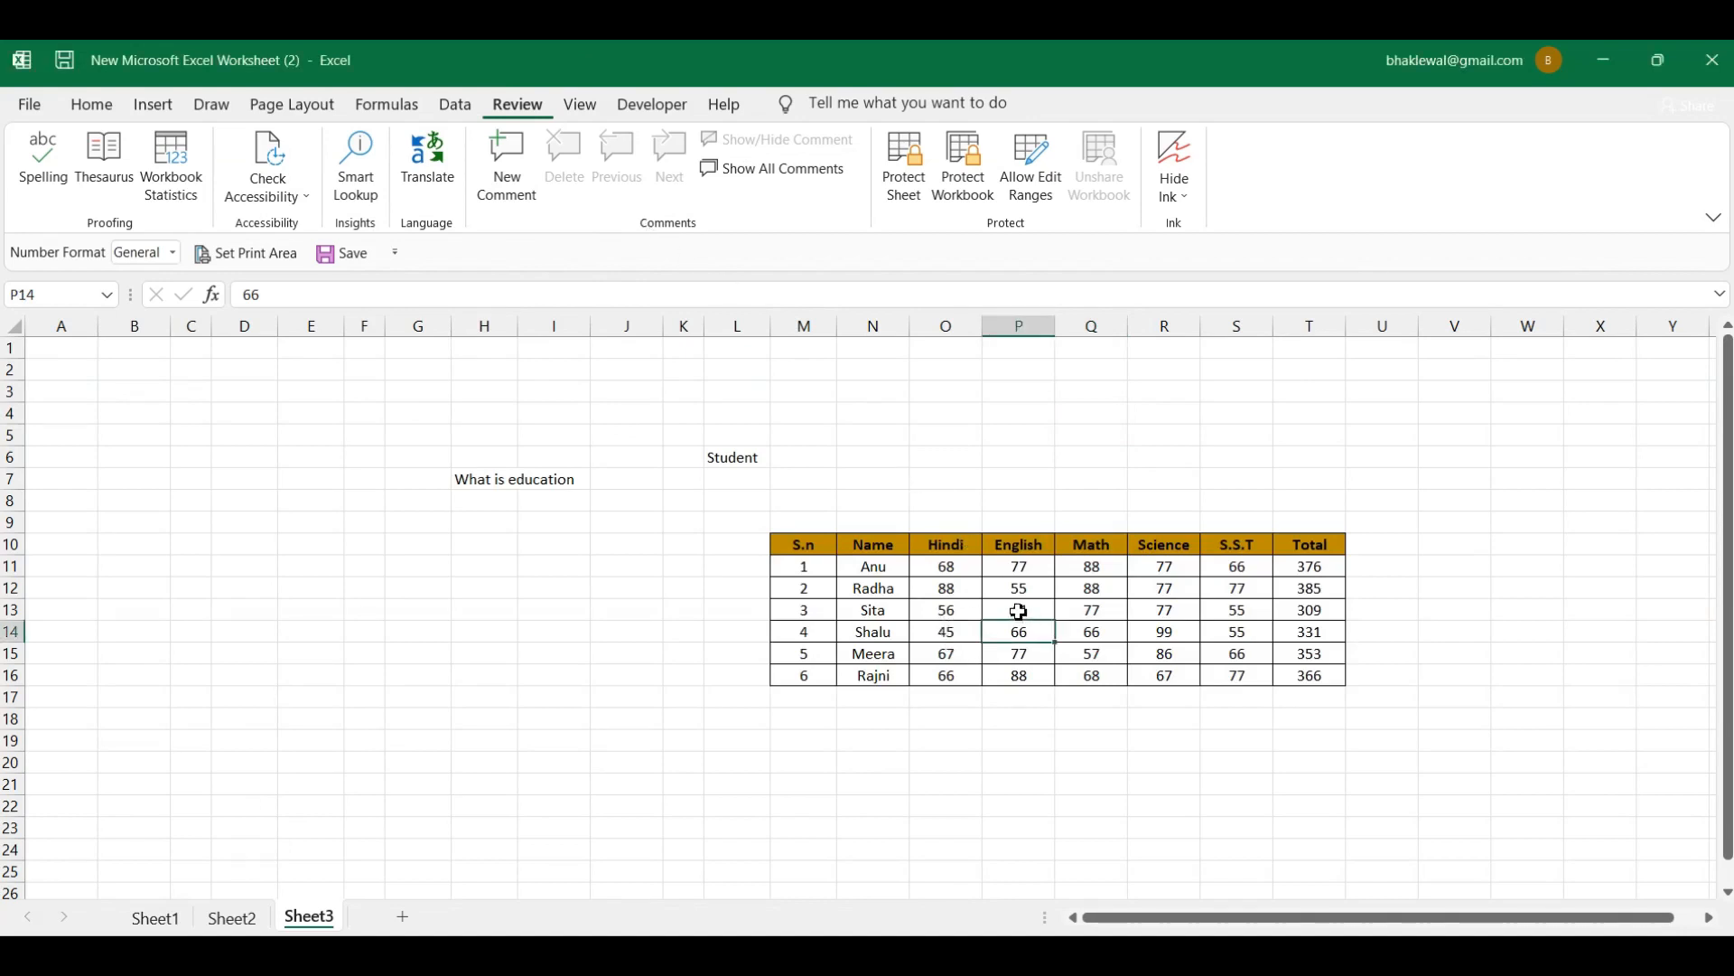
click(1019, 612)
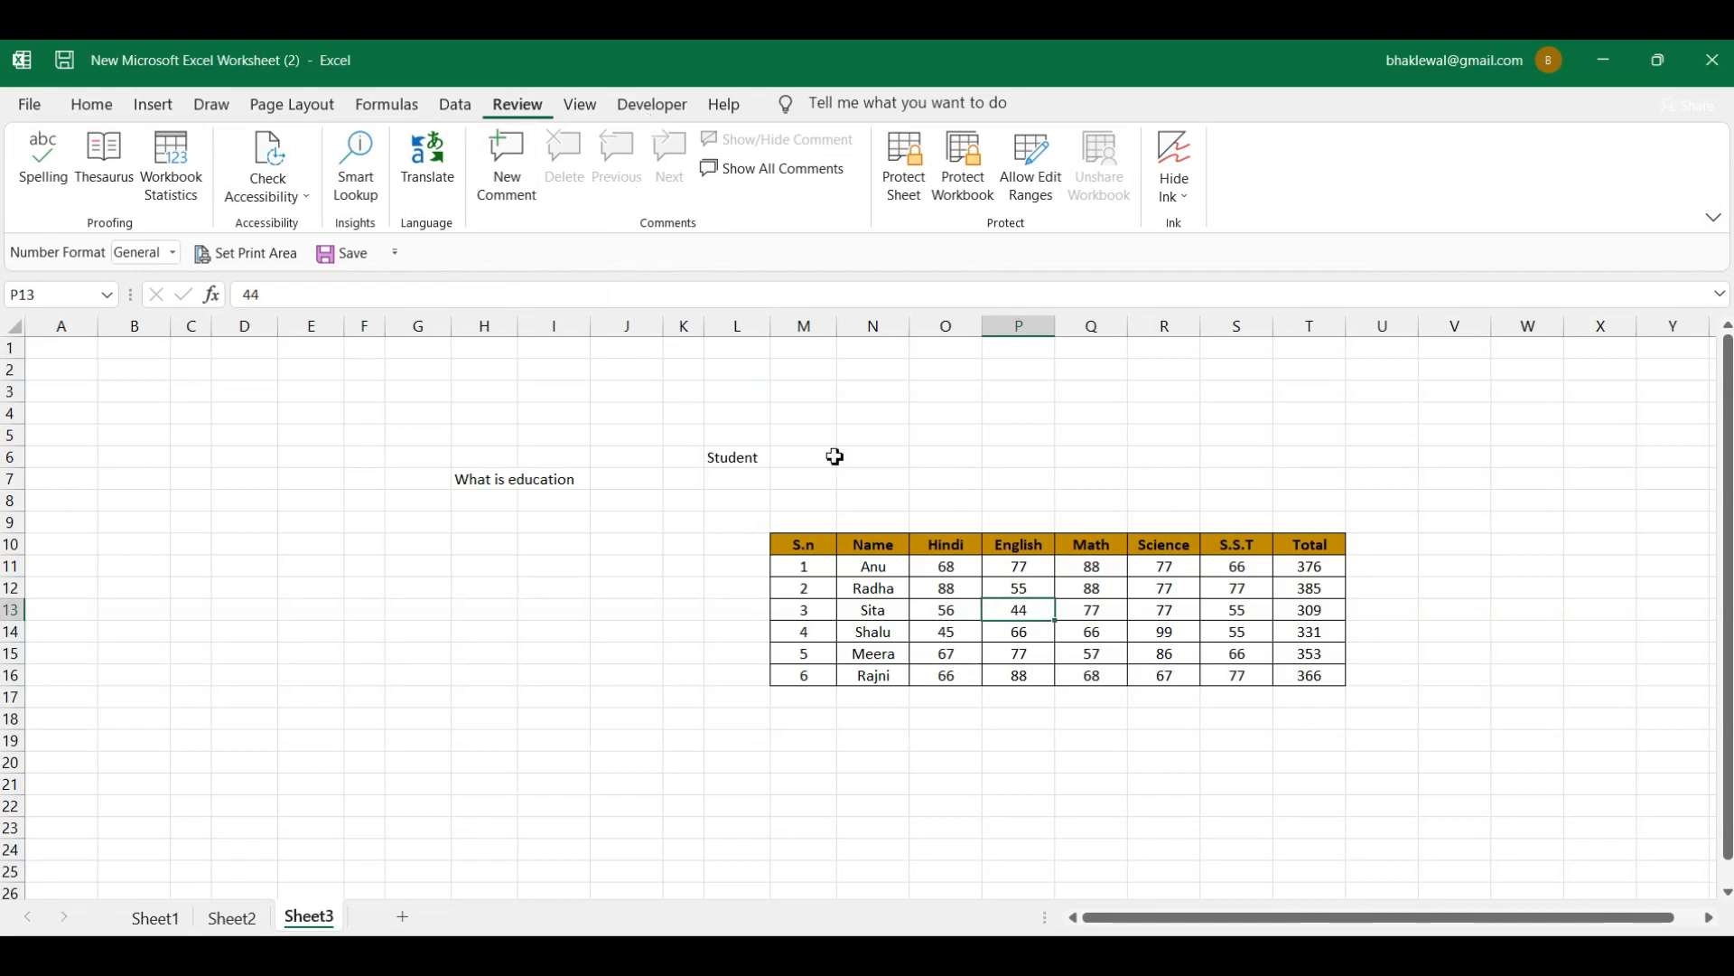
click(1023, 594)
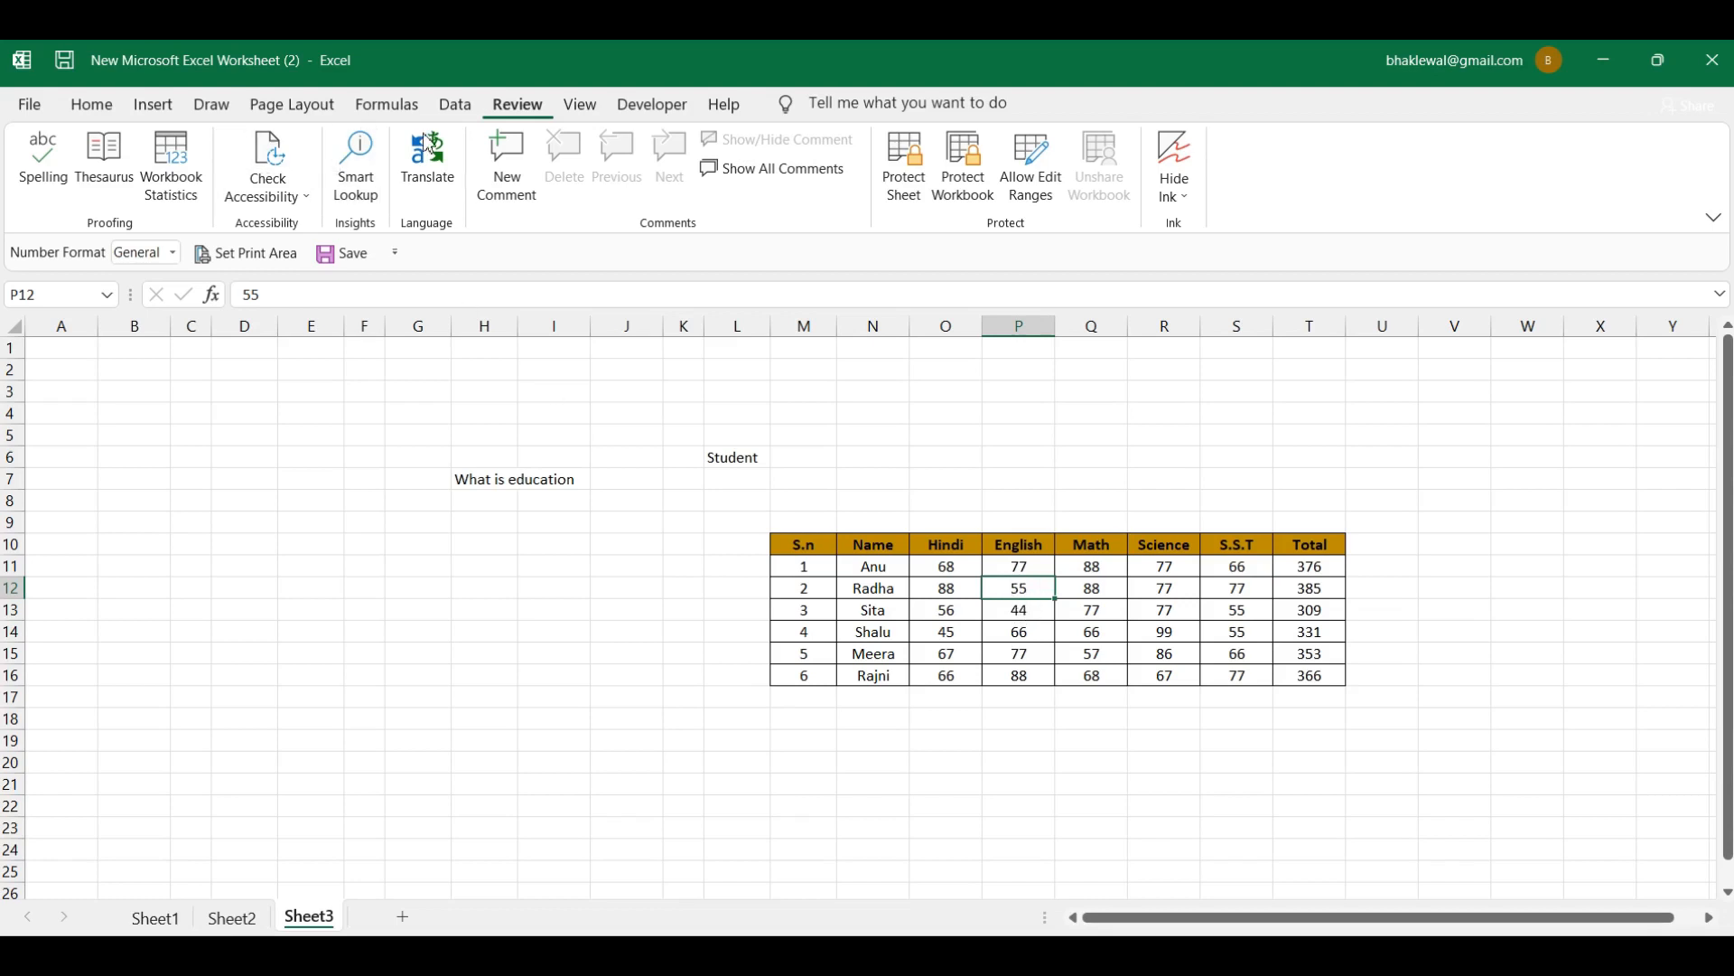
click(513, 185)
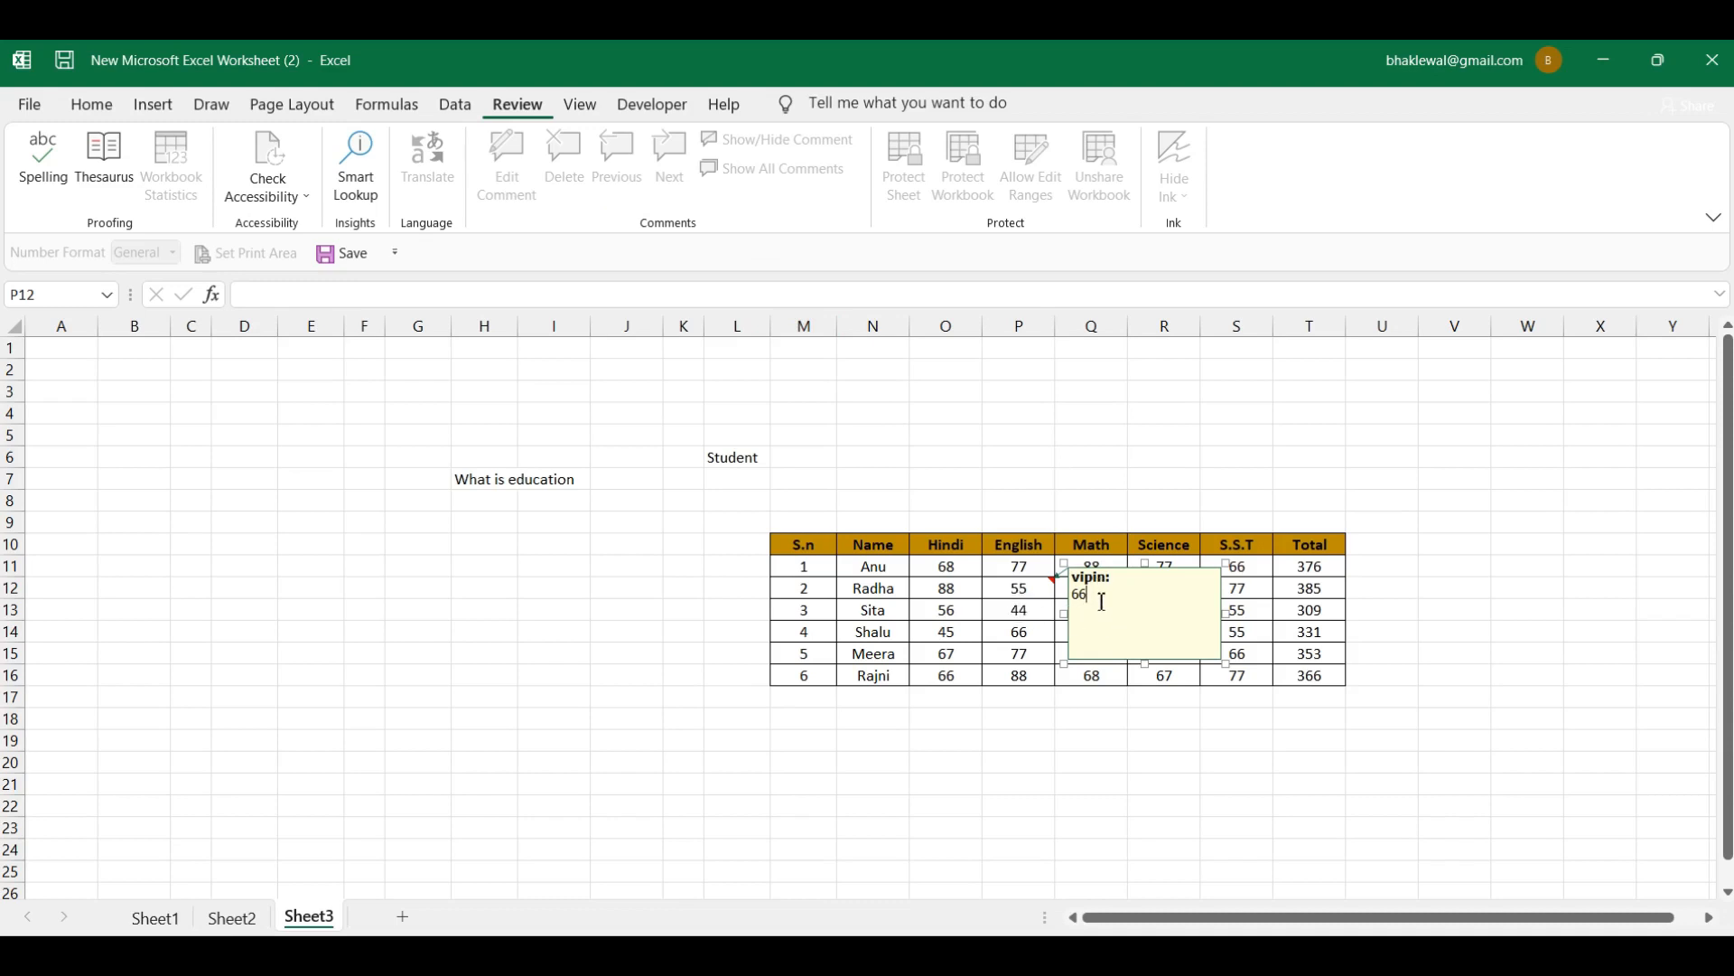
click(1033, 618)
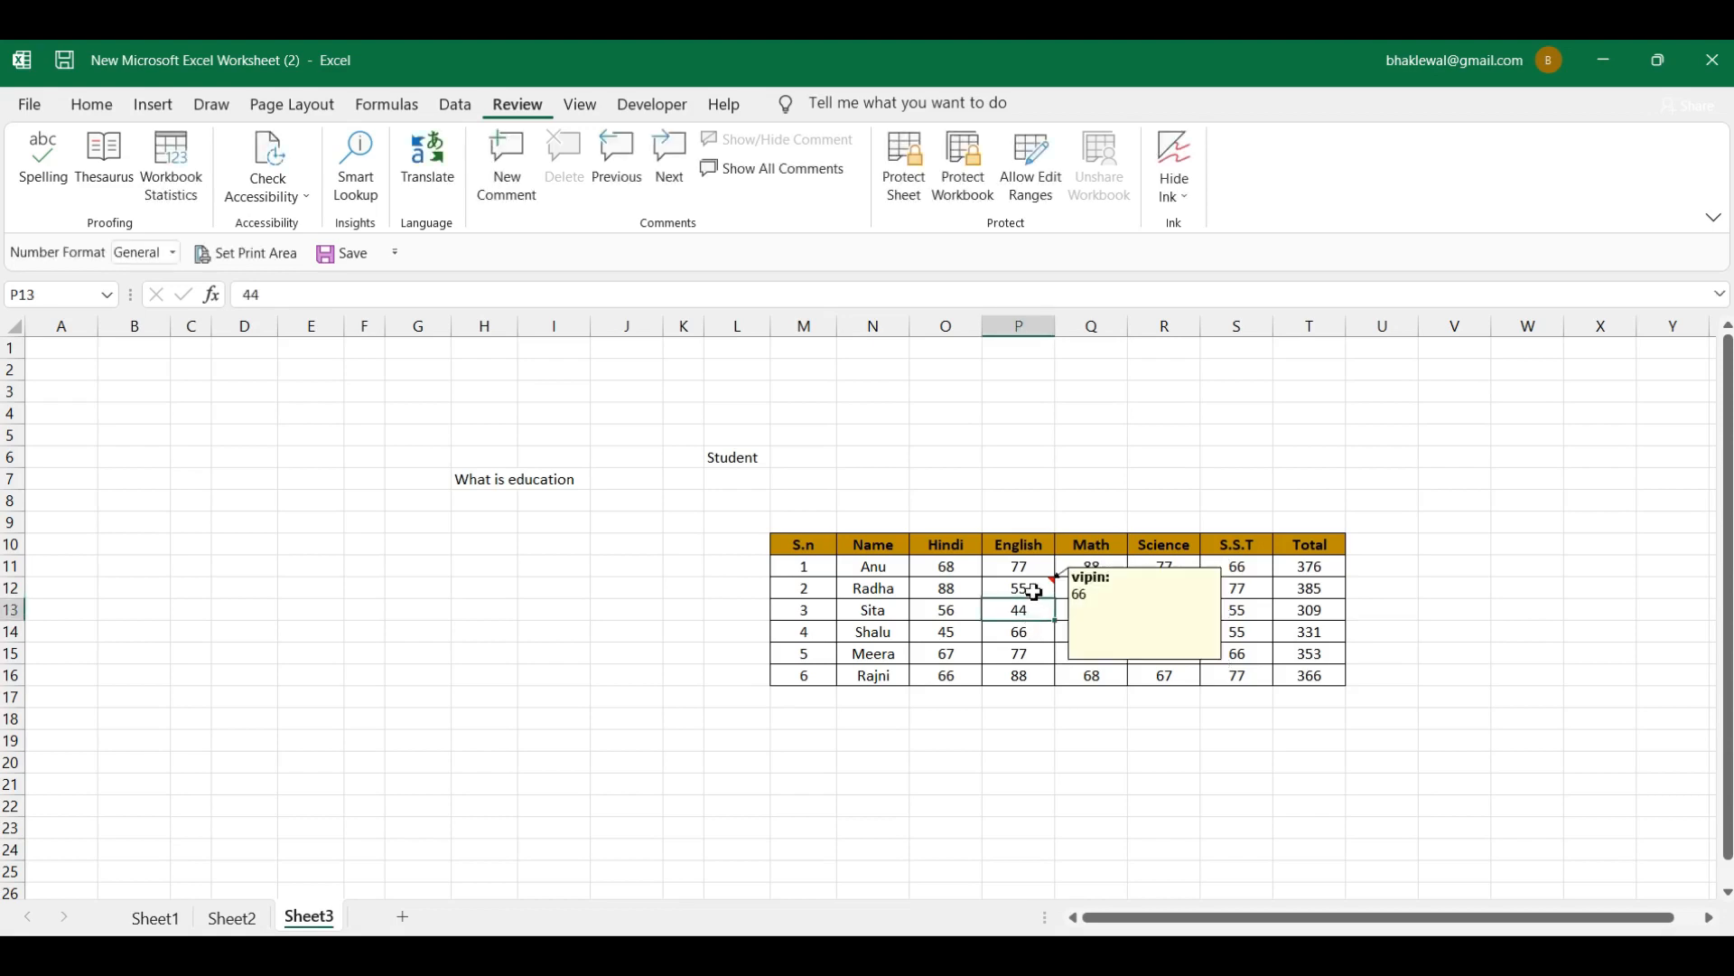
click(1033, 590)
click(1026, 625)
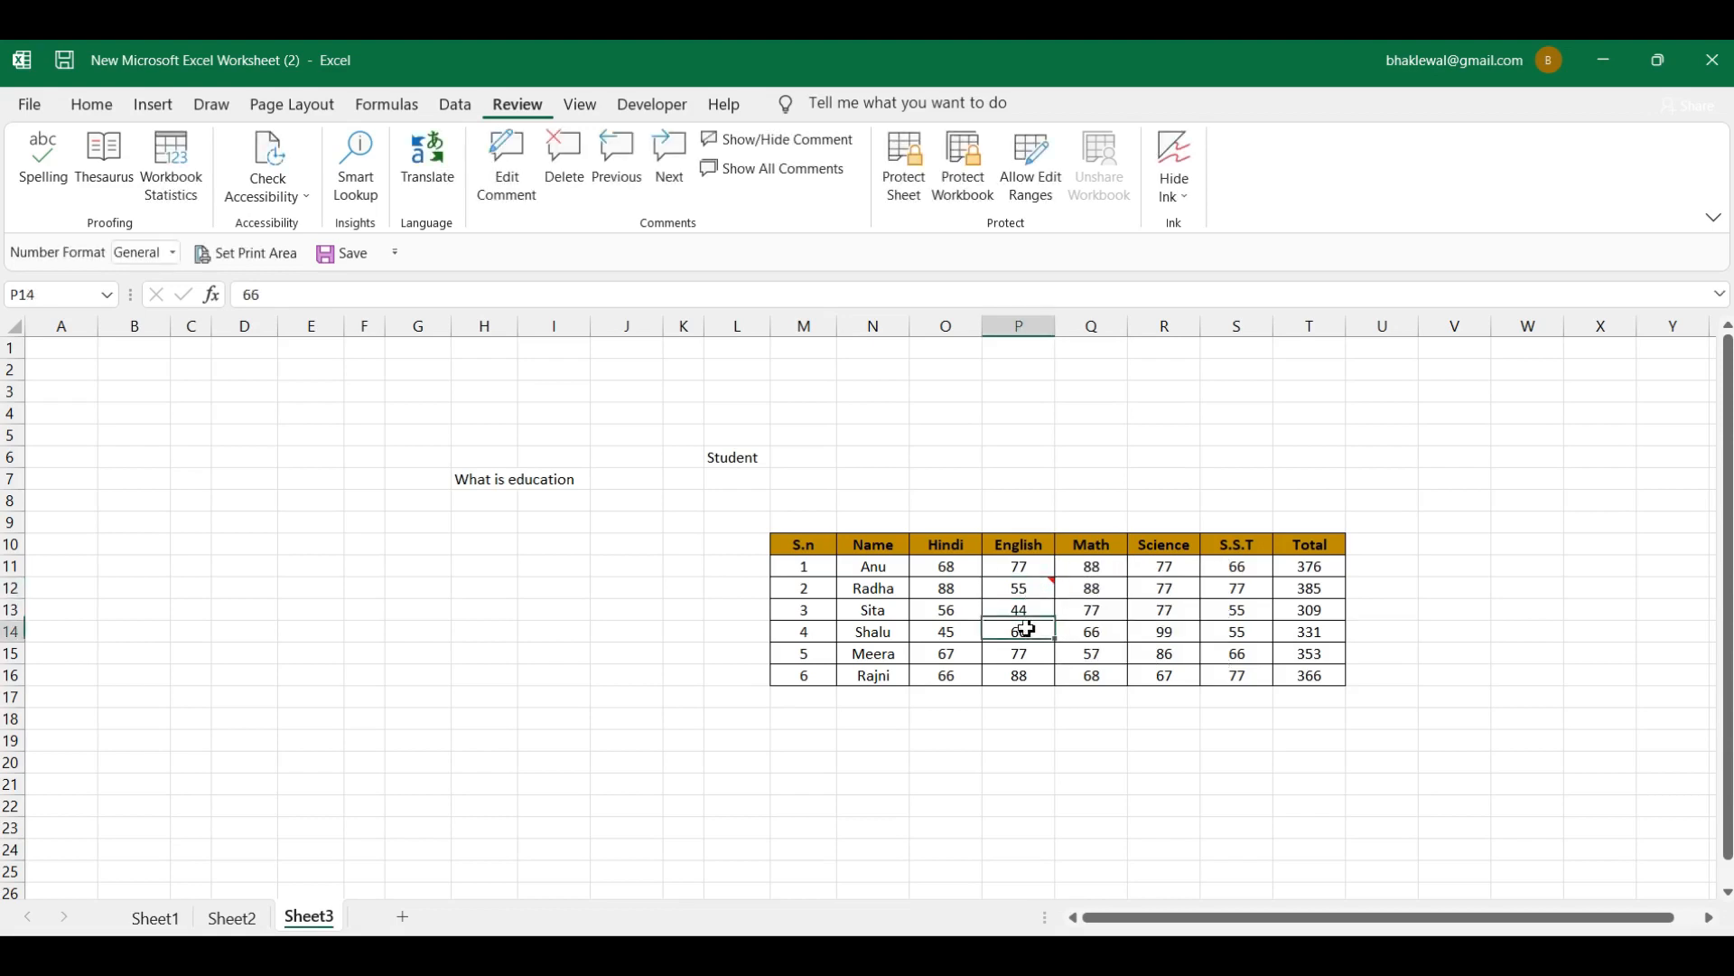
click(959, 623)
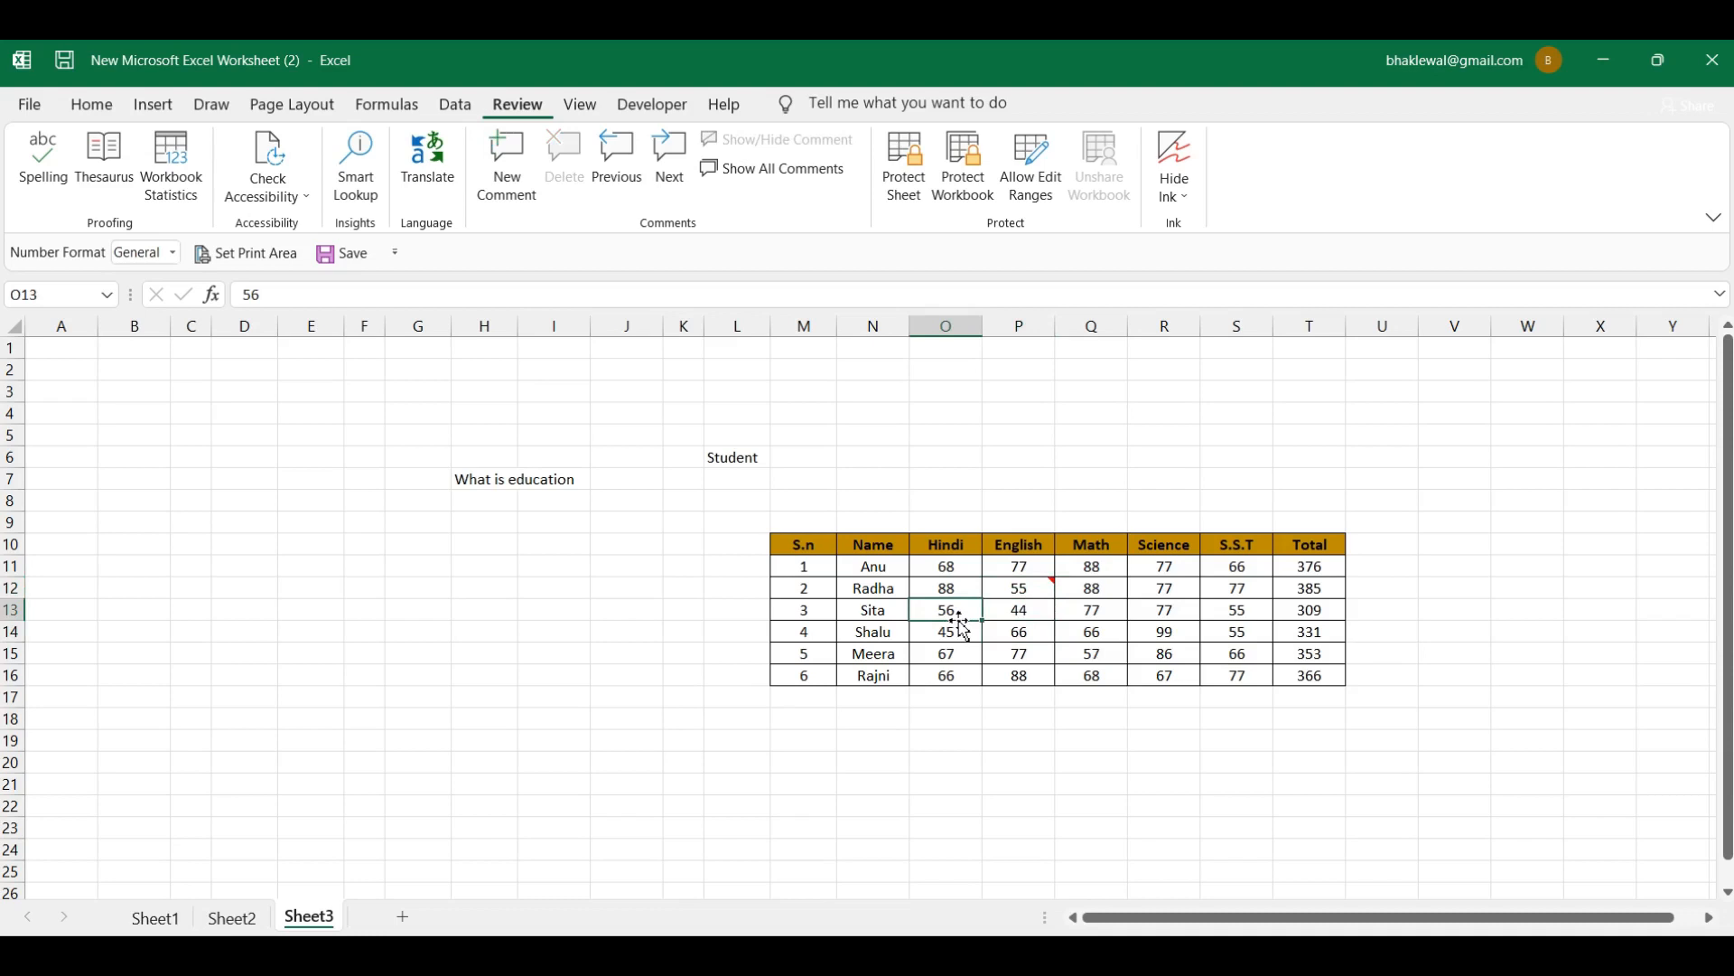
click(513, 188)
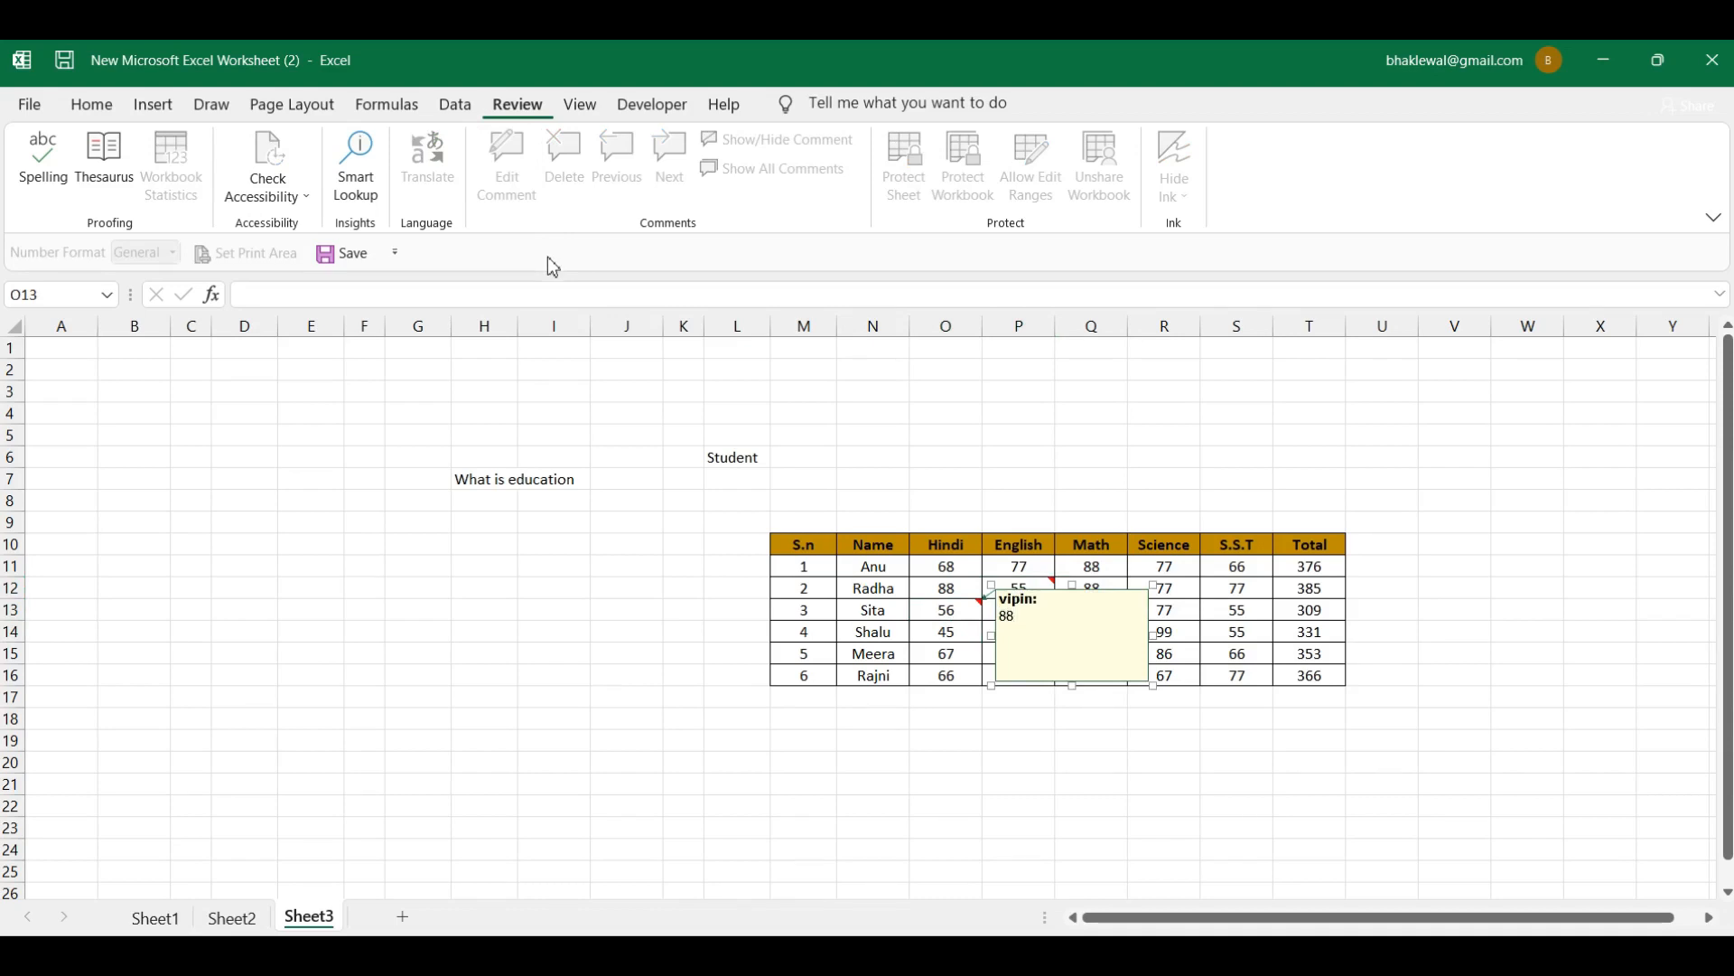
click(961, 631)
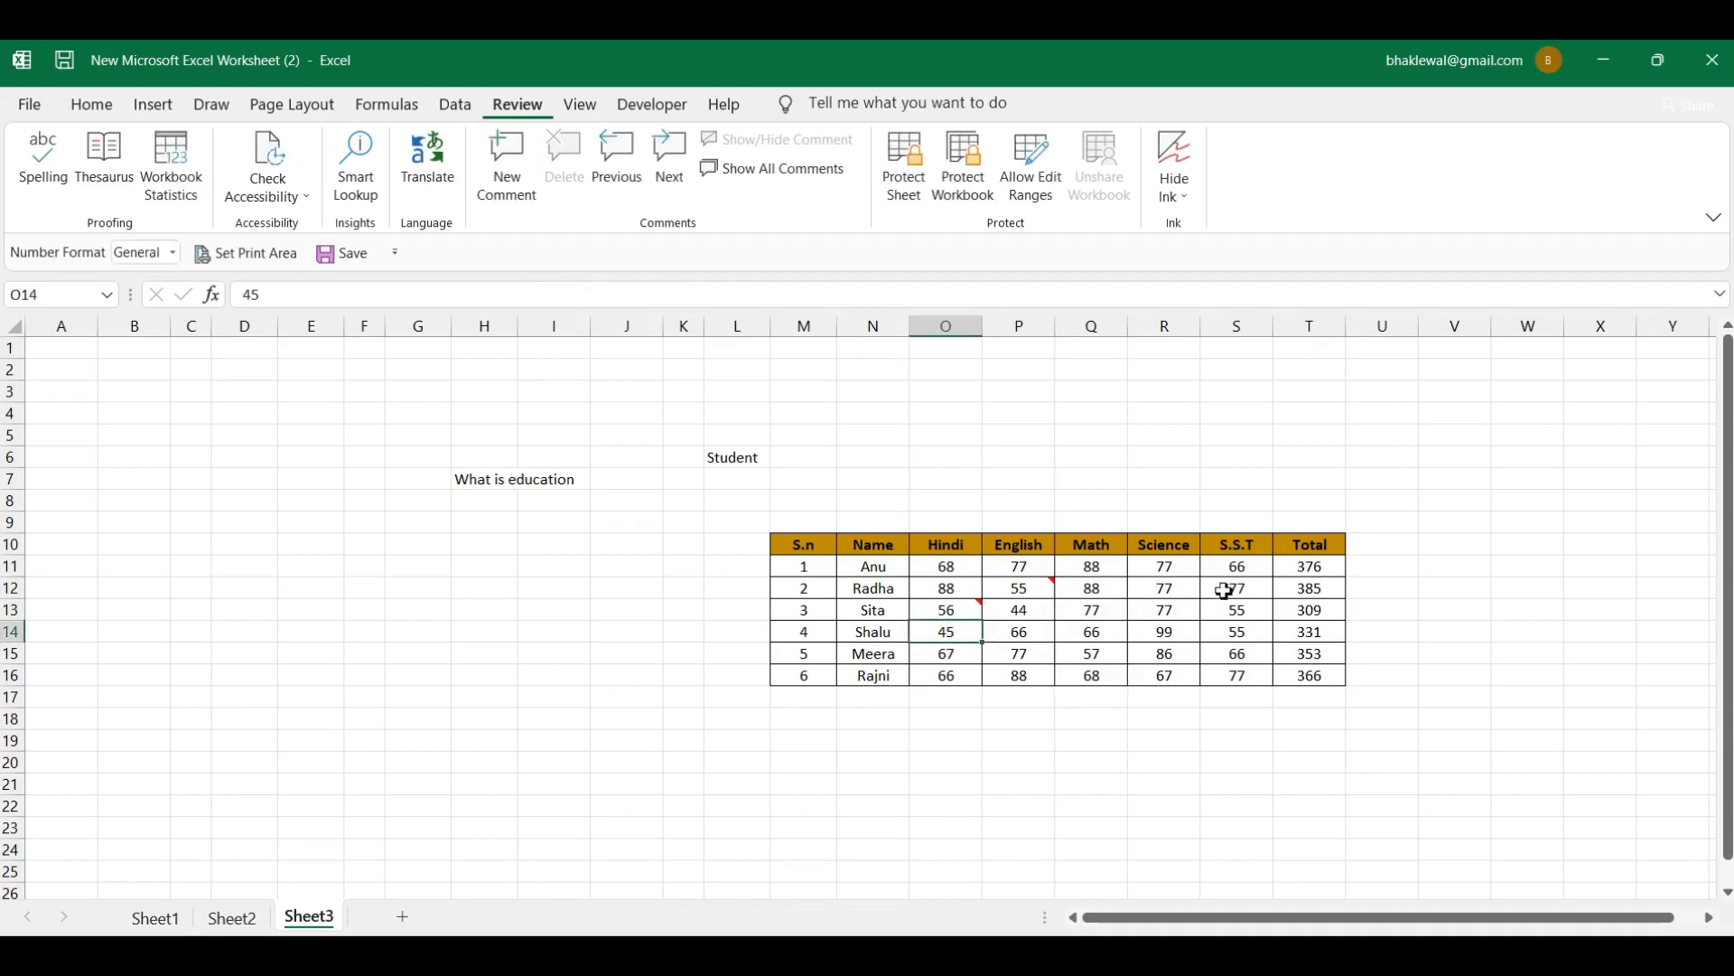
click(1035, 589)
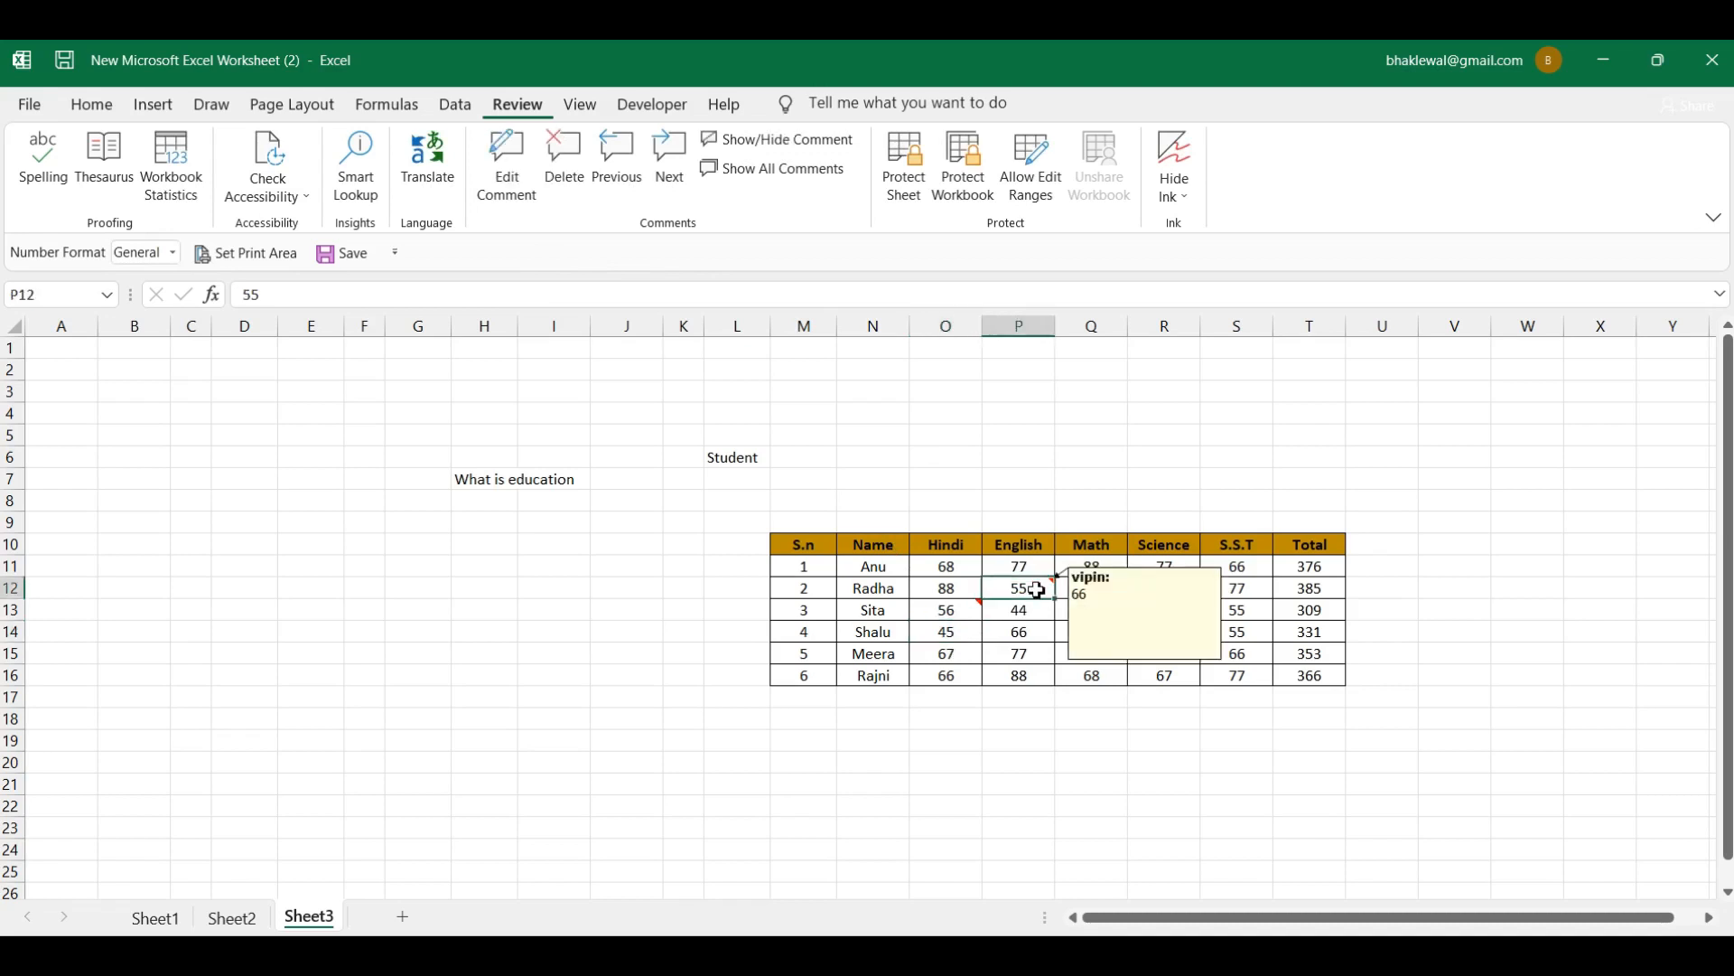
click(959, 621)
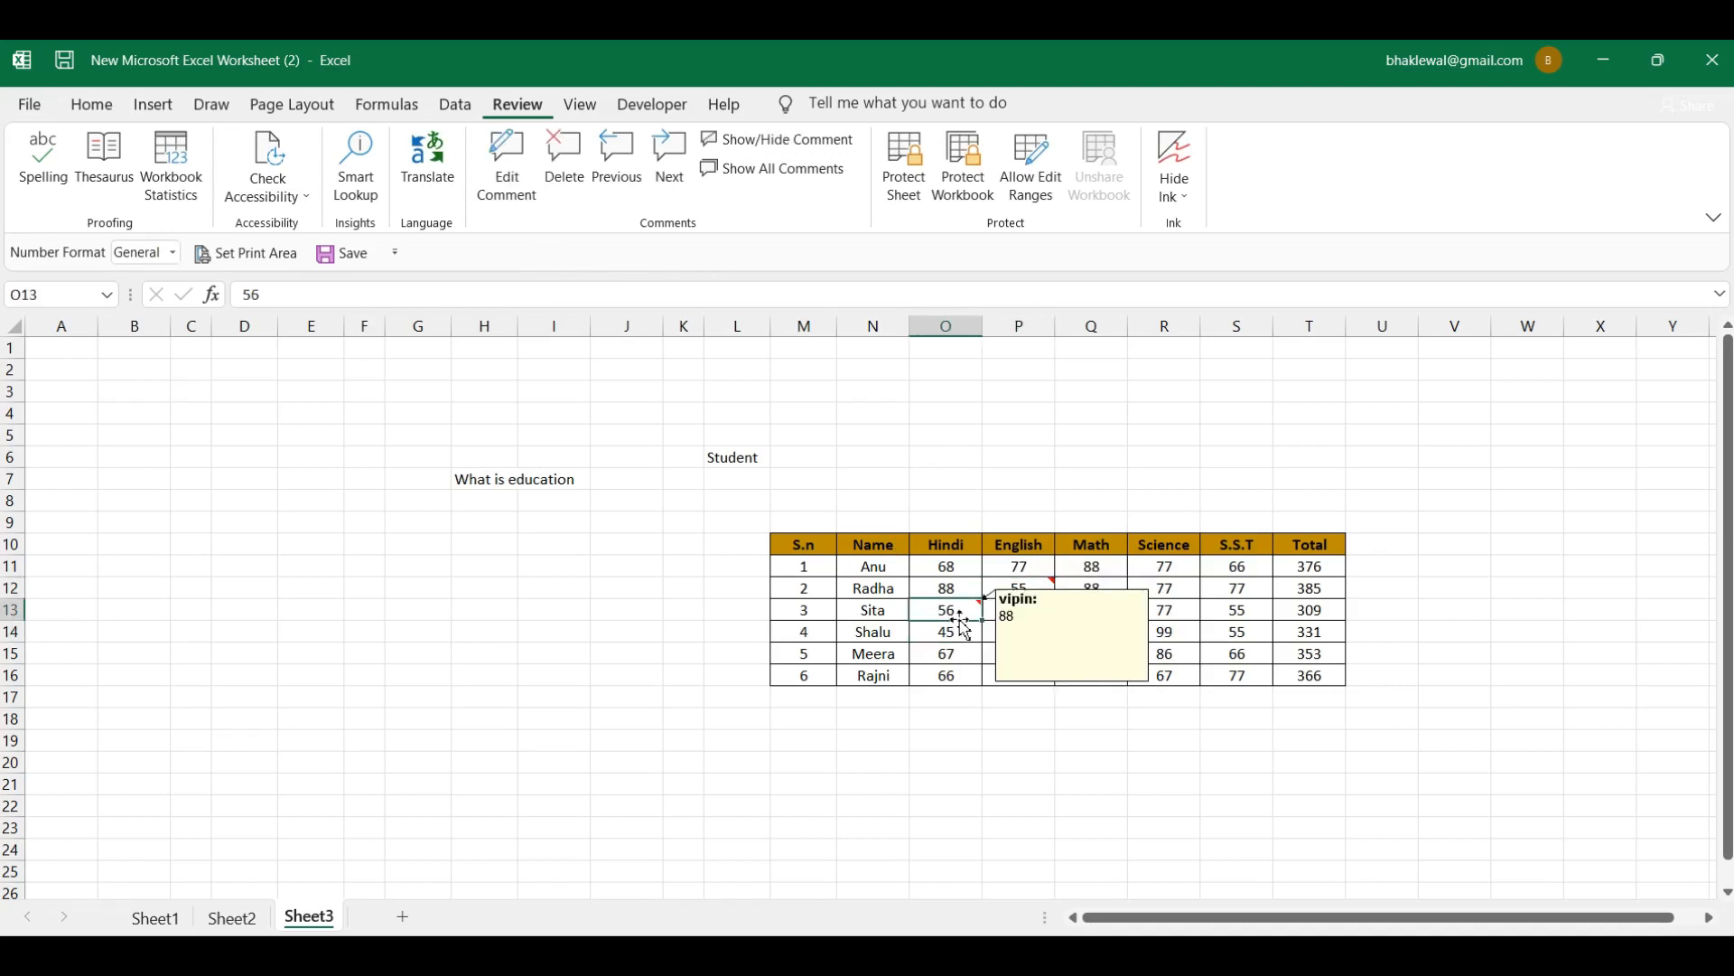
click(1157, 617)
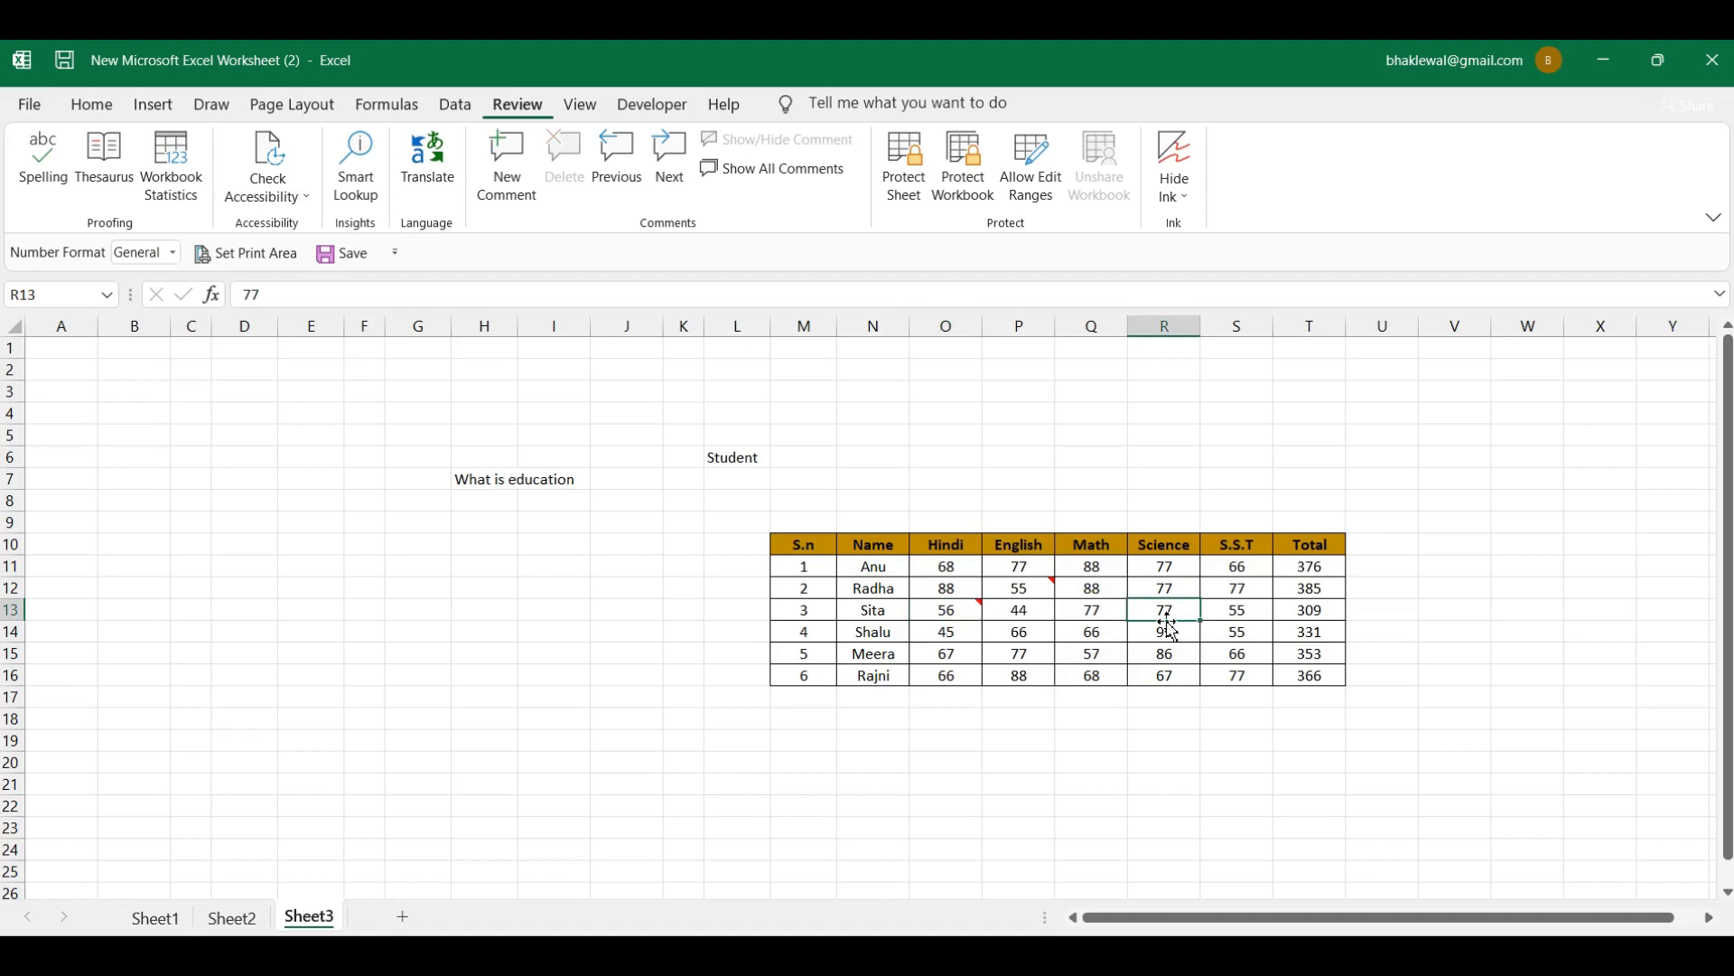
click(508, 167)
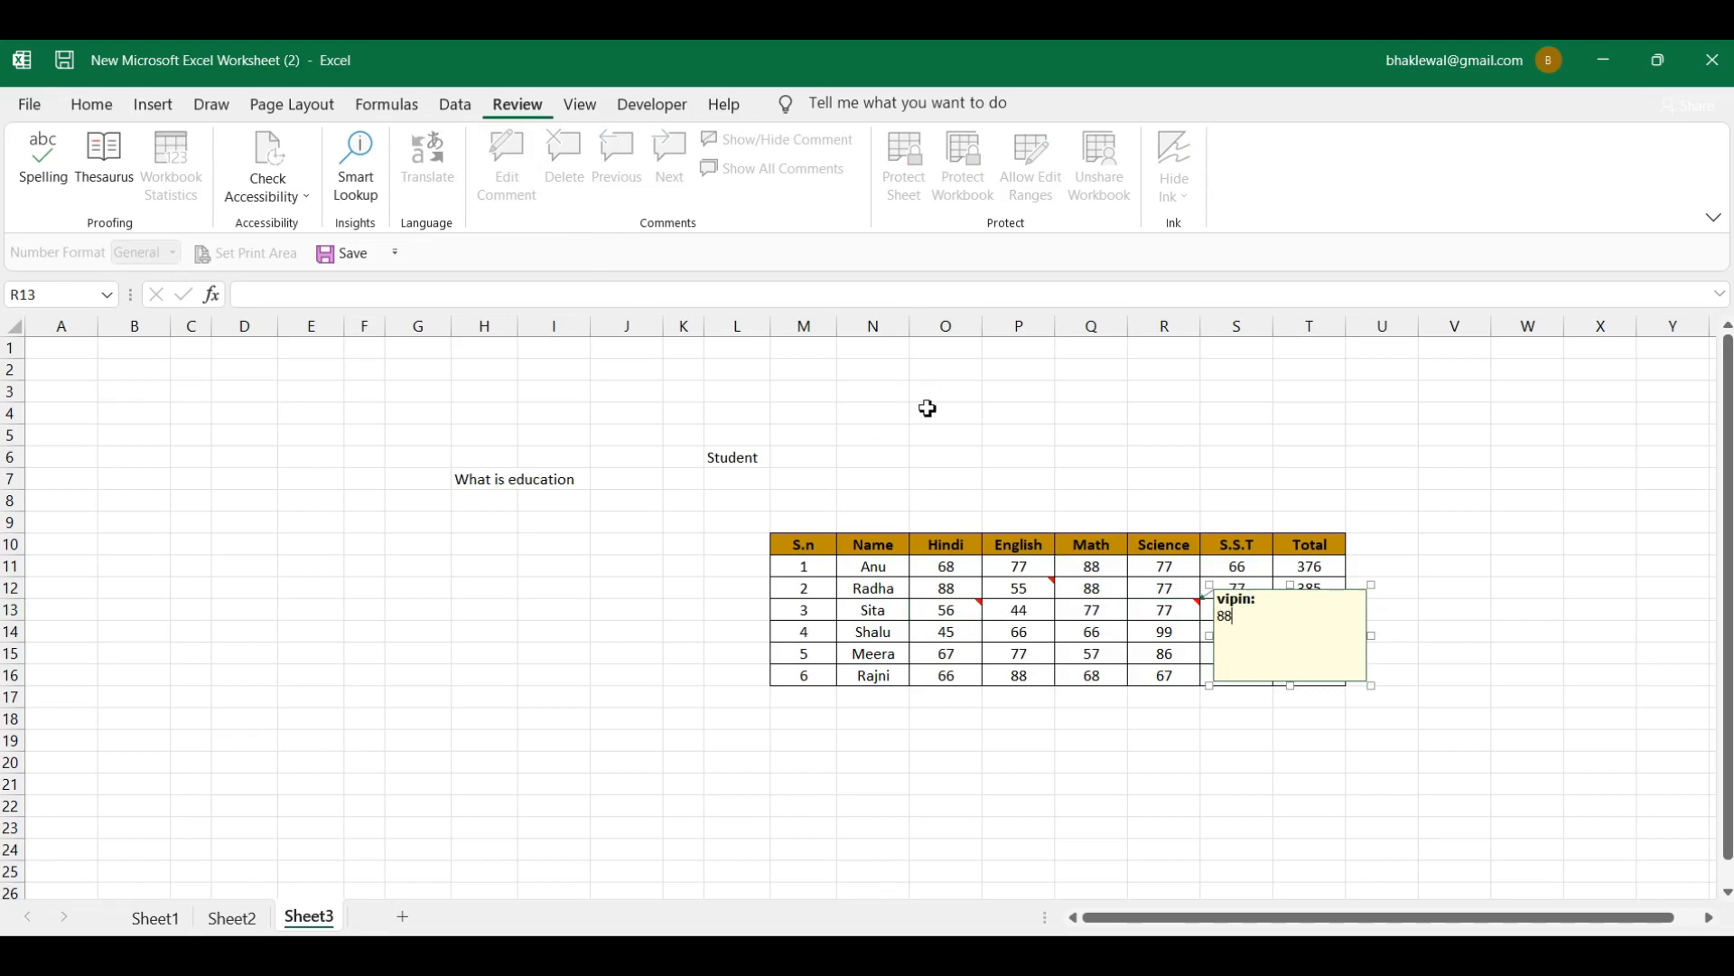
click(1027, 650)
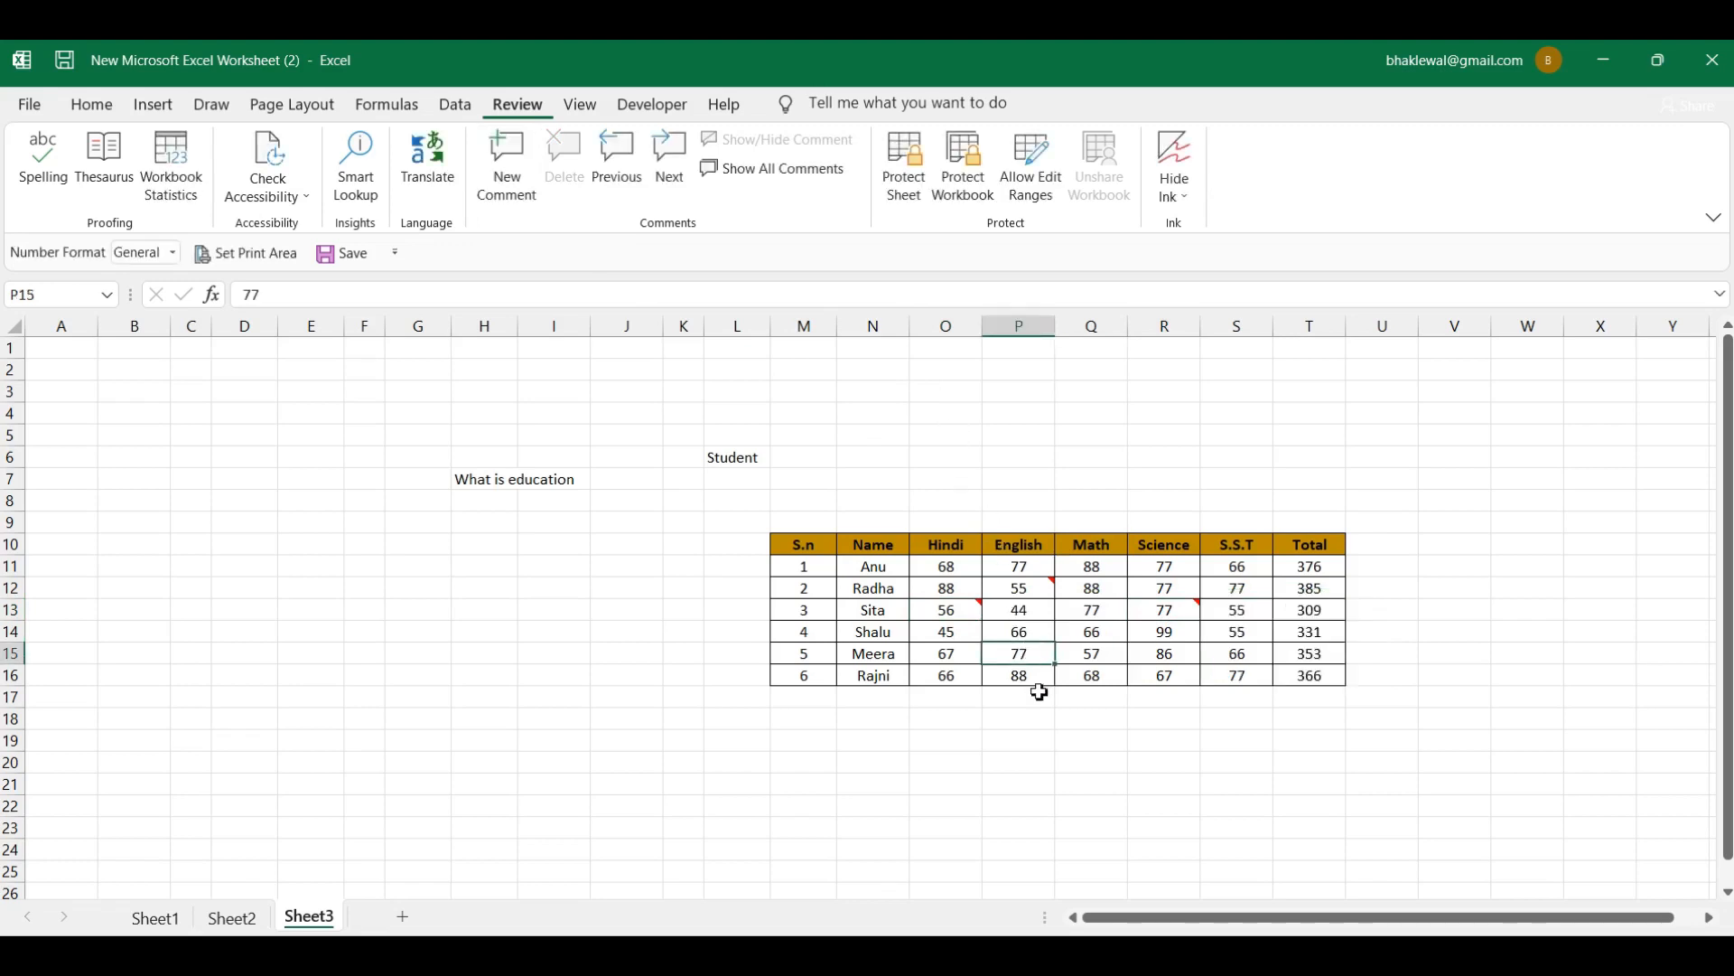
click(1092, 635)
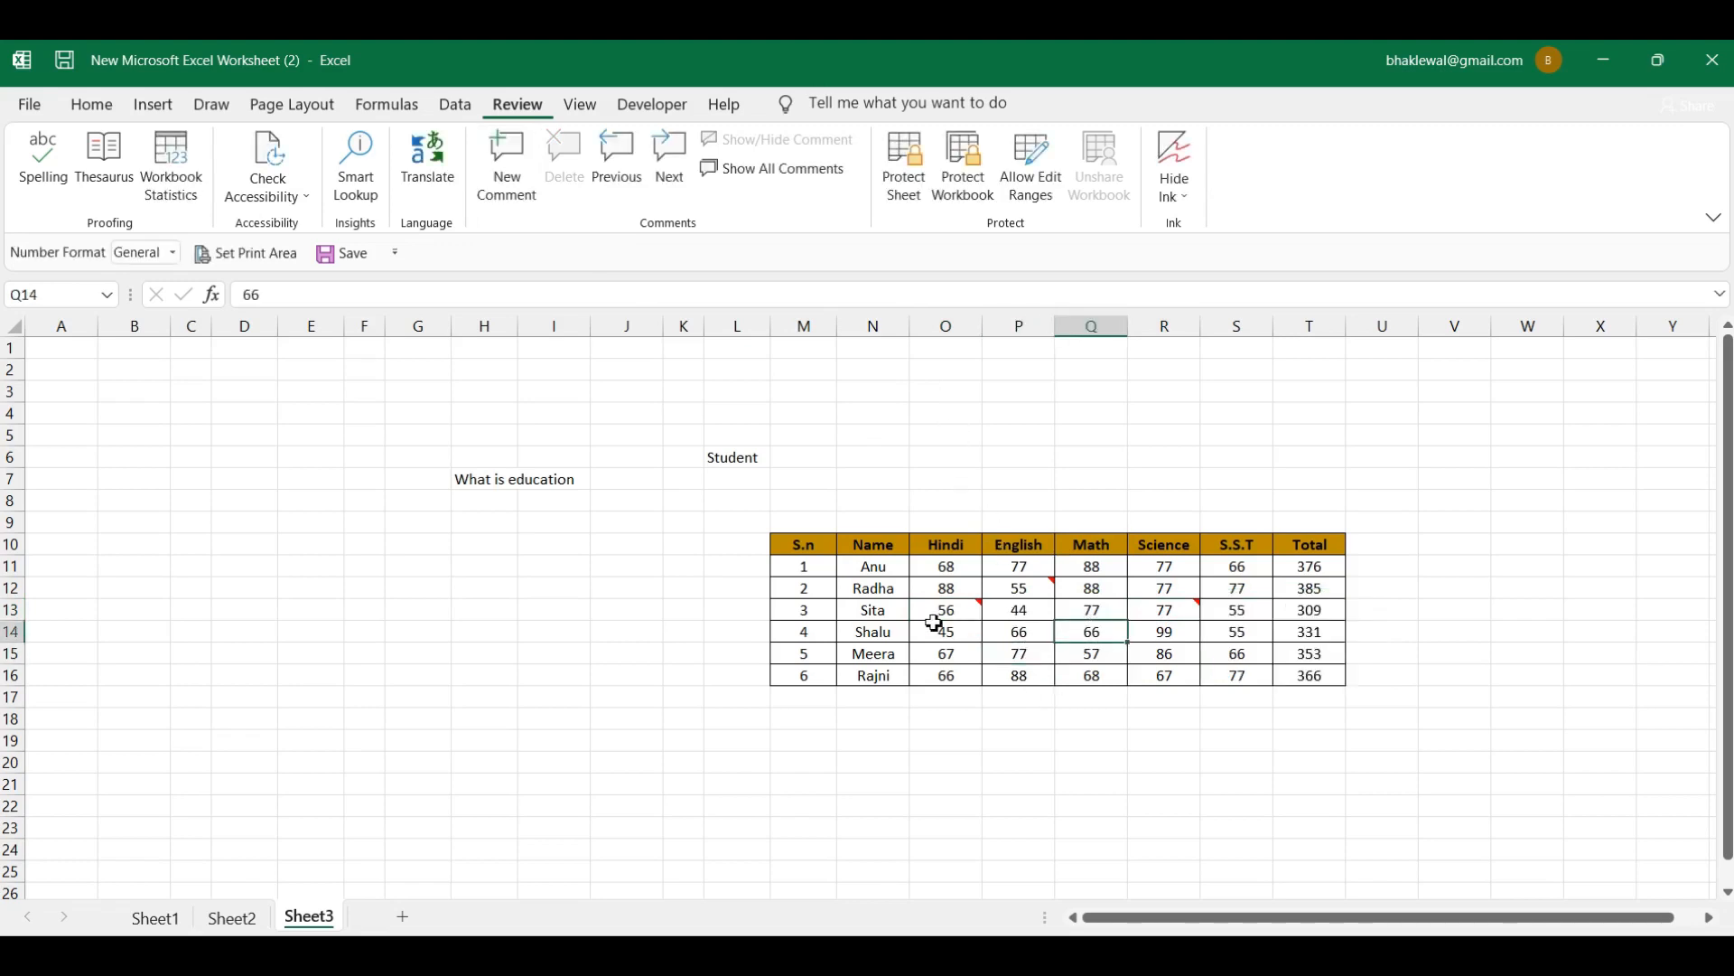
click(883, 633)
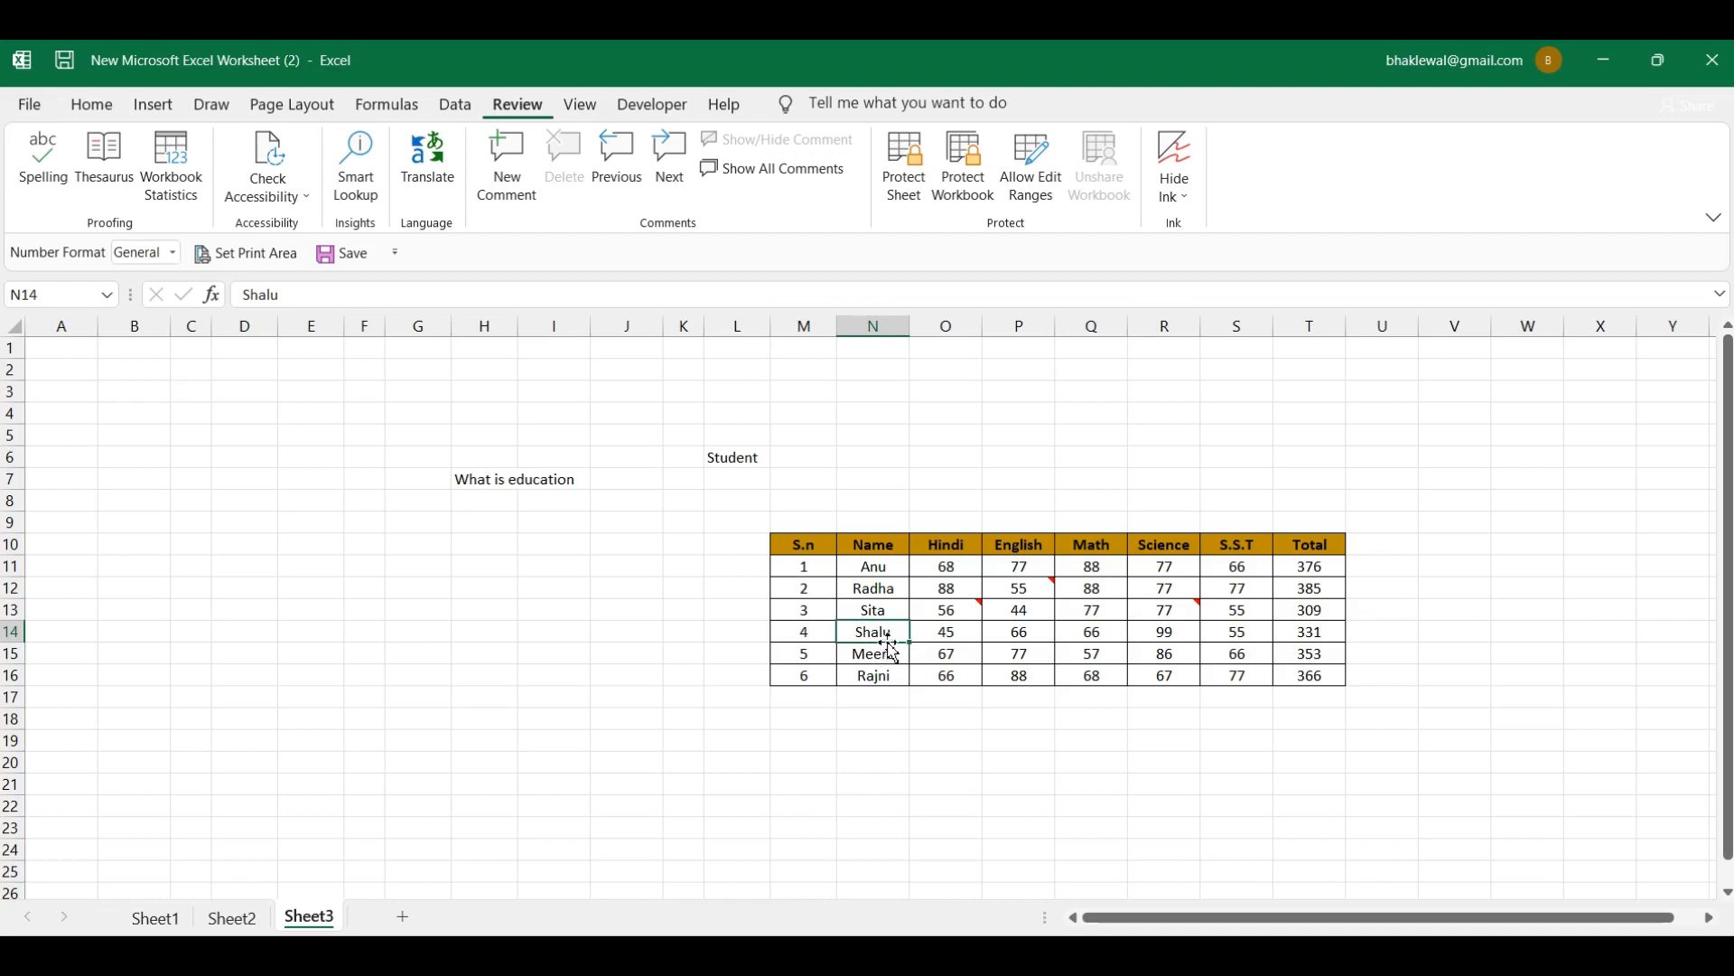
Step: Add a comment 'Sha' to N14 and a comment '77' to Q14
click(504, 192)
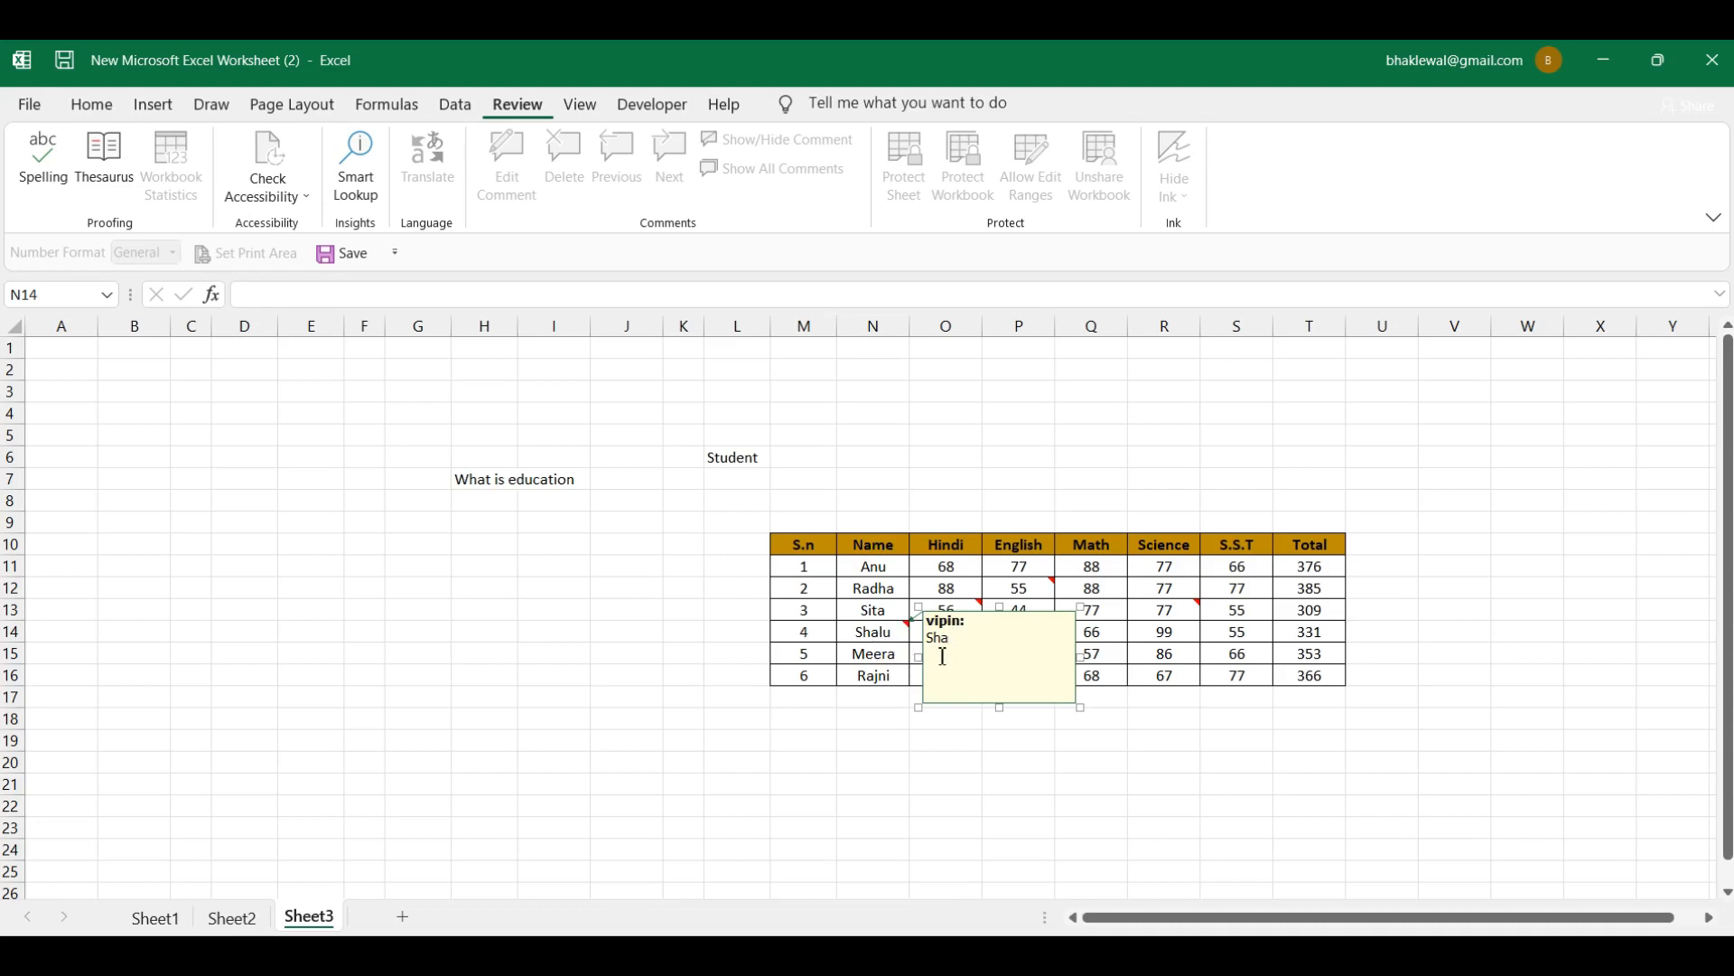
click(872, 653)
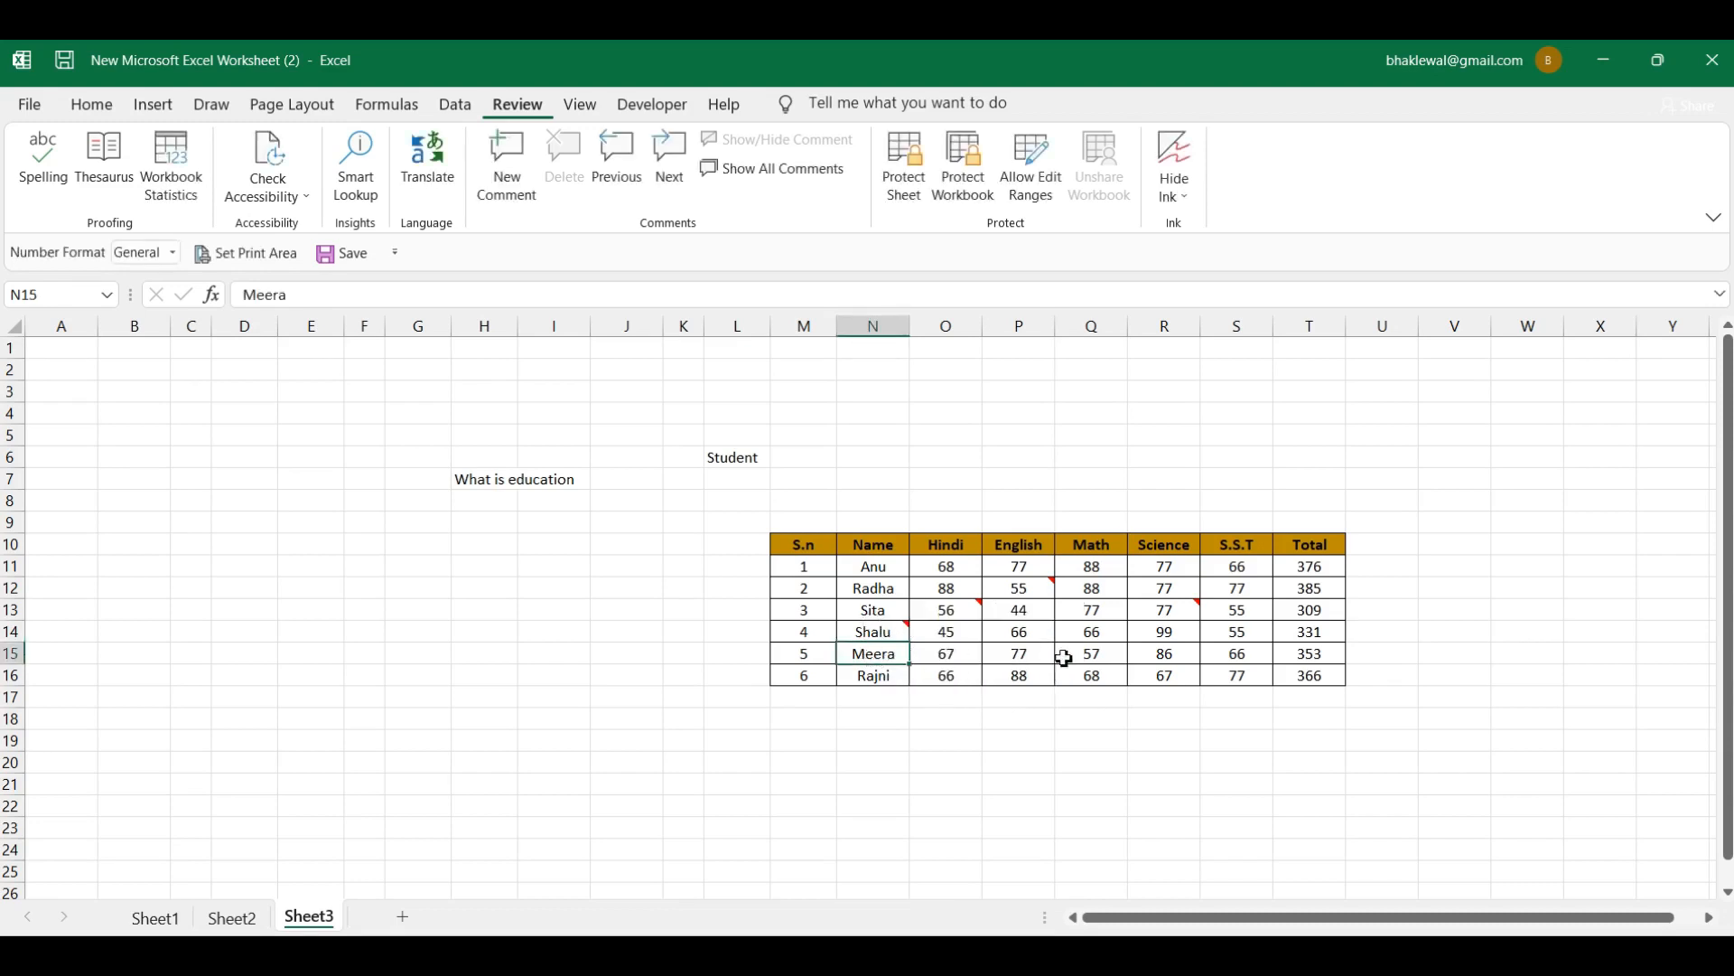
click(1097, 638)
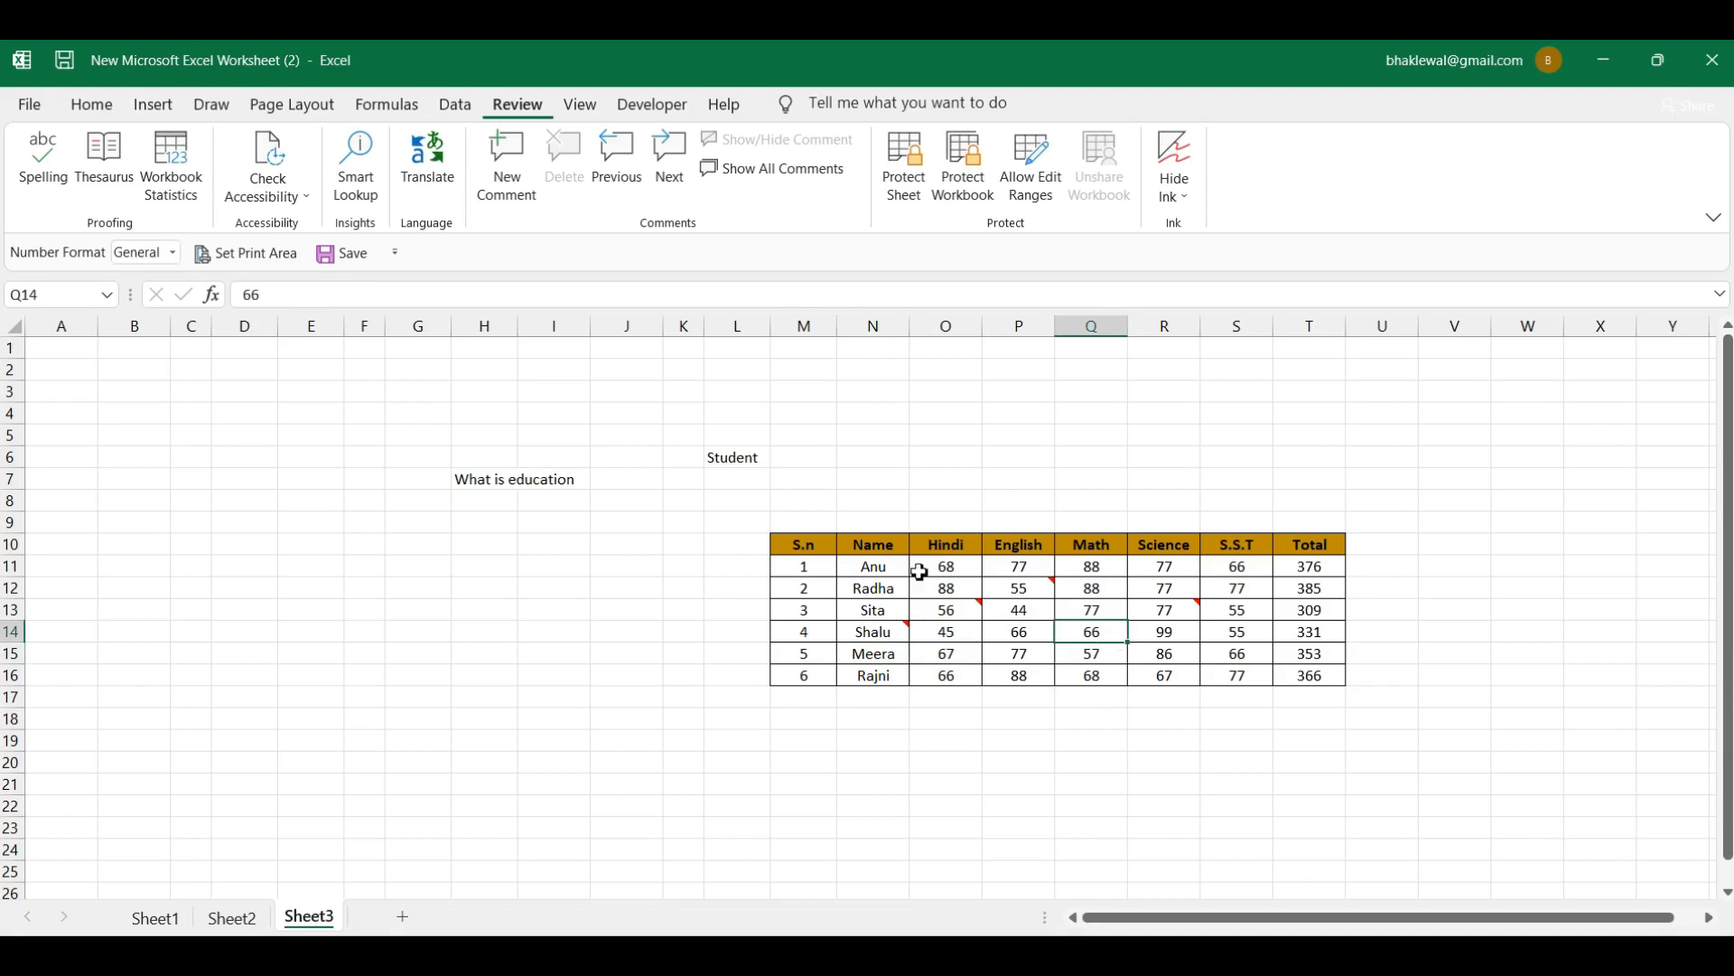
click(517, 176)
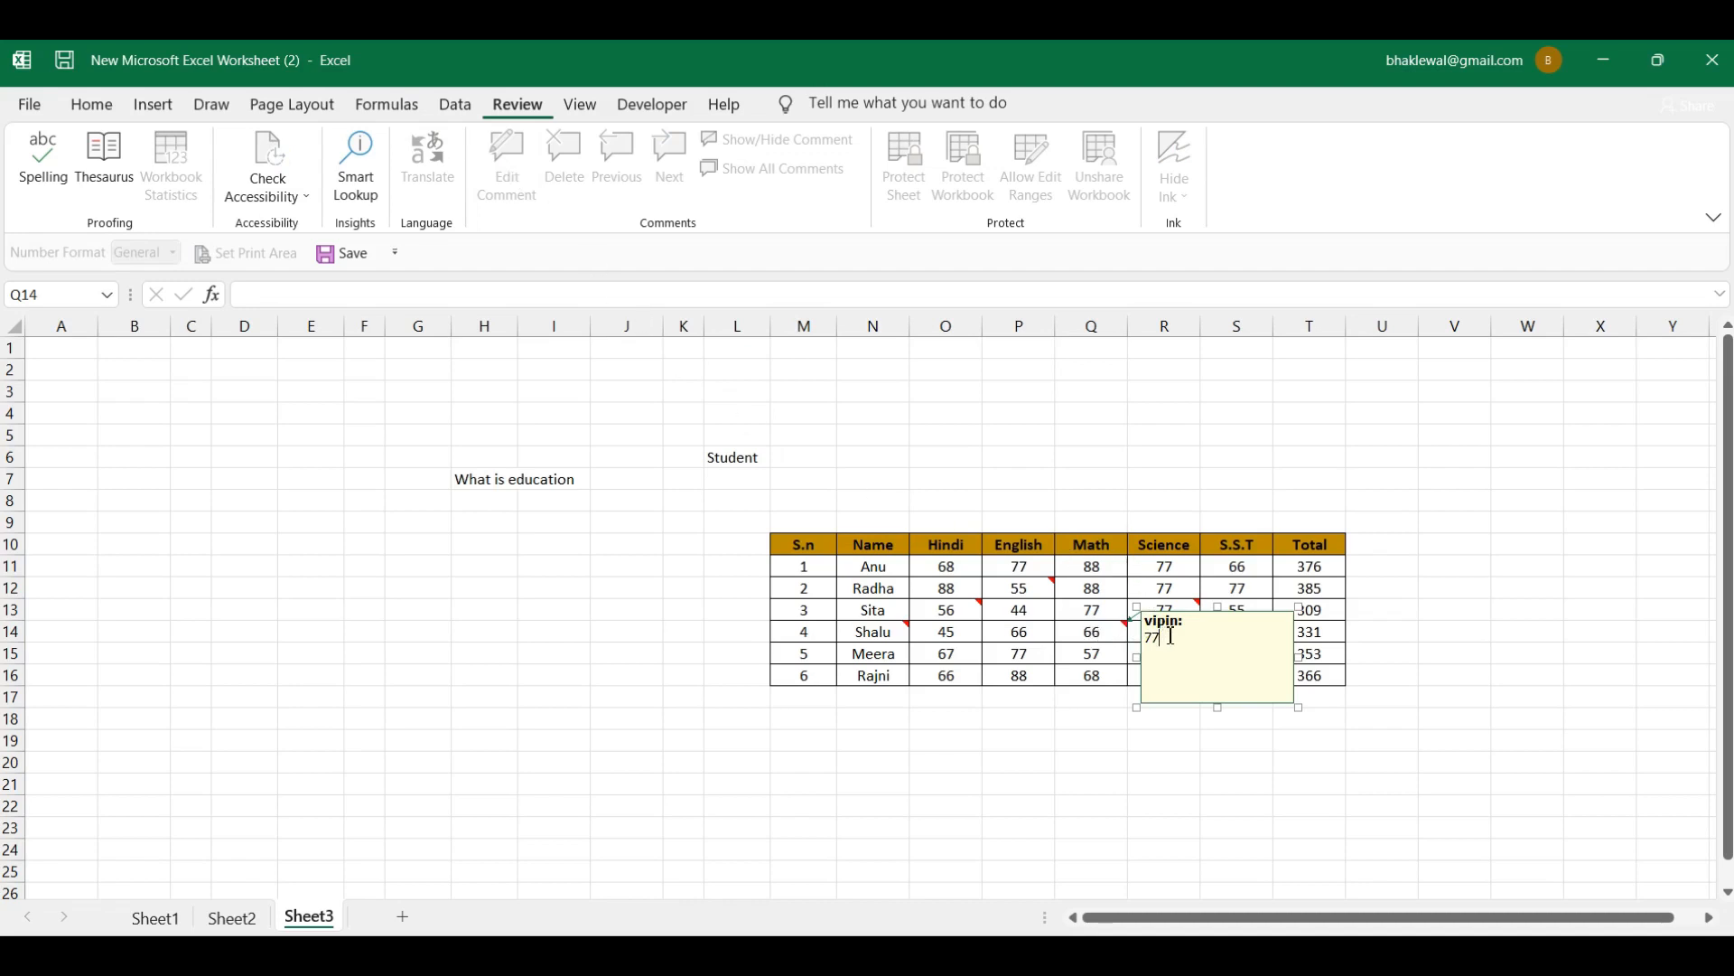
click(1091, 637)
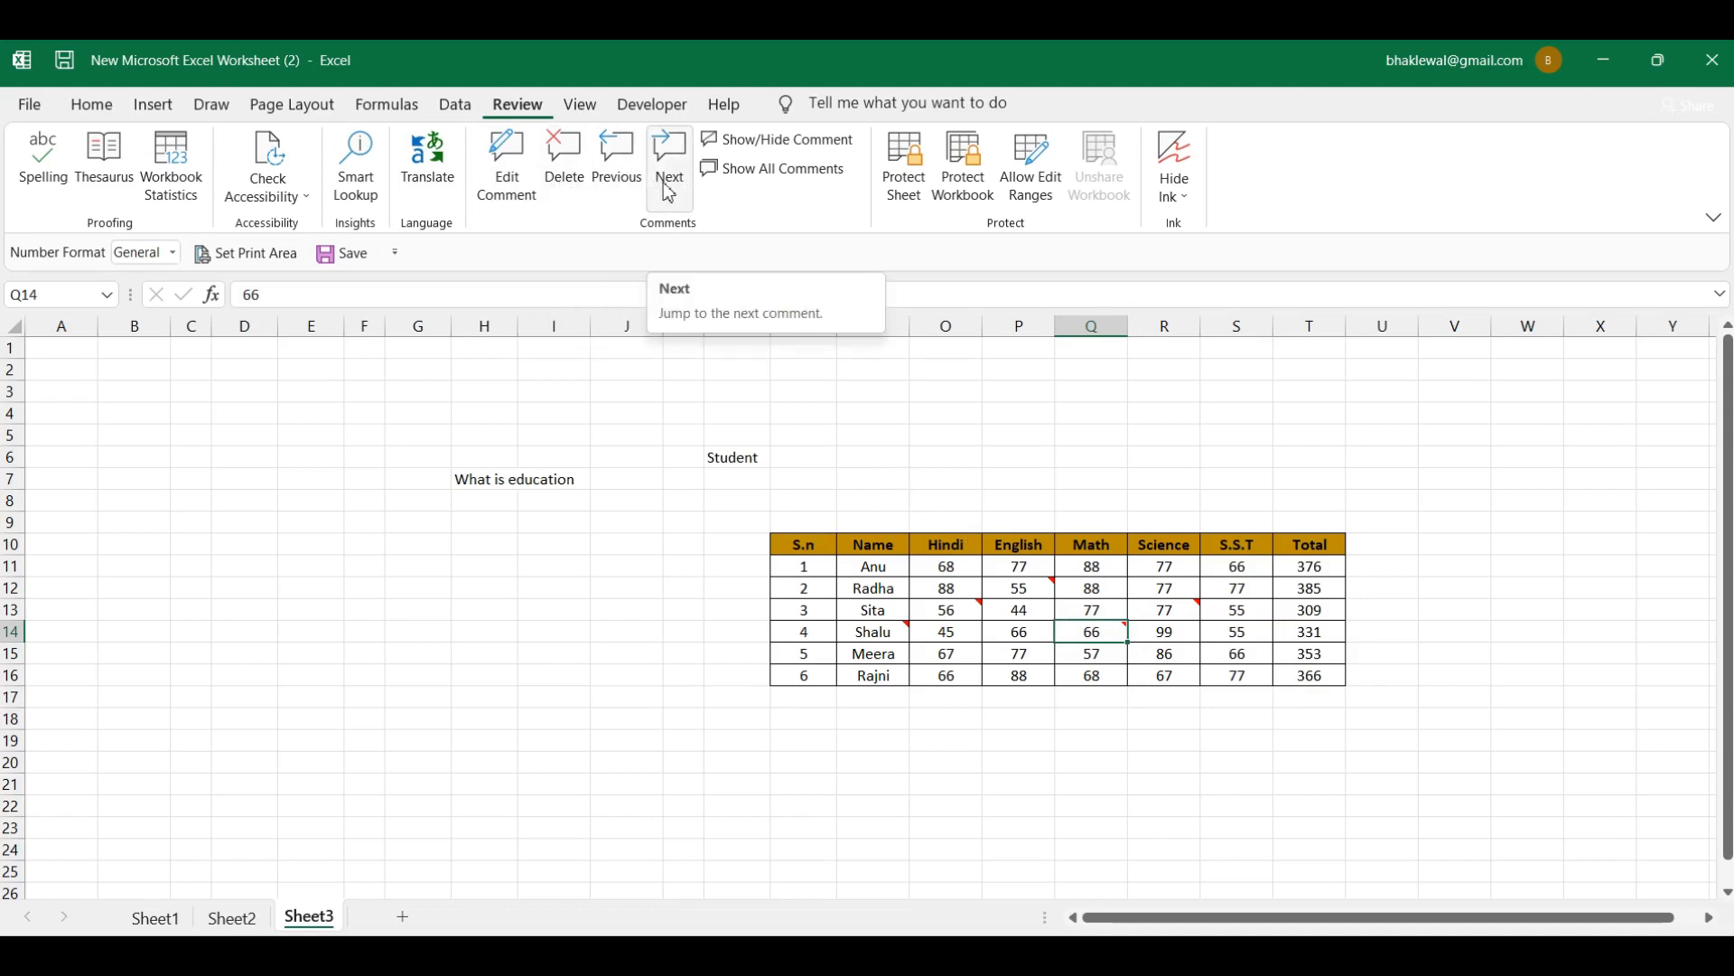
mouse_move(1124, 638)
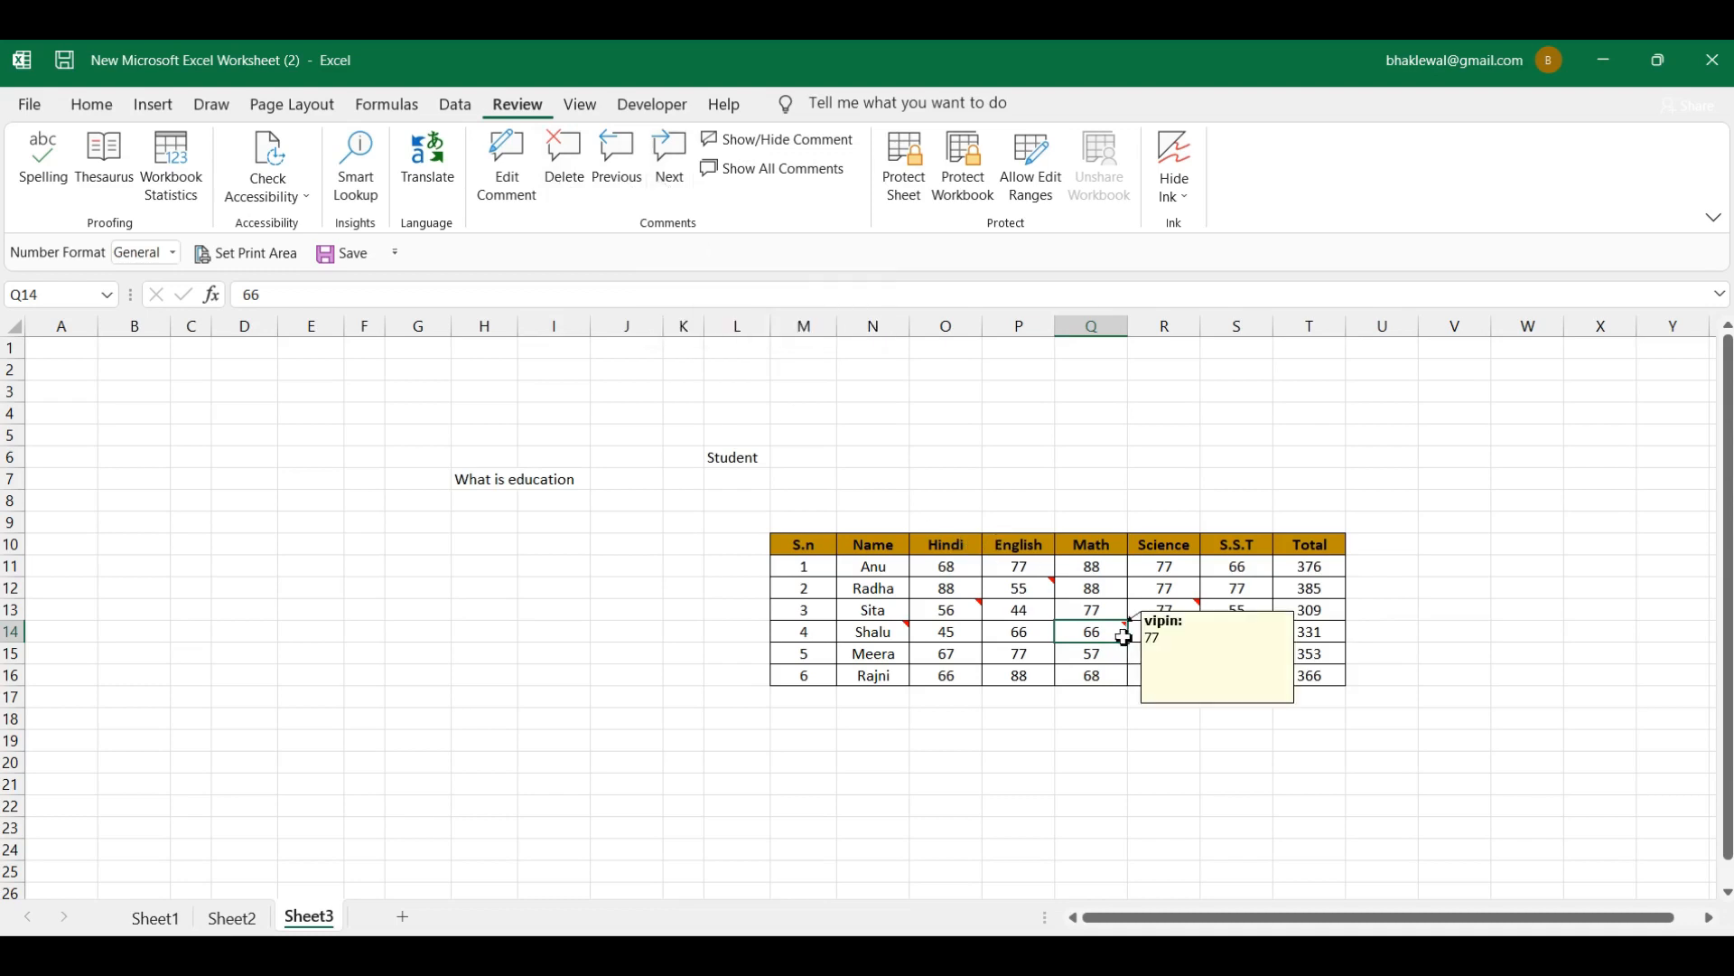
click(675, 170)
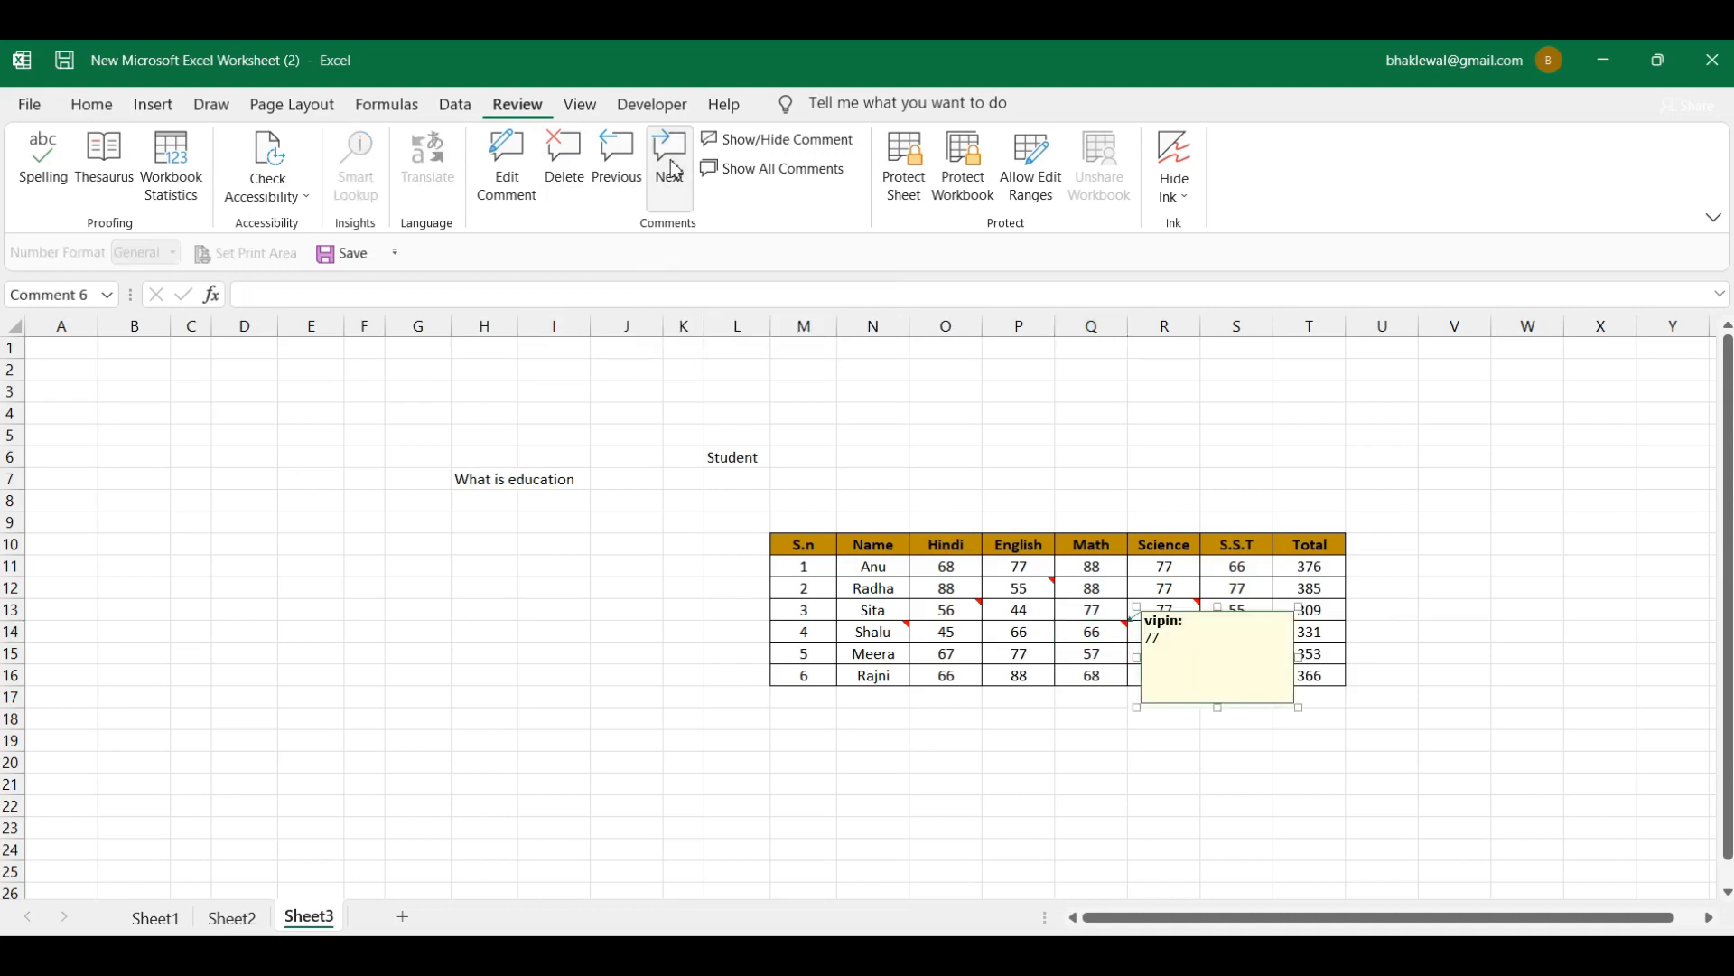
click(676, 170)
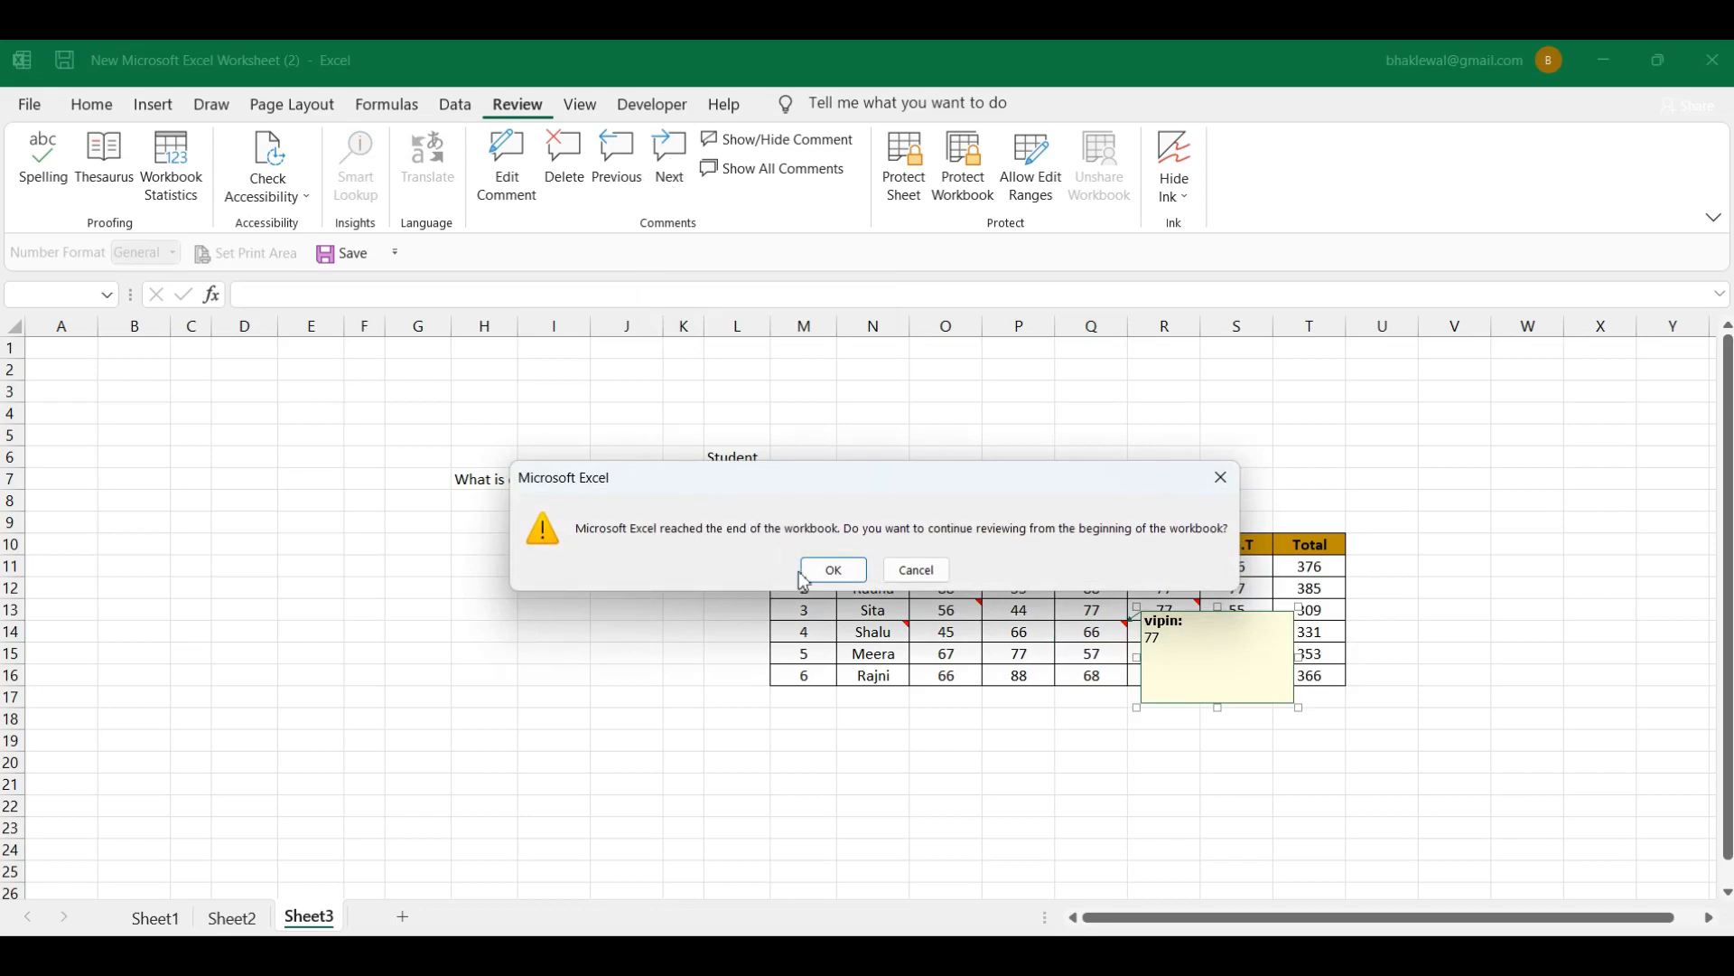
click(807, 573)
click(670, 167)
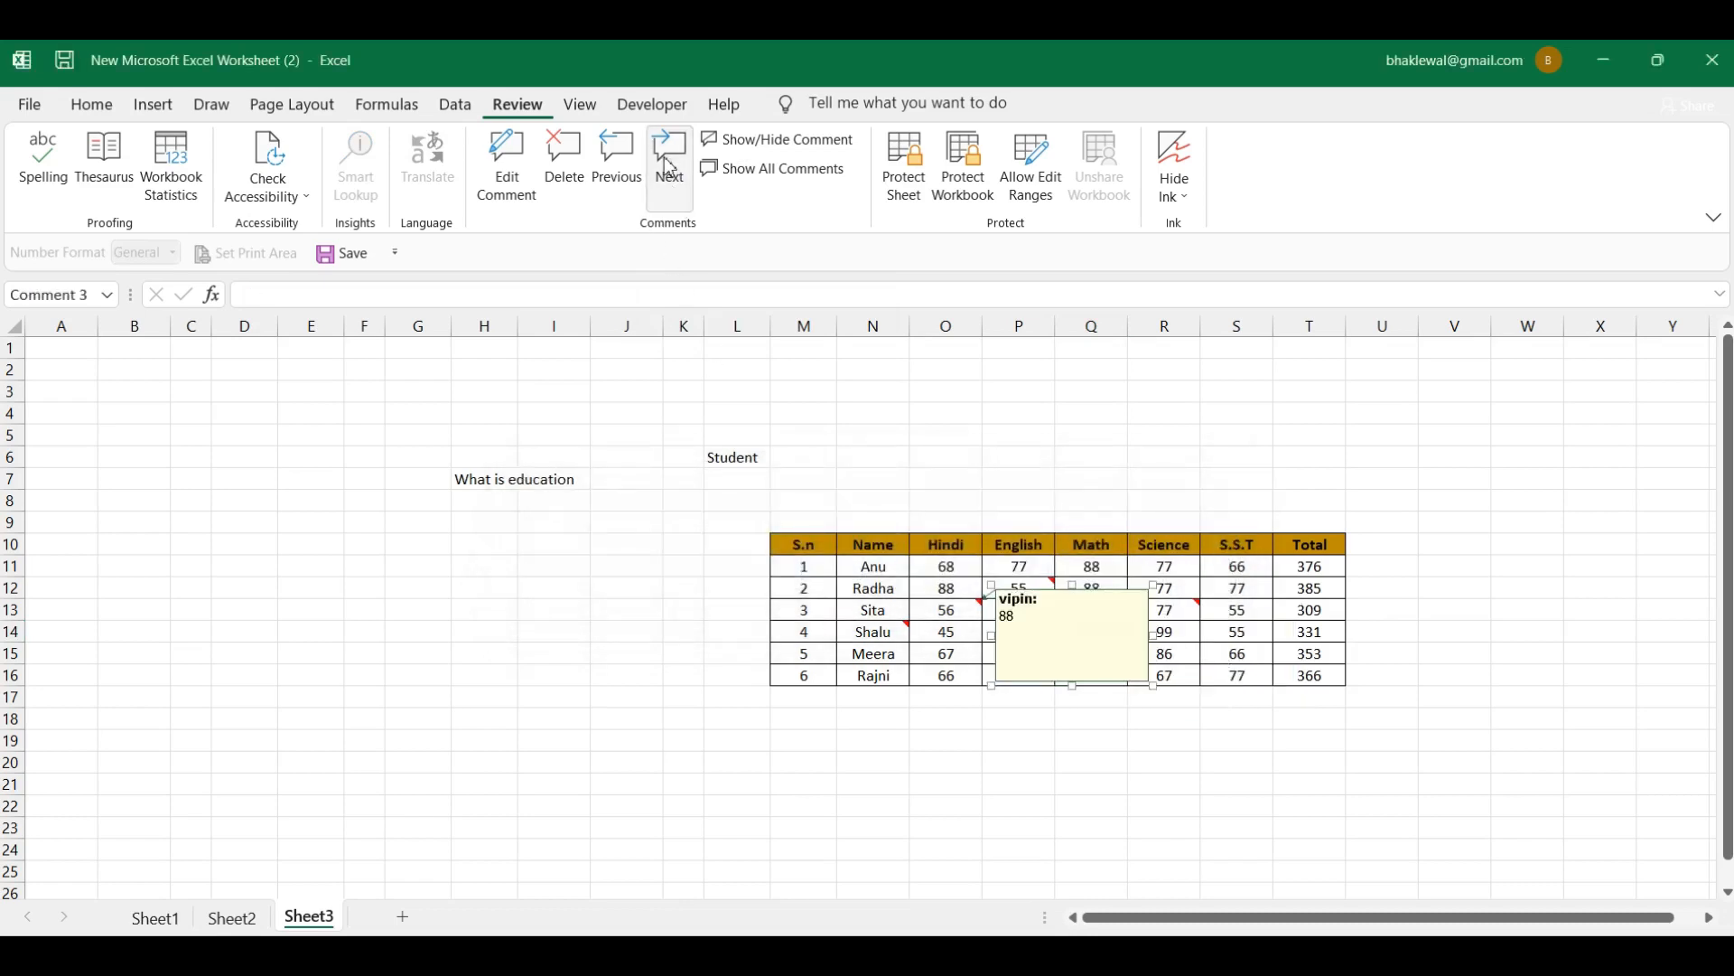
click(669, 168)
click(670, 167)
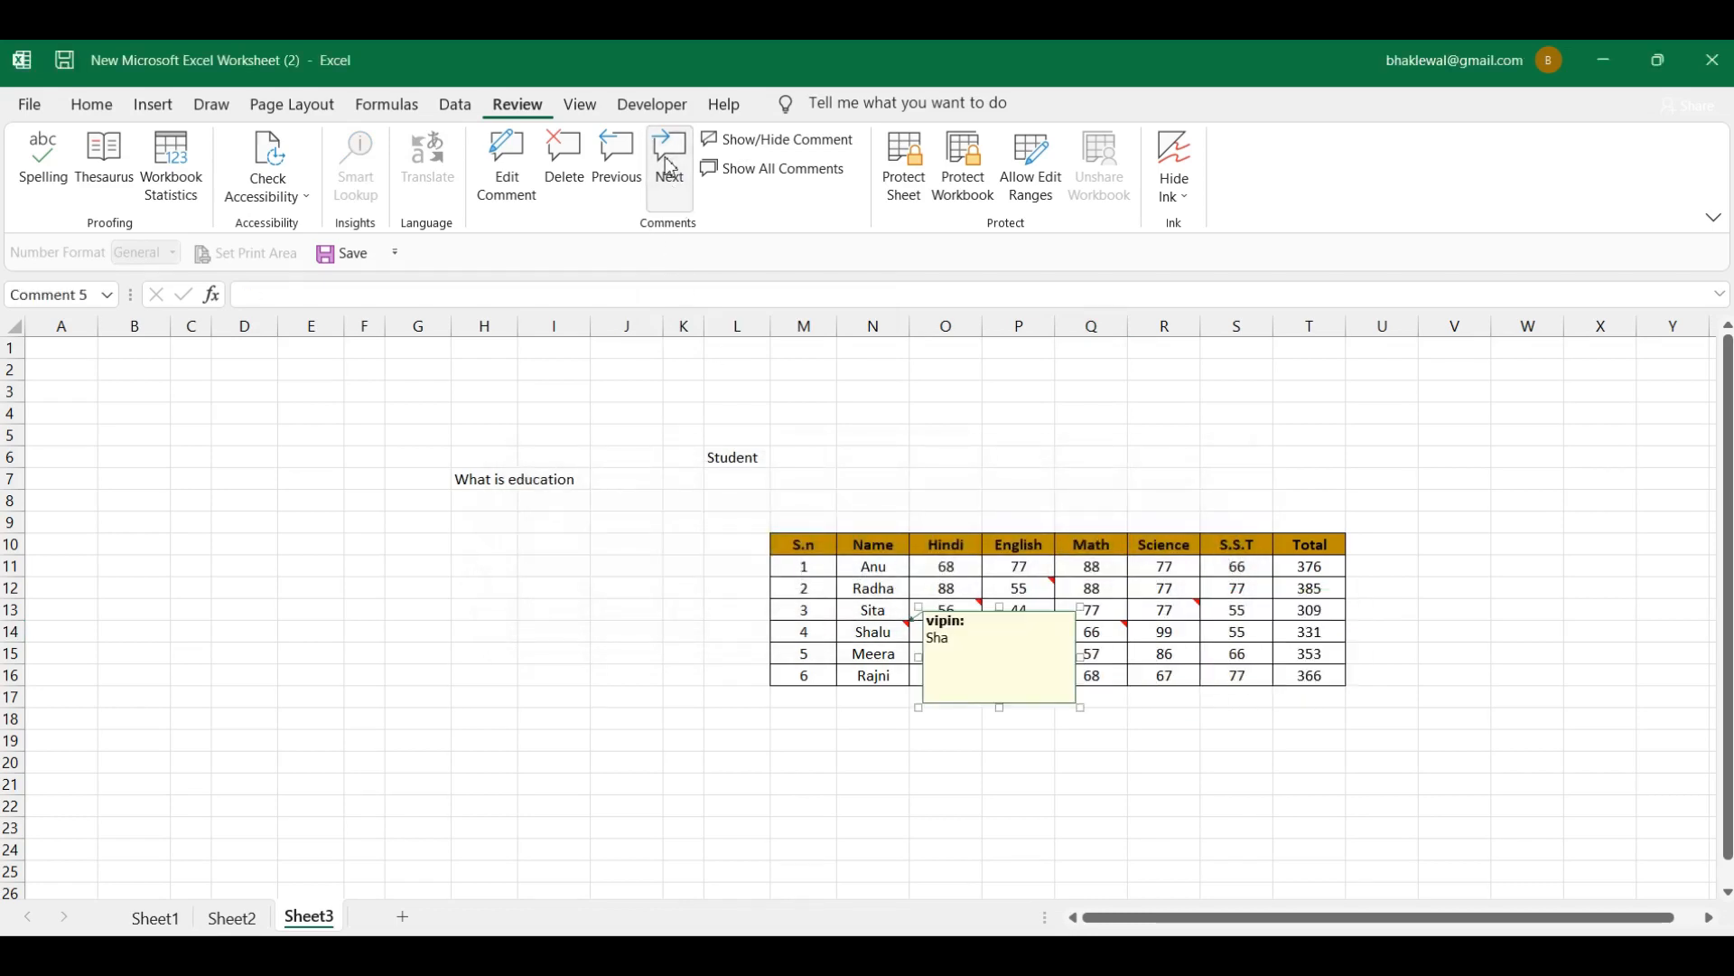
click(670, 167)
click(669, 167)
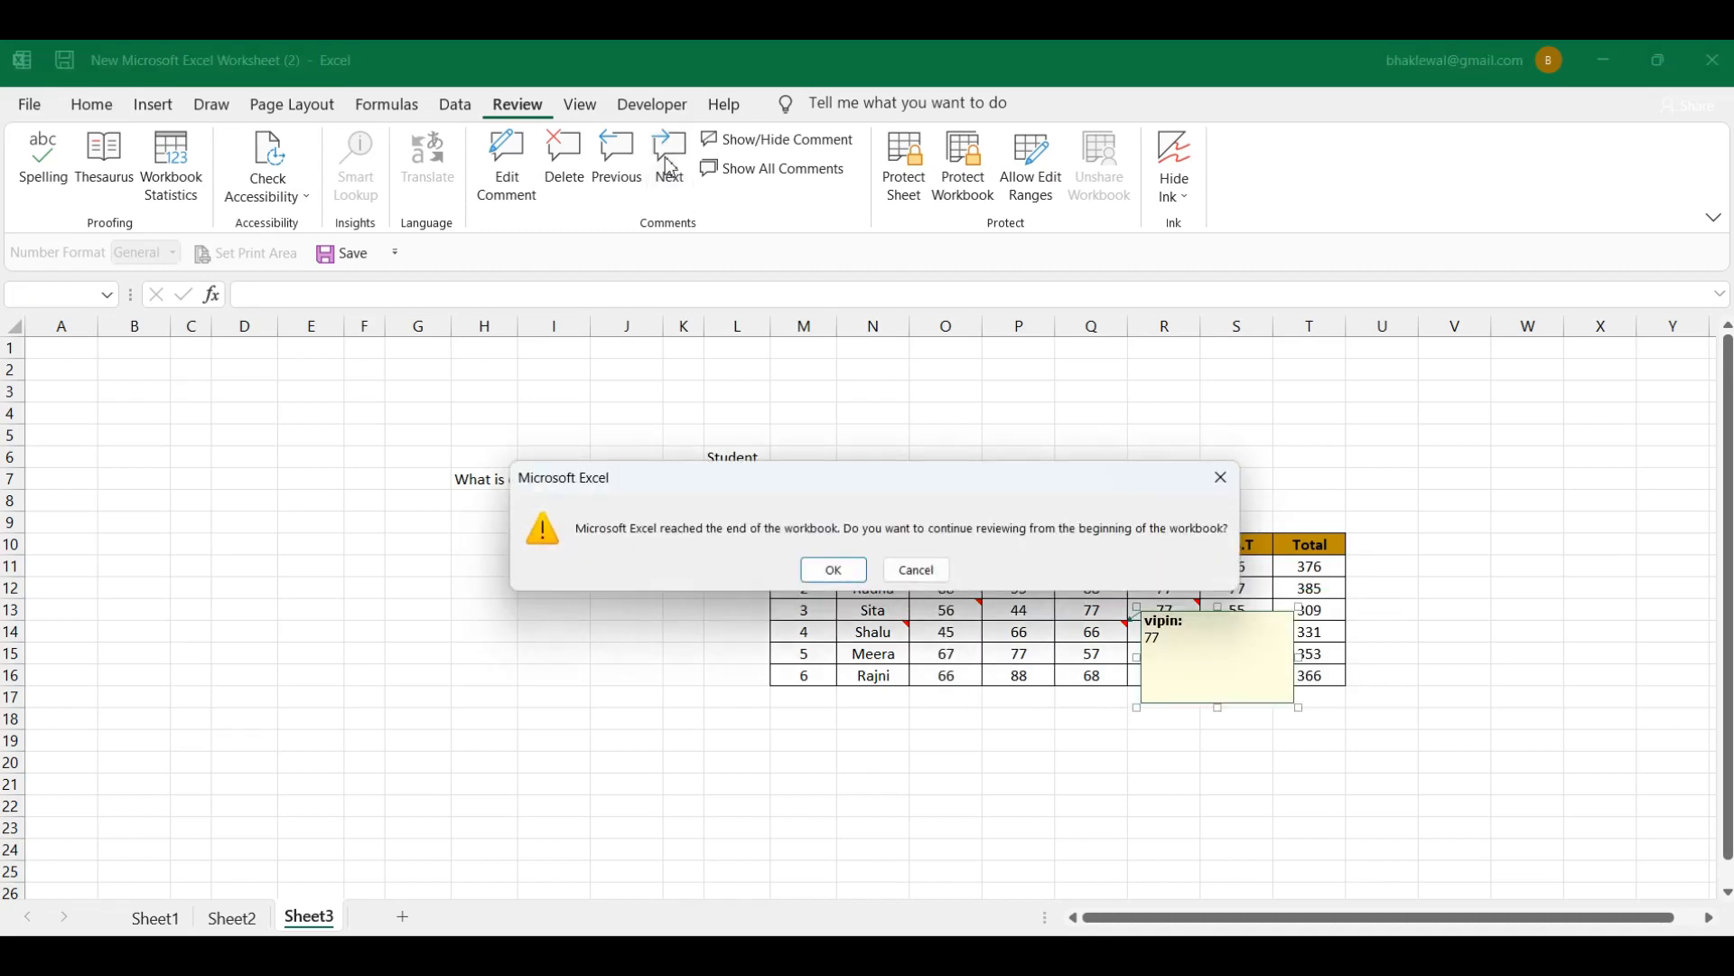
click(827, 570)
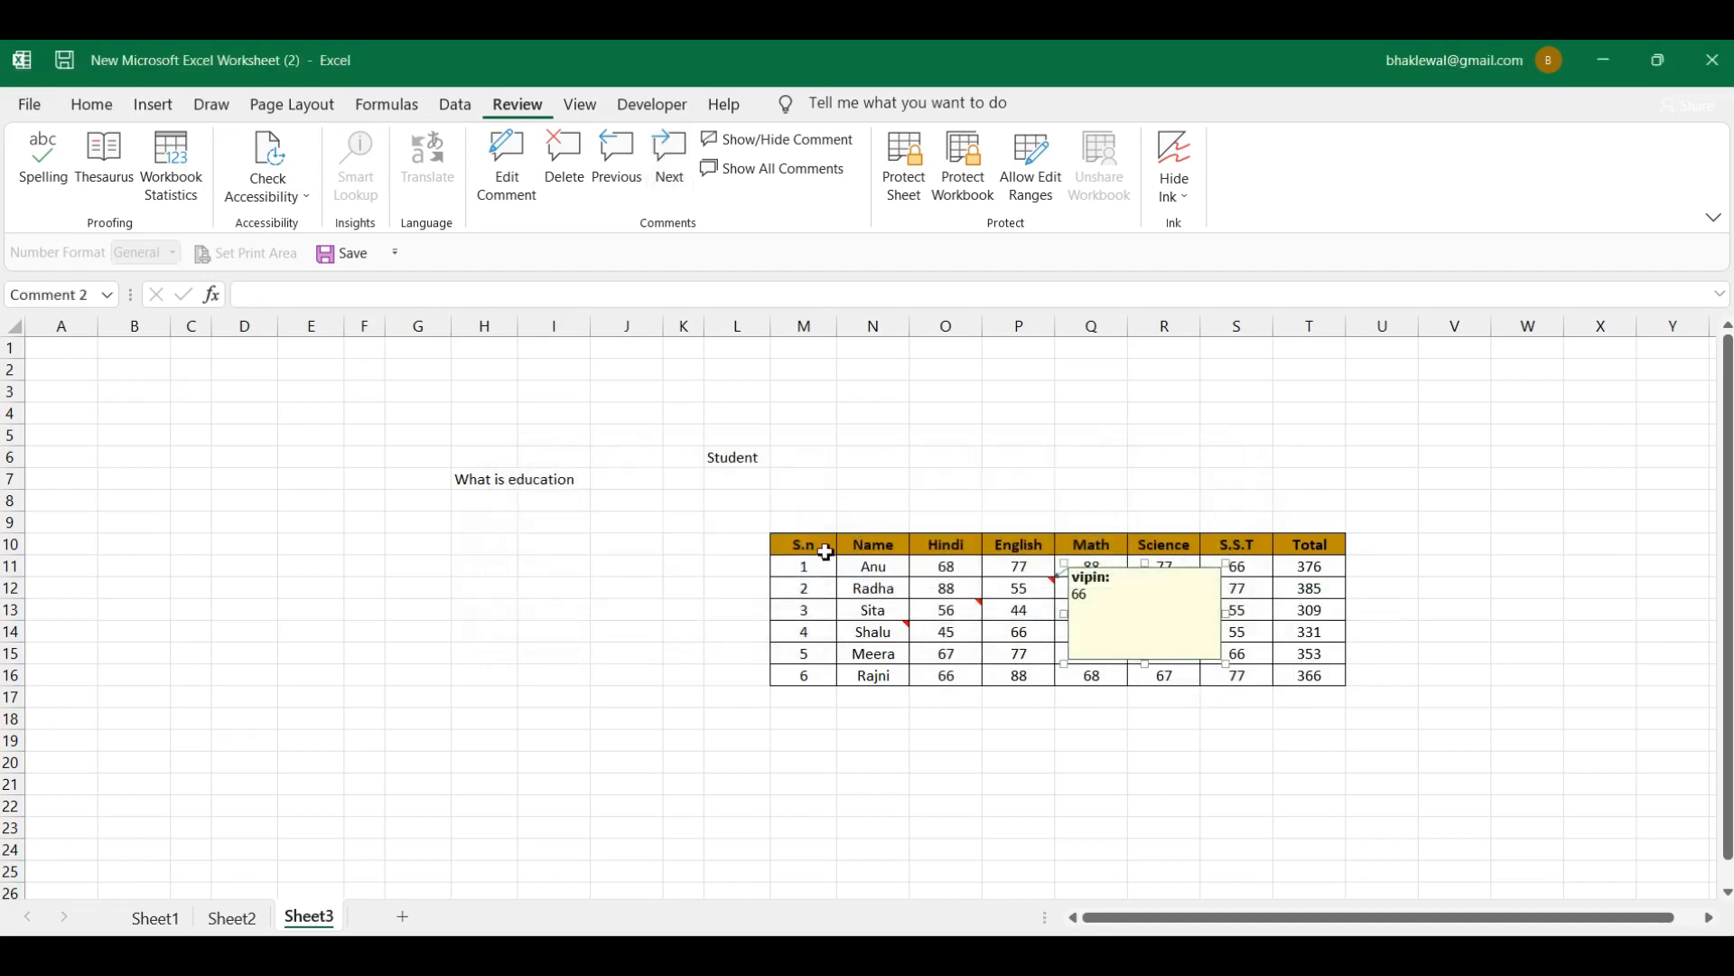
click(909, 627)
mouse_move(912, 623)
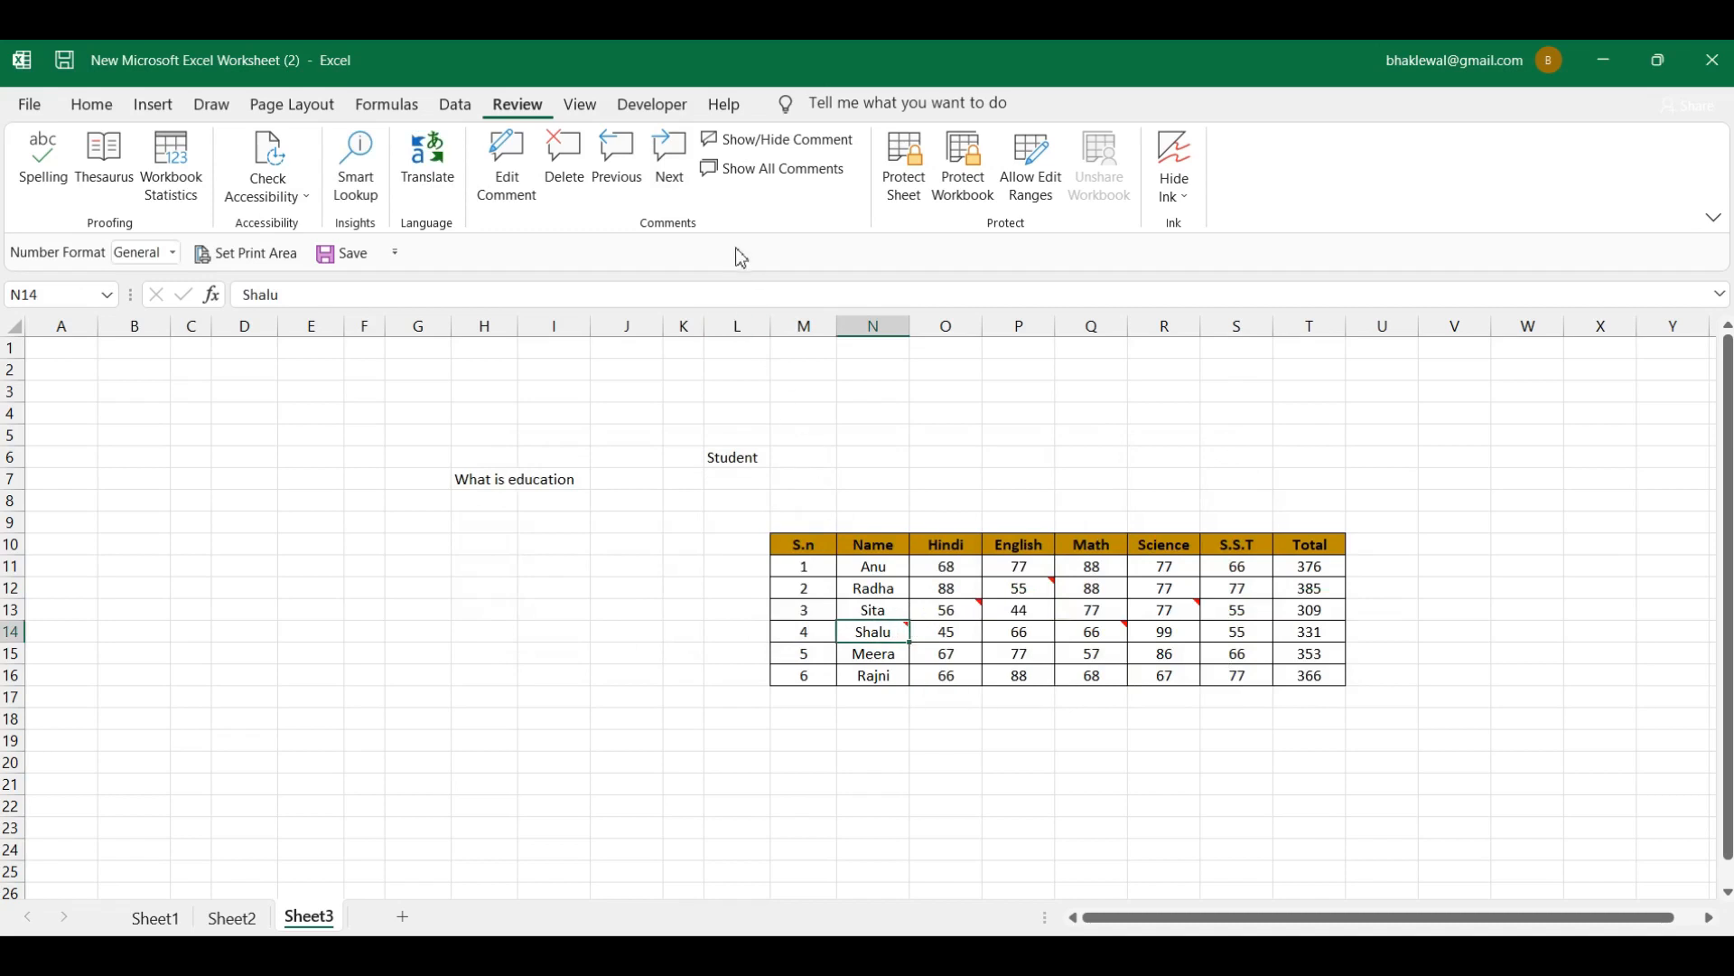
click(679, 178)
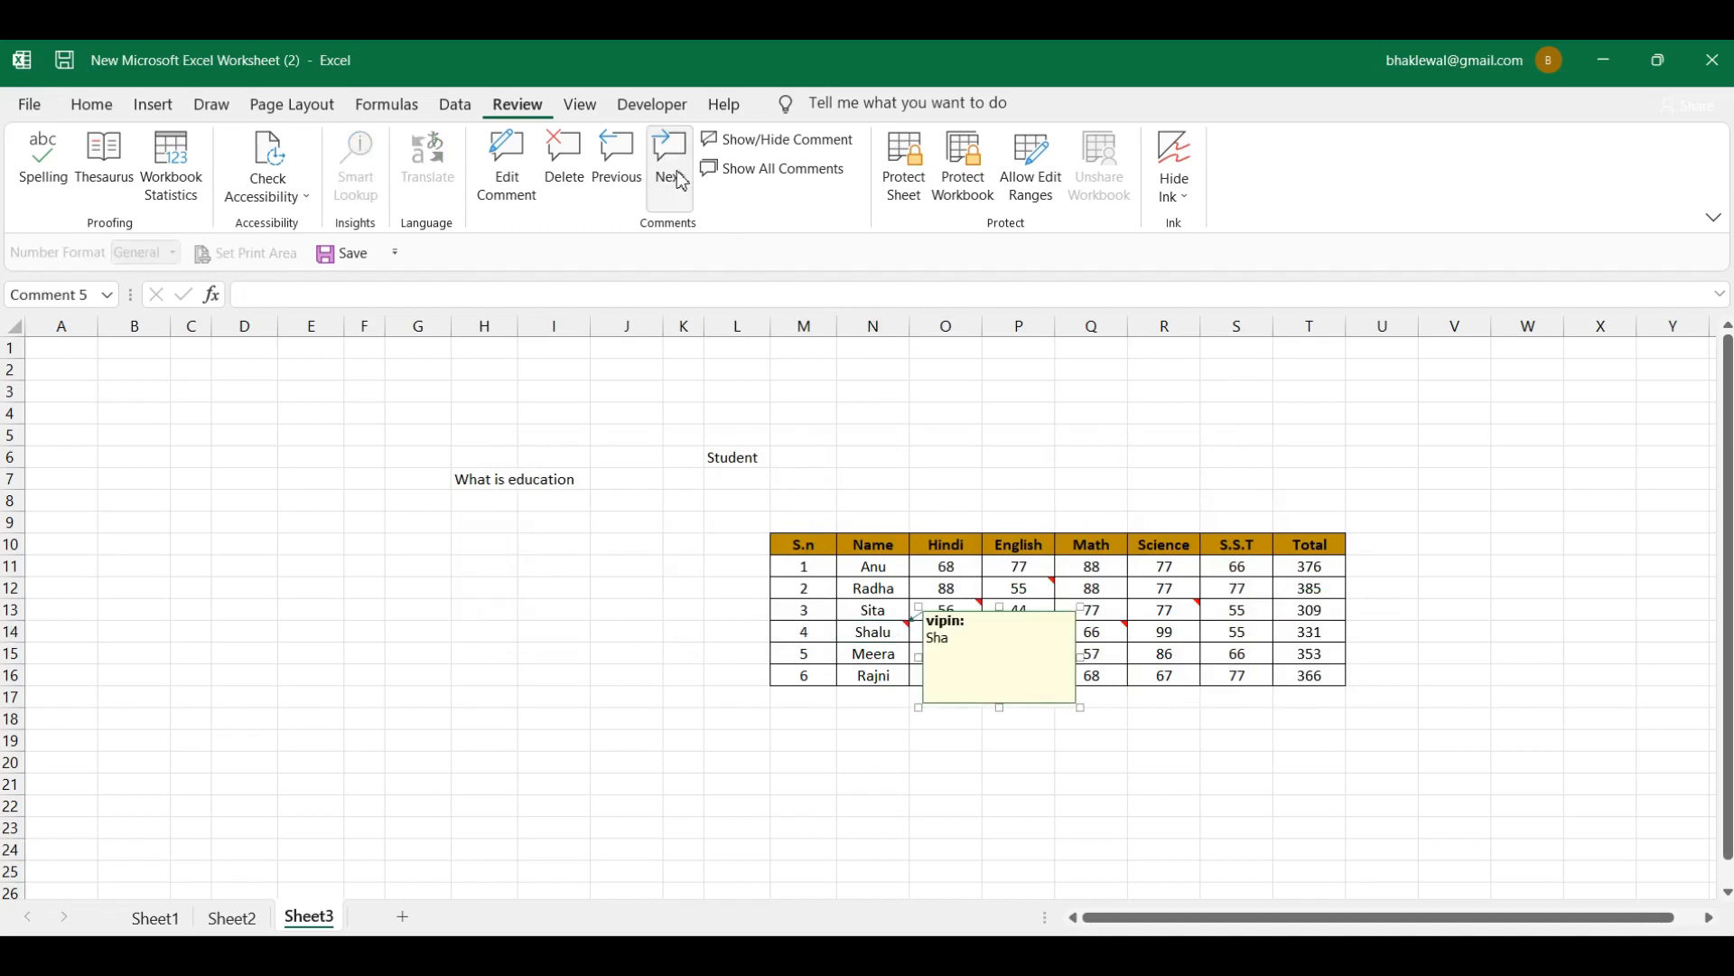
click(682, 183)
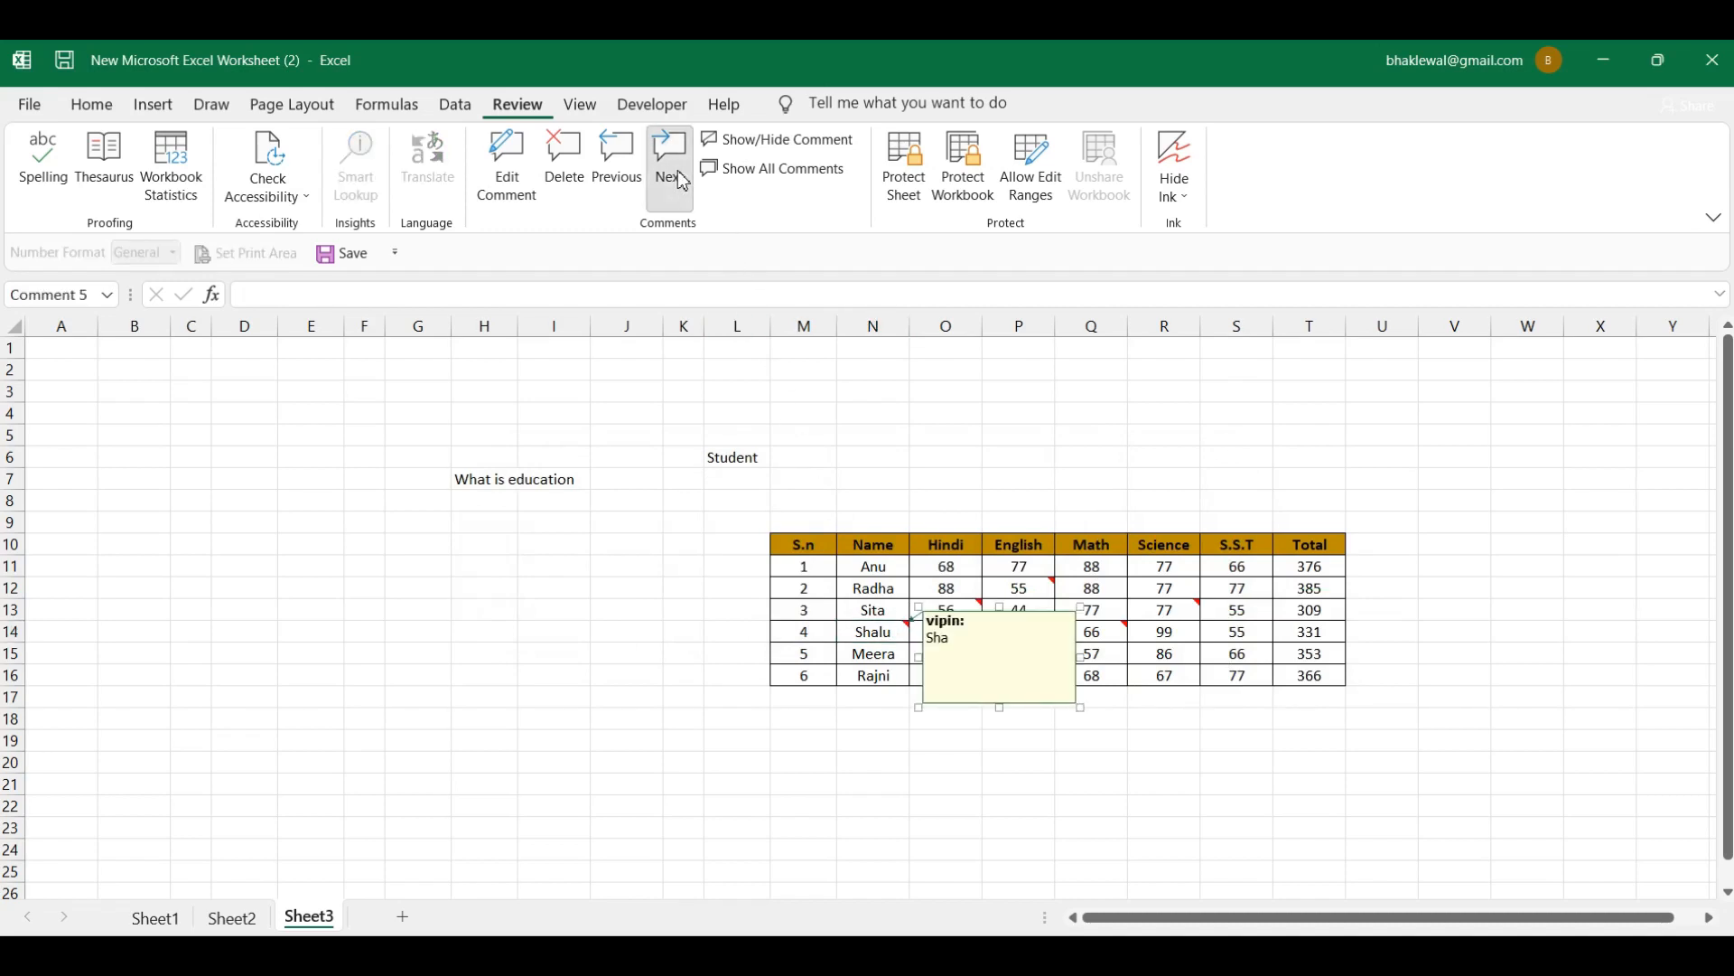
click(631, 187)
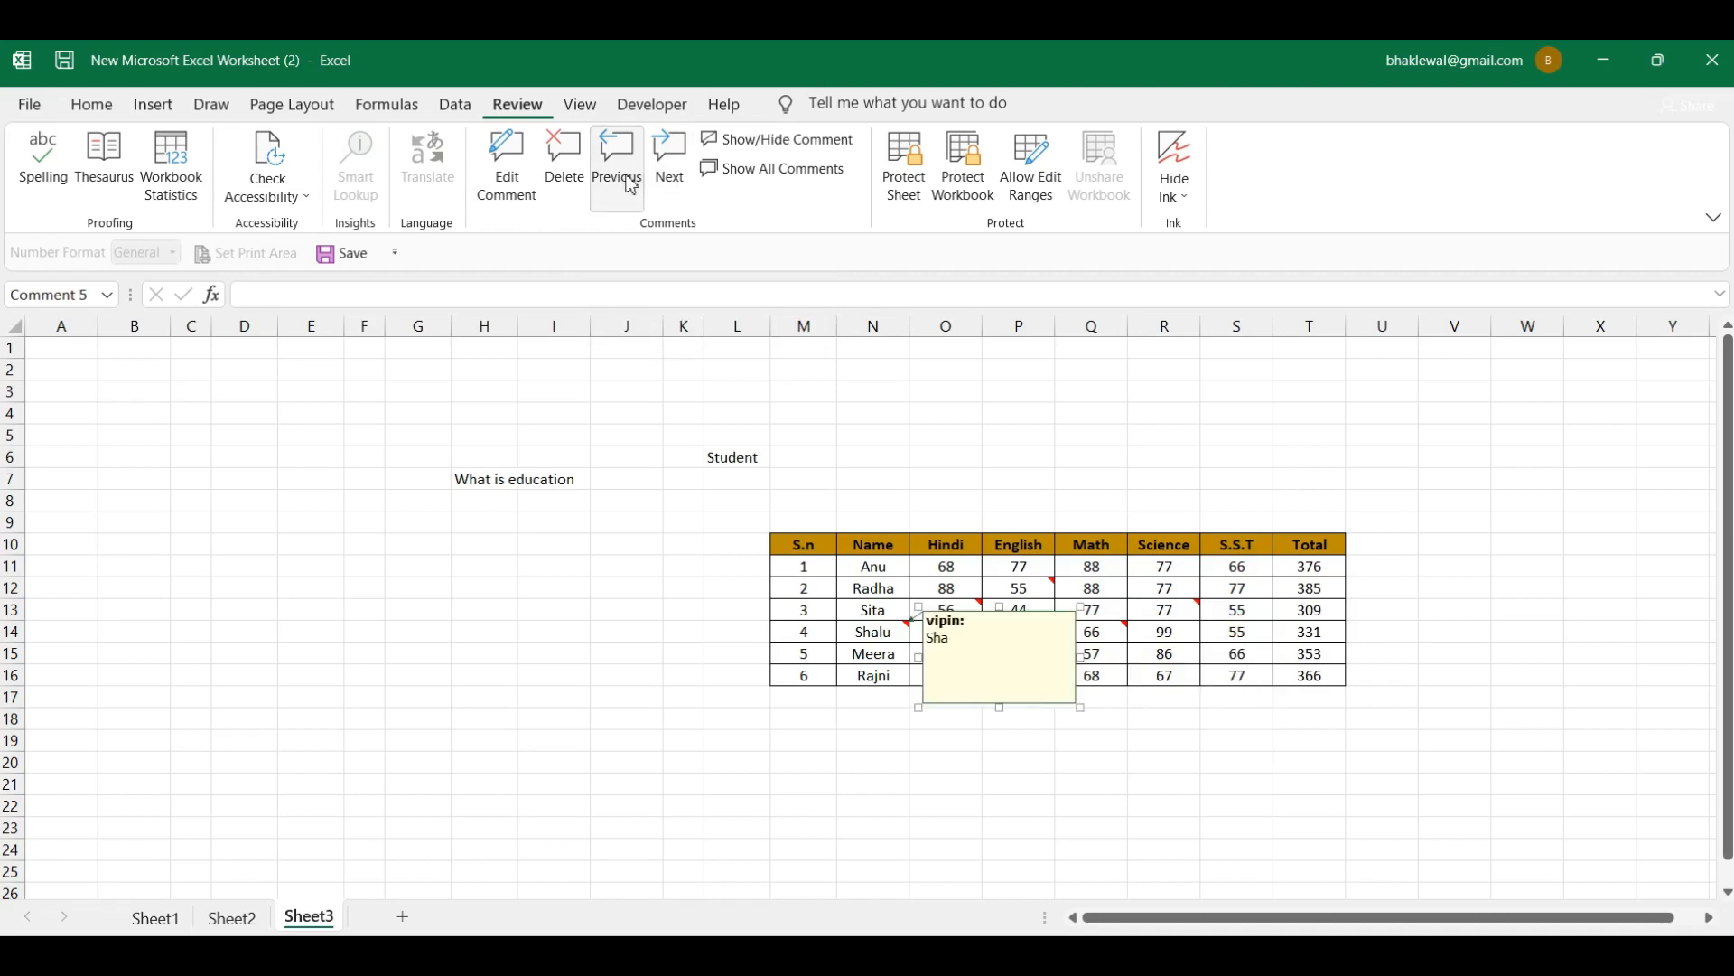
click(631, 187)
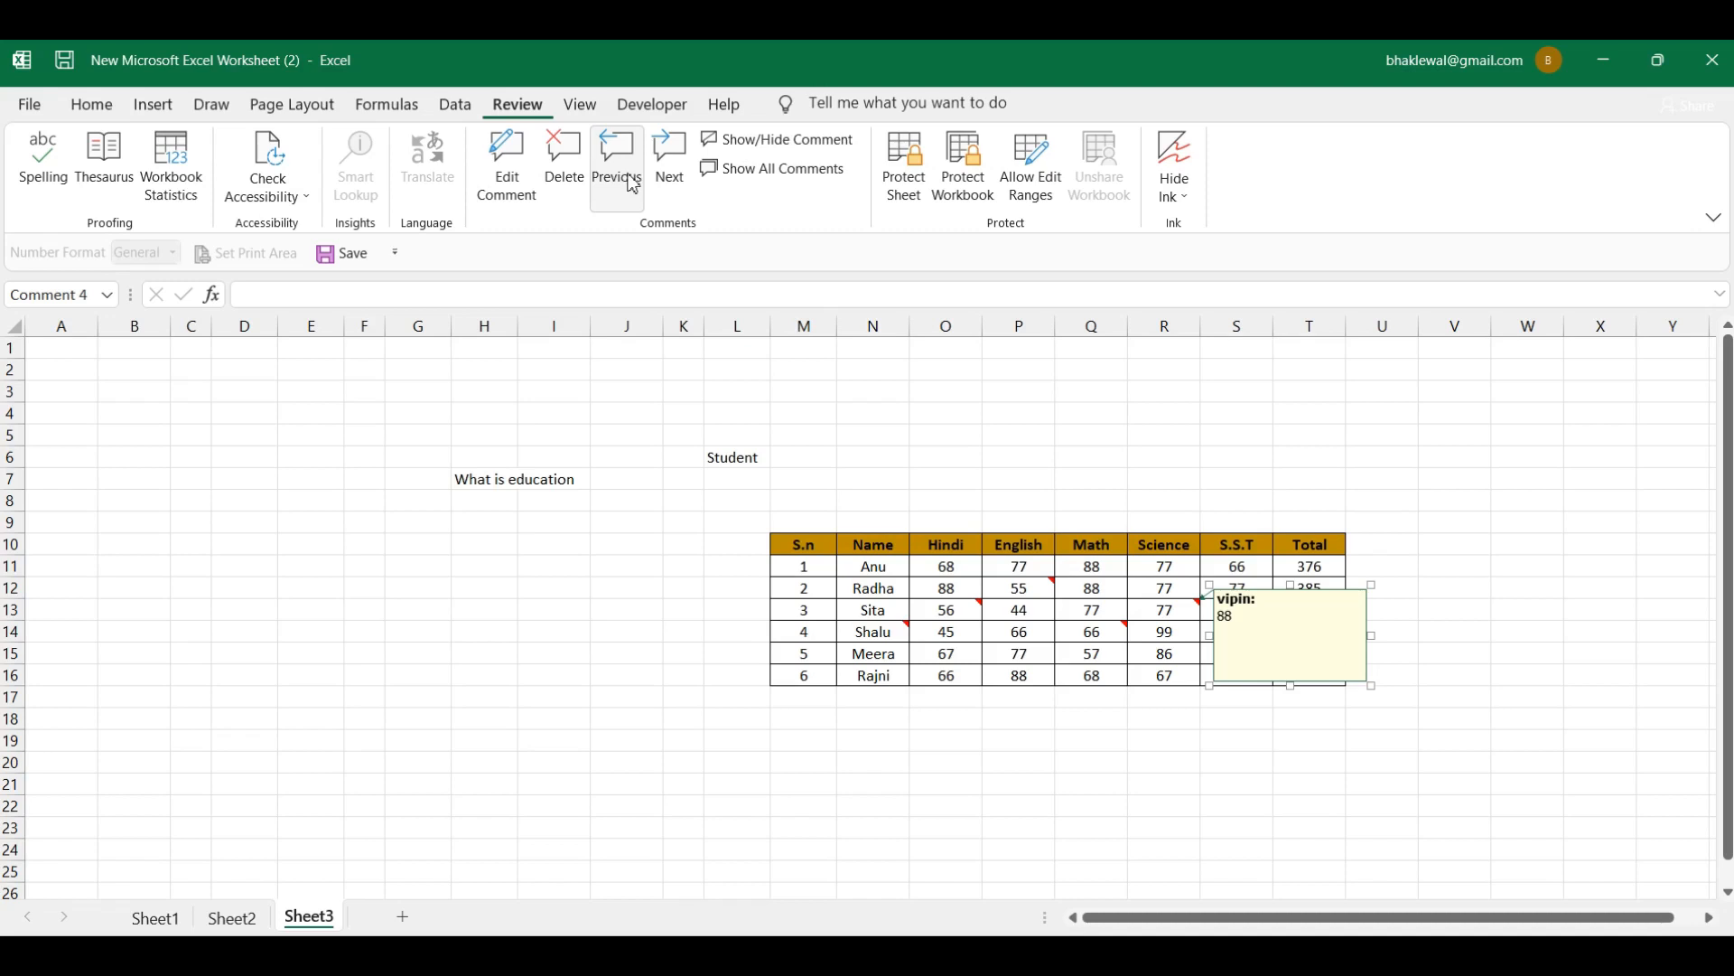
click(1020, 589)
click(611, 159)
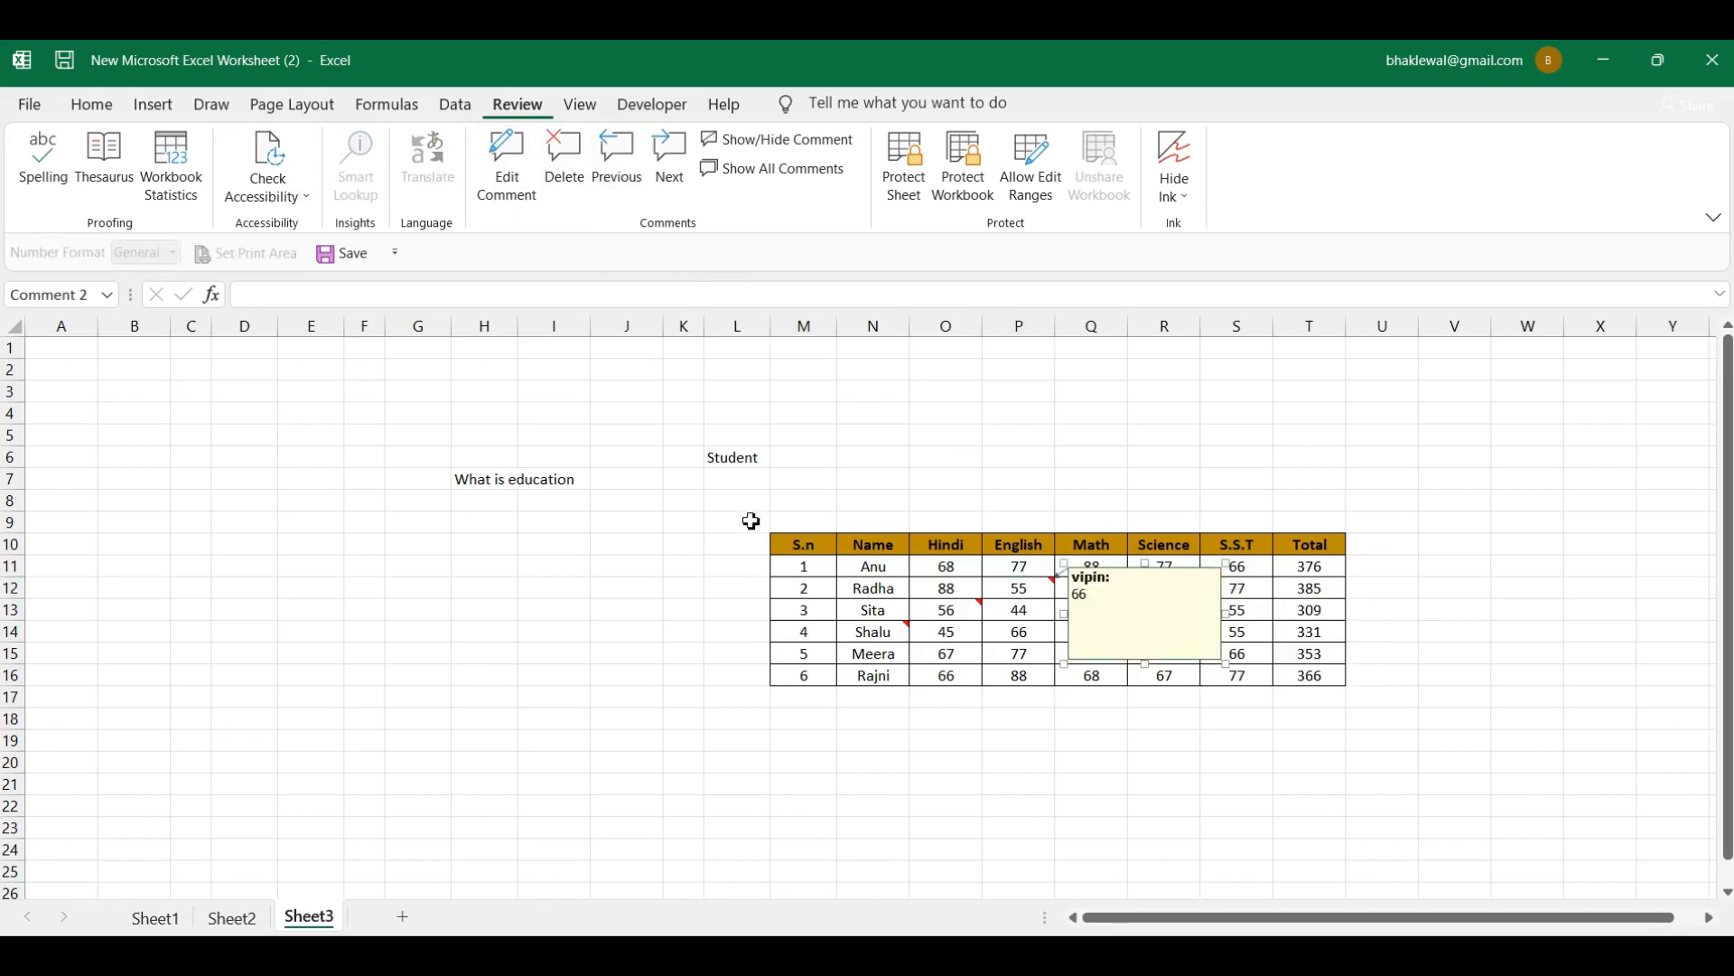
click(1037, 594)
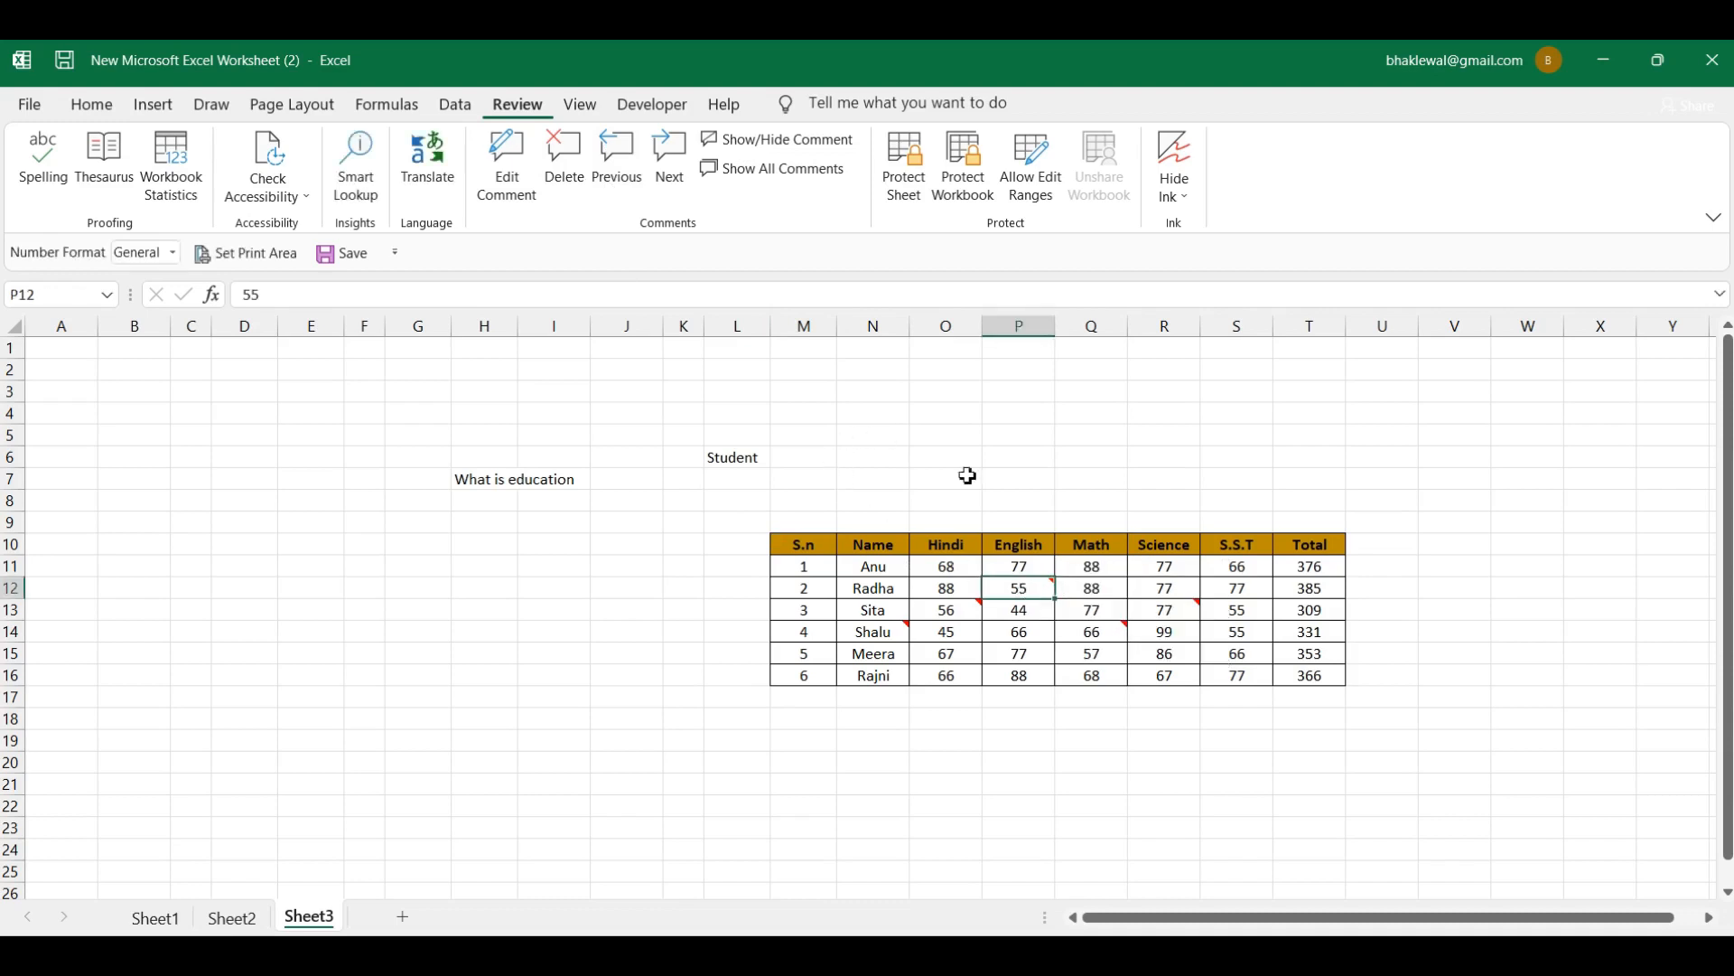
Step: Delete the comments on cells O13 and P12
mouse_move(1048, 601)
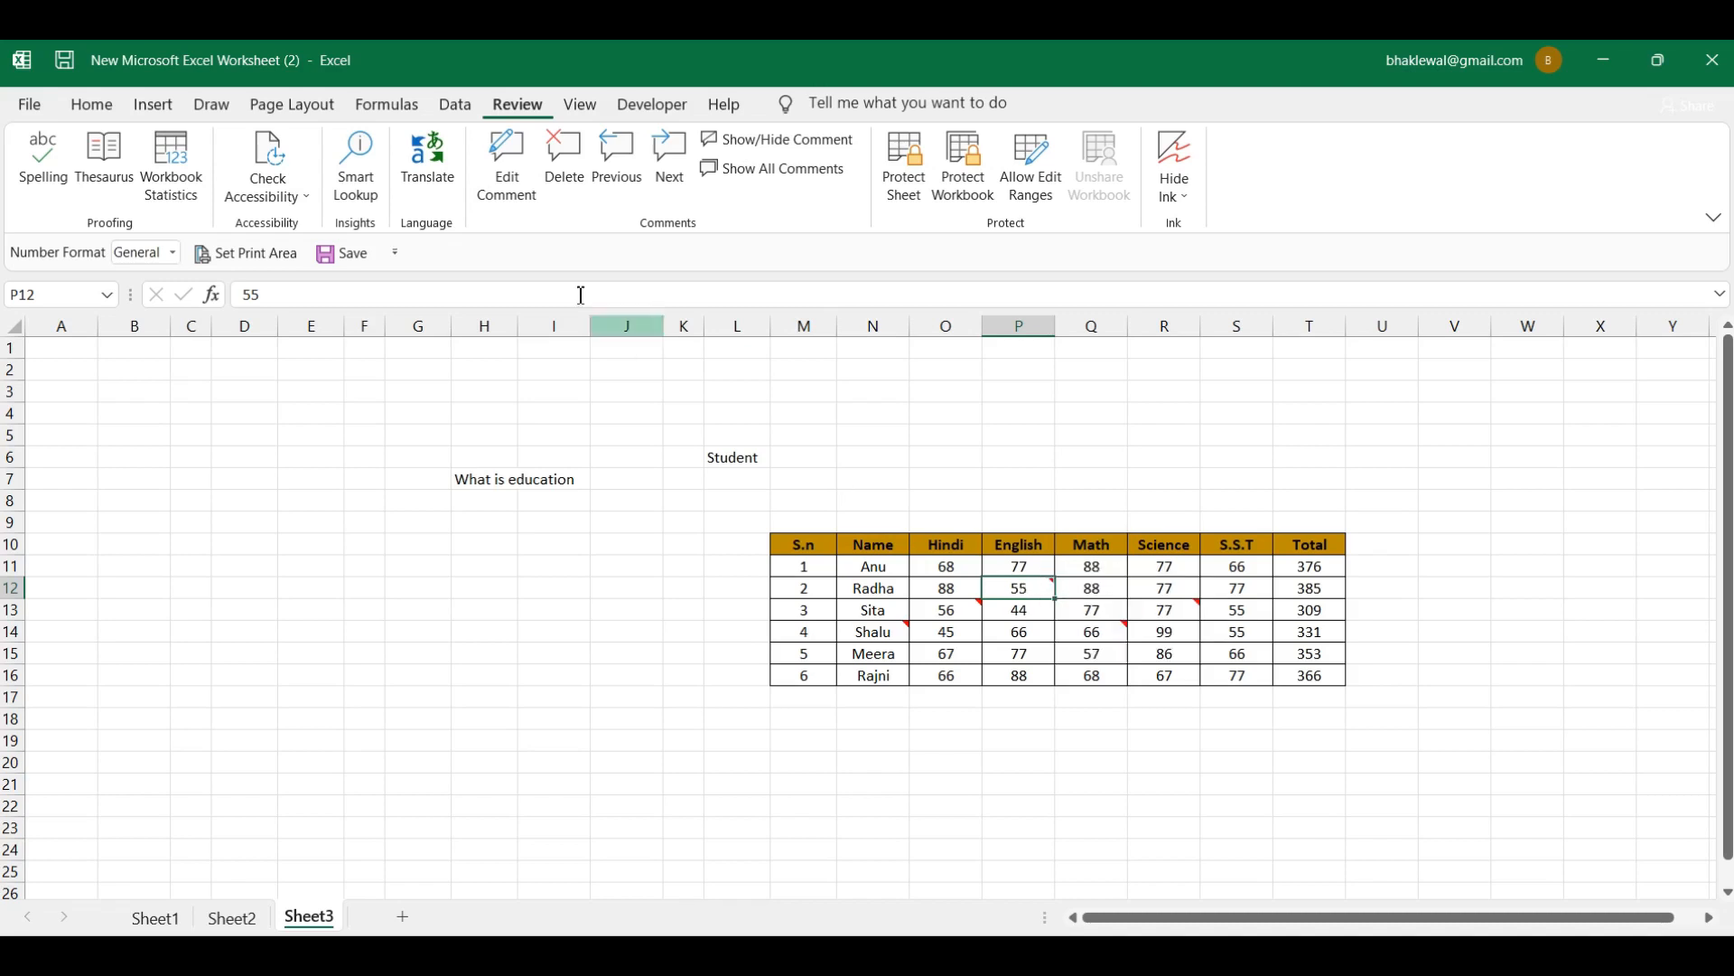
click(969, 612)
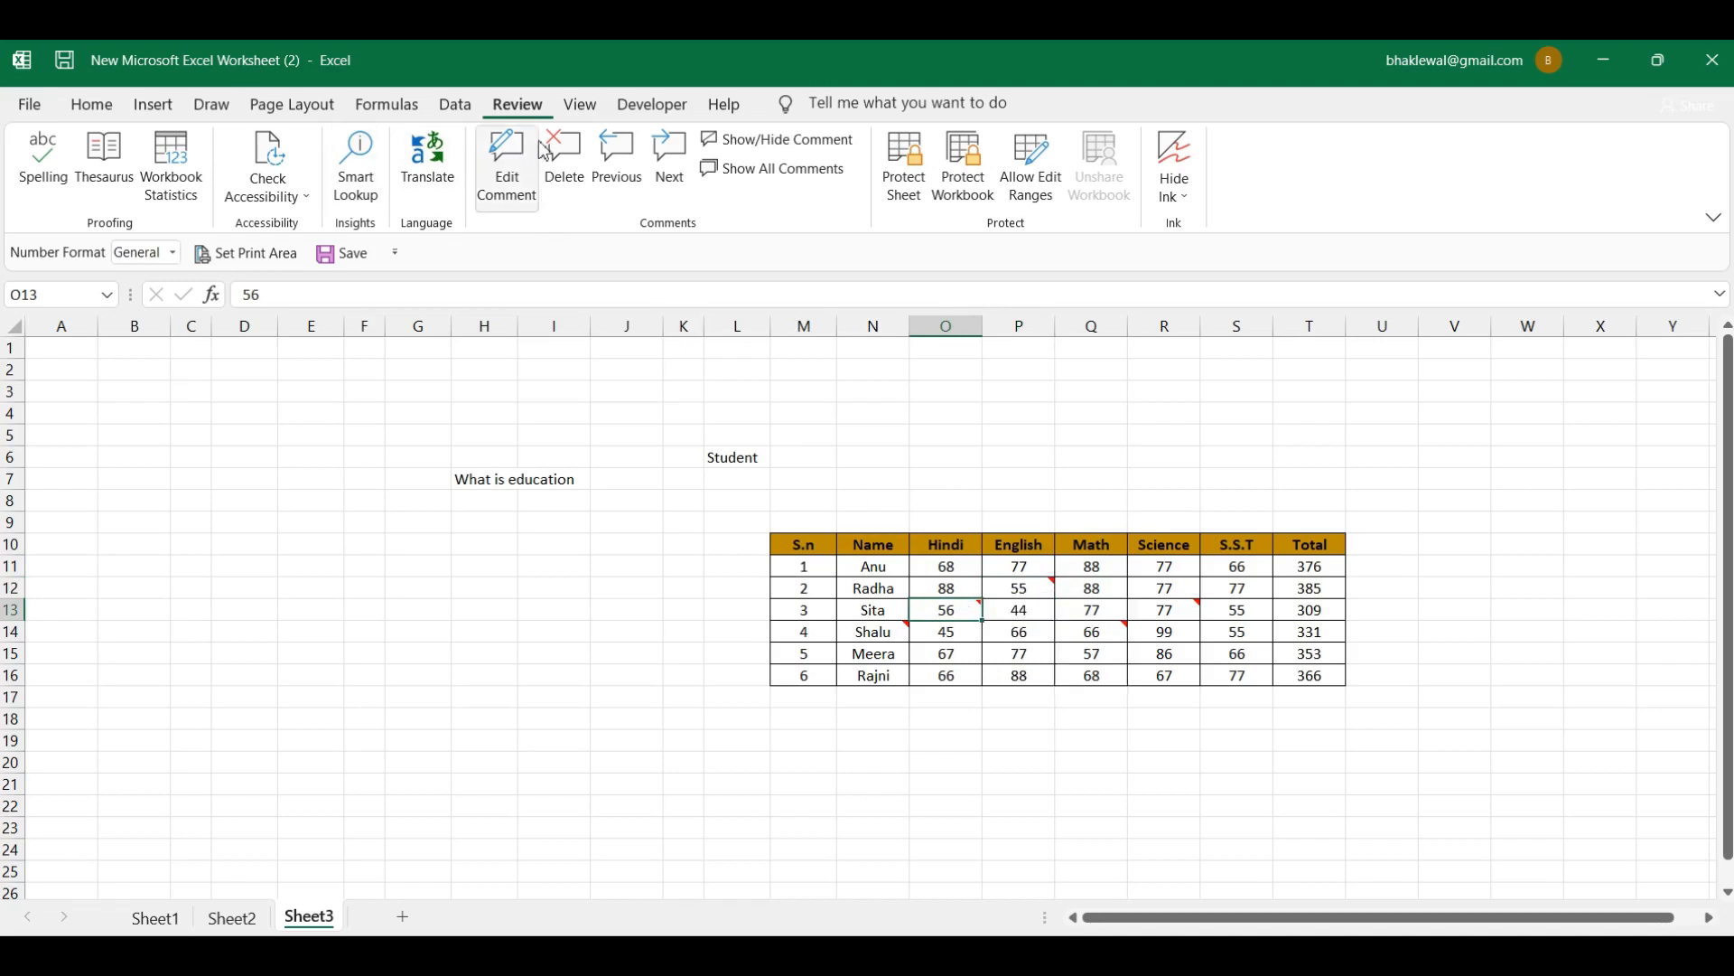
click(575, 171)
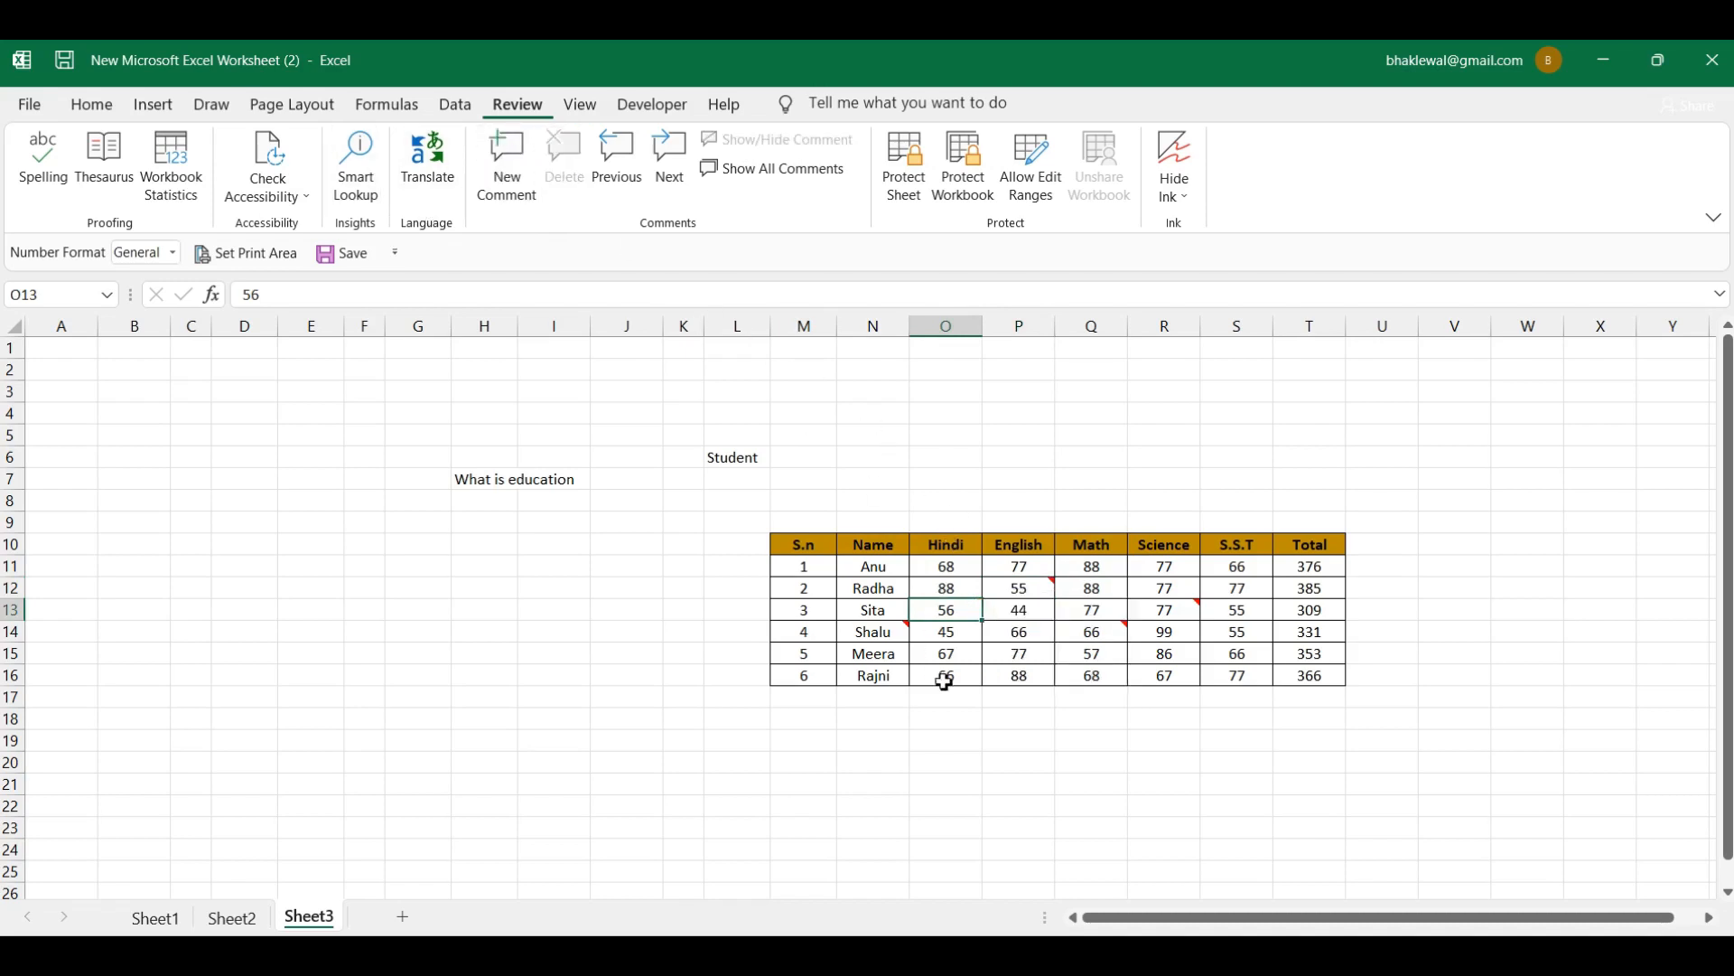
click(947, 629)
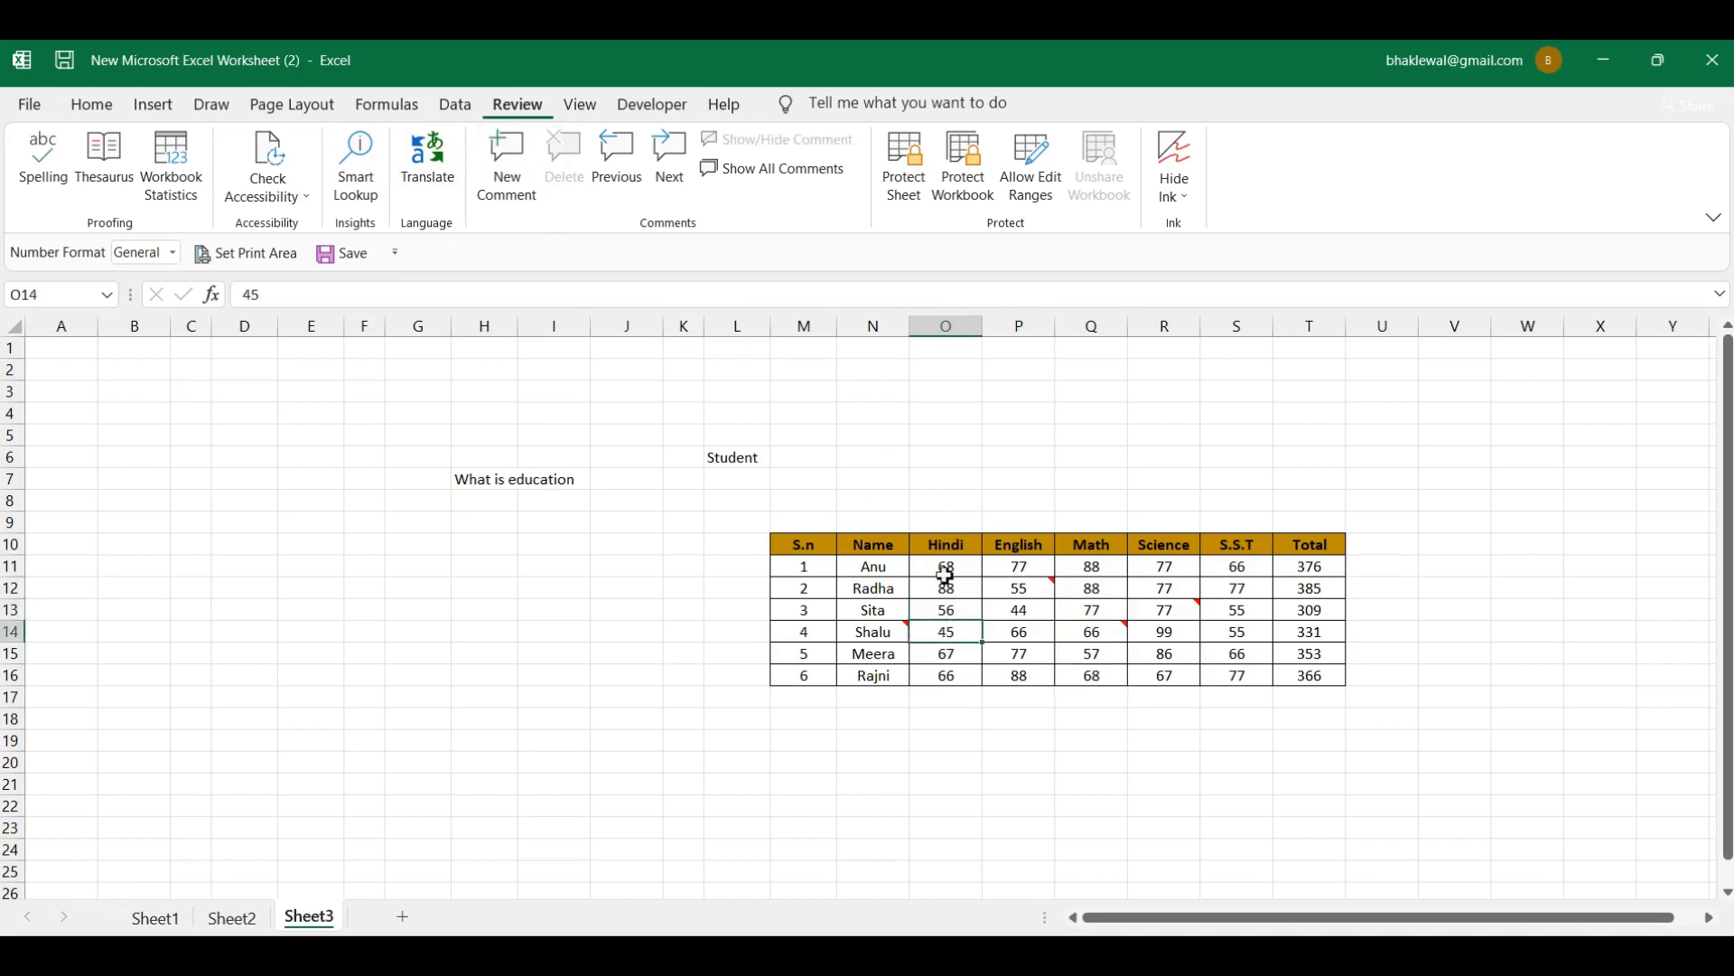
click(1046, 589)
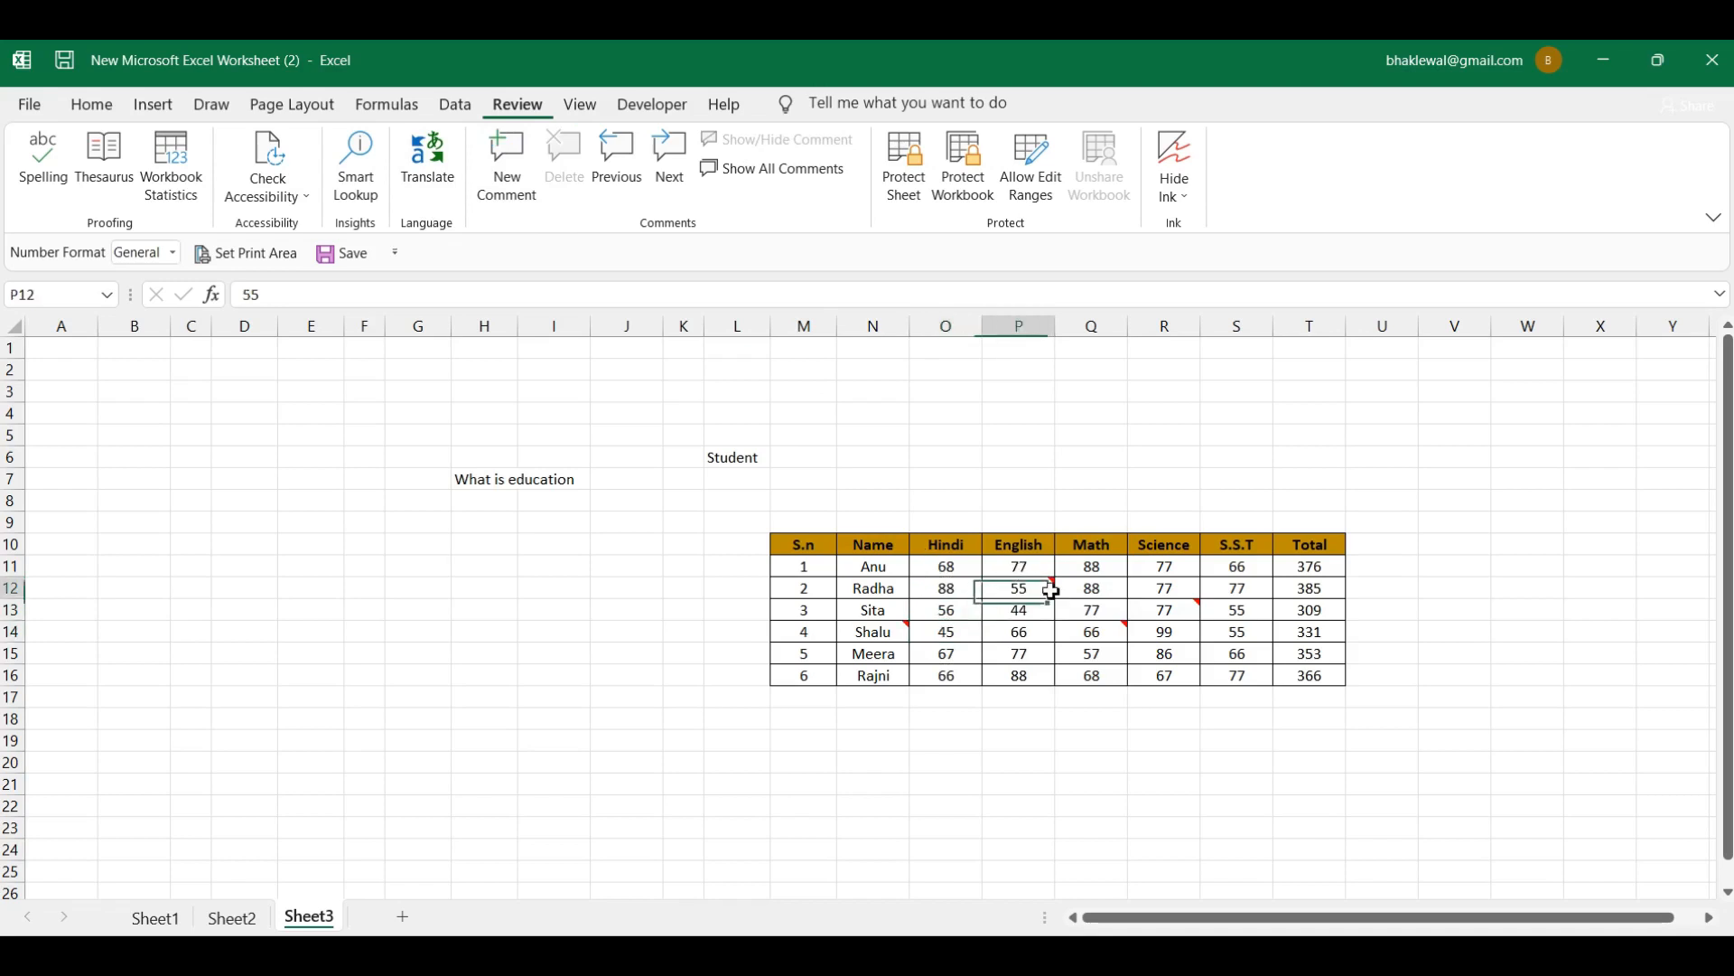
click(565, 158)
Step: Edit the Q14 comment so it reads 78 instead of 77
click(973, 612)
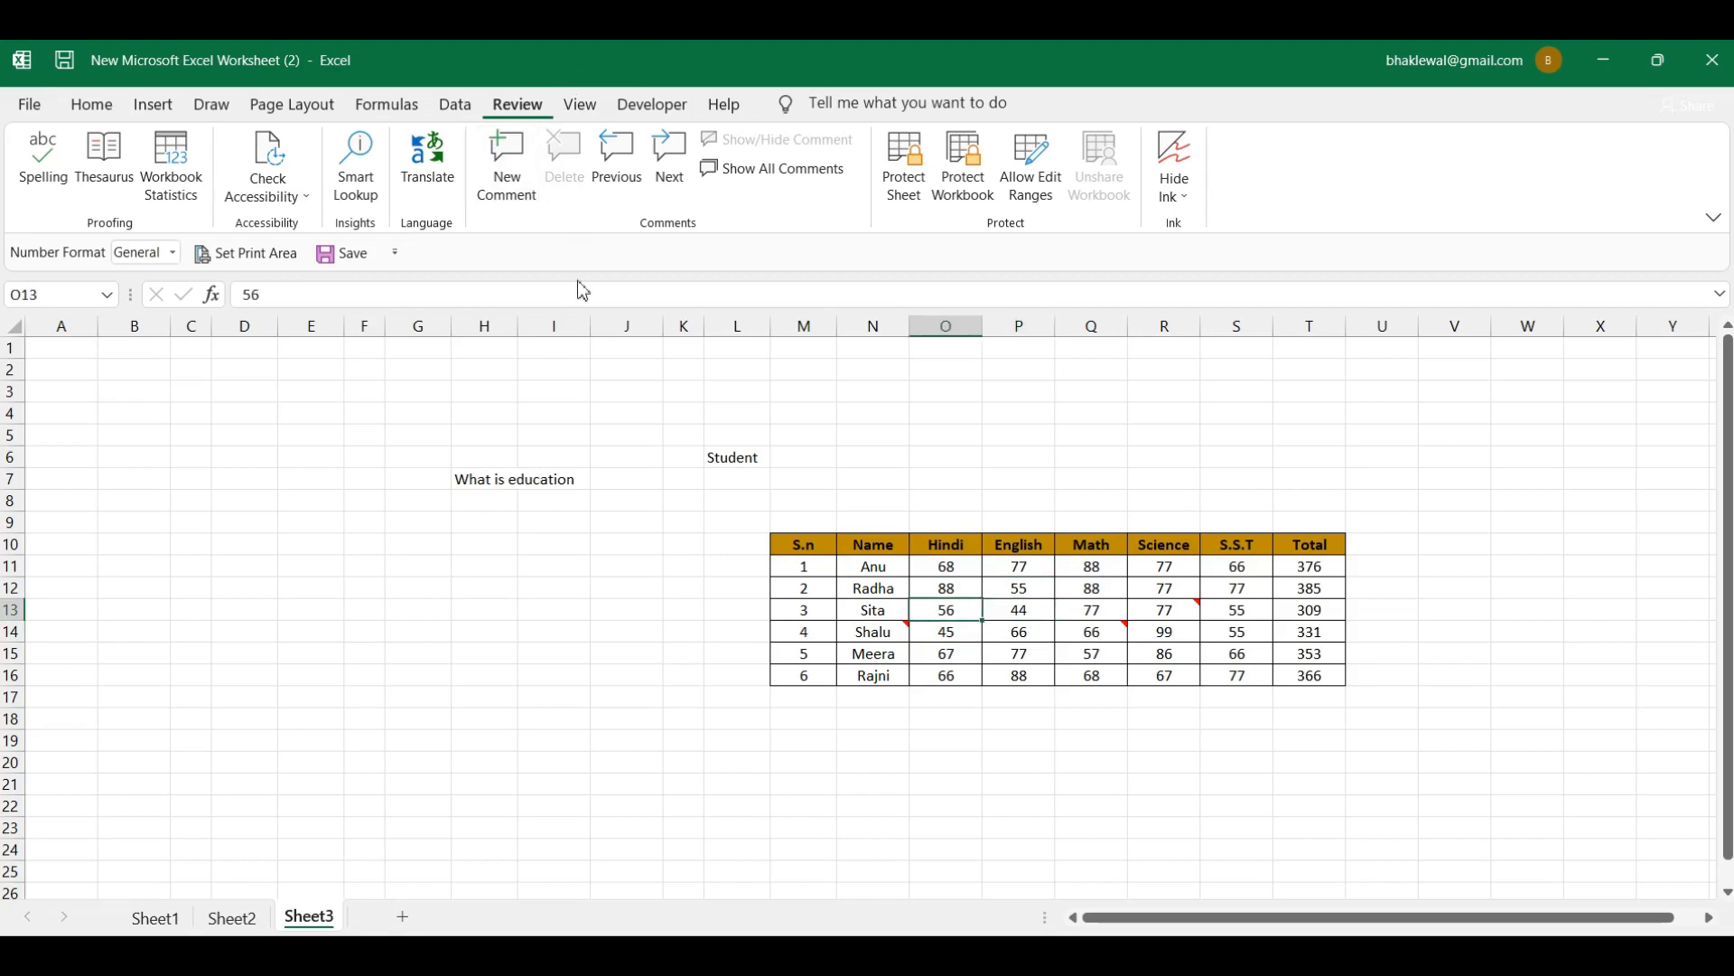
click(1094, 629)
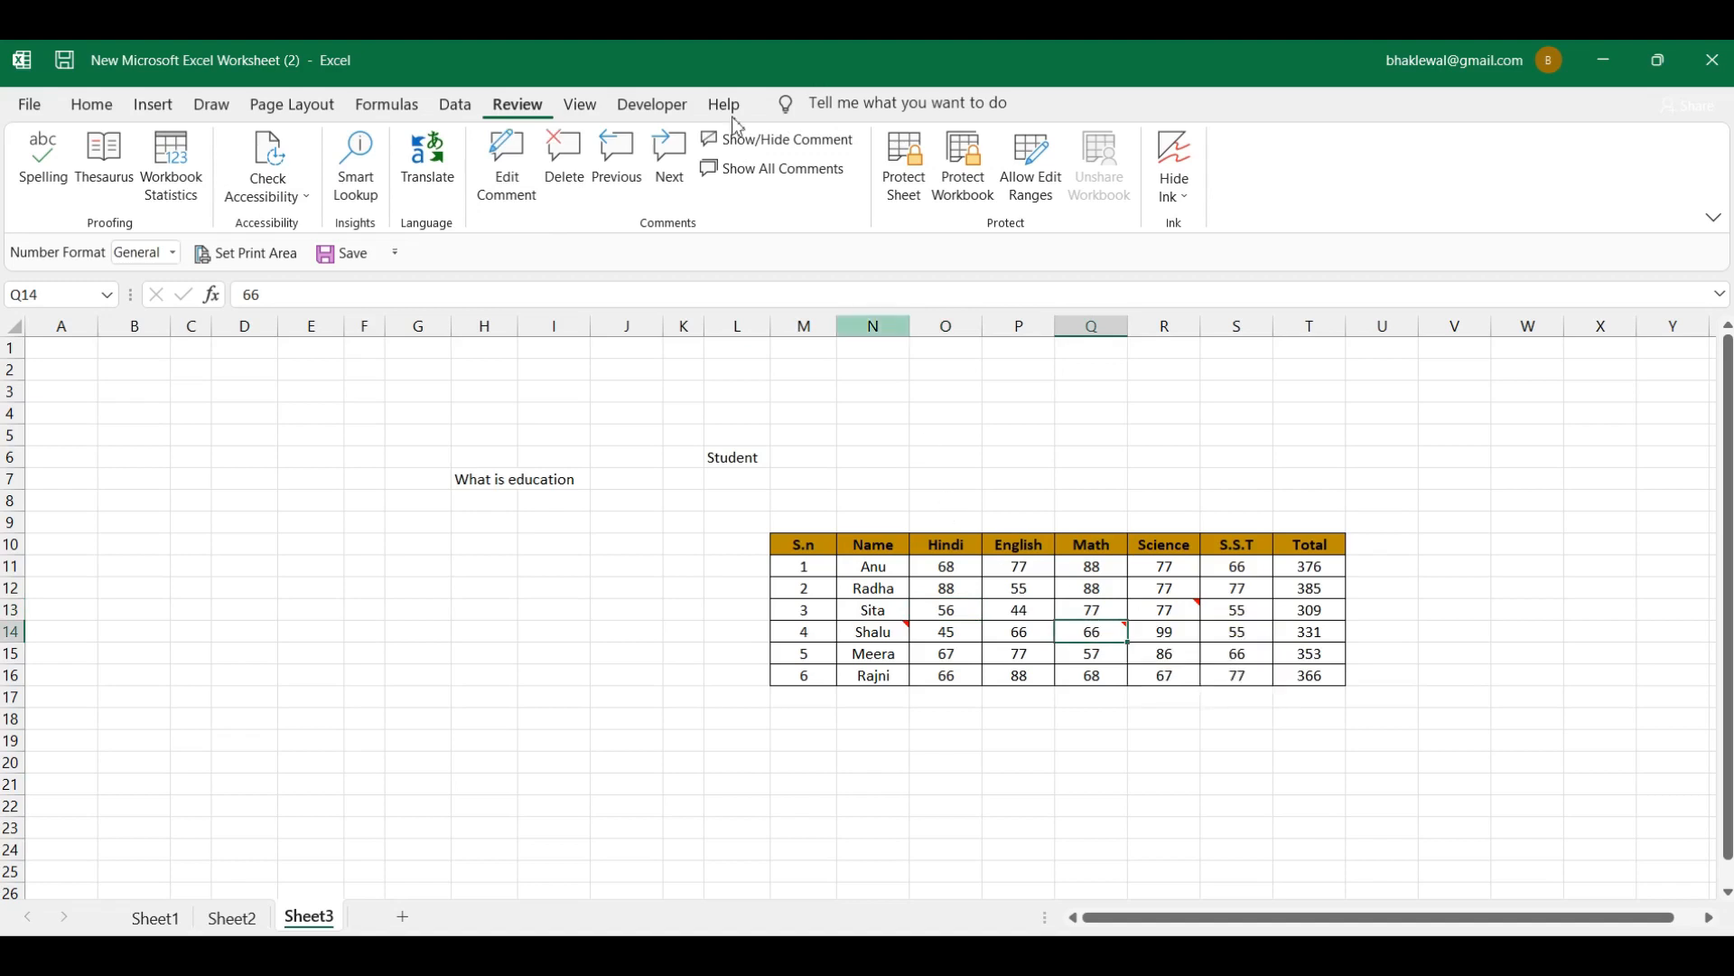
click(525, 192)
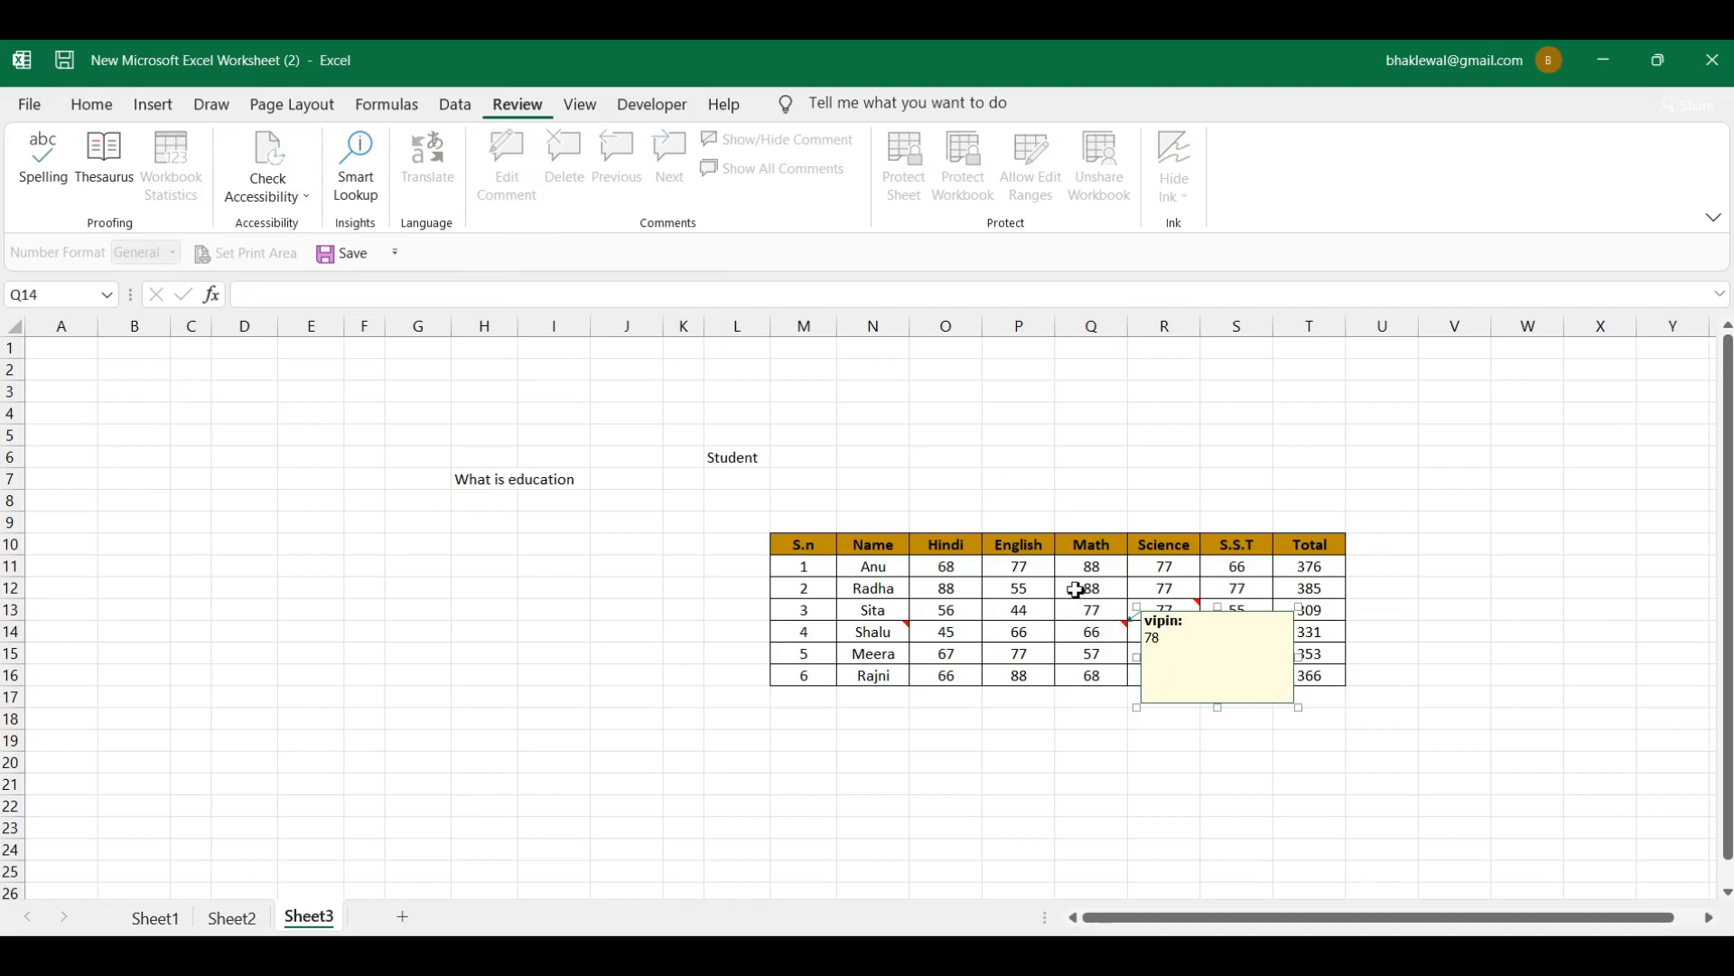
click(1021, 612)
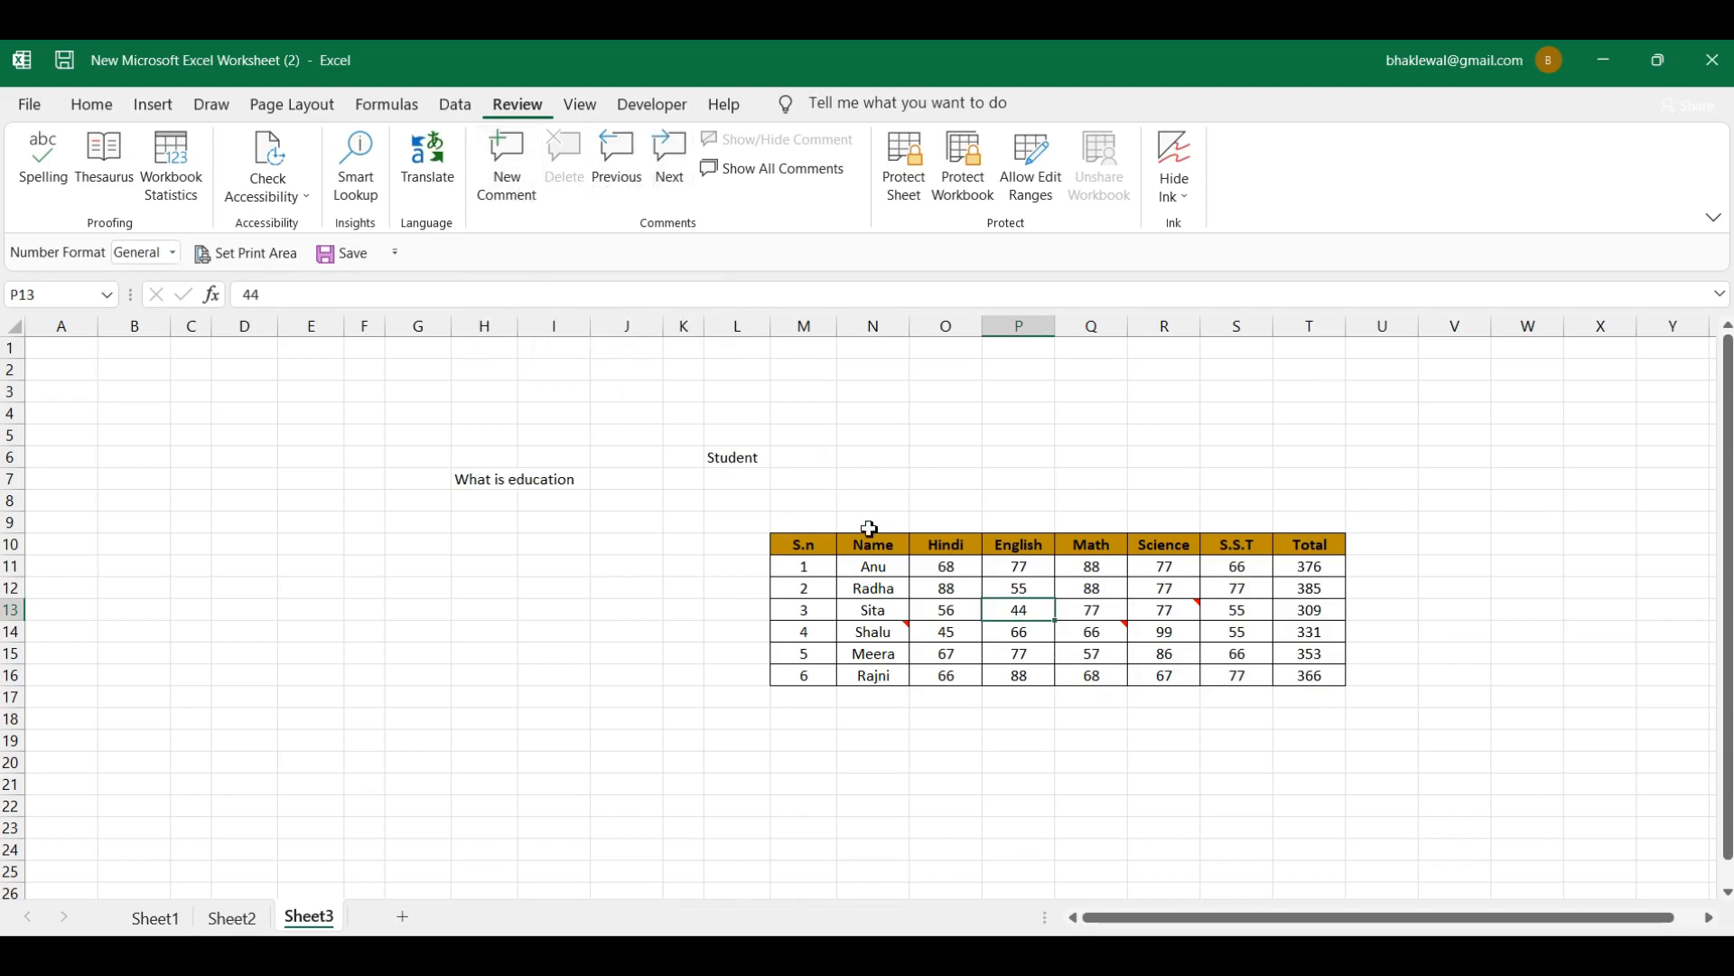
Step: Make the comment on Shalu's name cell N14 permanently visible
click(226, 956)
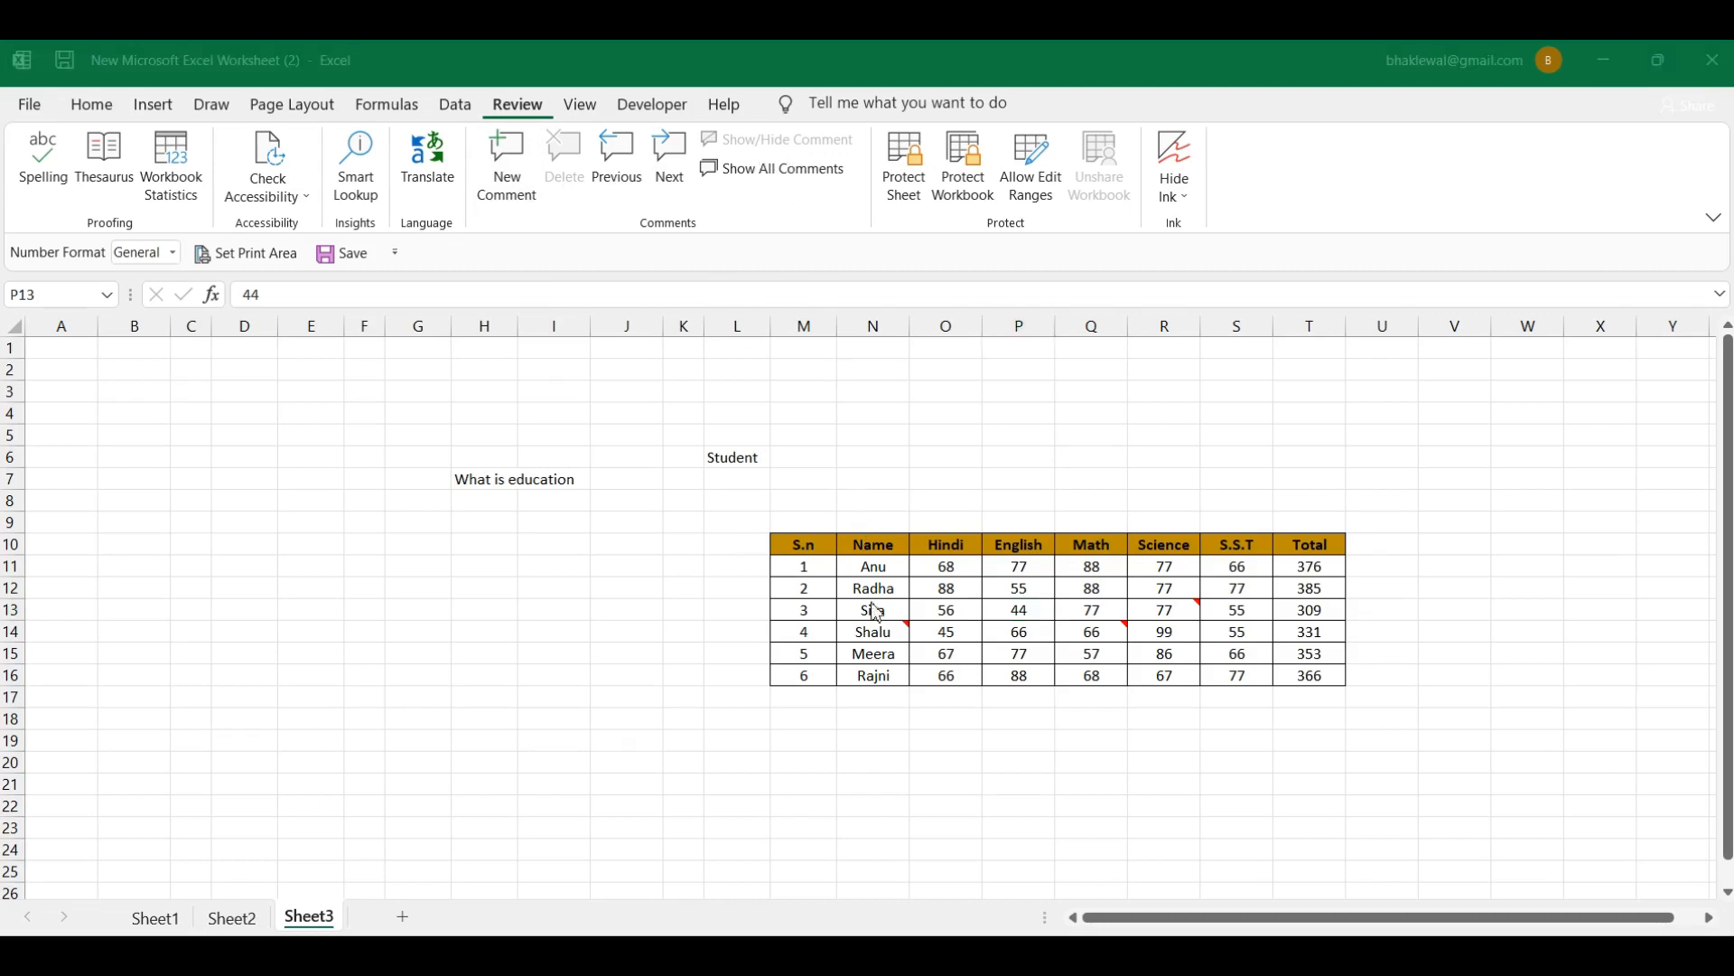
click(893, 640)
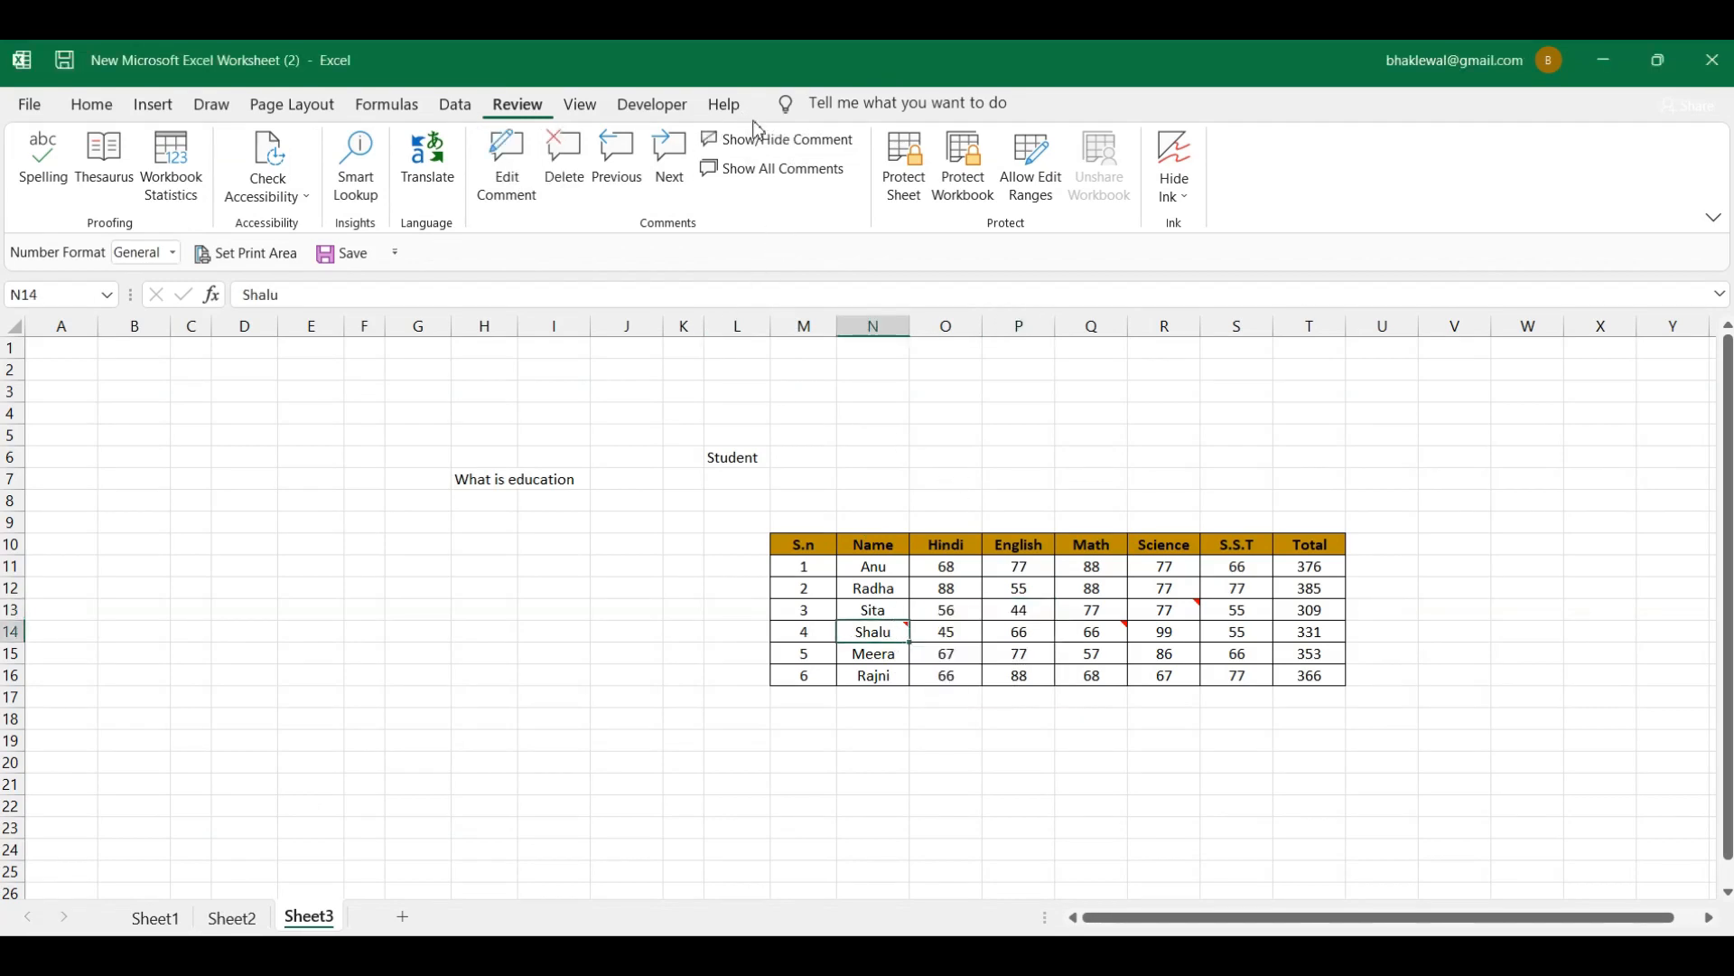
click(781, 144)
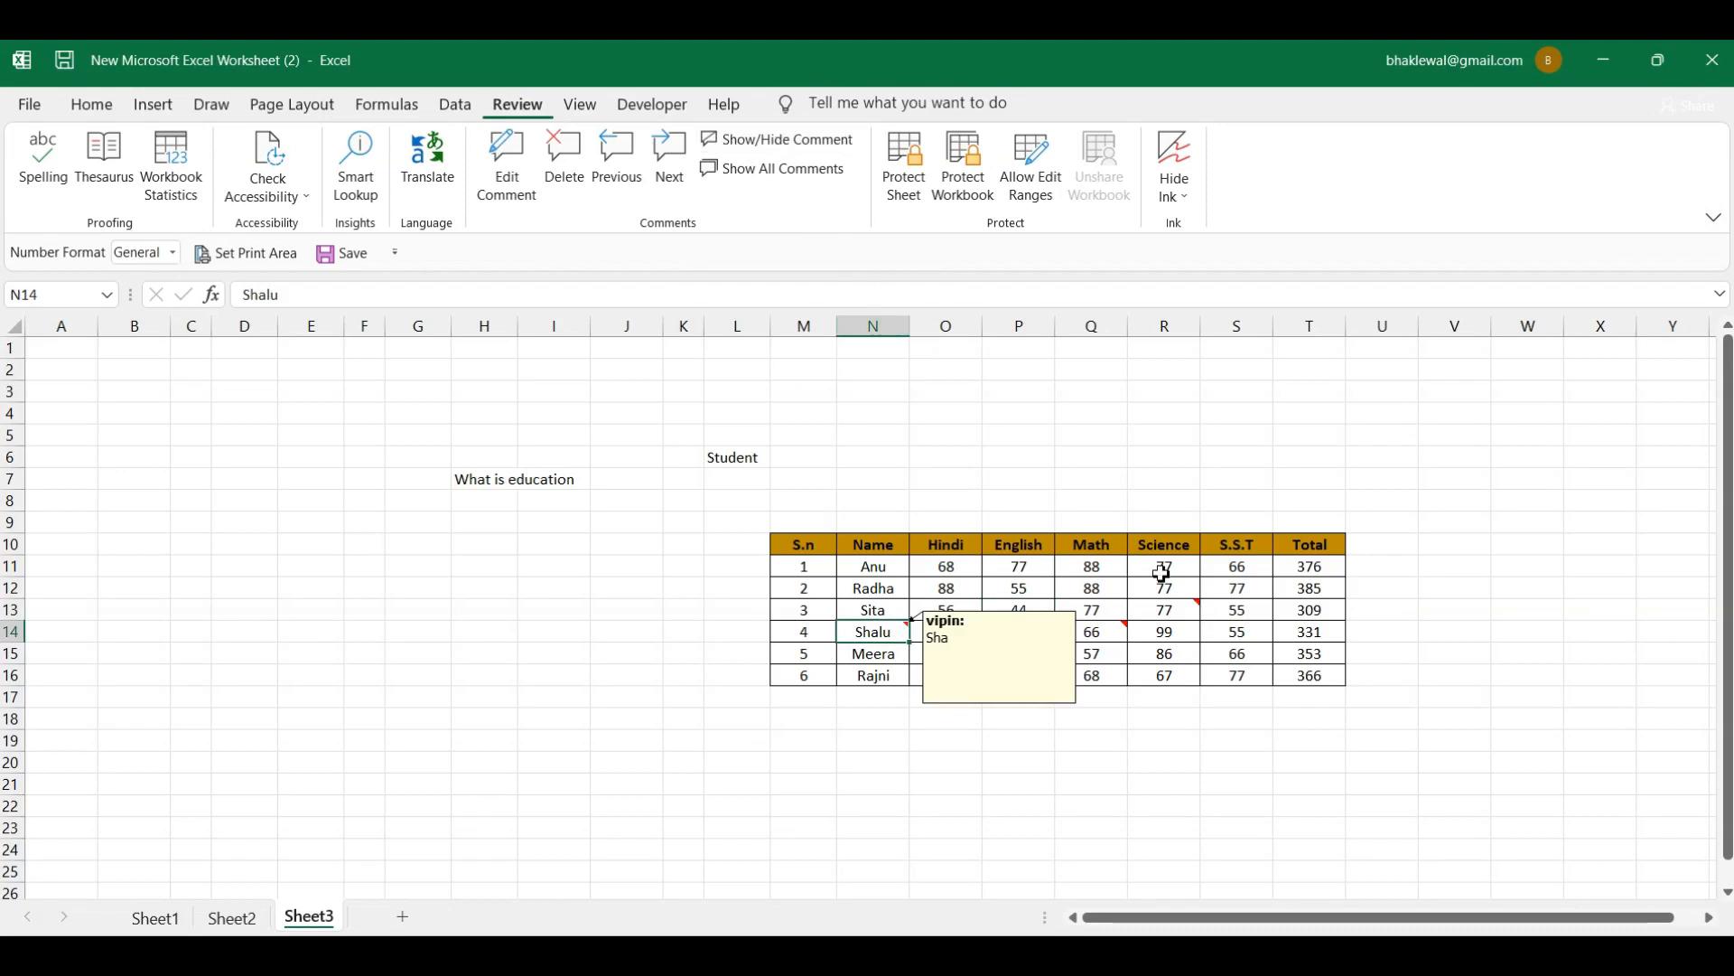
Step: Check a few marks and totals, then hide N14's comment so it shows only on hover
click(1162, 574)
click(1287, 587)
click(1310, 630)
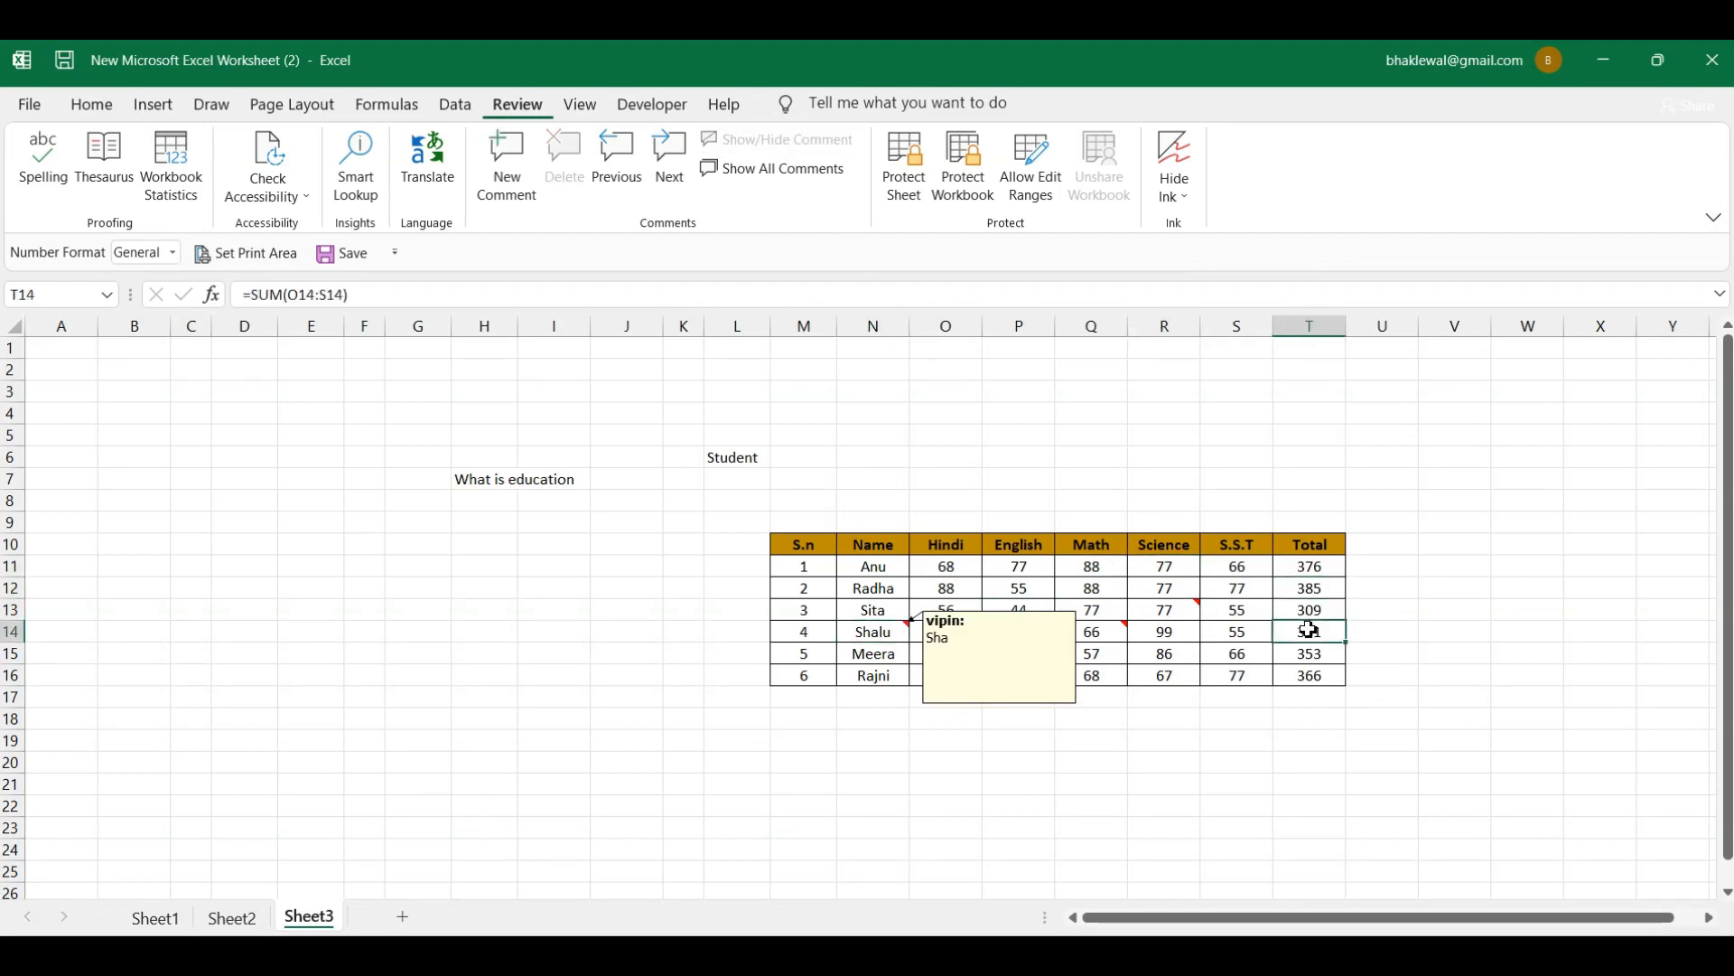
click(1252, 649)
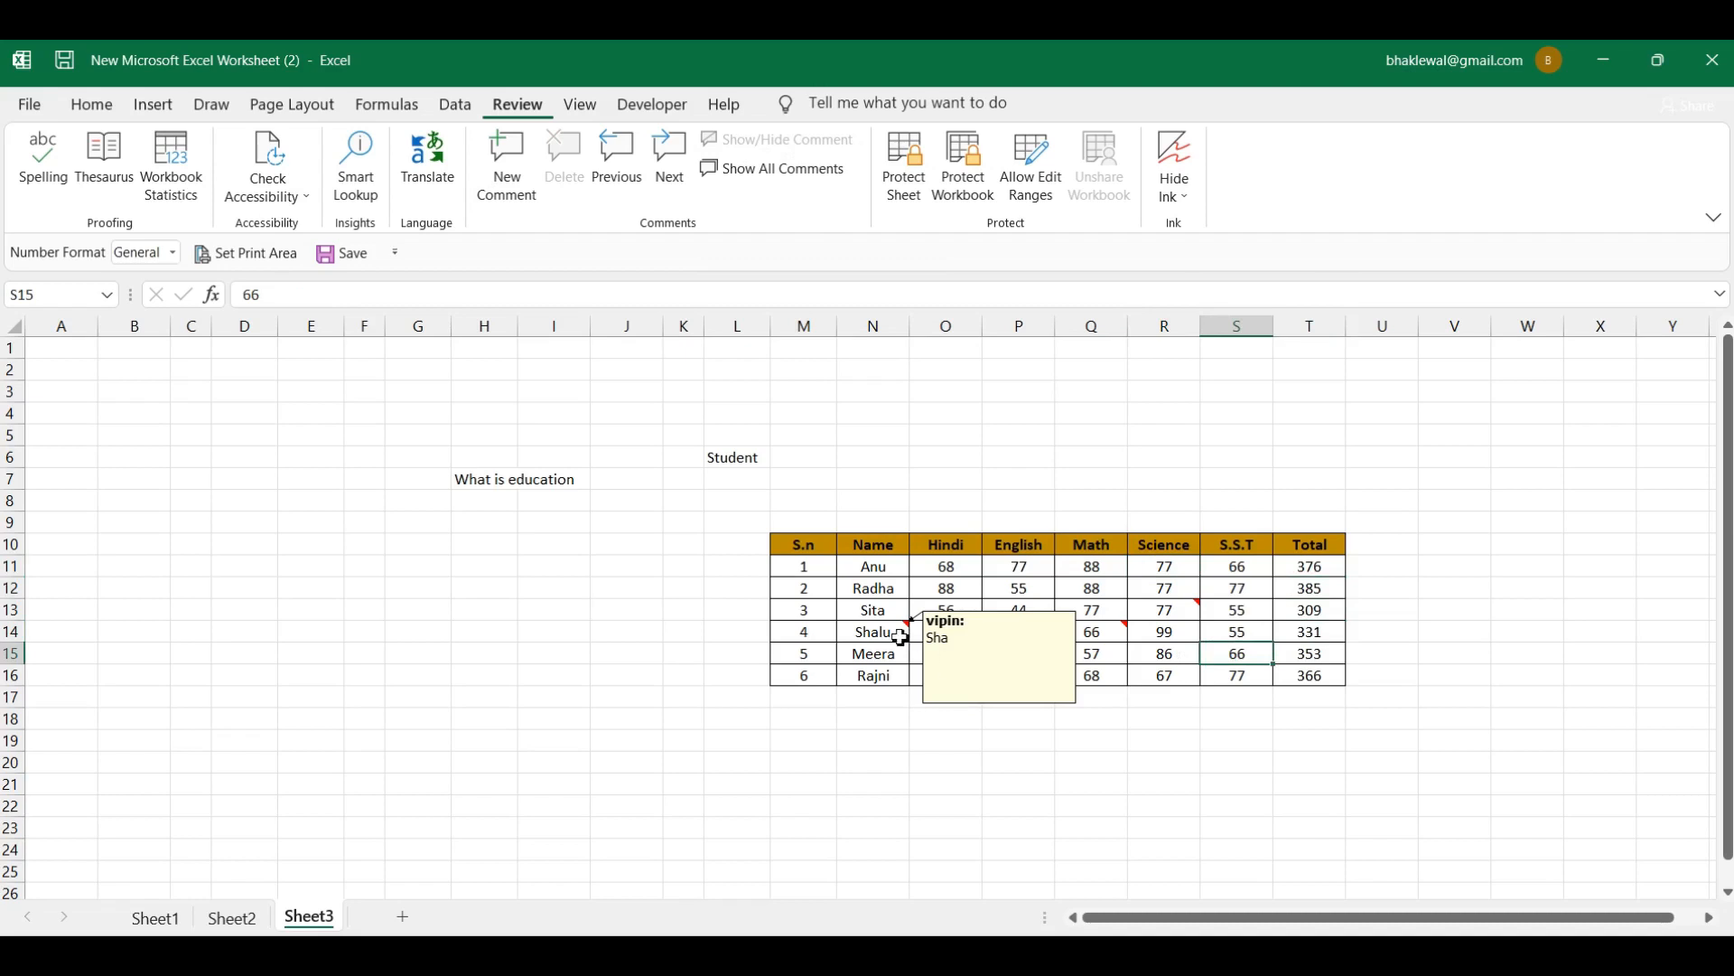
click(900, 637)
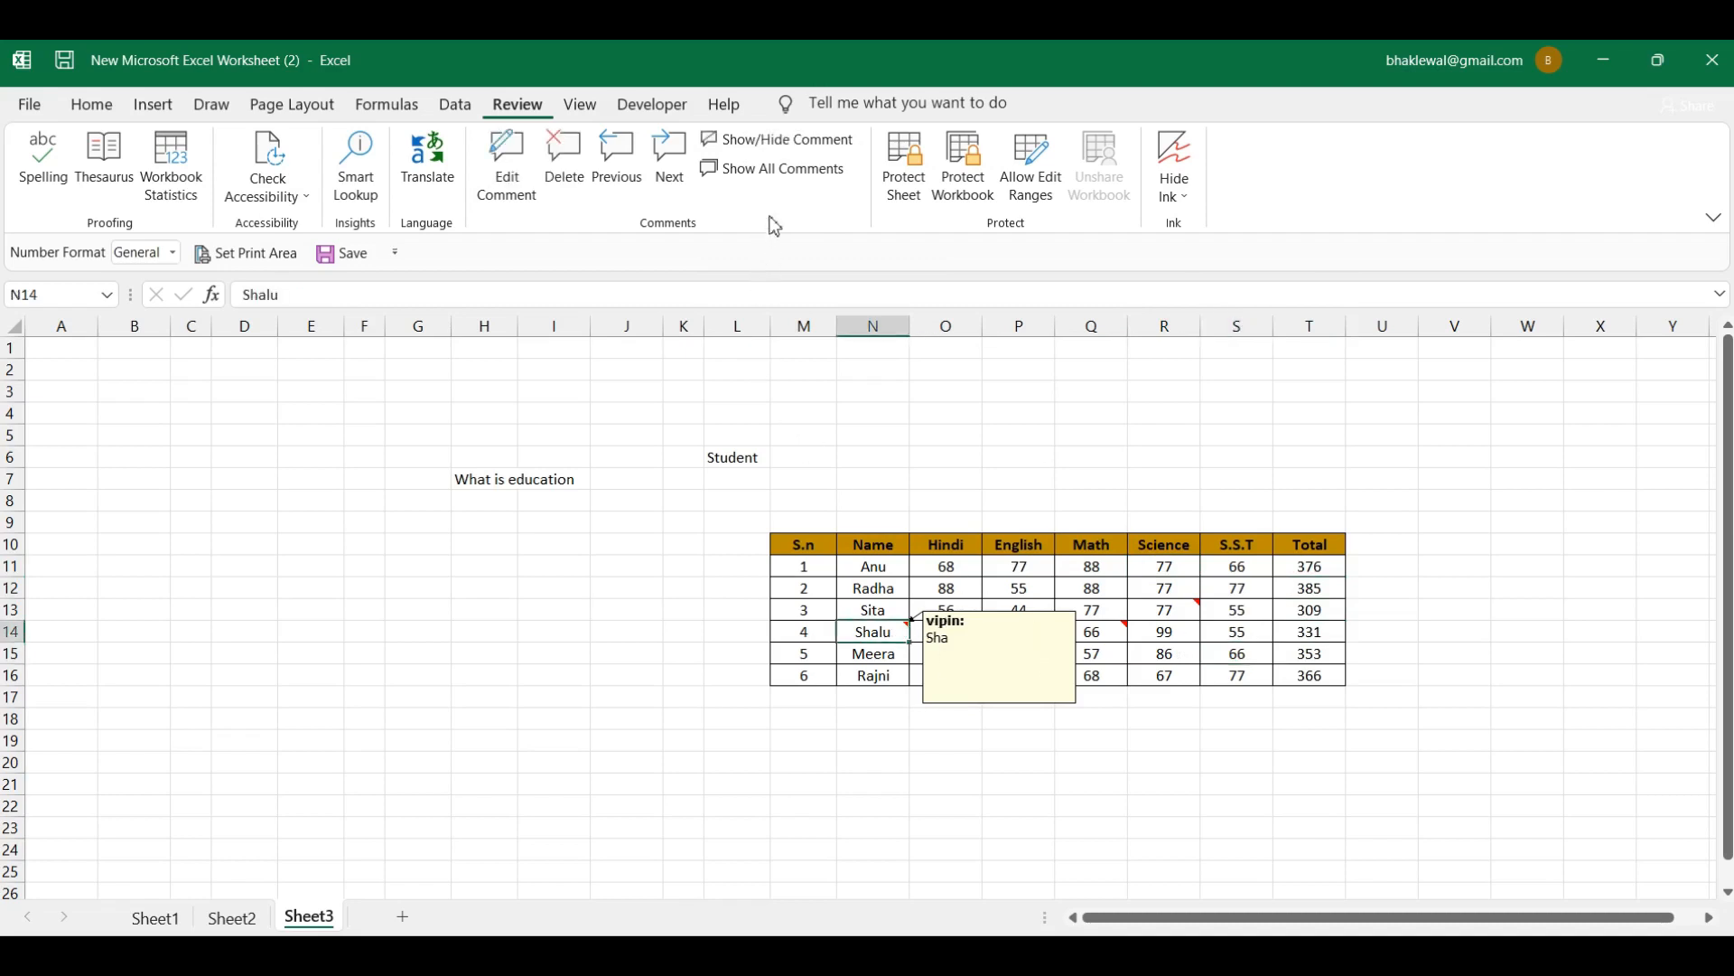
click(779, 140)
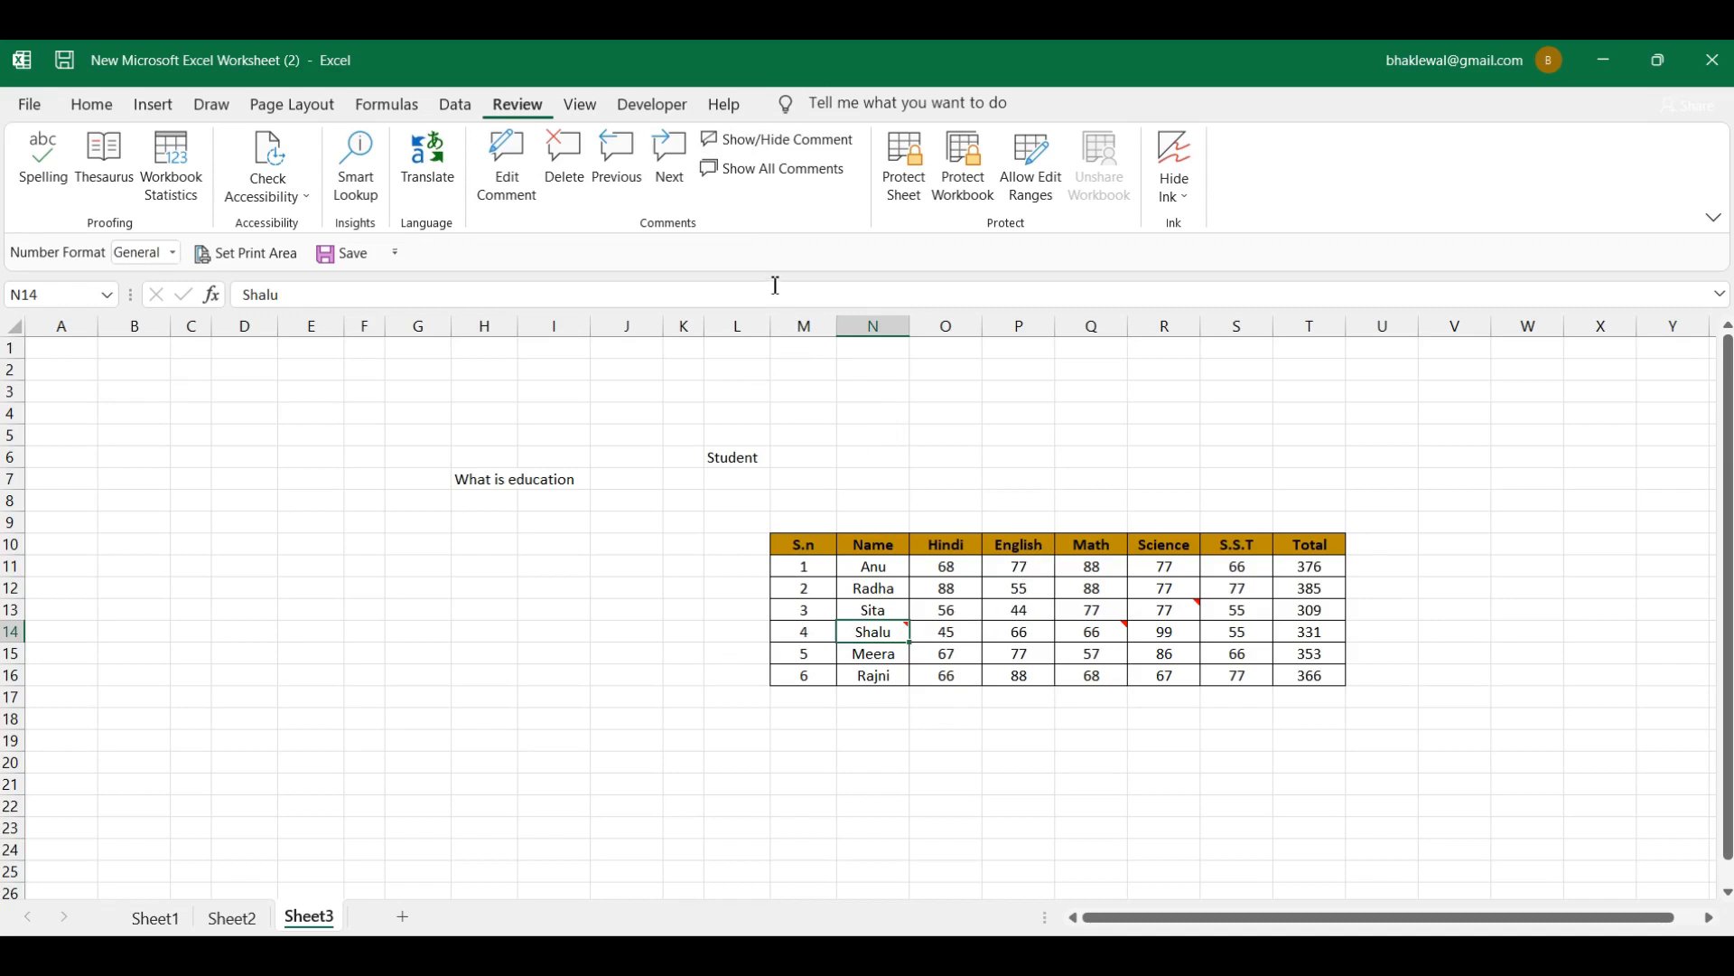
click(802, 173)
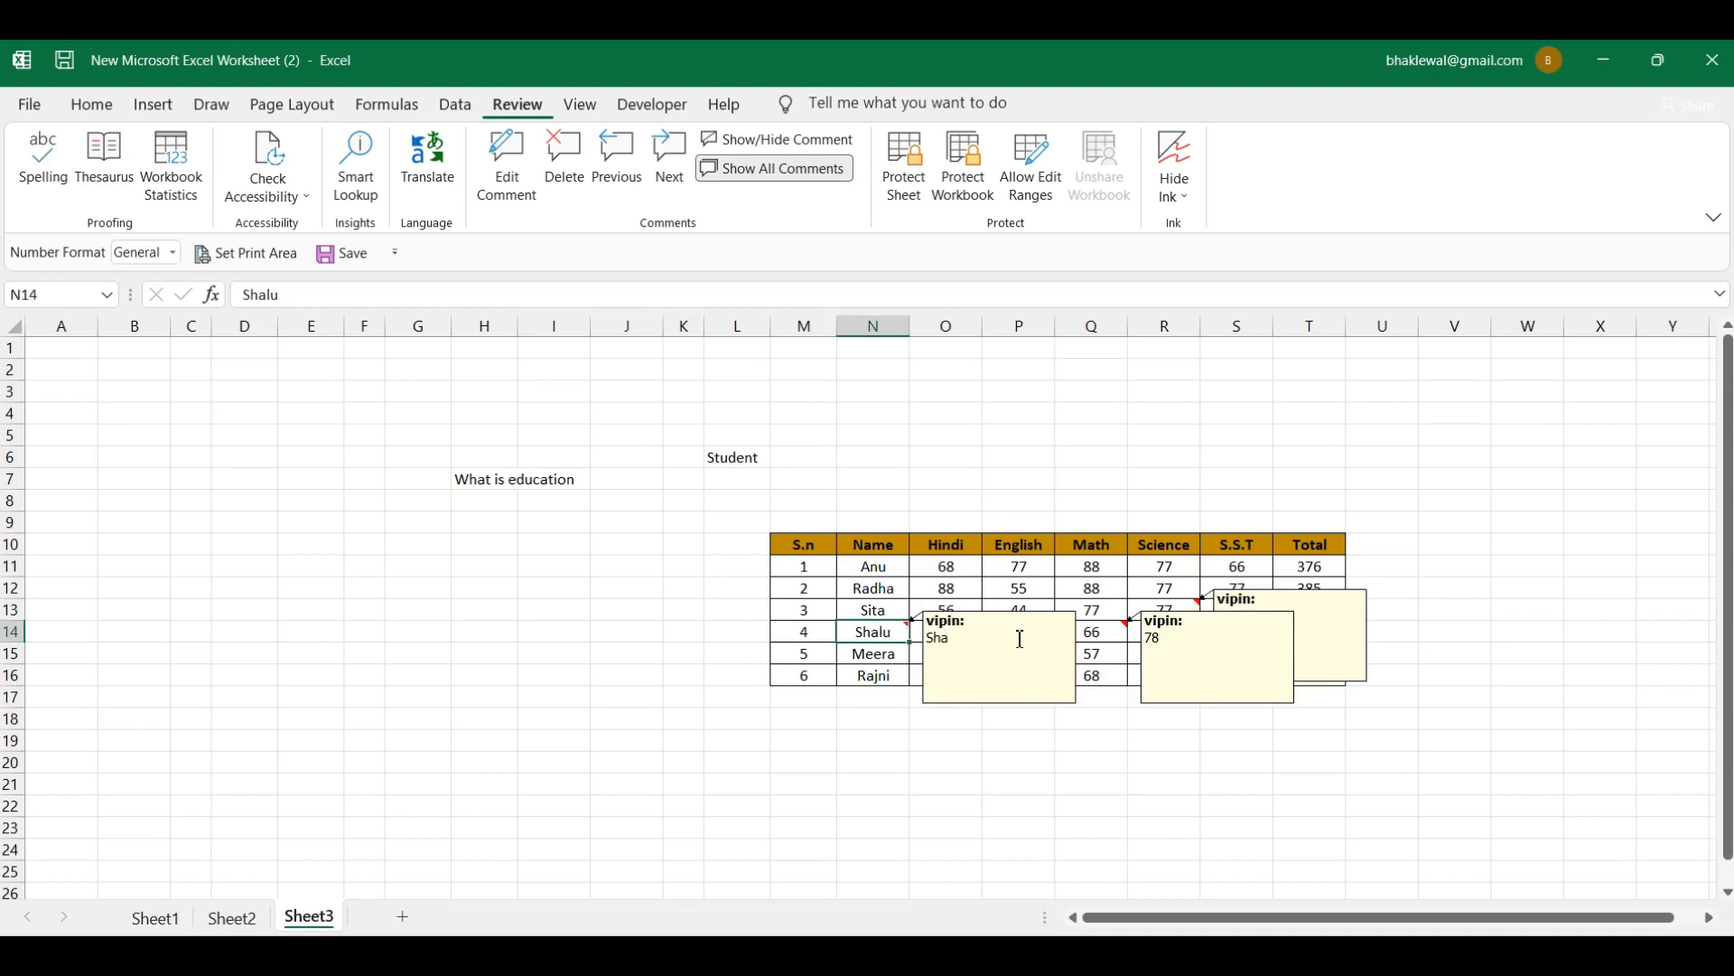
click(1075, 582)
click(1014, 591)
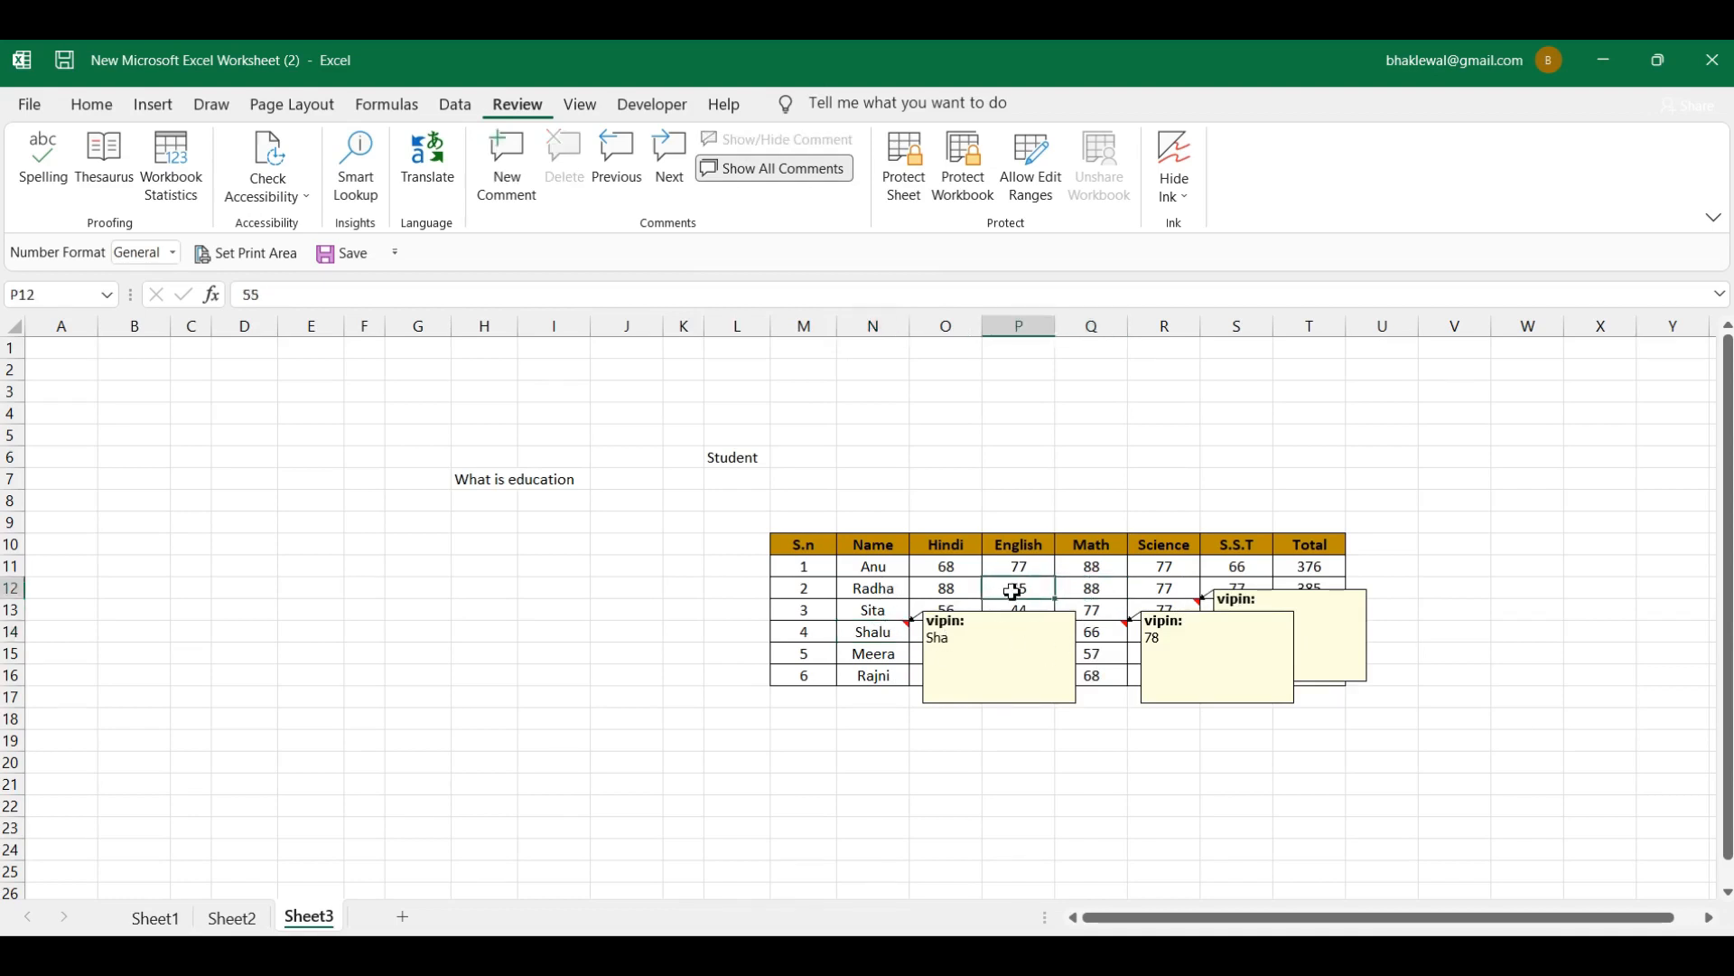
click(946, 596)
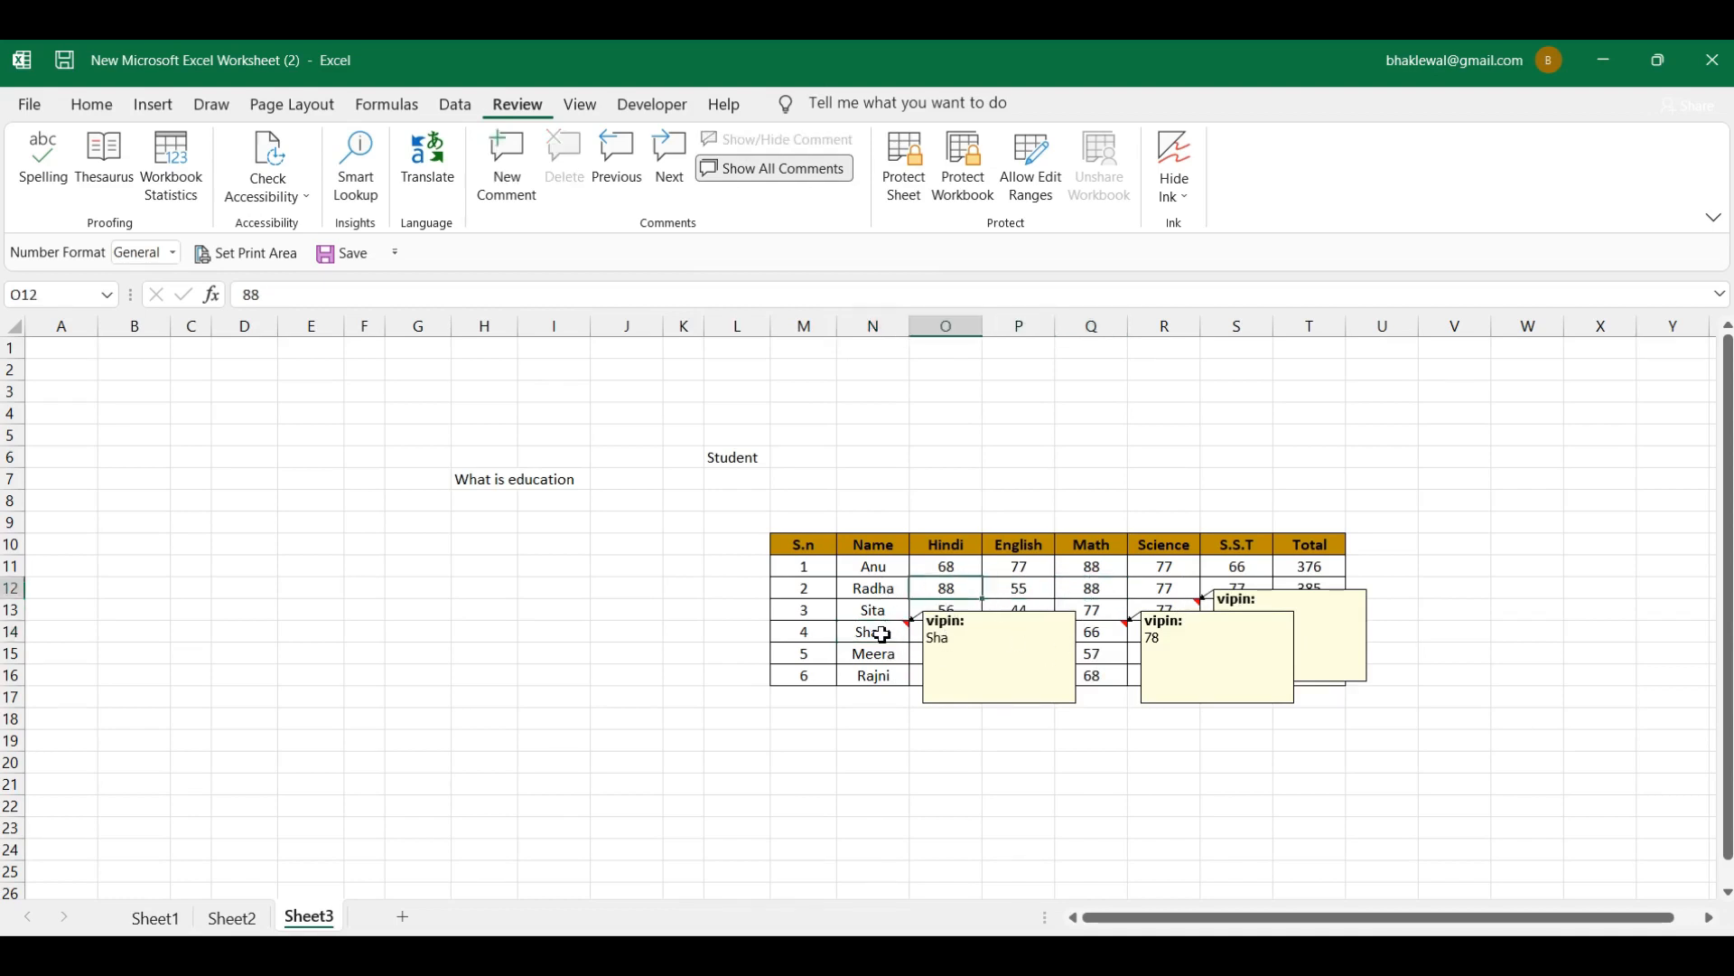
click(883, 635)
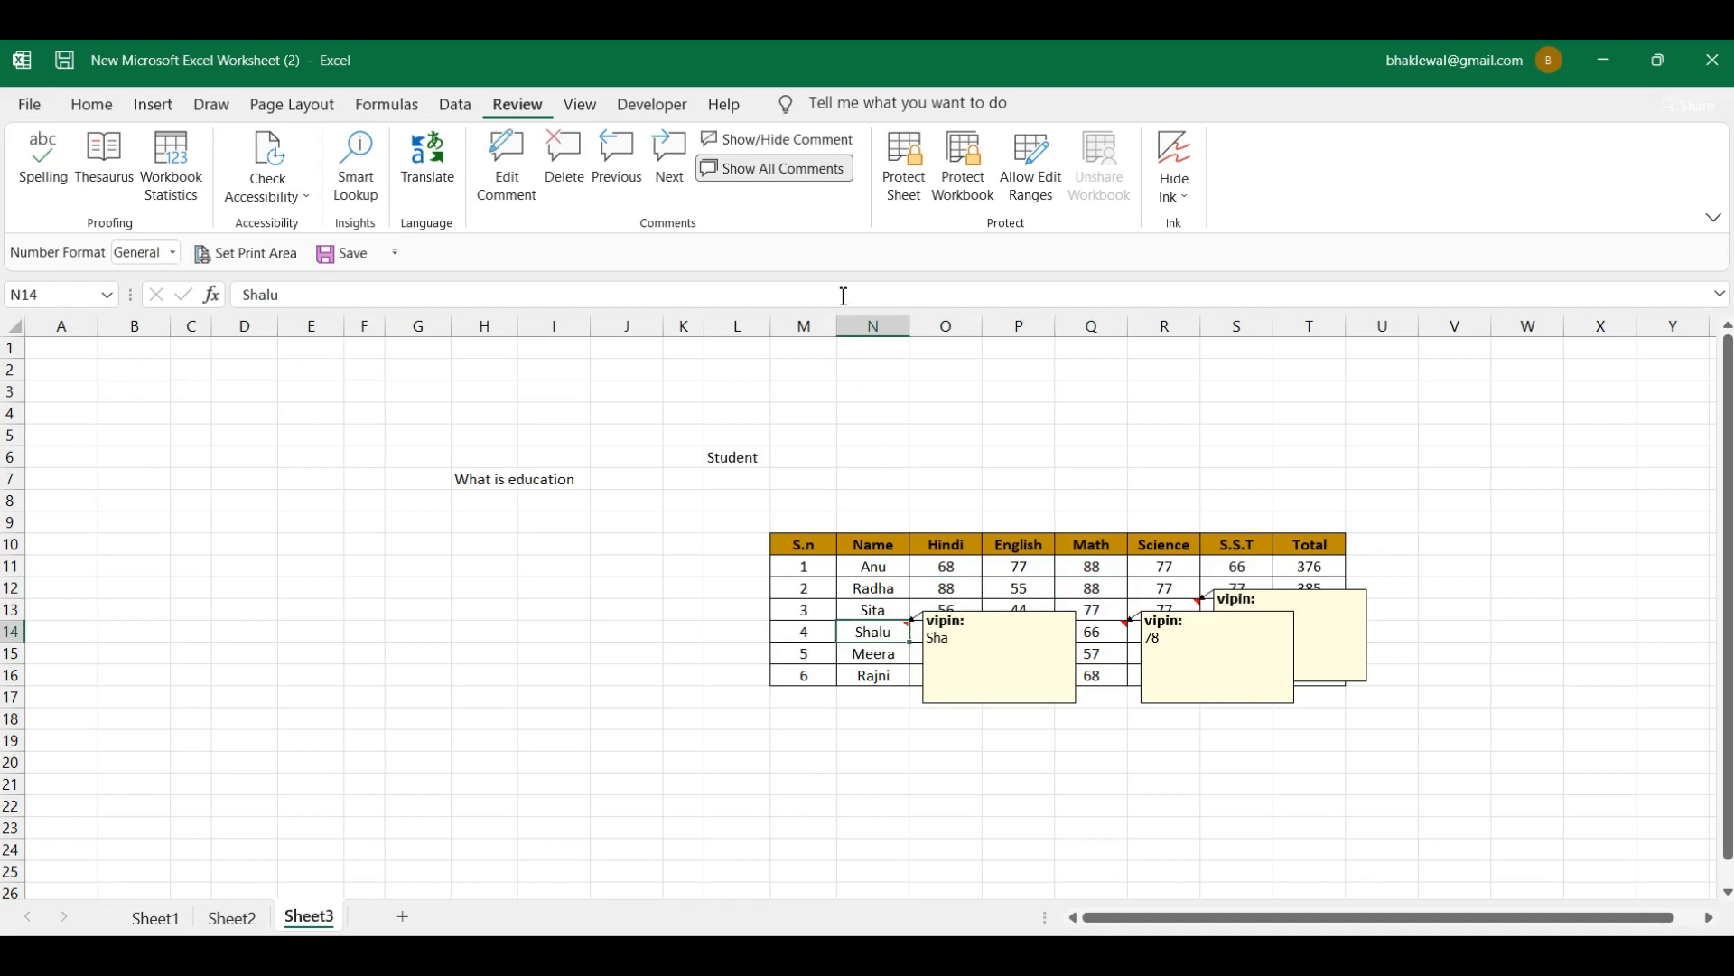
click(777, 172)
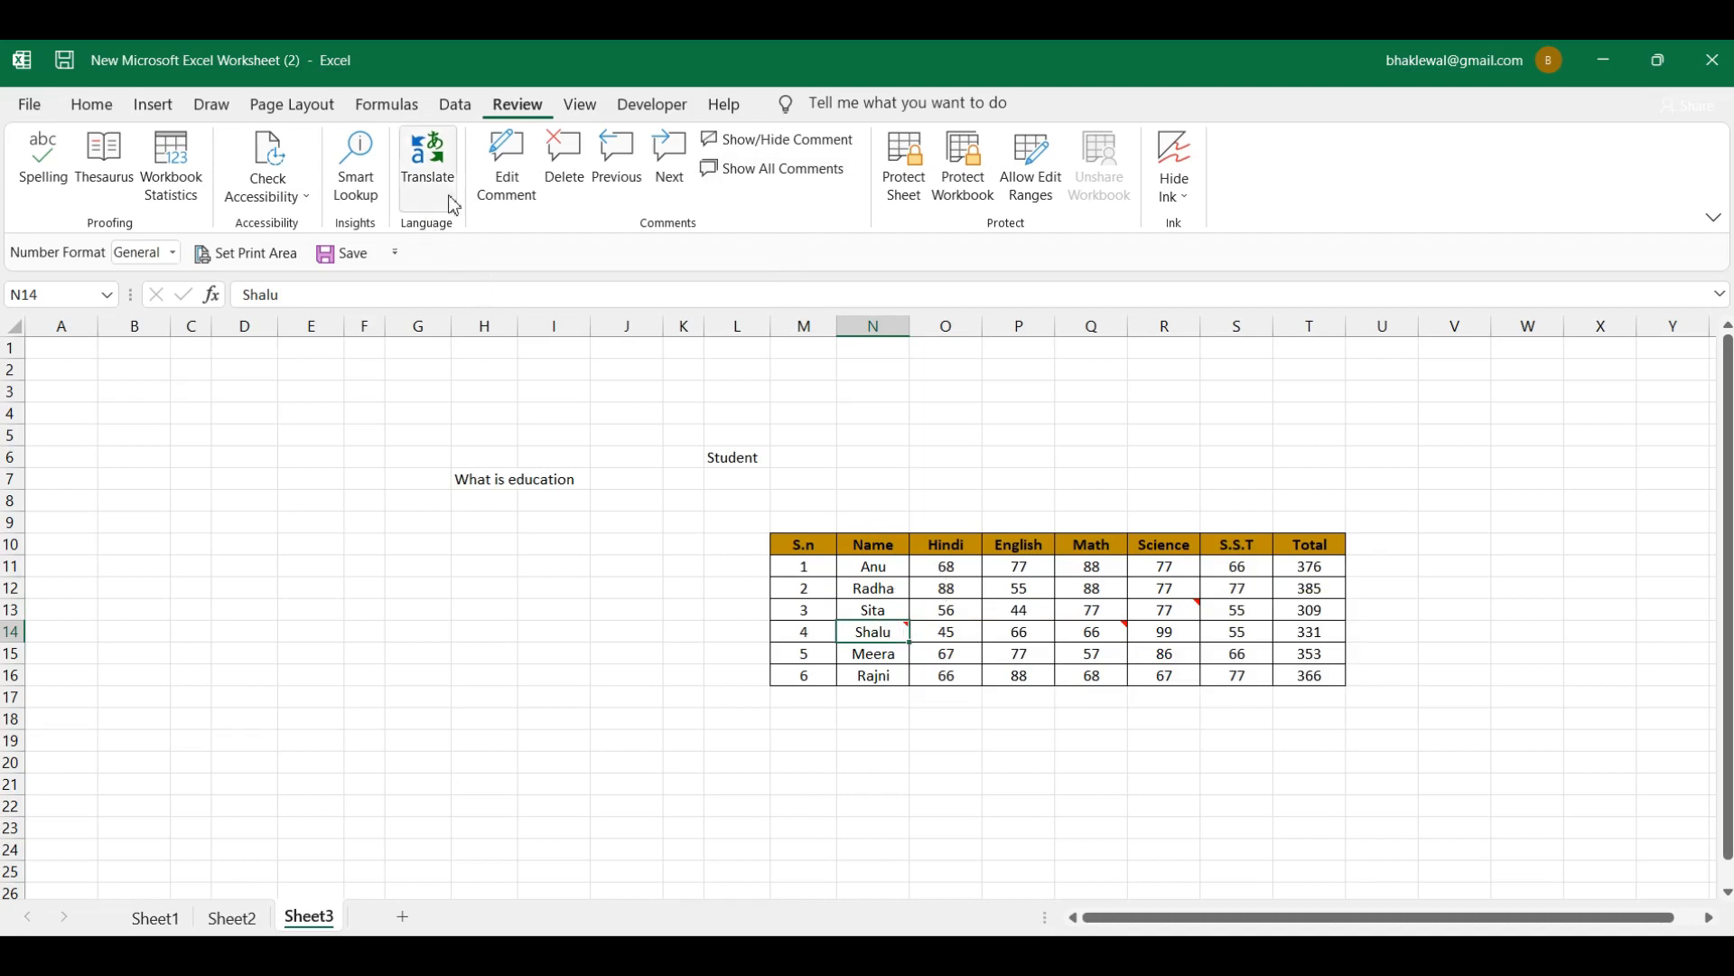
Step: Delete the comments on N14 (Shalu's name), Q14 (her Math mark) and R13 (Sita's Science mark)
click(553, 172)
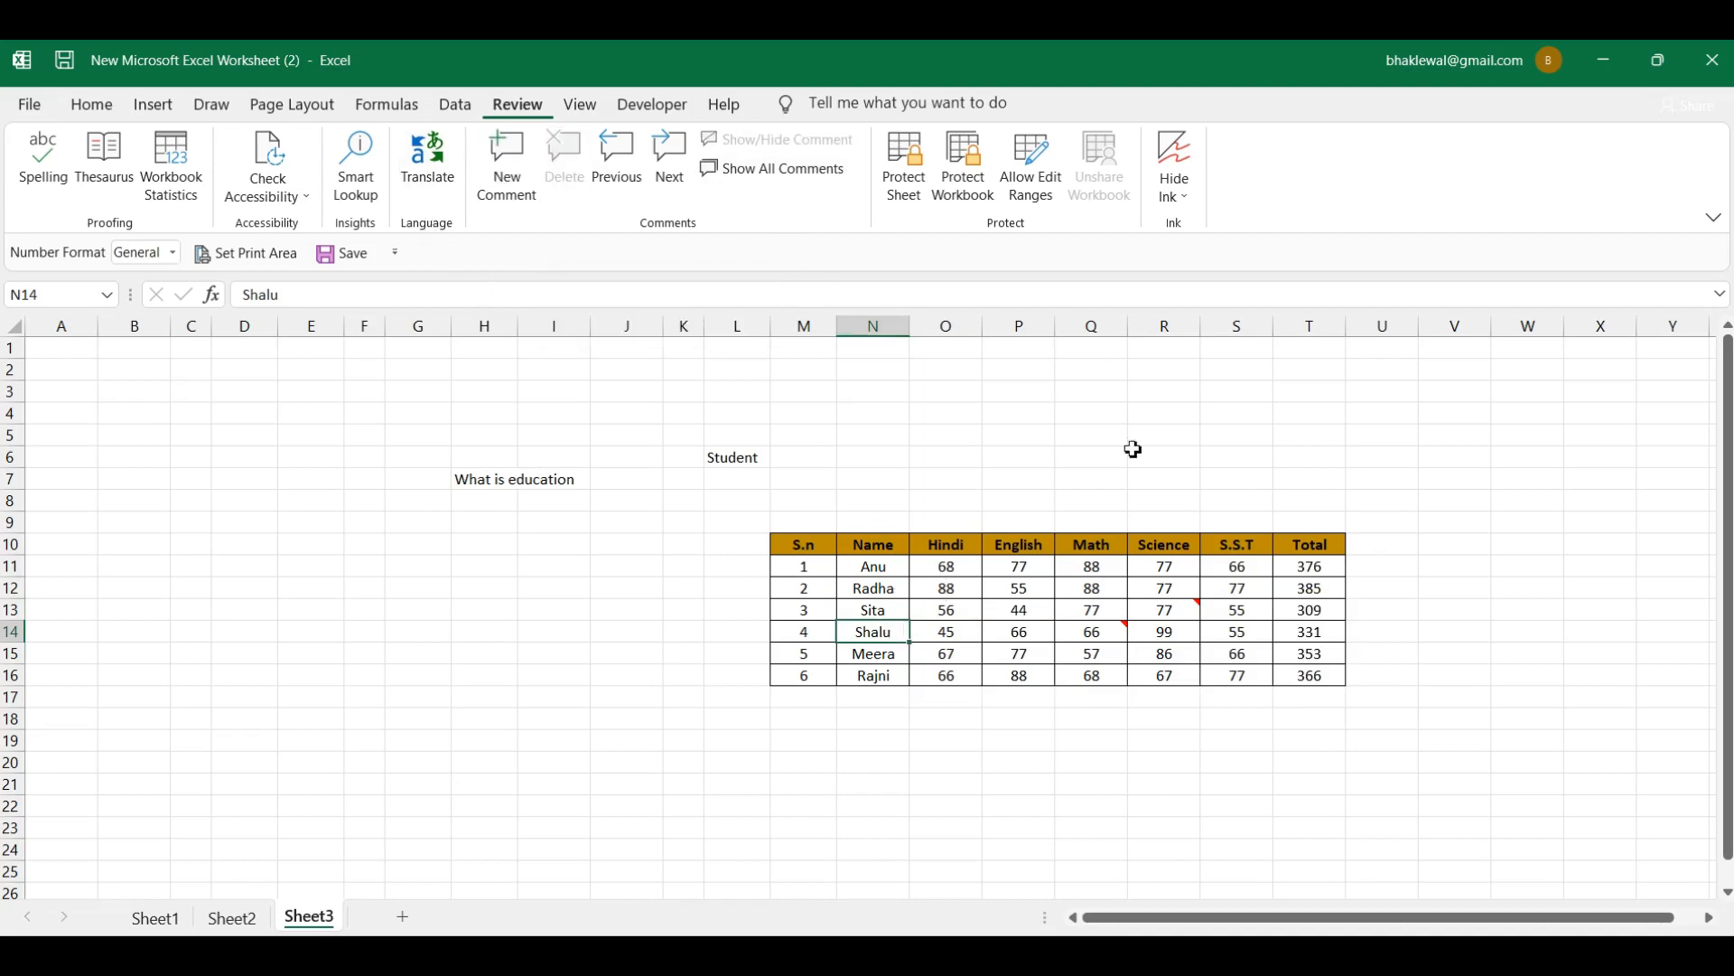
click(1093, 629)
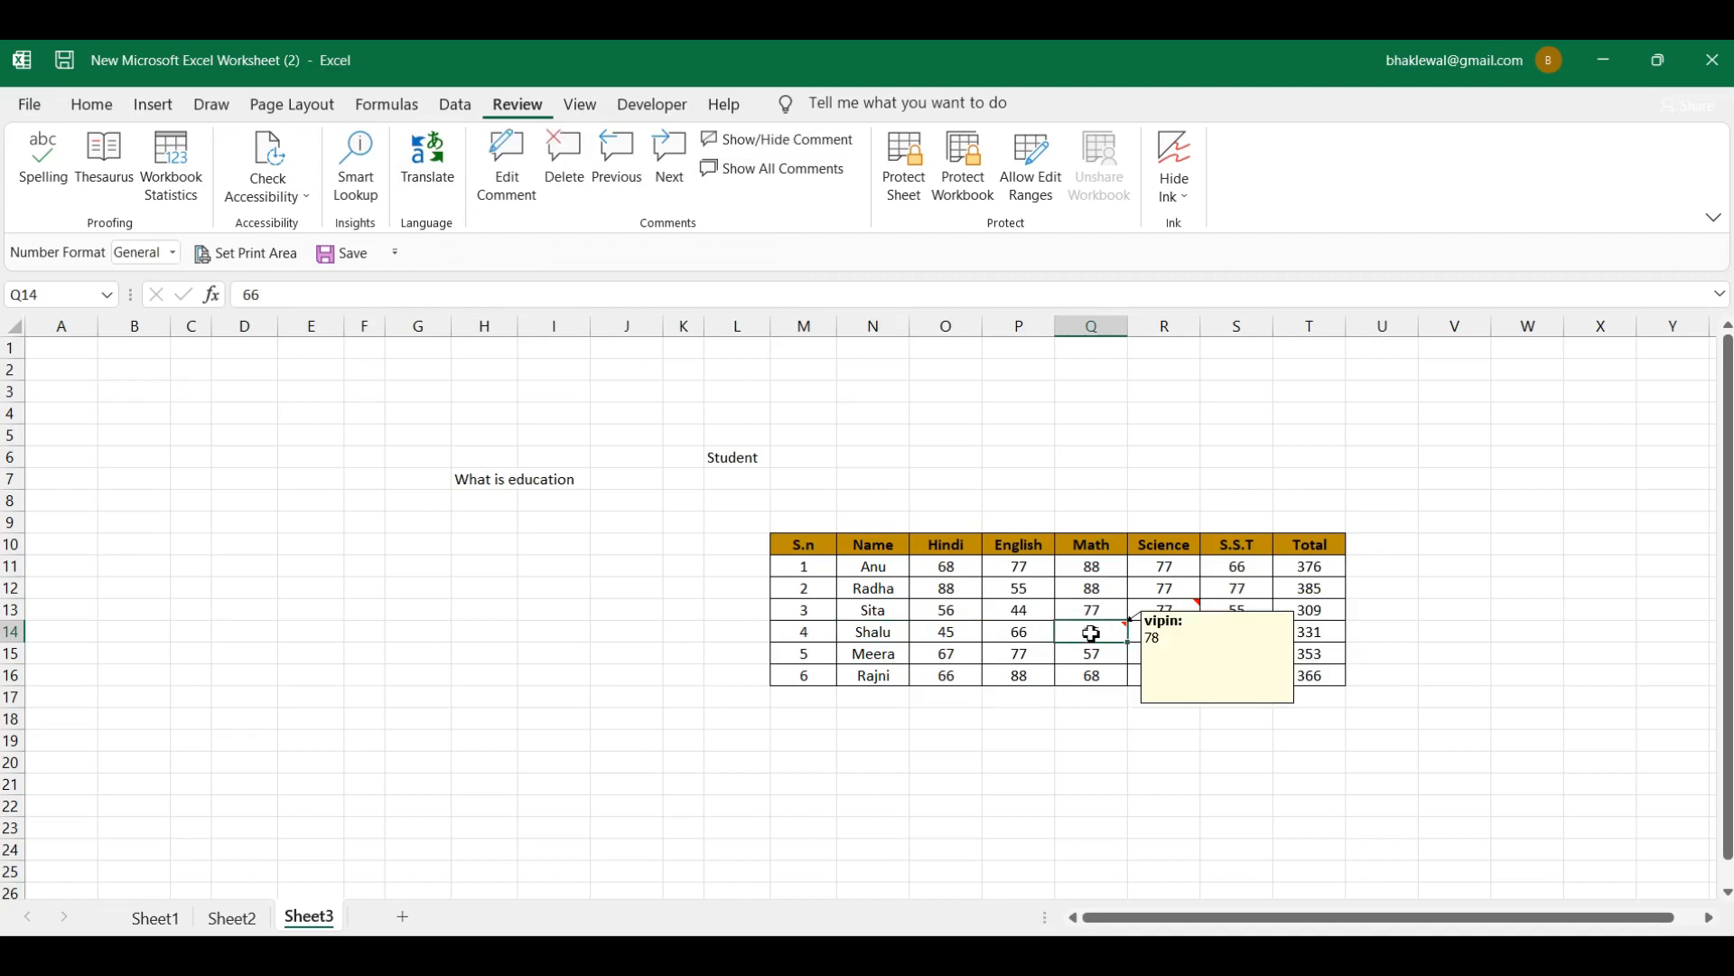
click(590, 171)
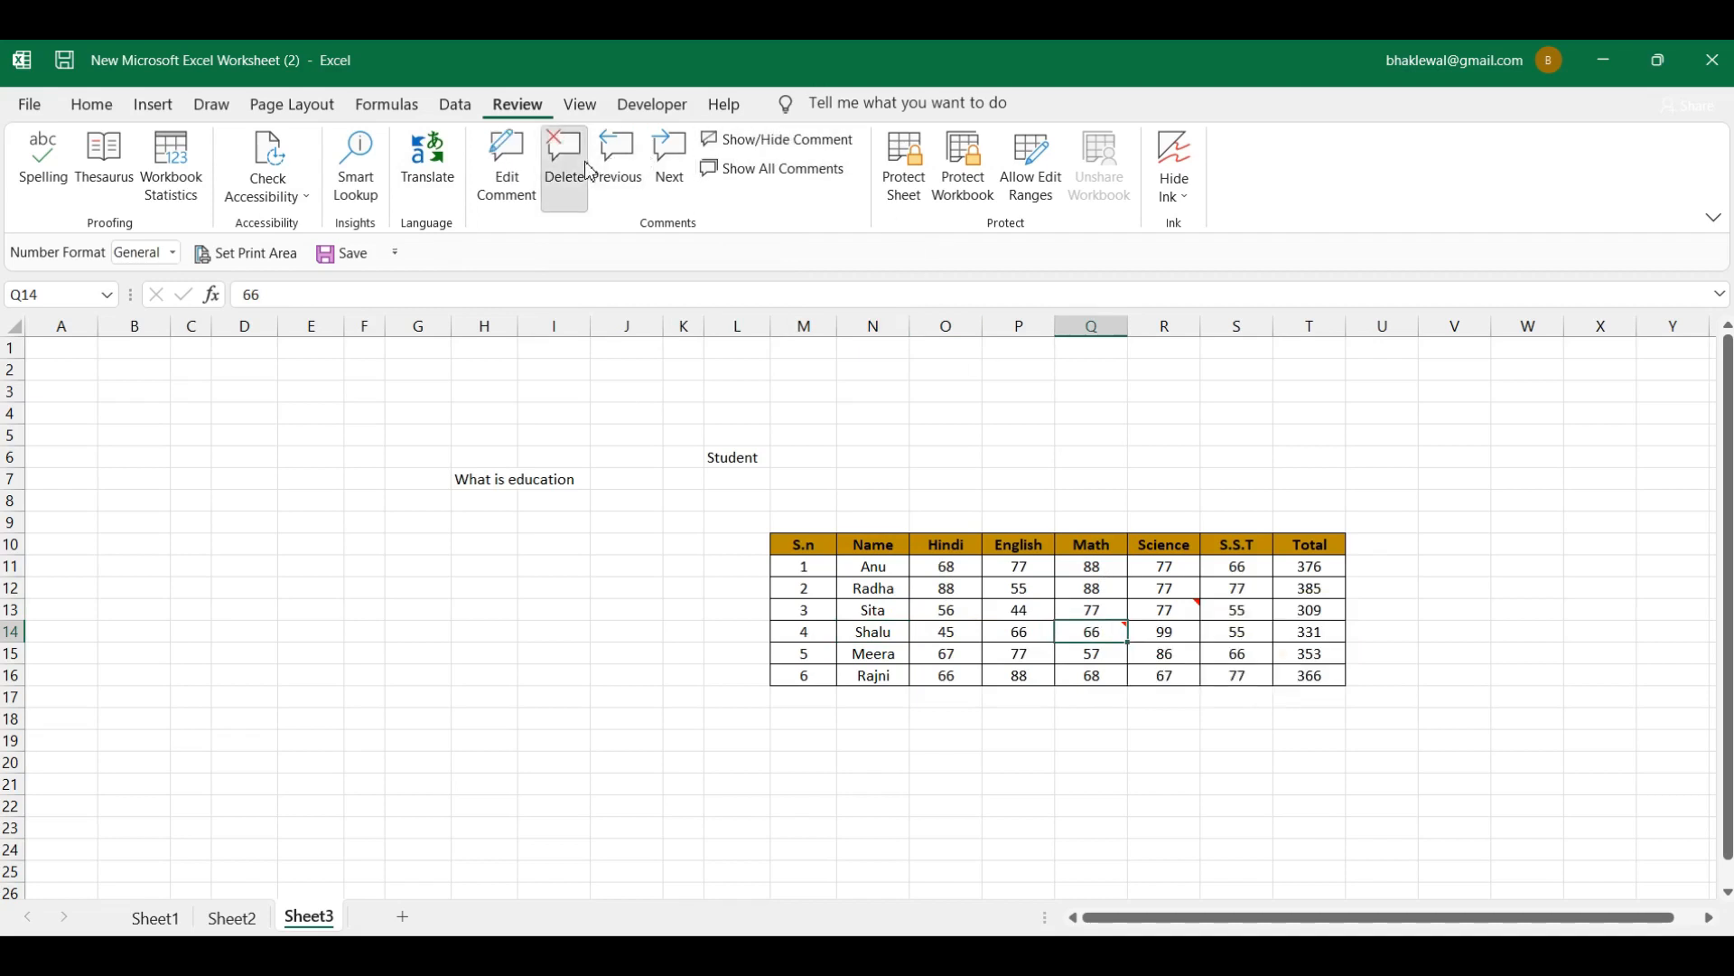
click(1198, 614)
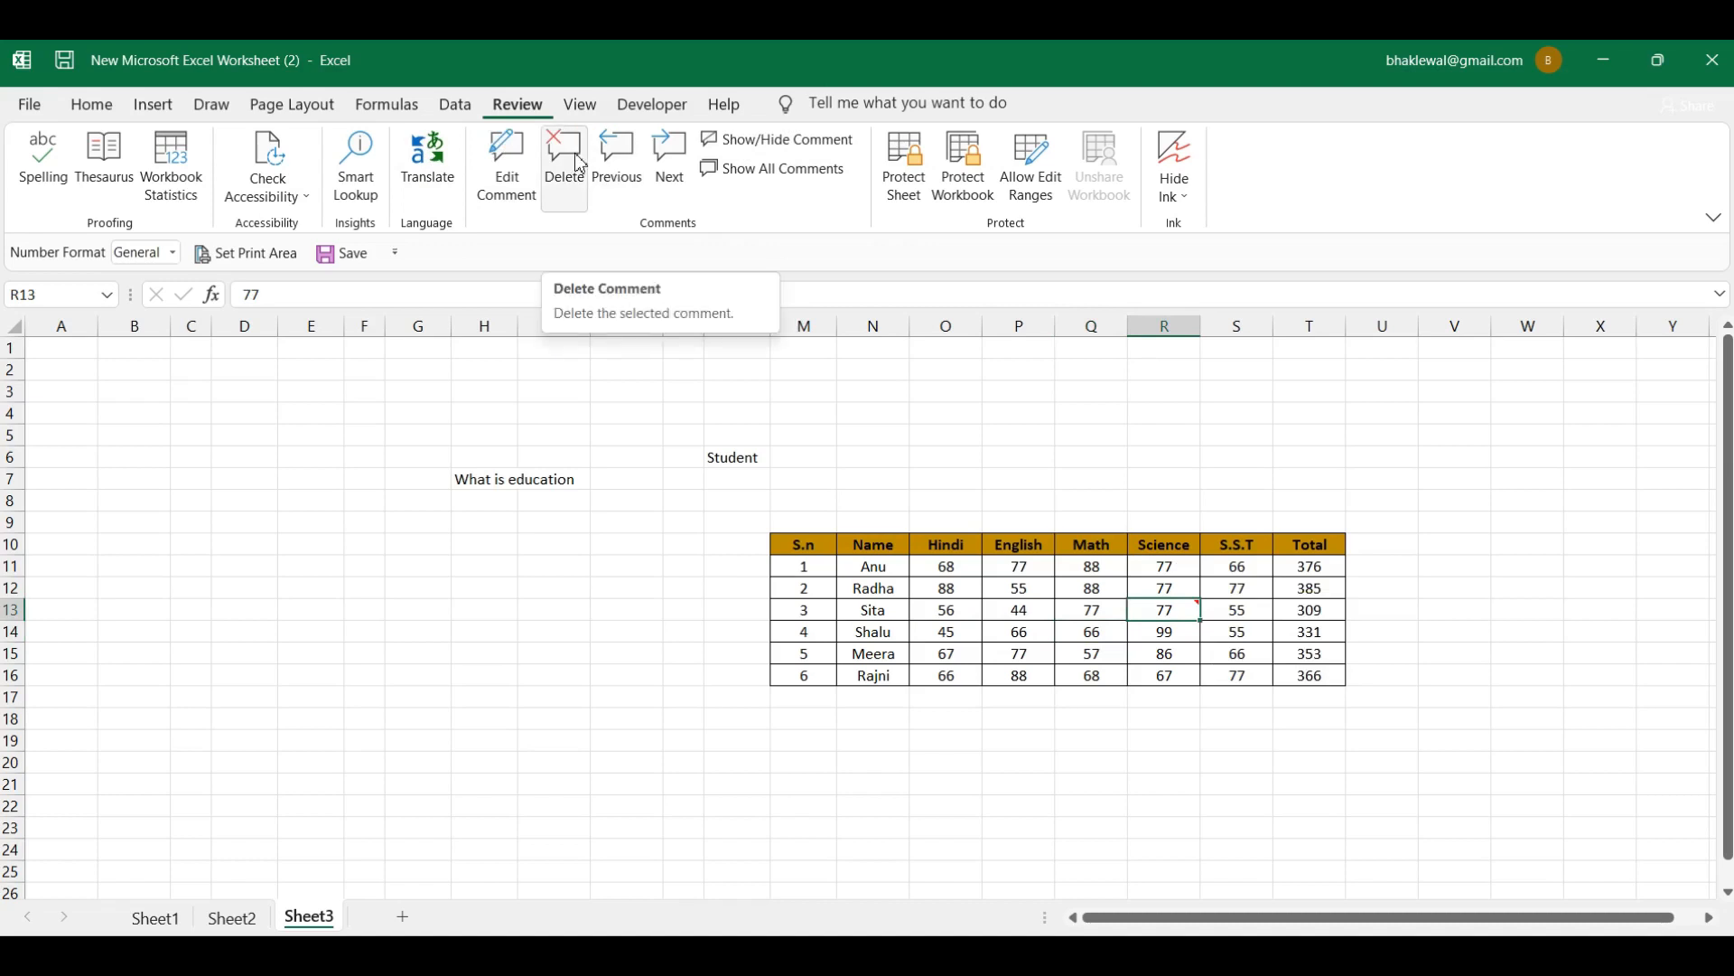
click(568, 167)
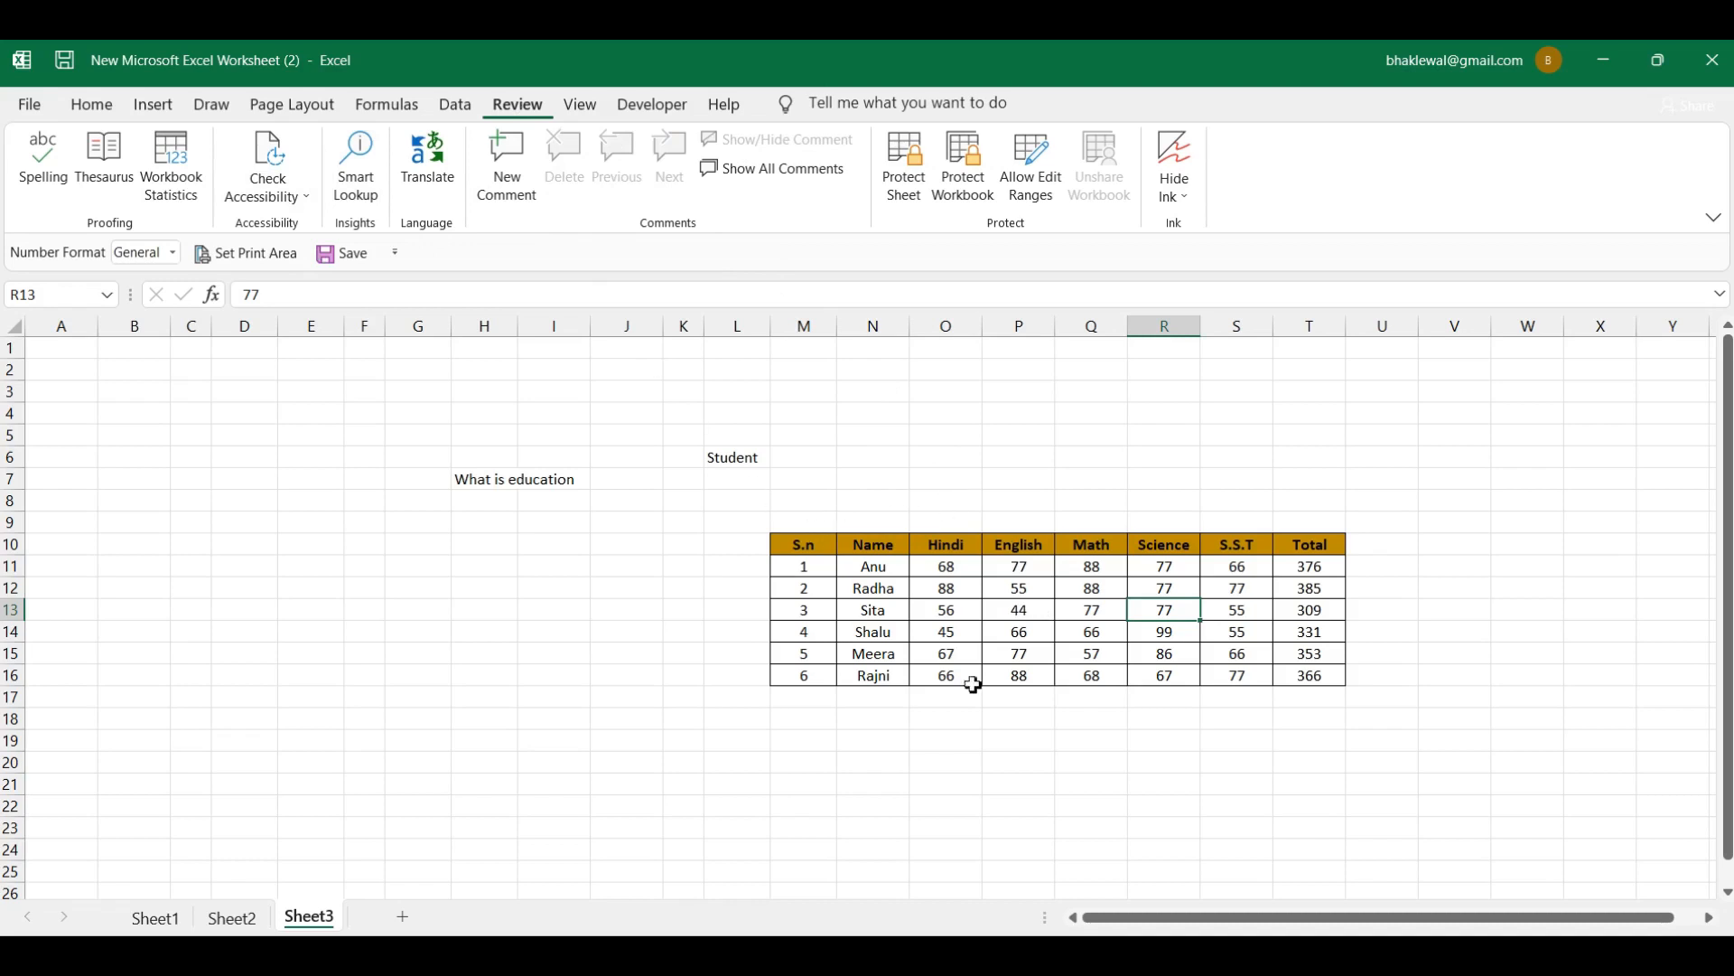
click(1013, 593)
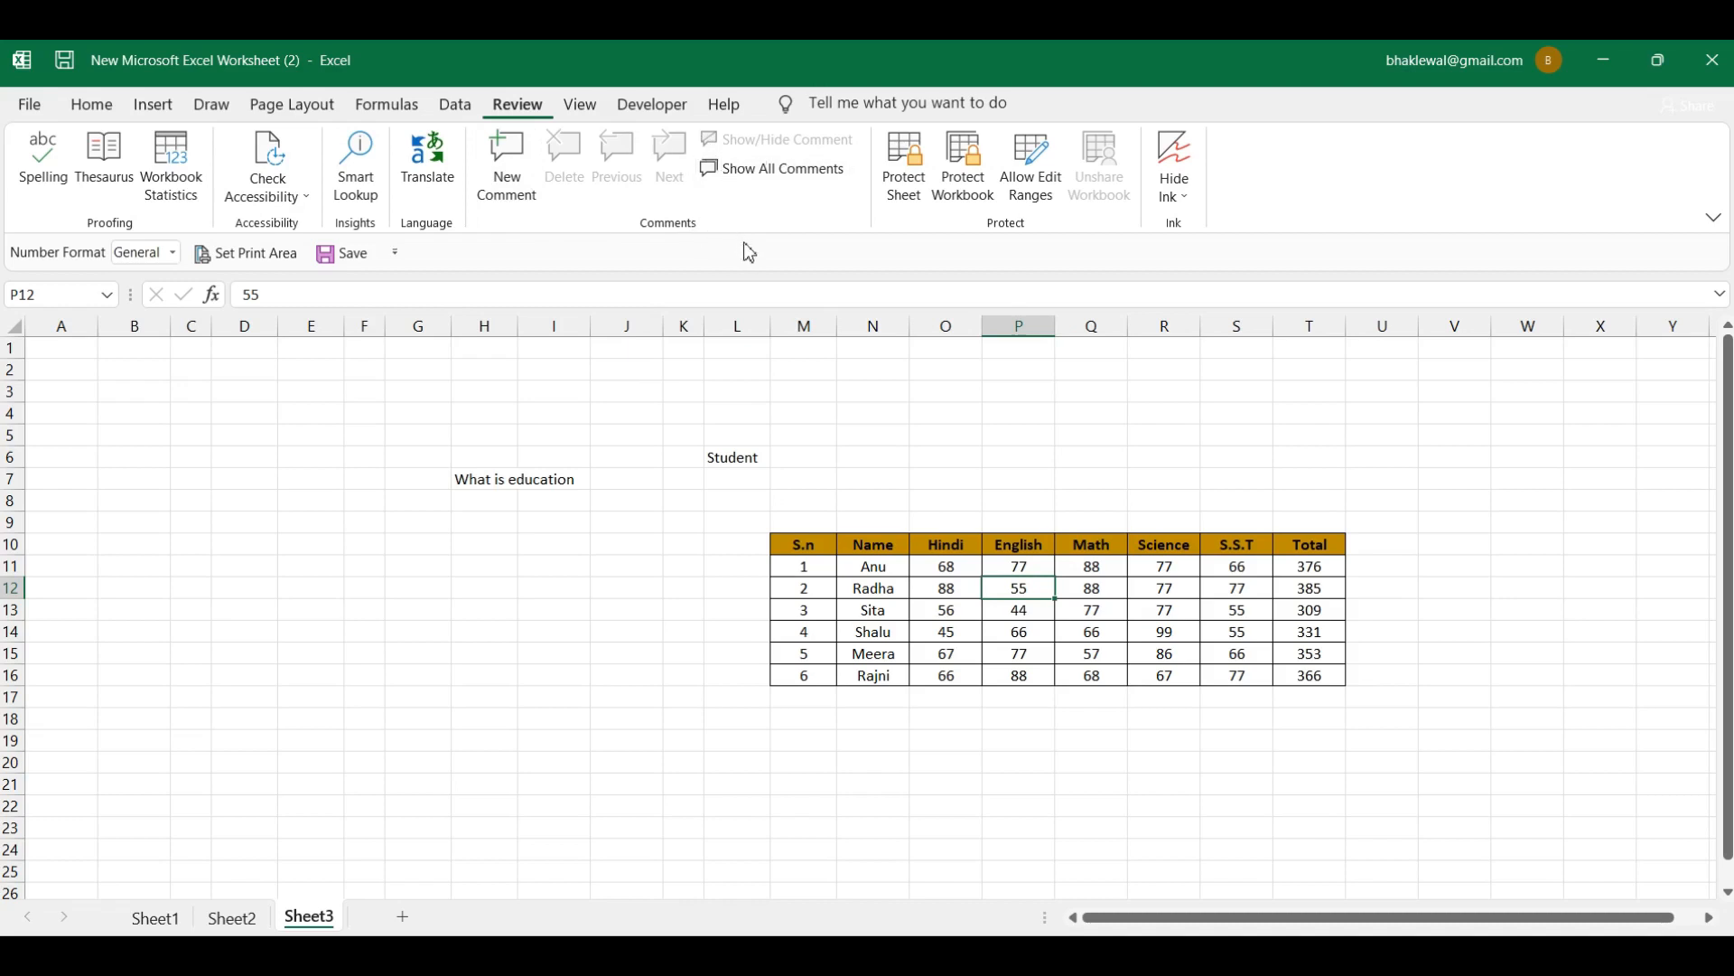
click(1004, 633)
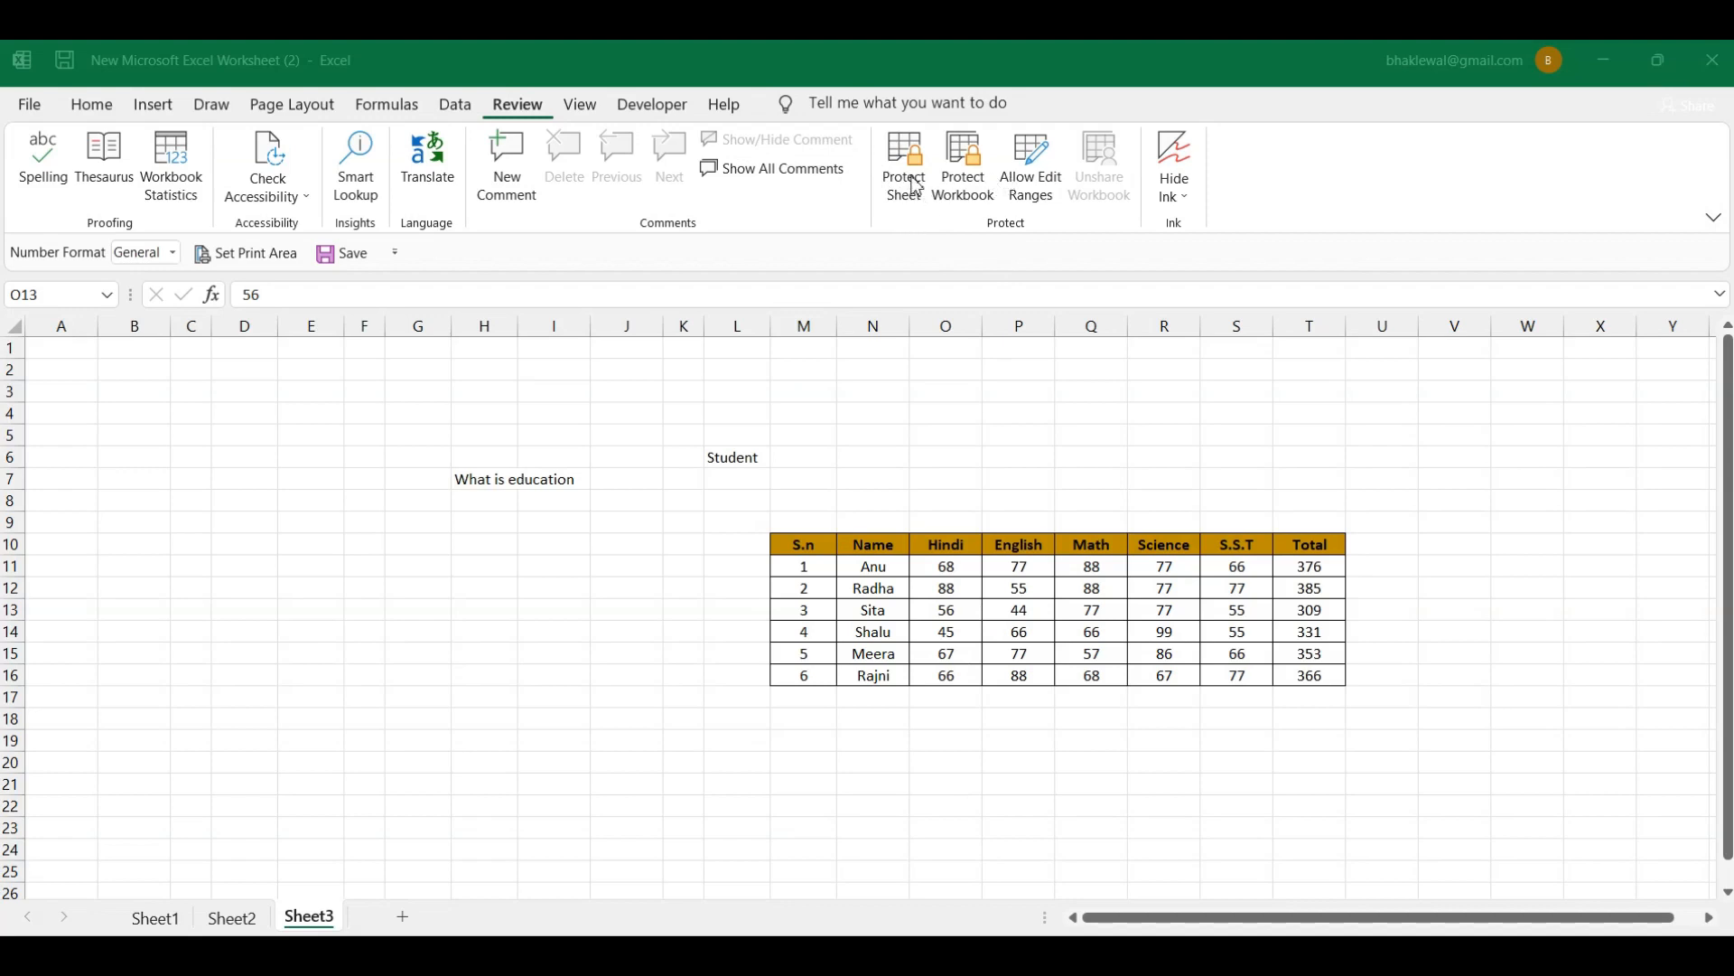
click(1020, 599)
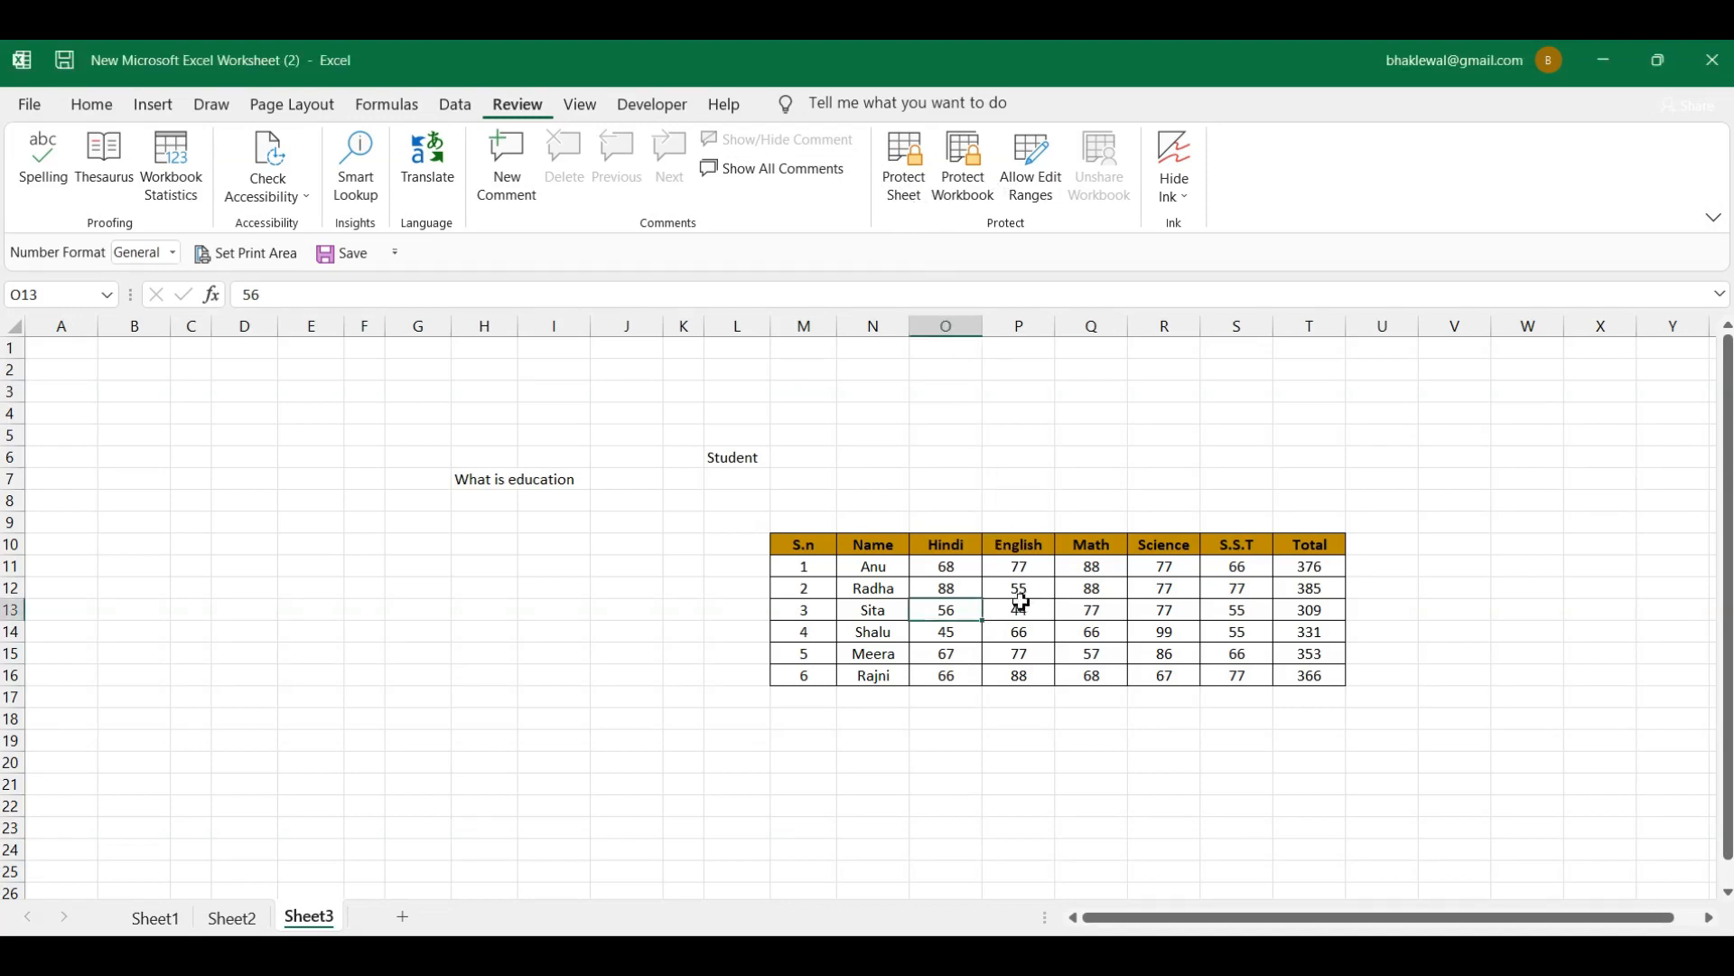
click(1019, 607)
Step: Replace Sita's English mark in P13, changing 44 to 88 so her total reads 353
click(1014, 588)
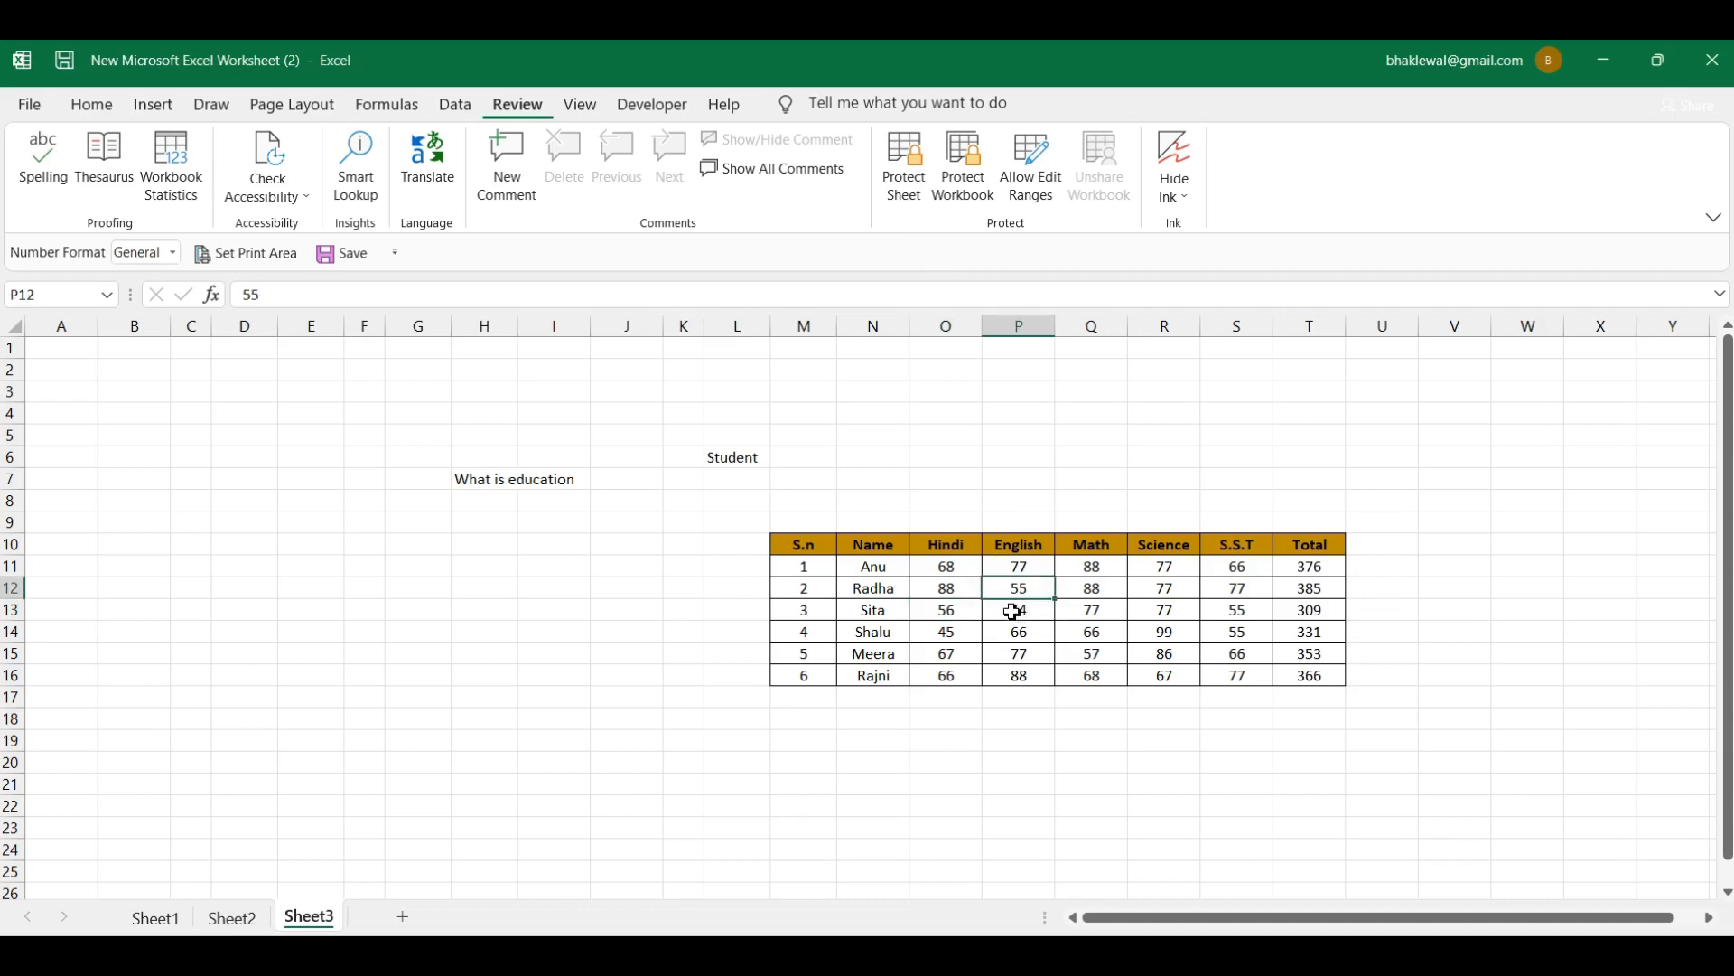
click(1030, 616)
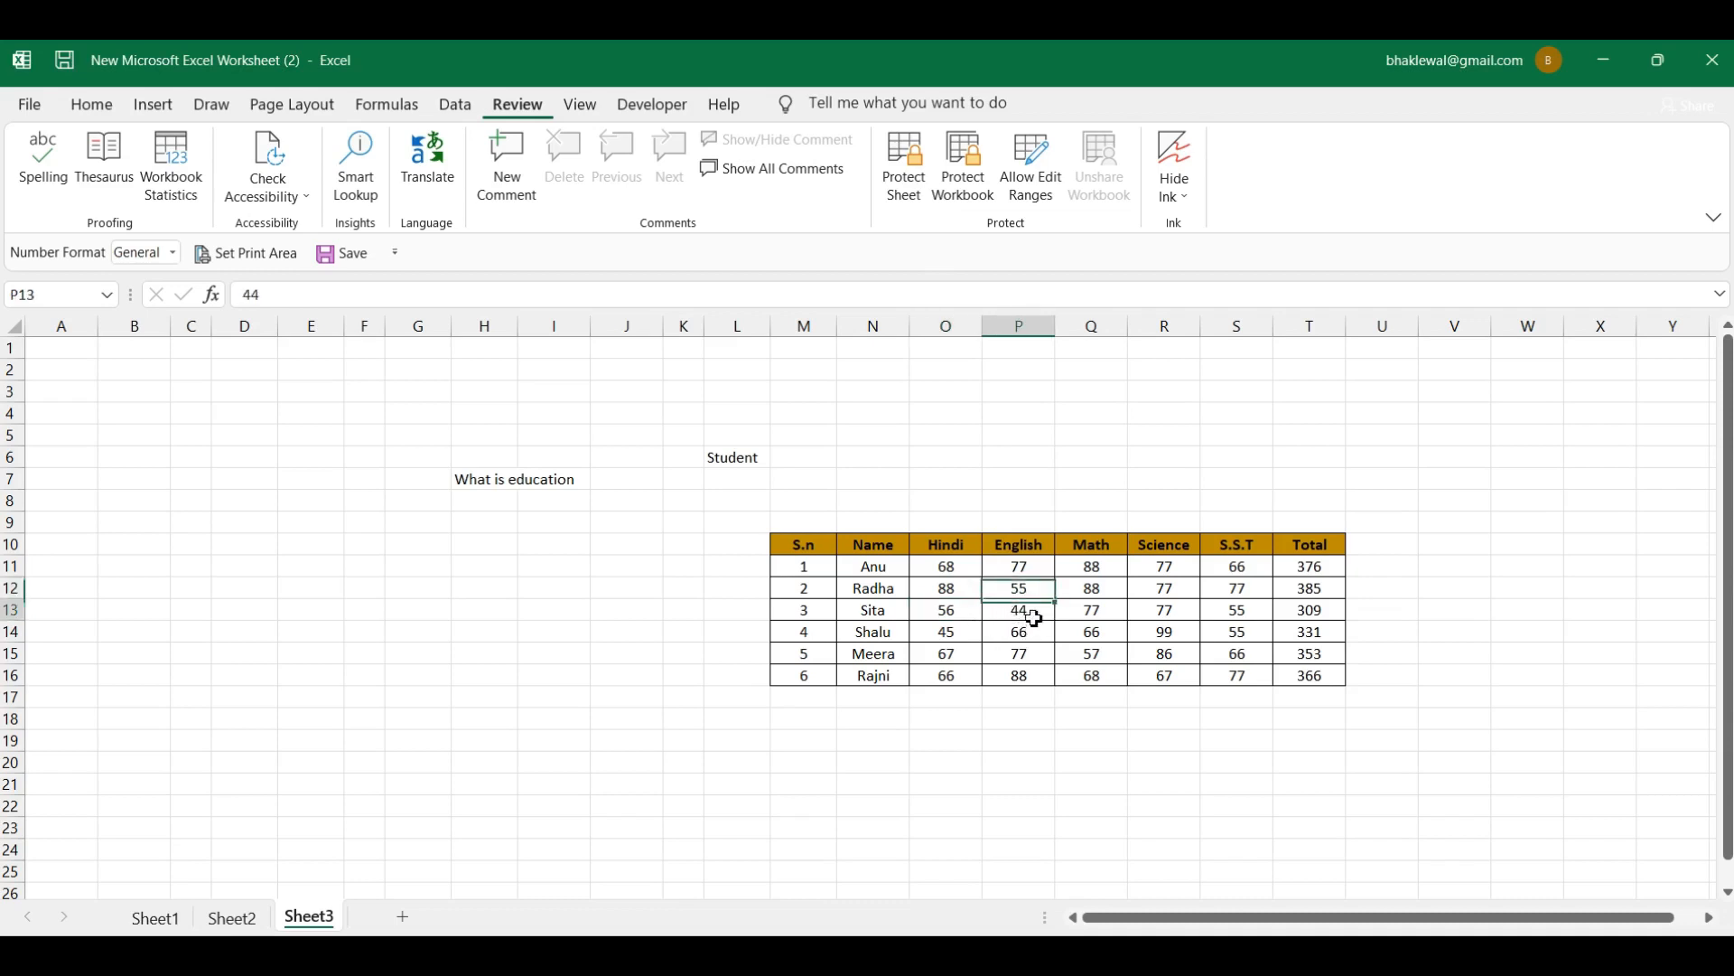
key(BackSpace)
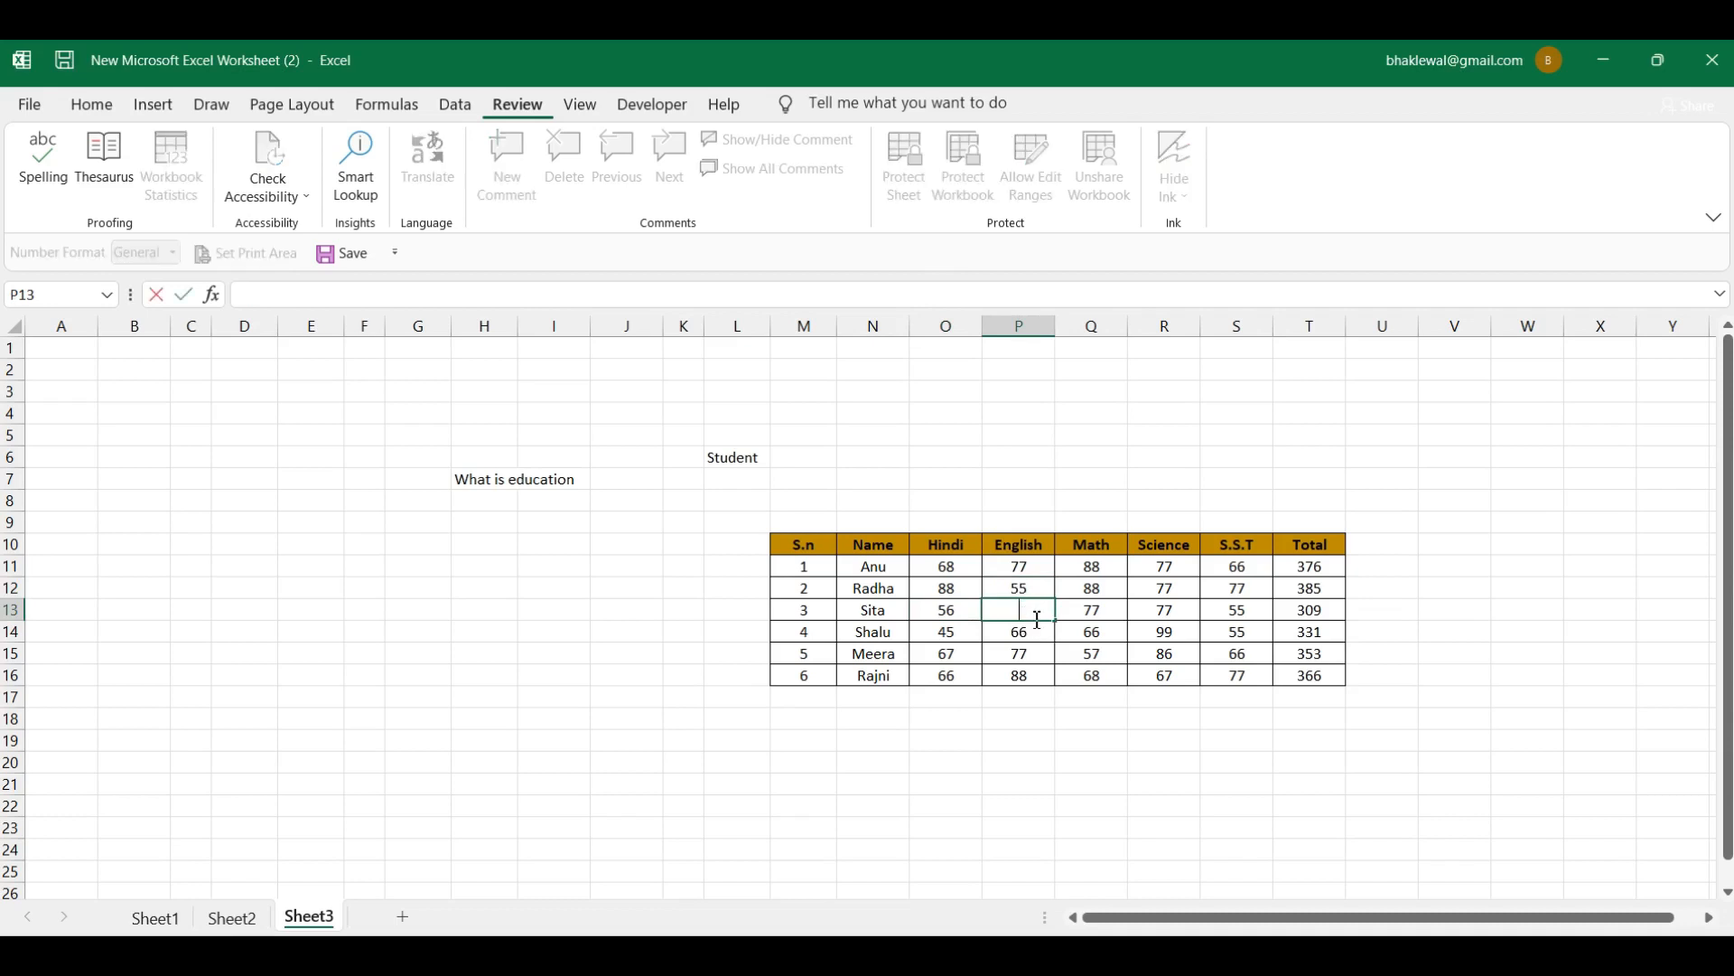
click(1109, 610)
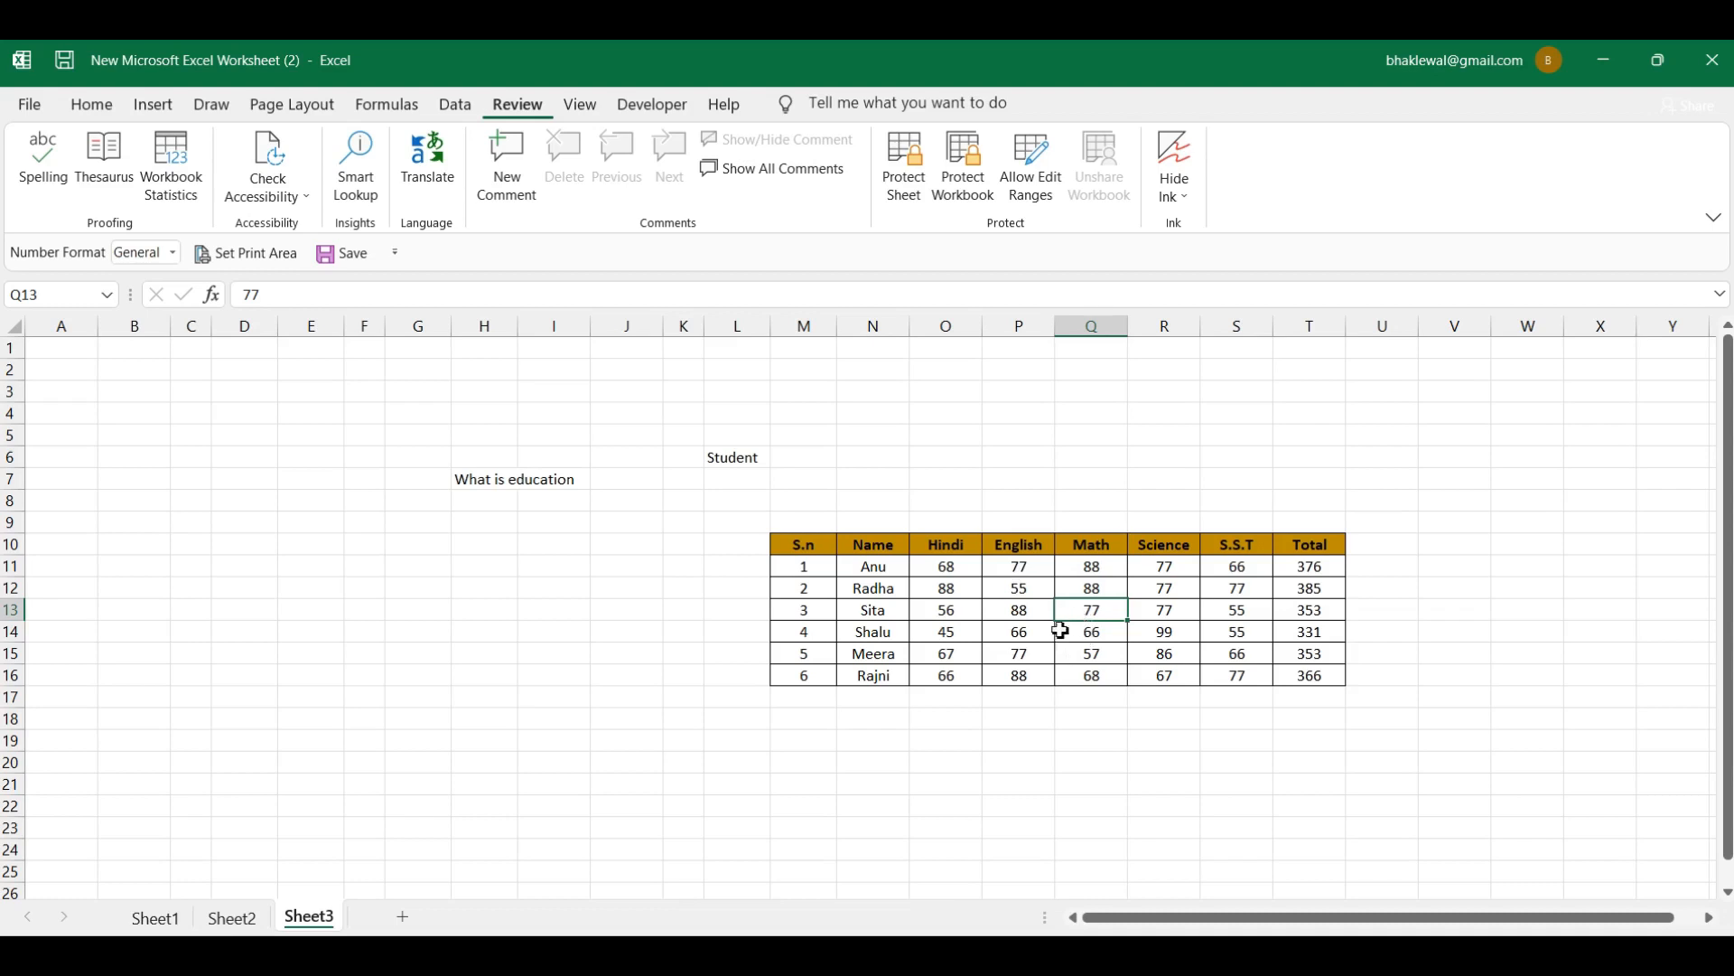
click(1024, 616)
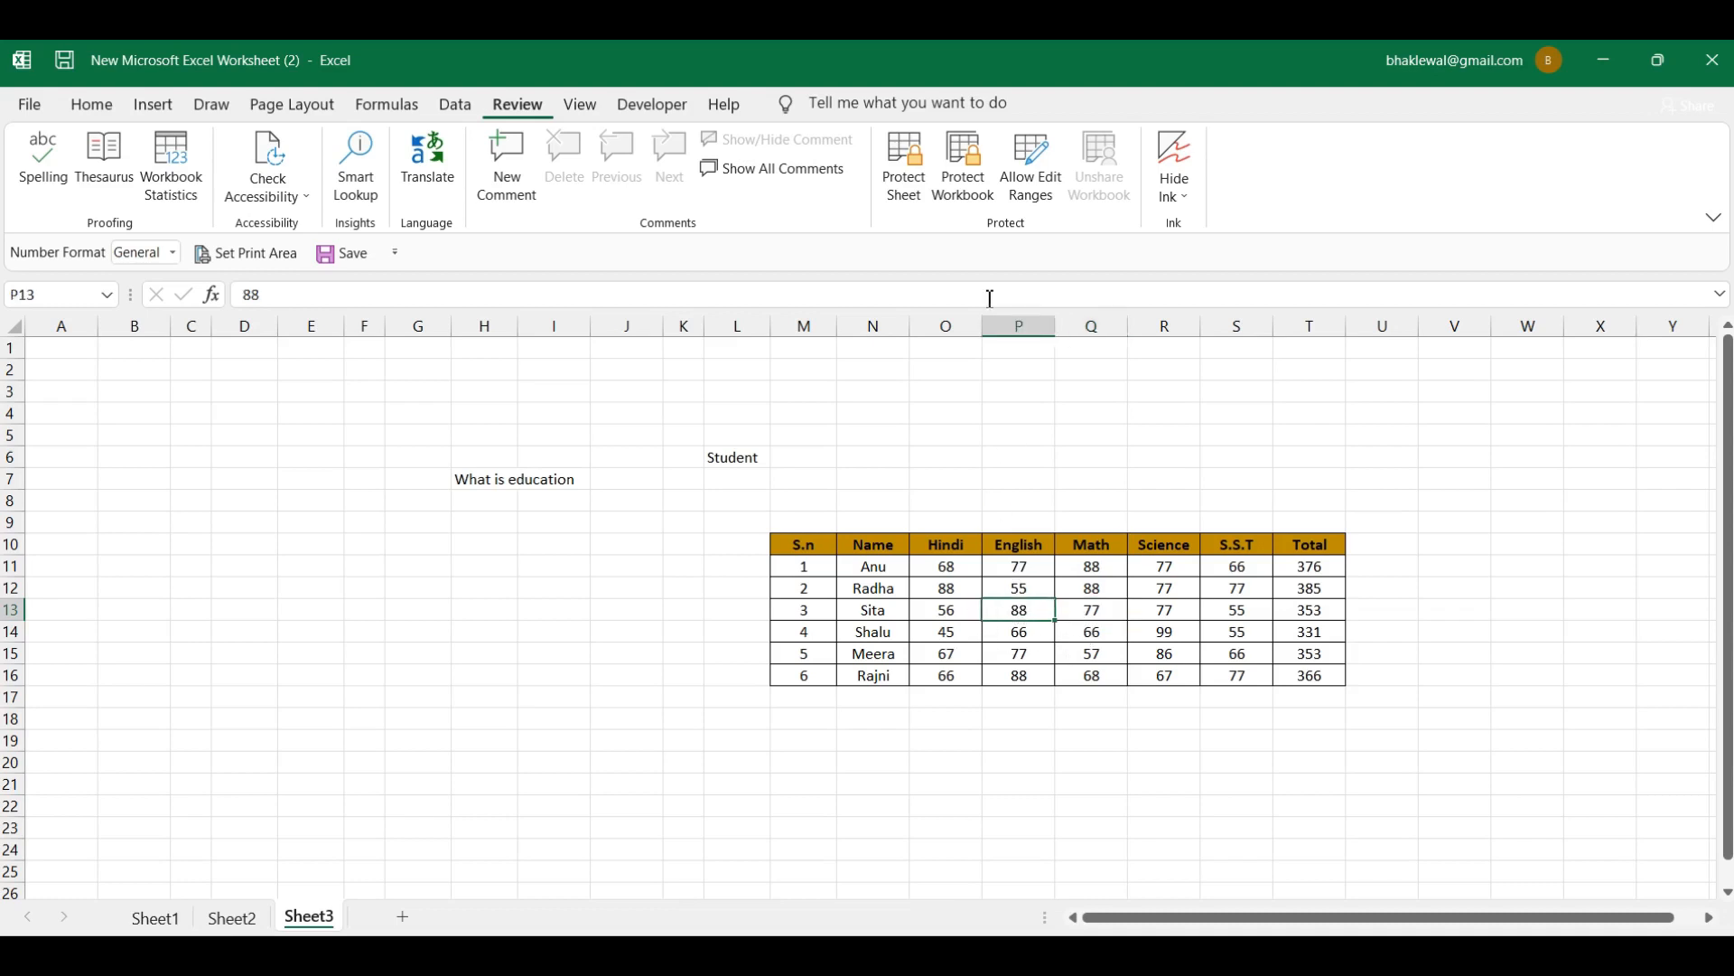
Step: Protect Sheet3 with a password, entering it and confirming it
click(926, 172)
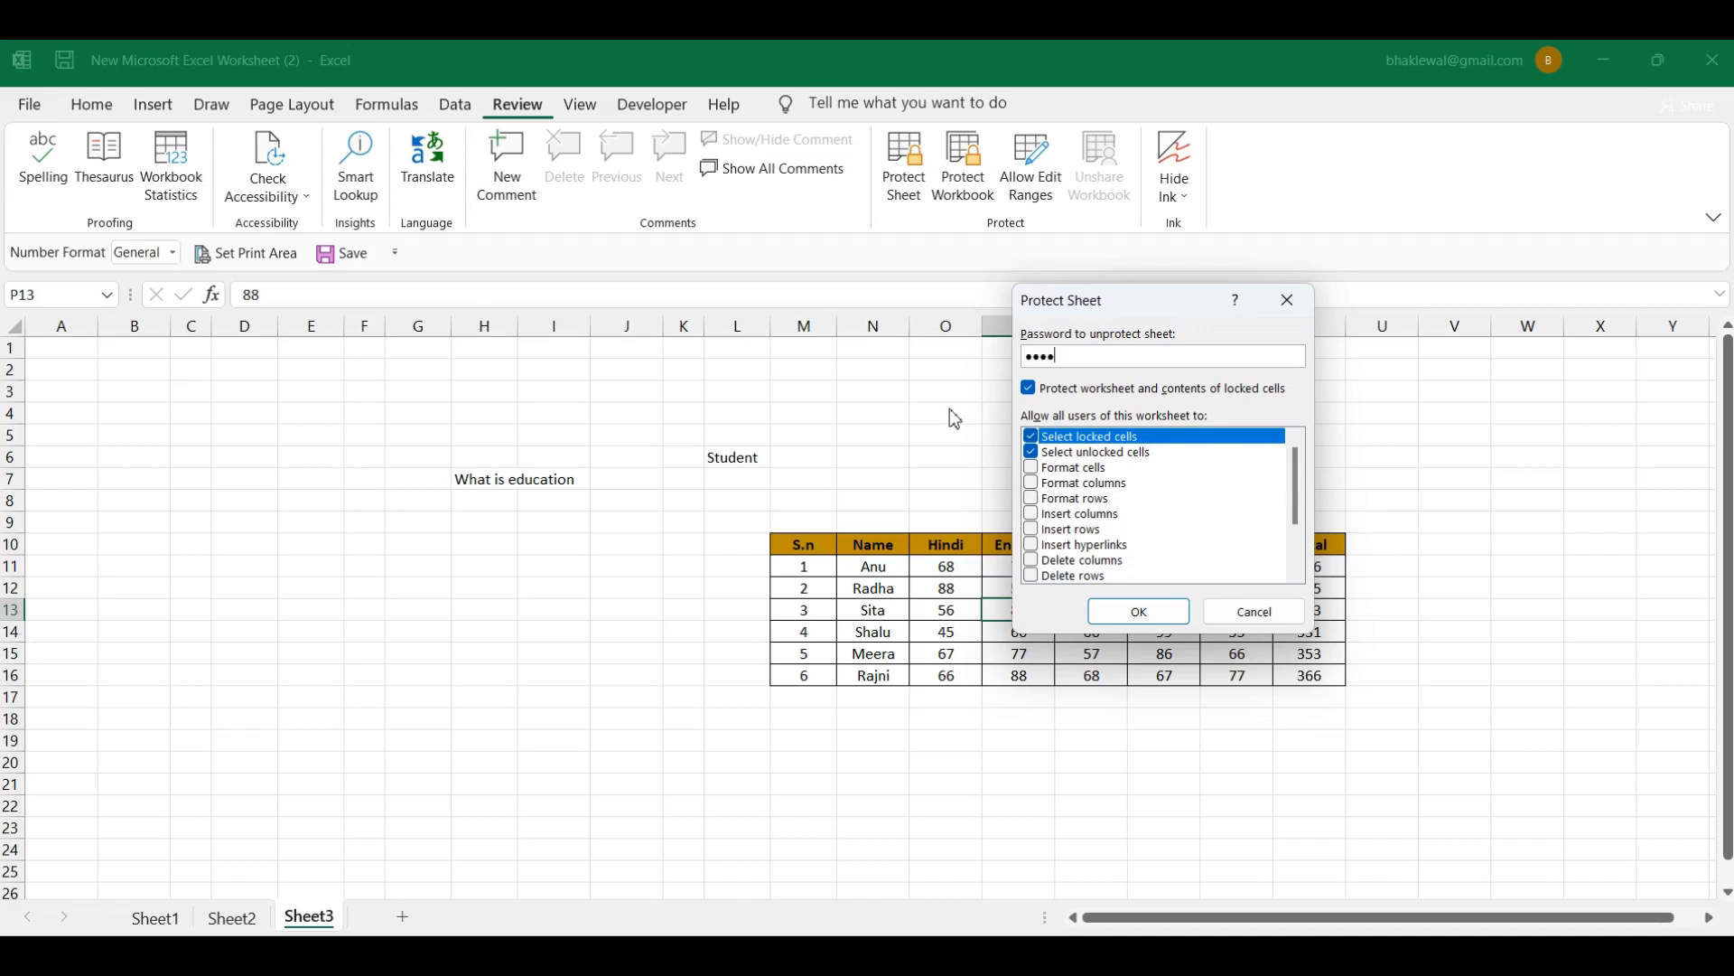
click(1114, 621)
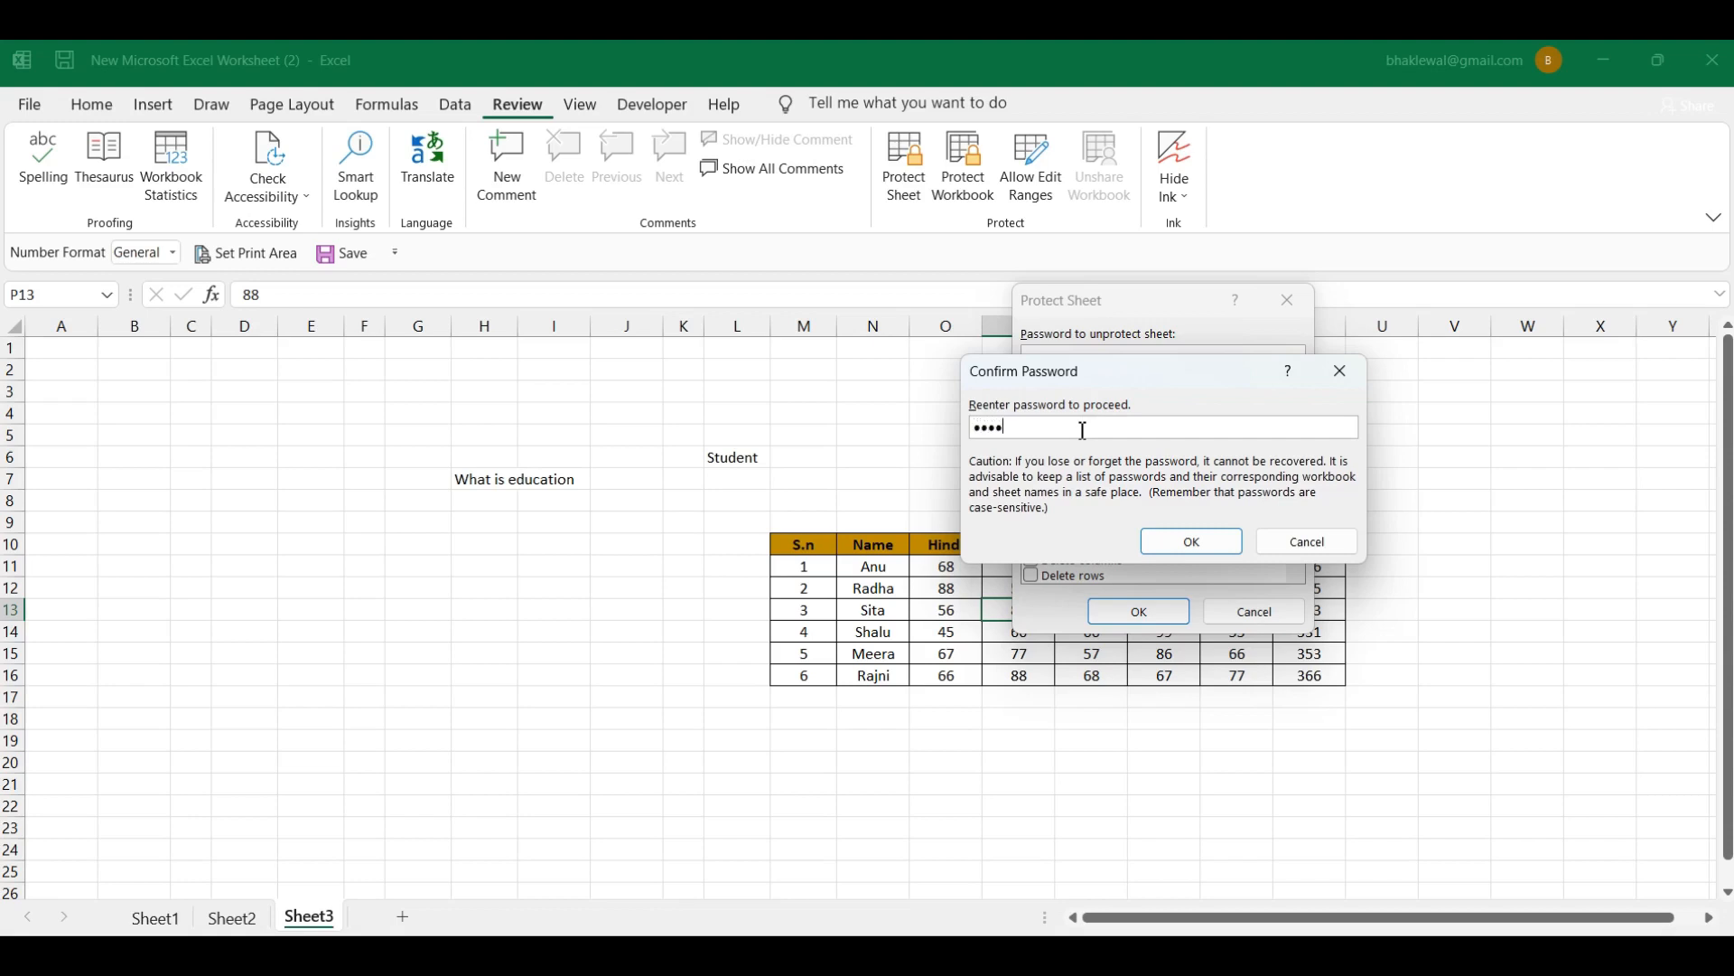
click(1192, 542)
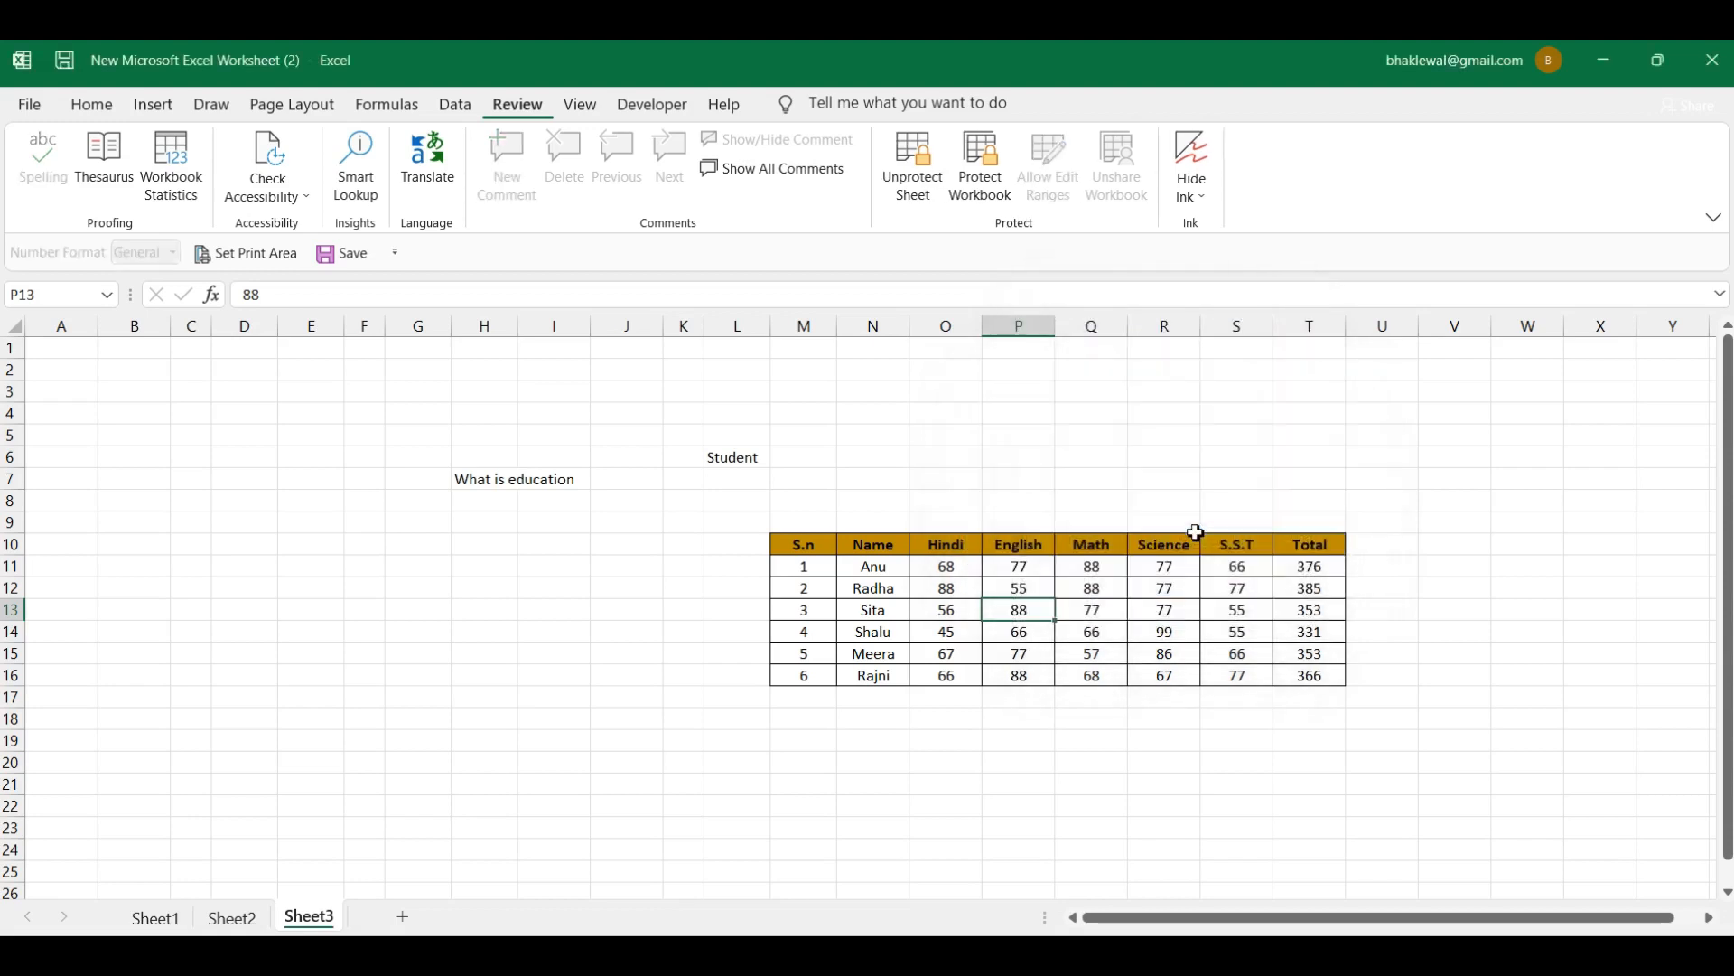
click(1096, 611)
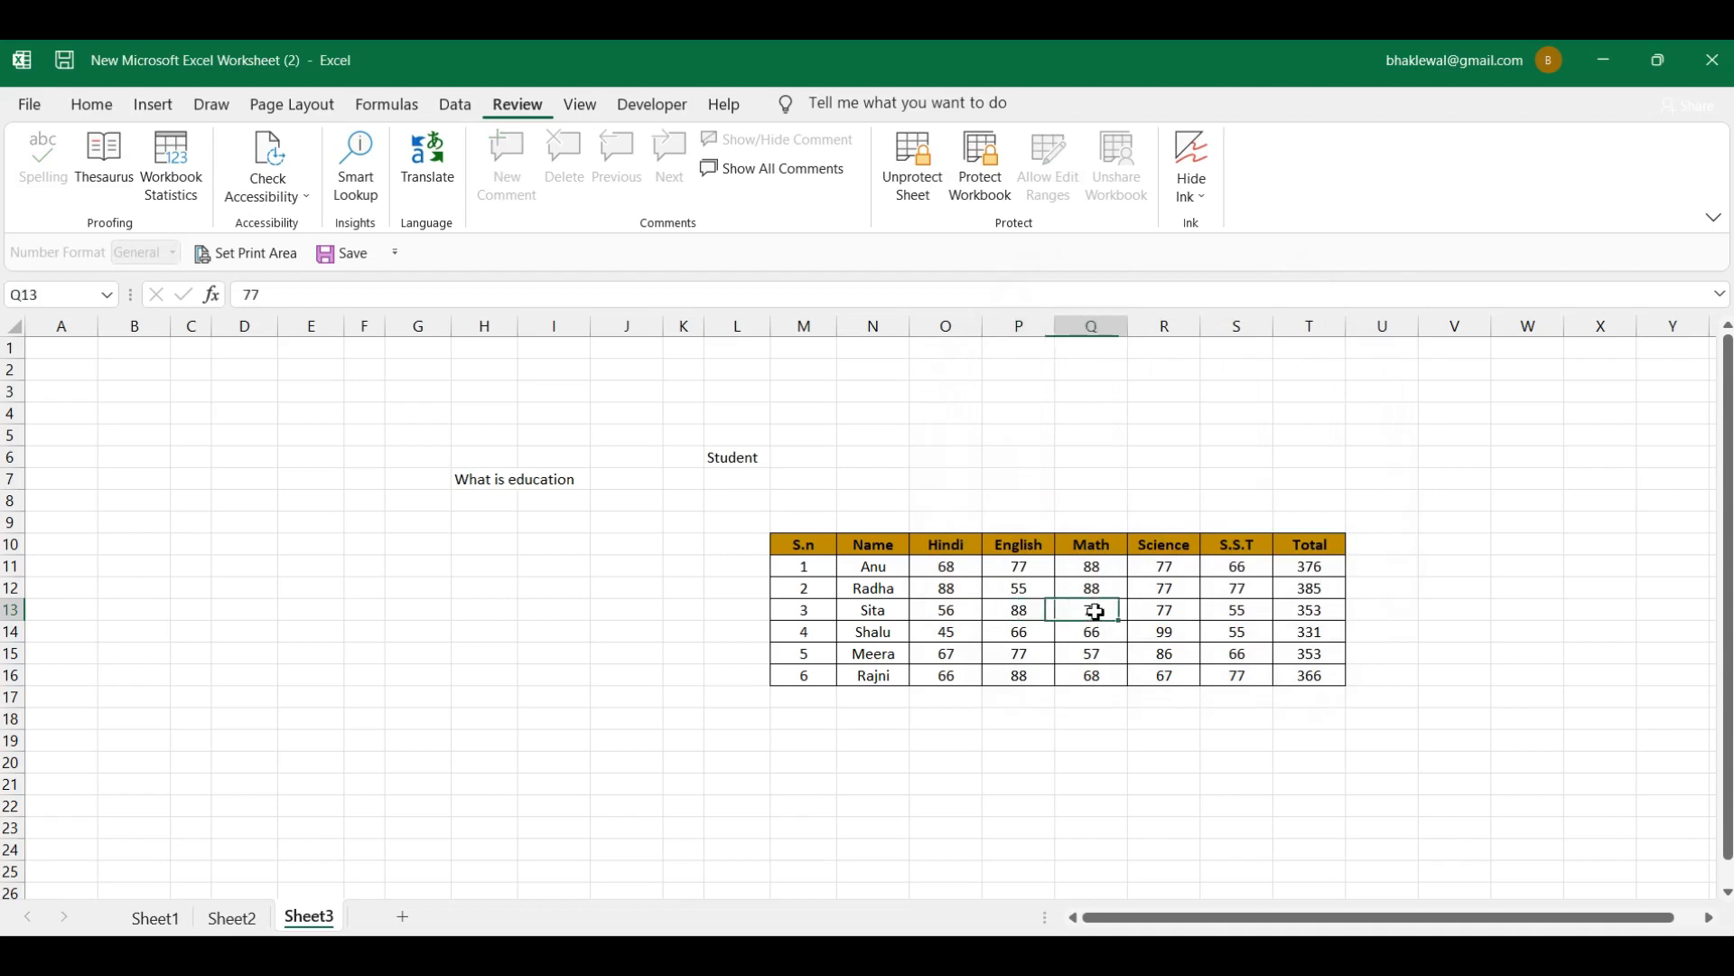
double_click(1096, 611)
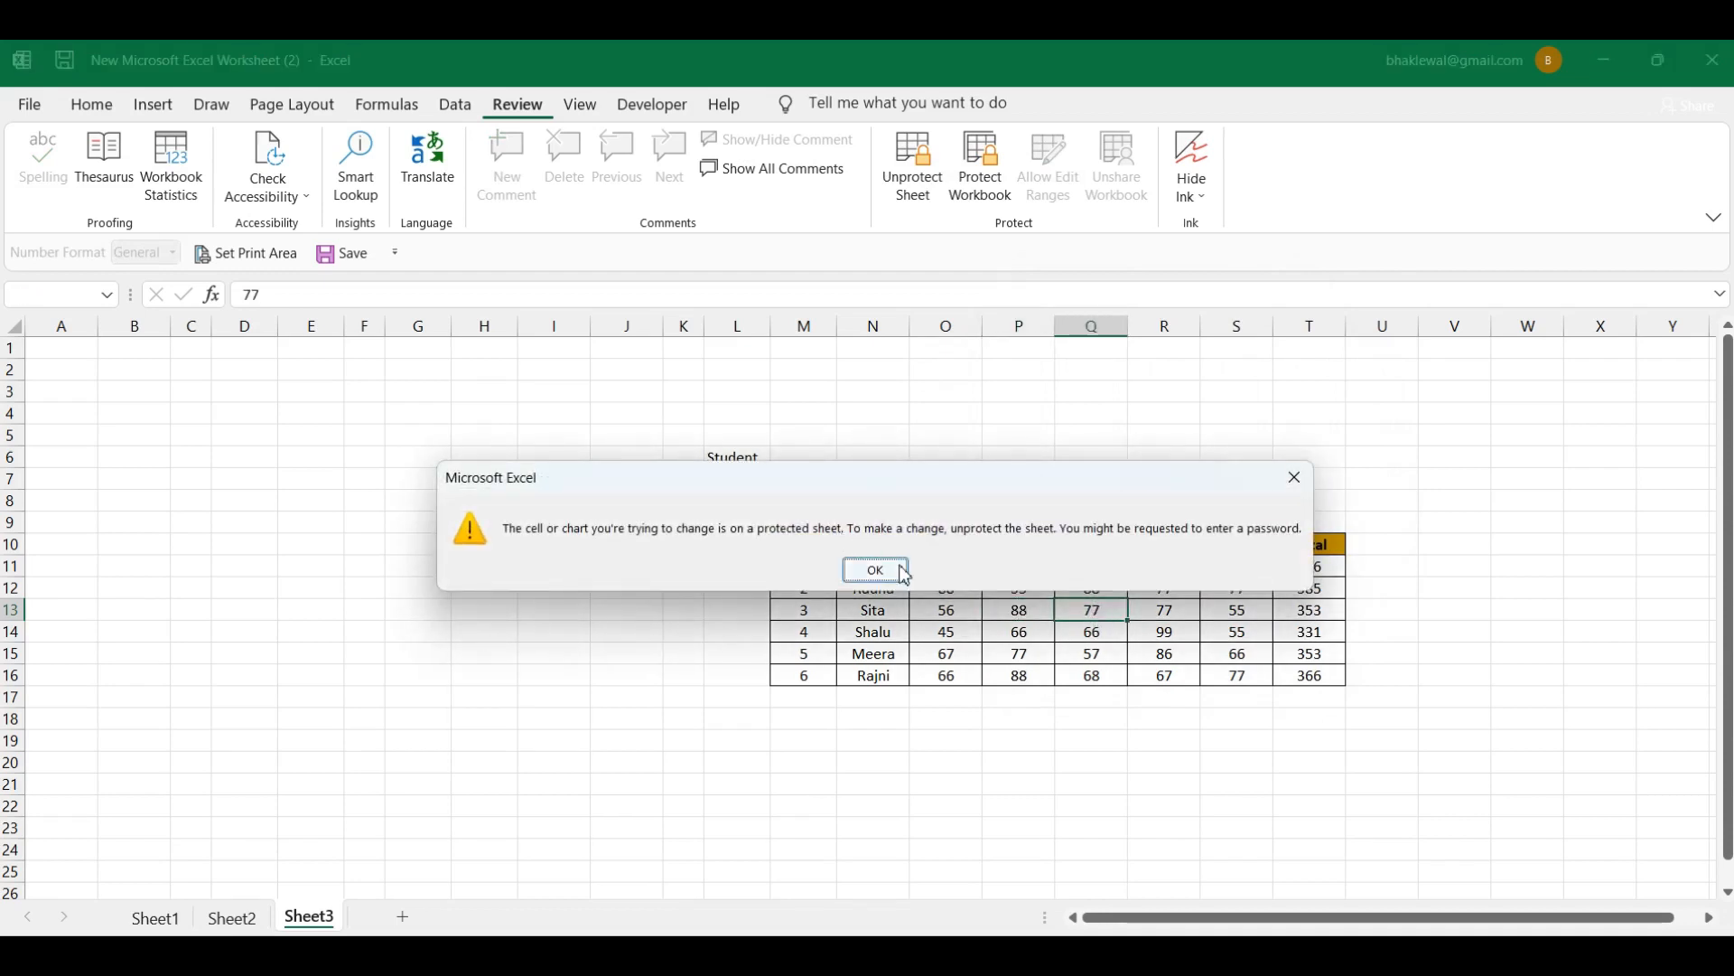
click(873, 578)
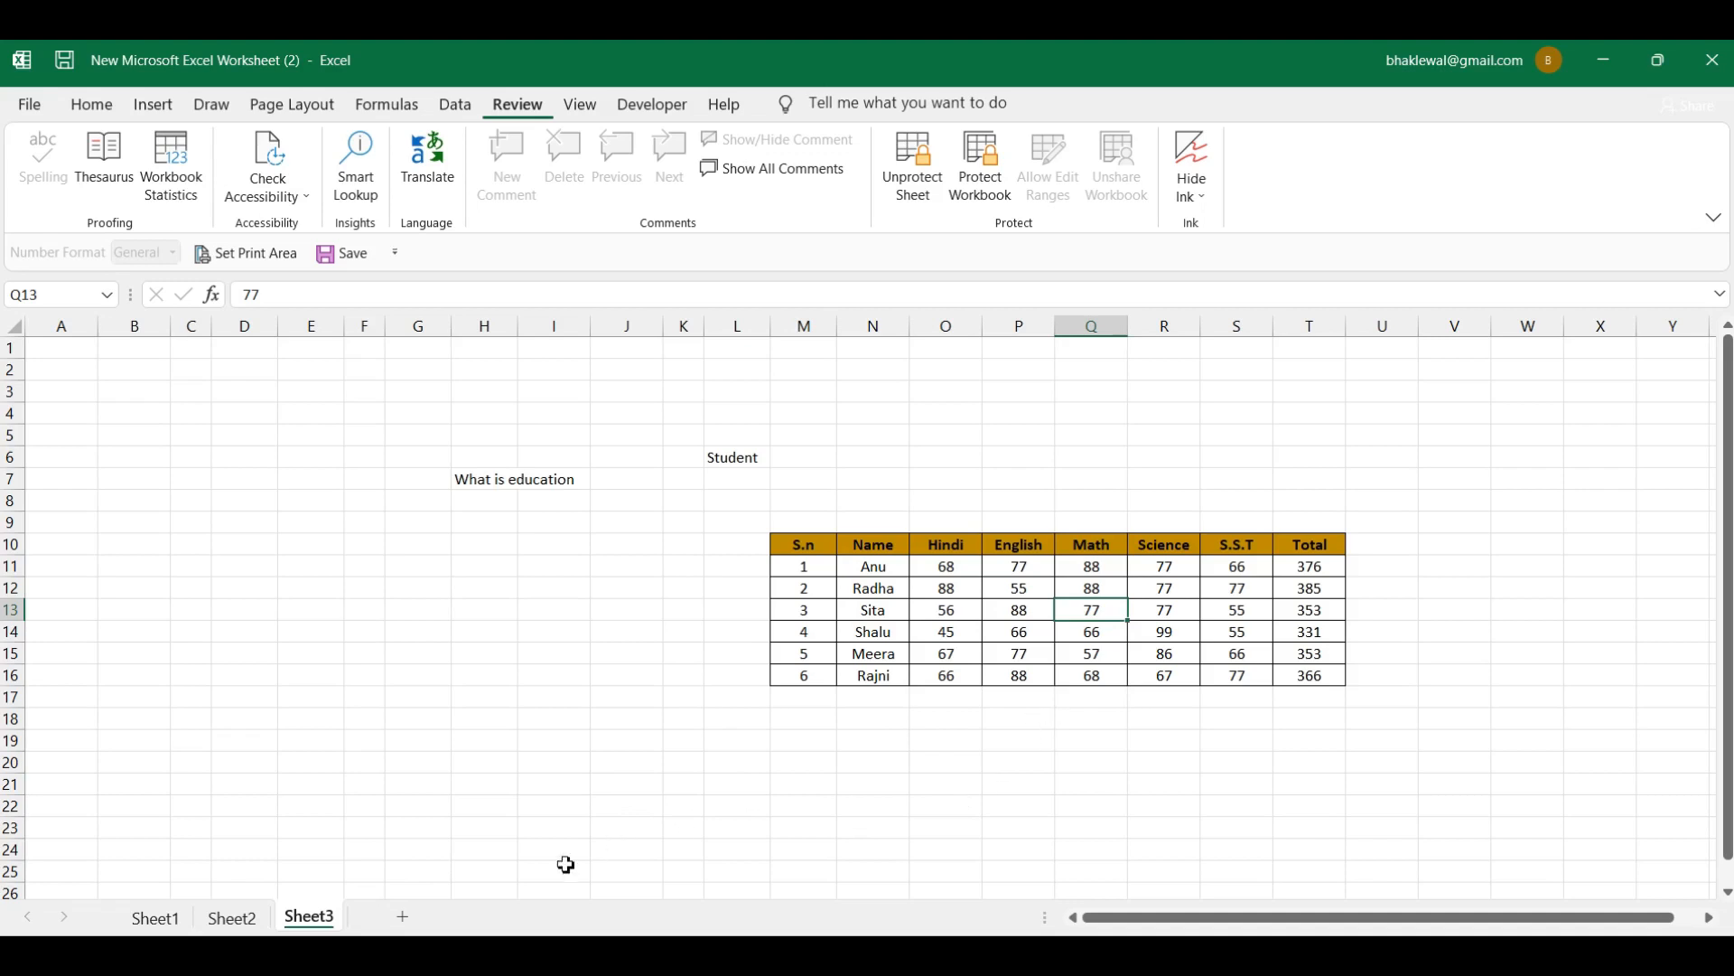
scroll(452, 857, down, 3)
scroll(451, 857, up, 3)
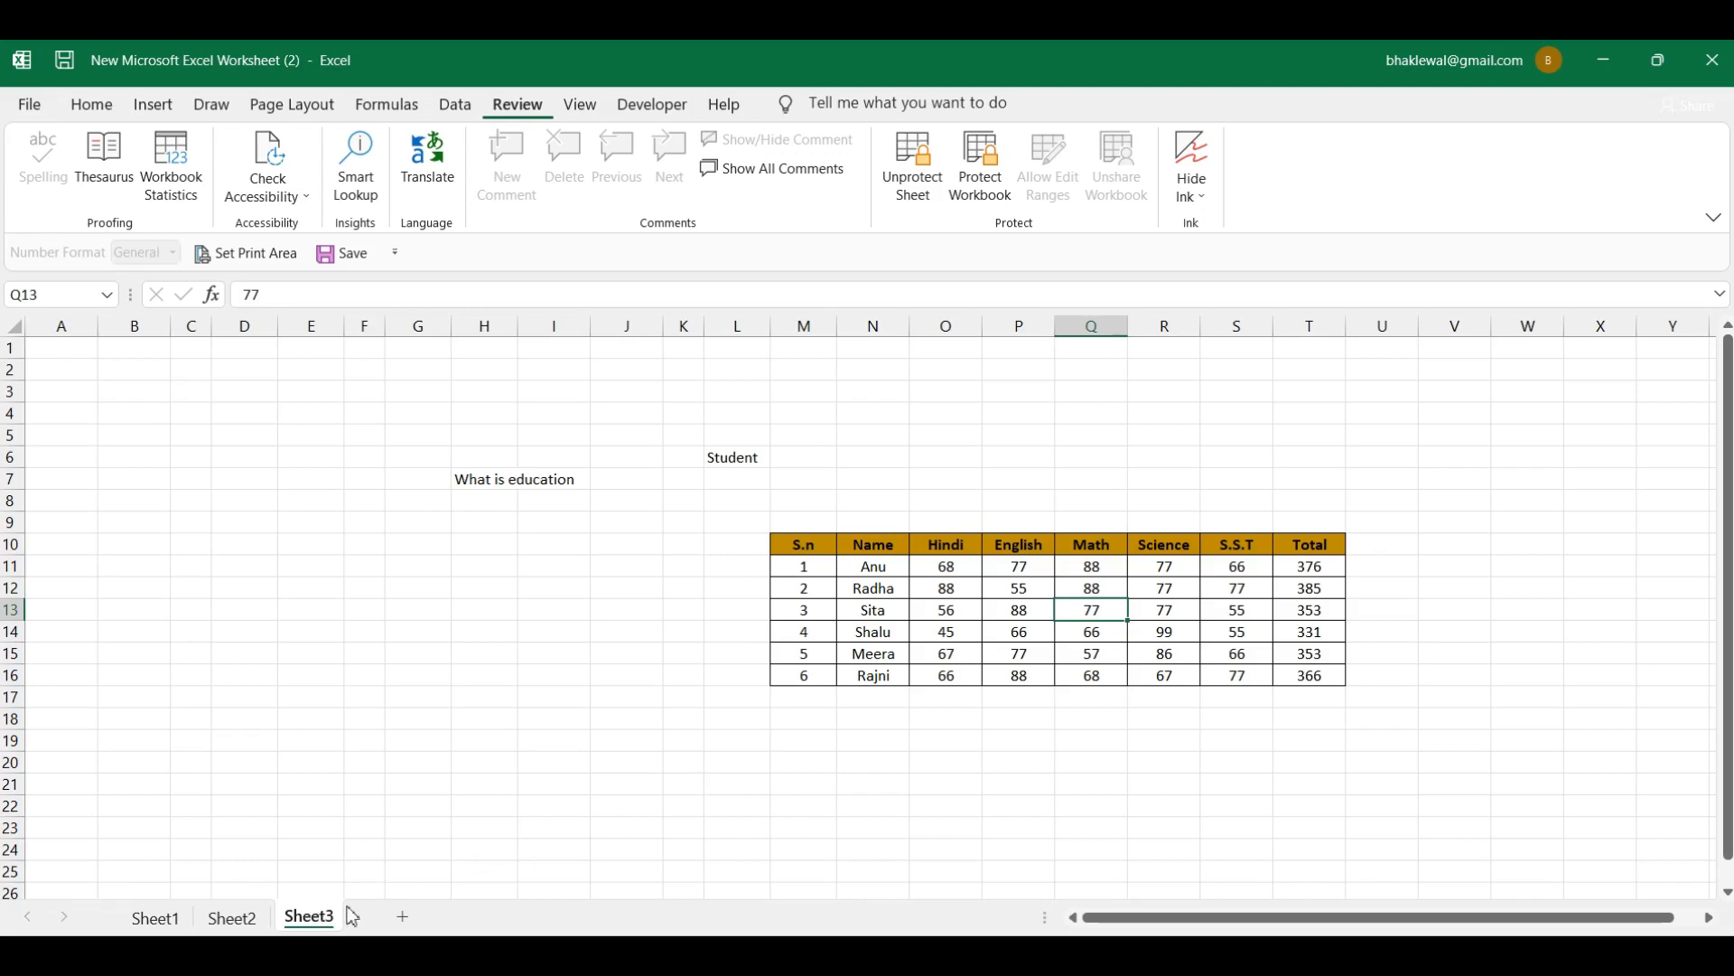
right_click(323, 923)
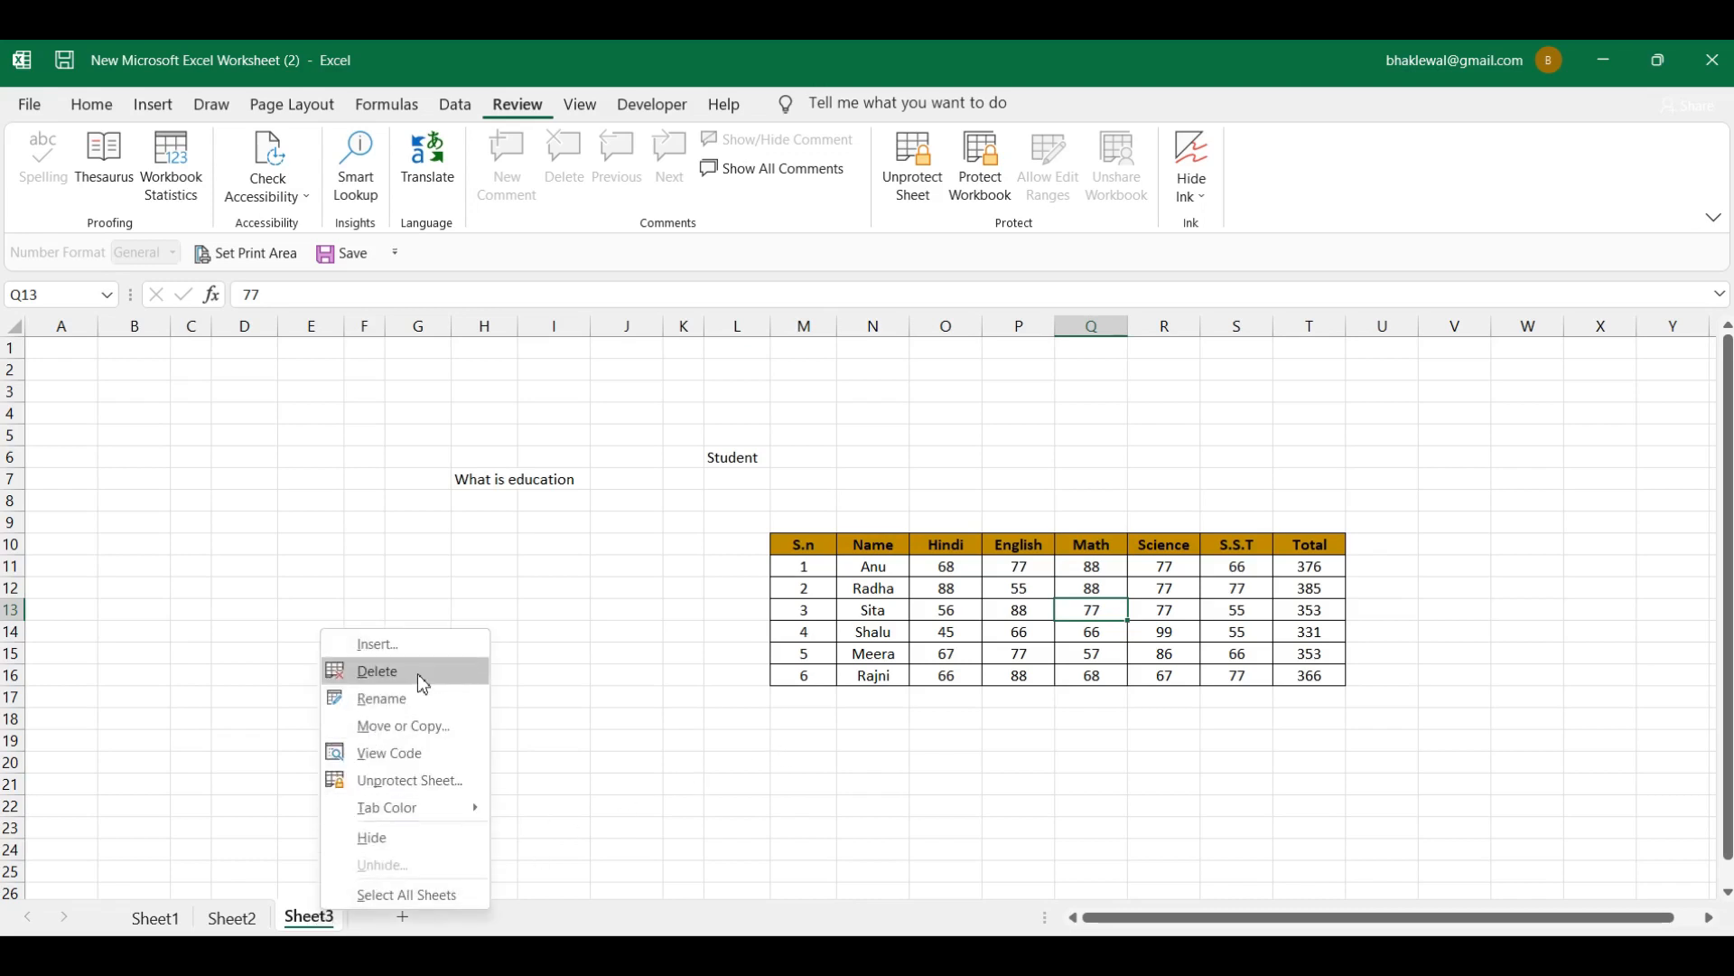
click(1042, 640)
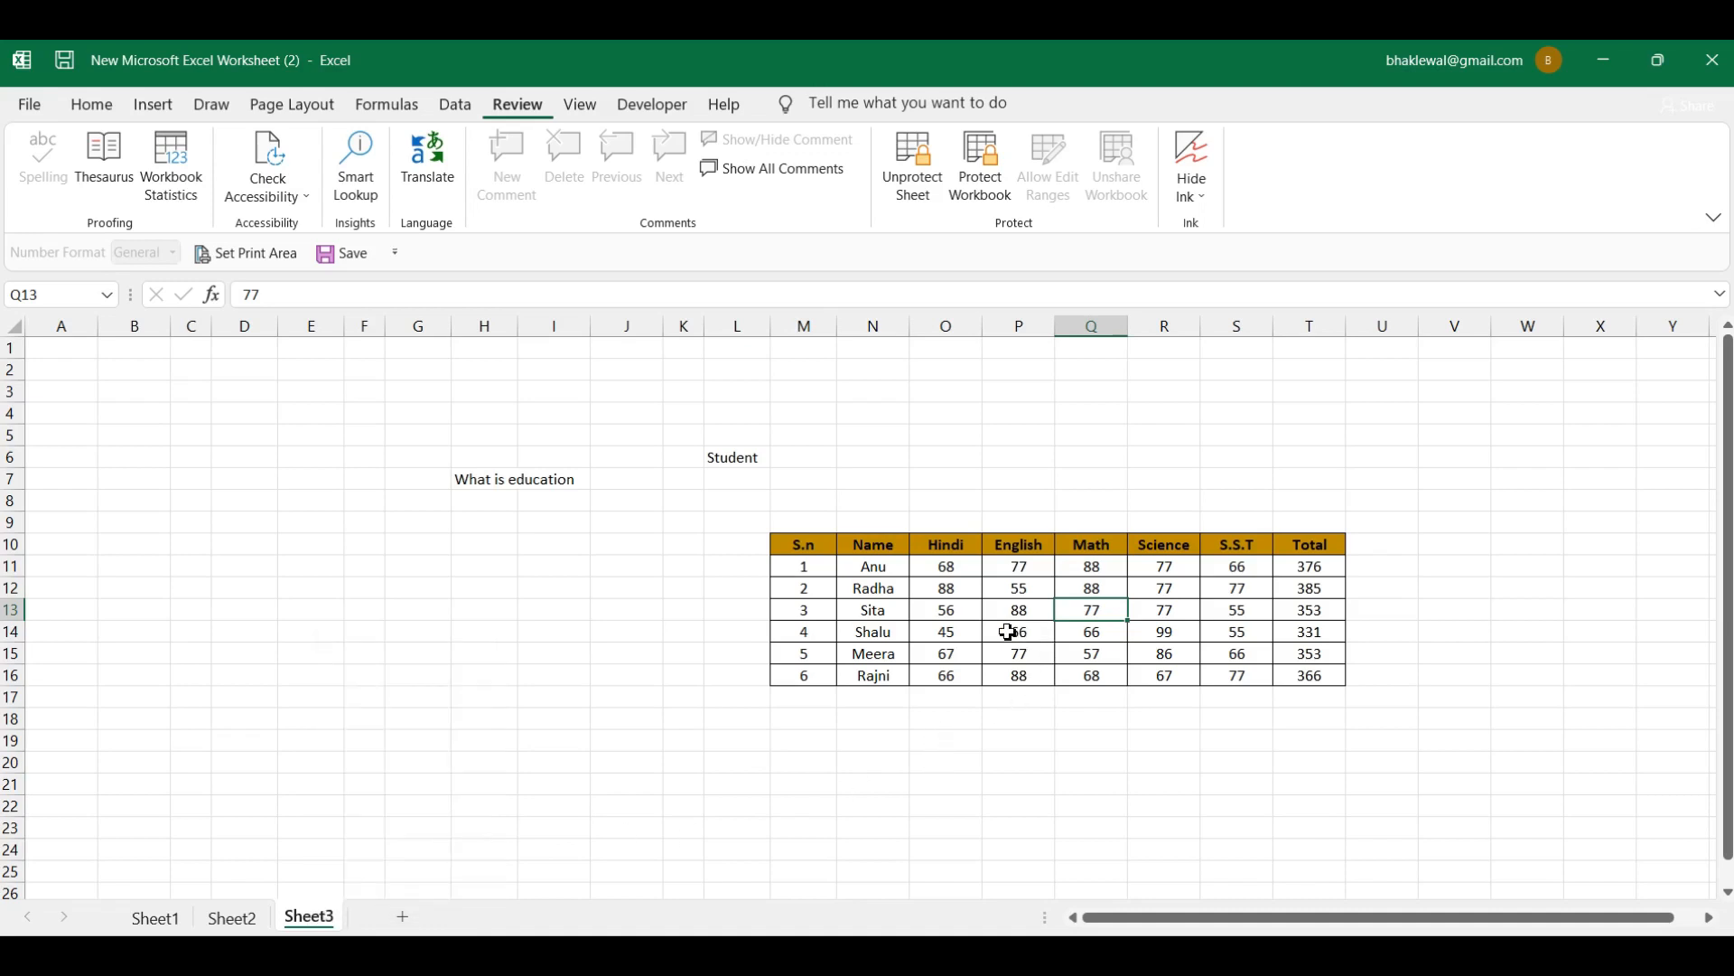
click(1010, 630)
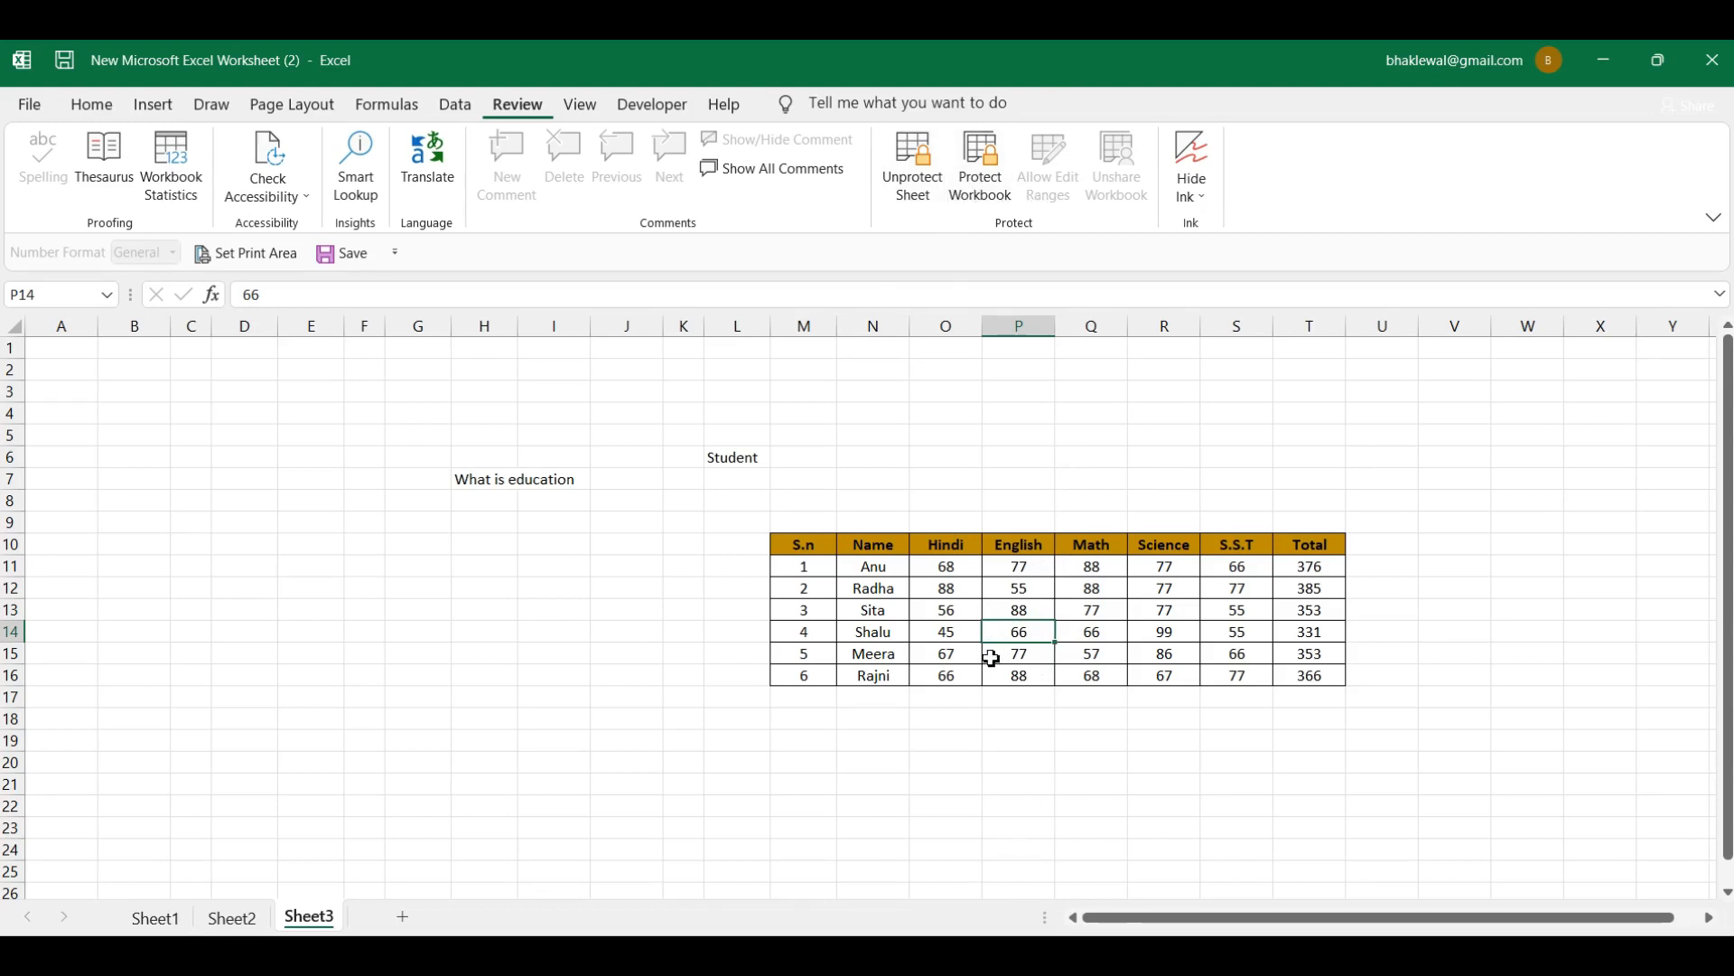
click(406, 956)
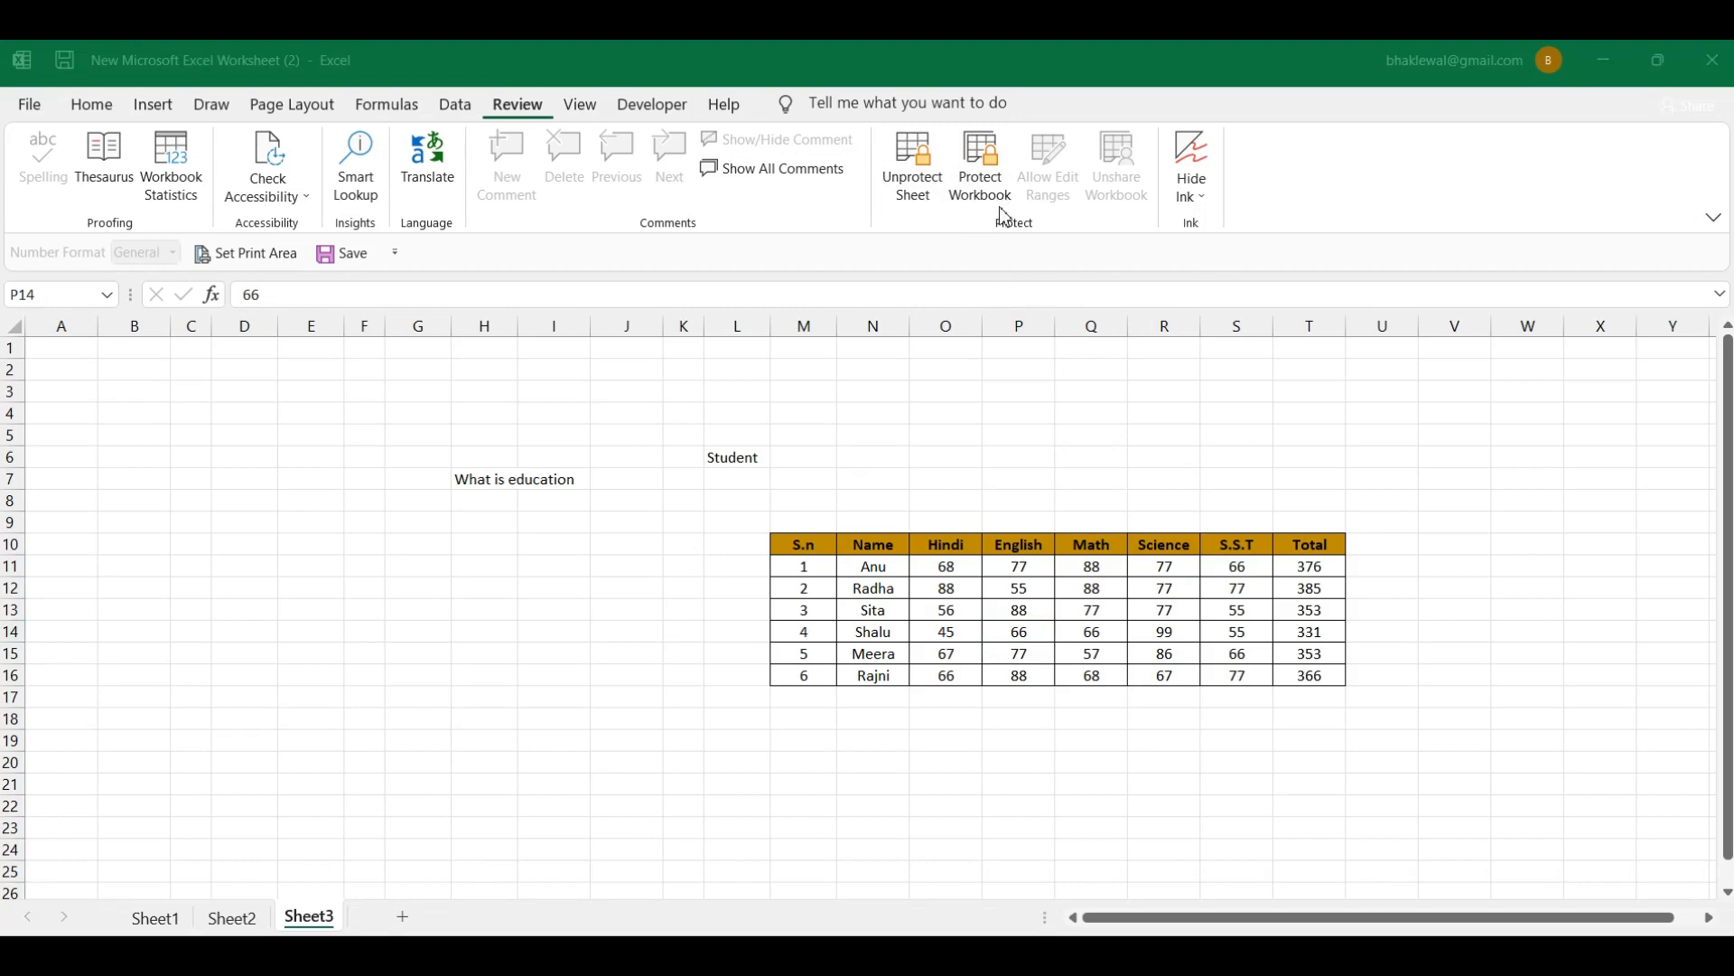
click(1017, 589)
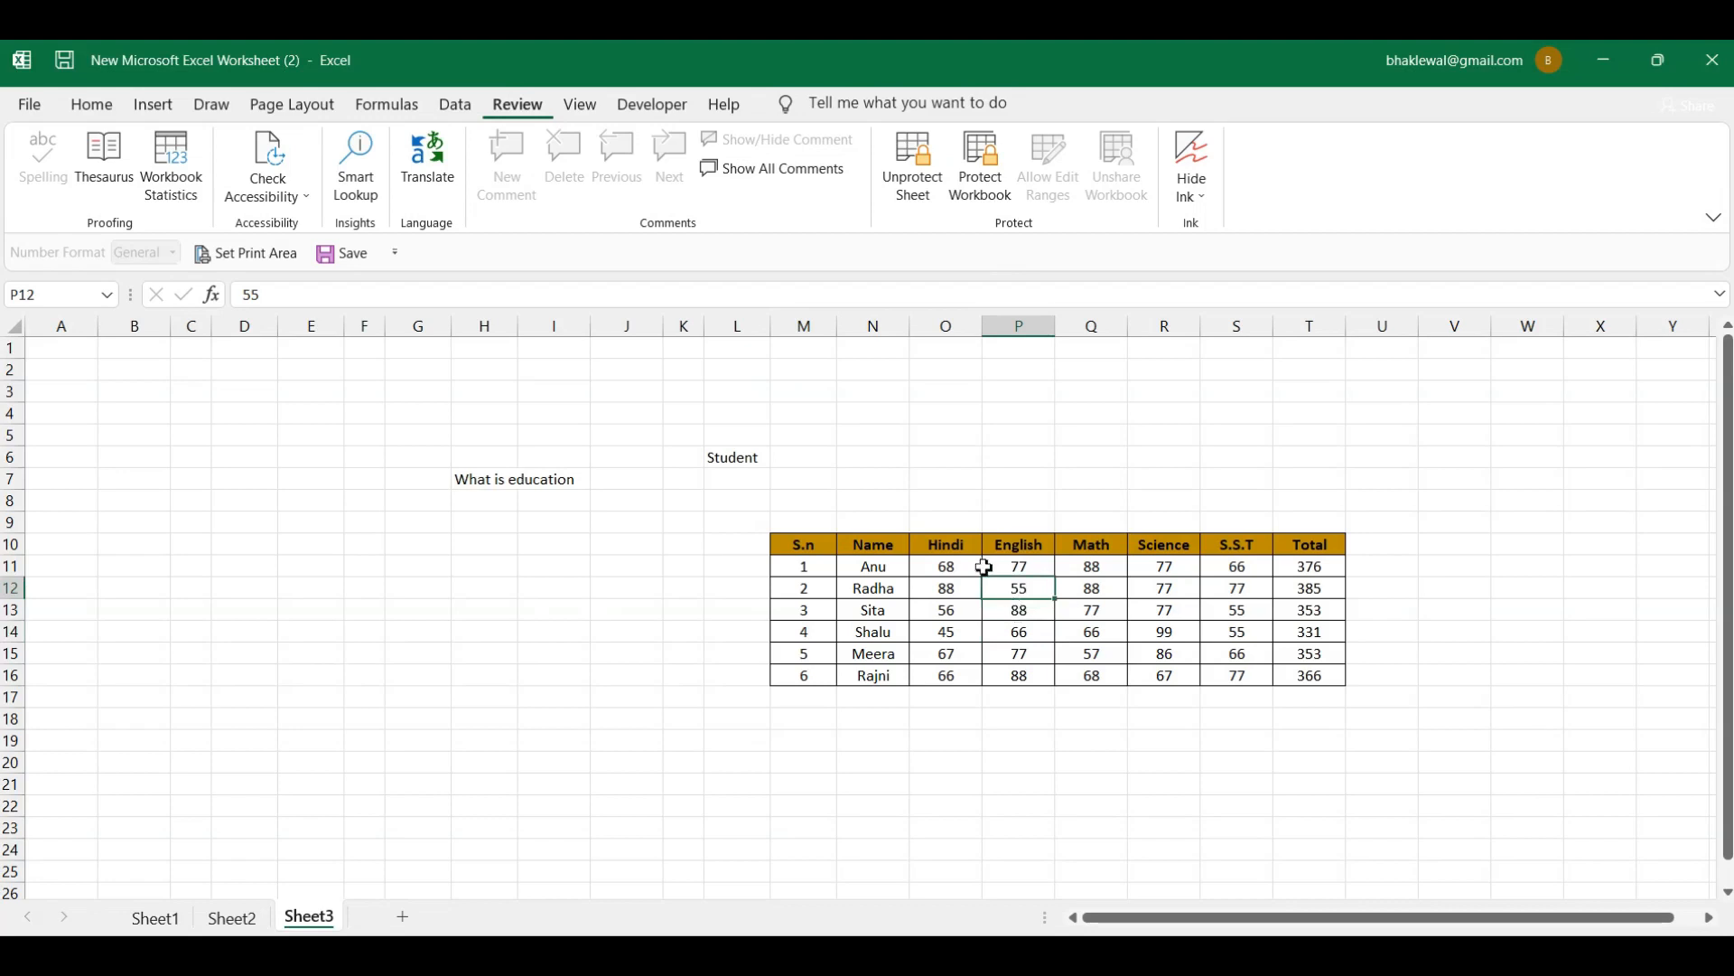
Step: Protect the workbook structure with a password, entered and then confirmed
click(981, 174)
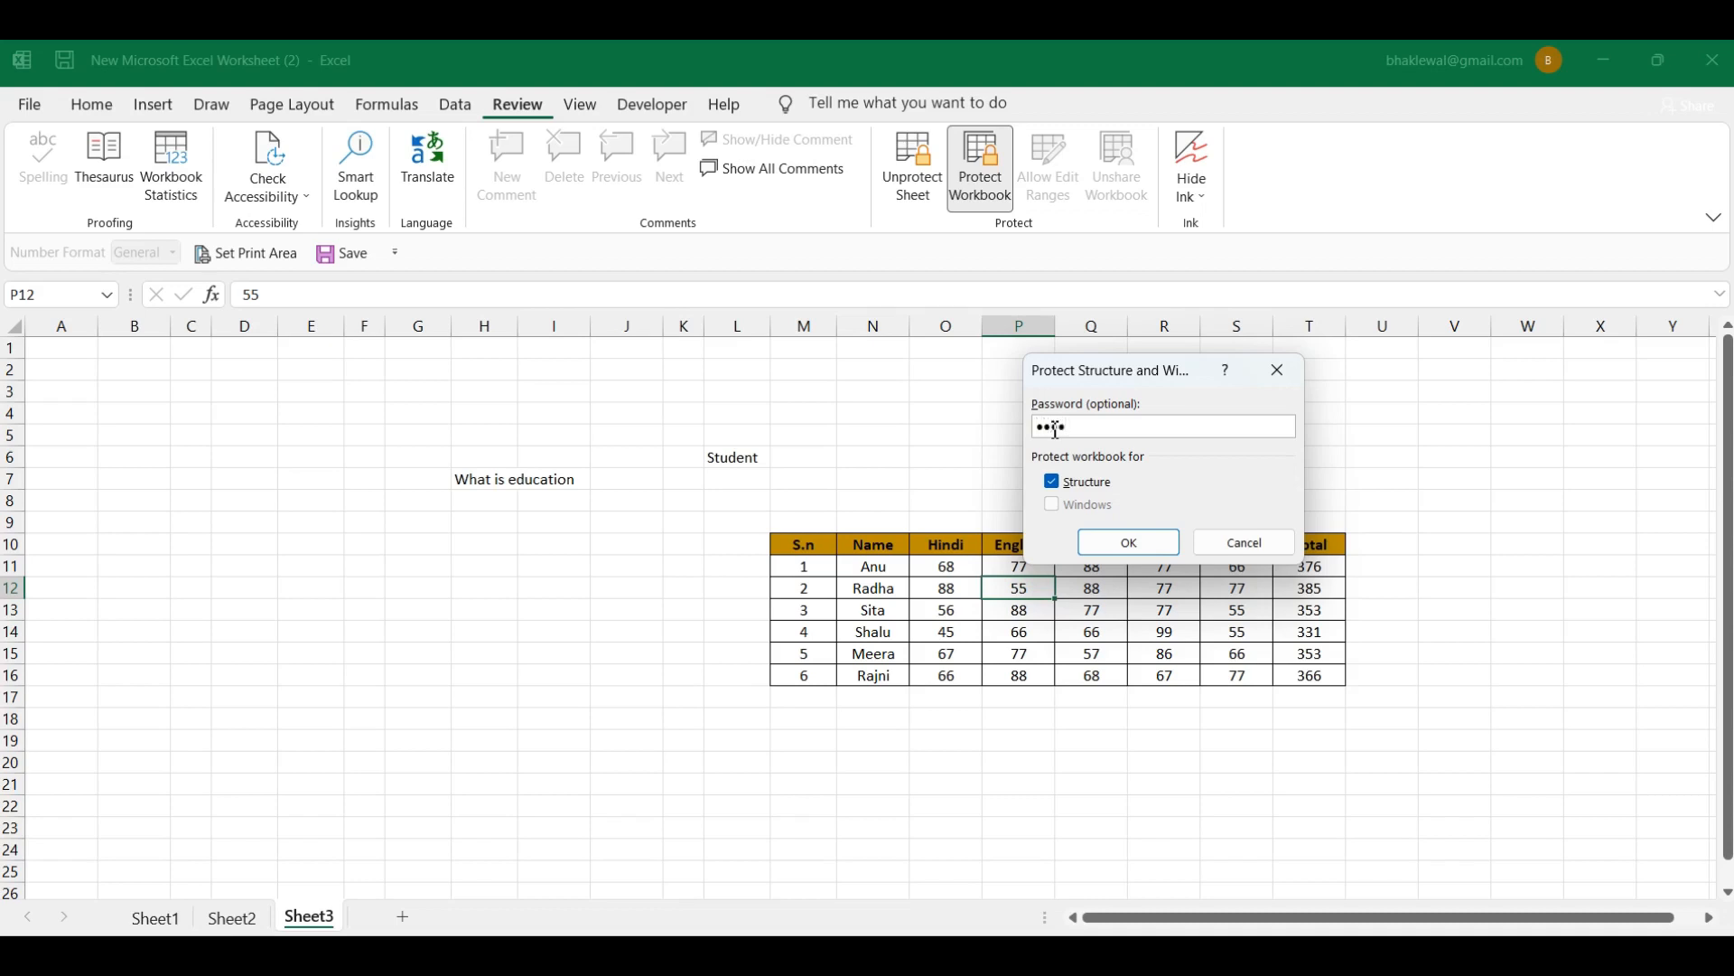
click(1127, 542)
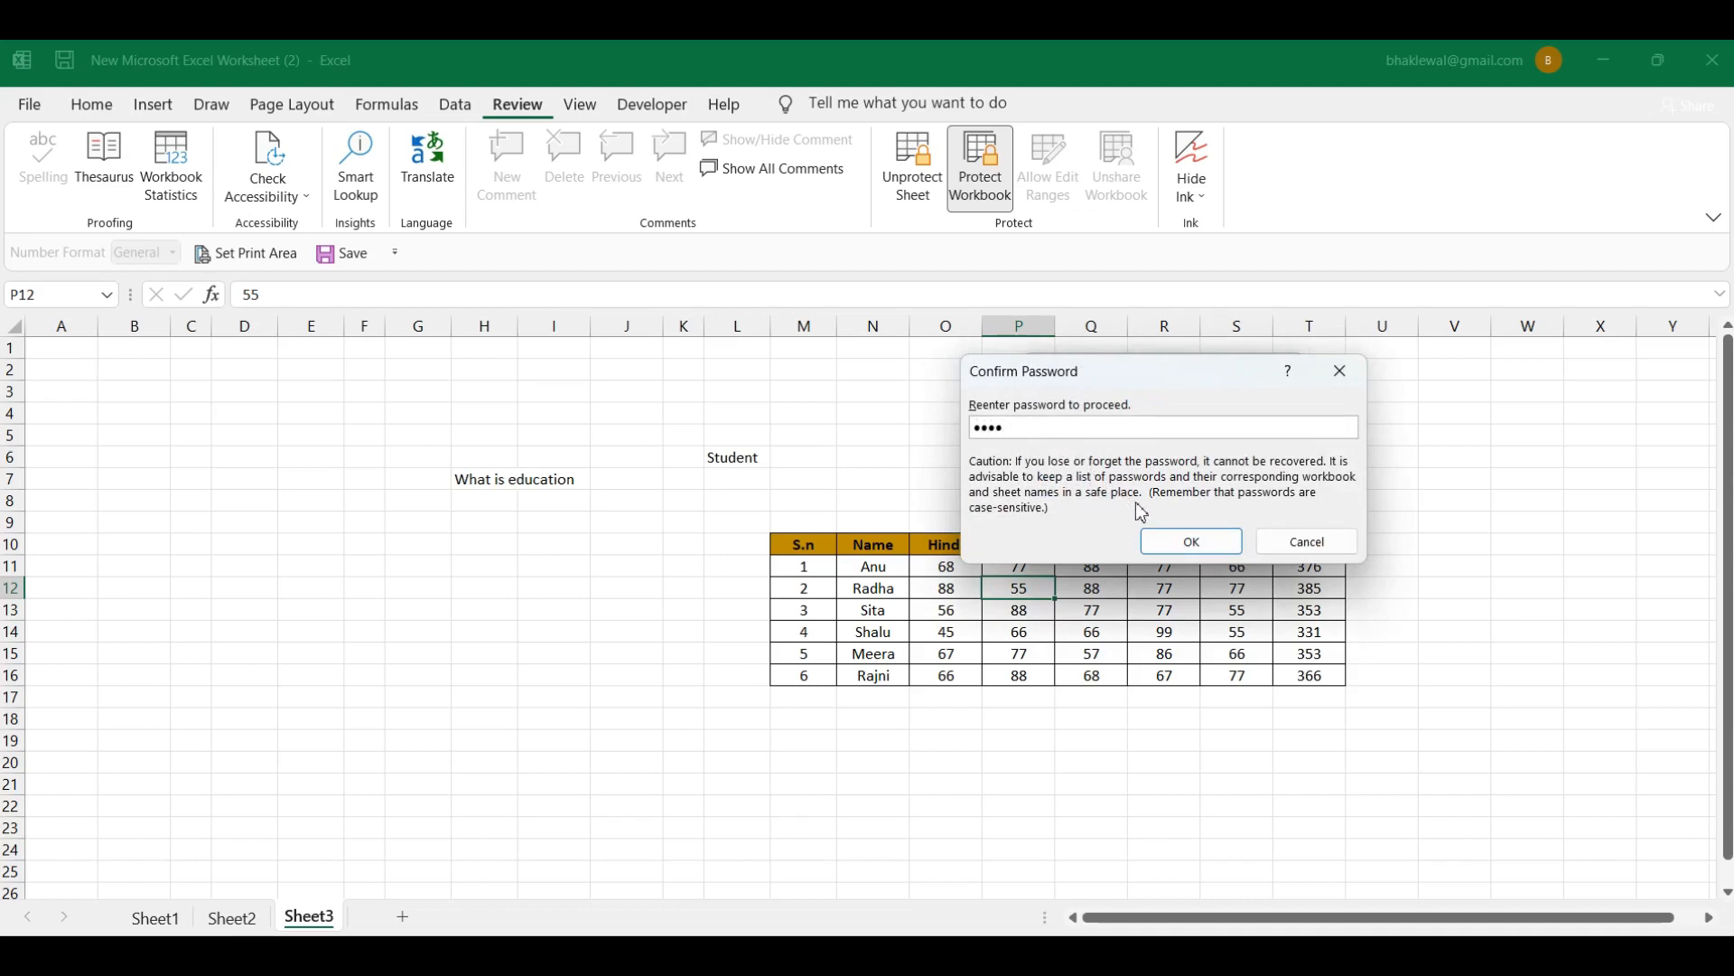
click(1194, 542)
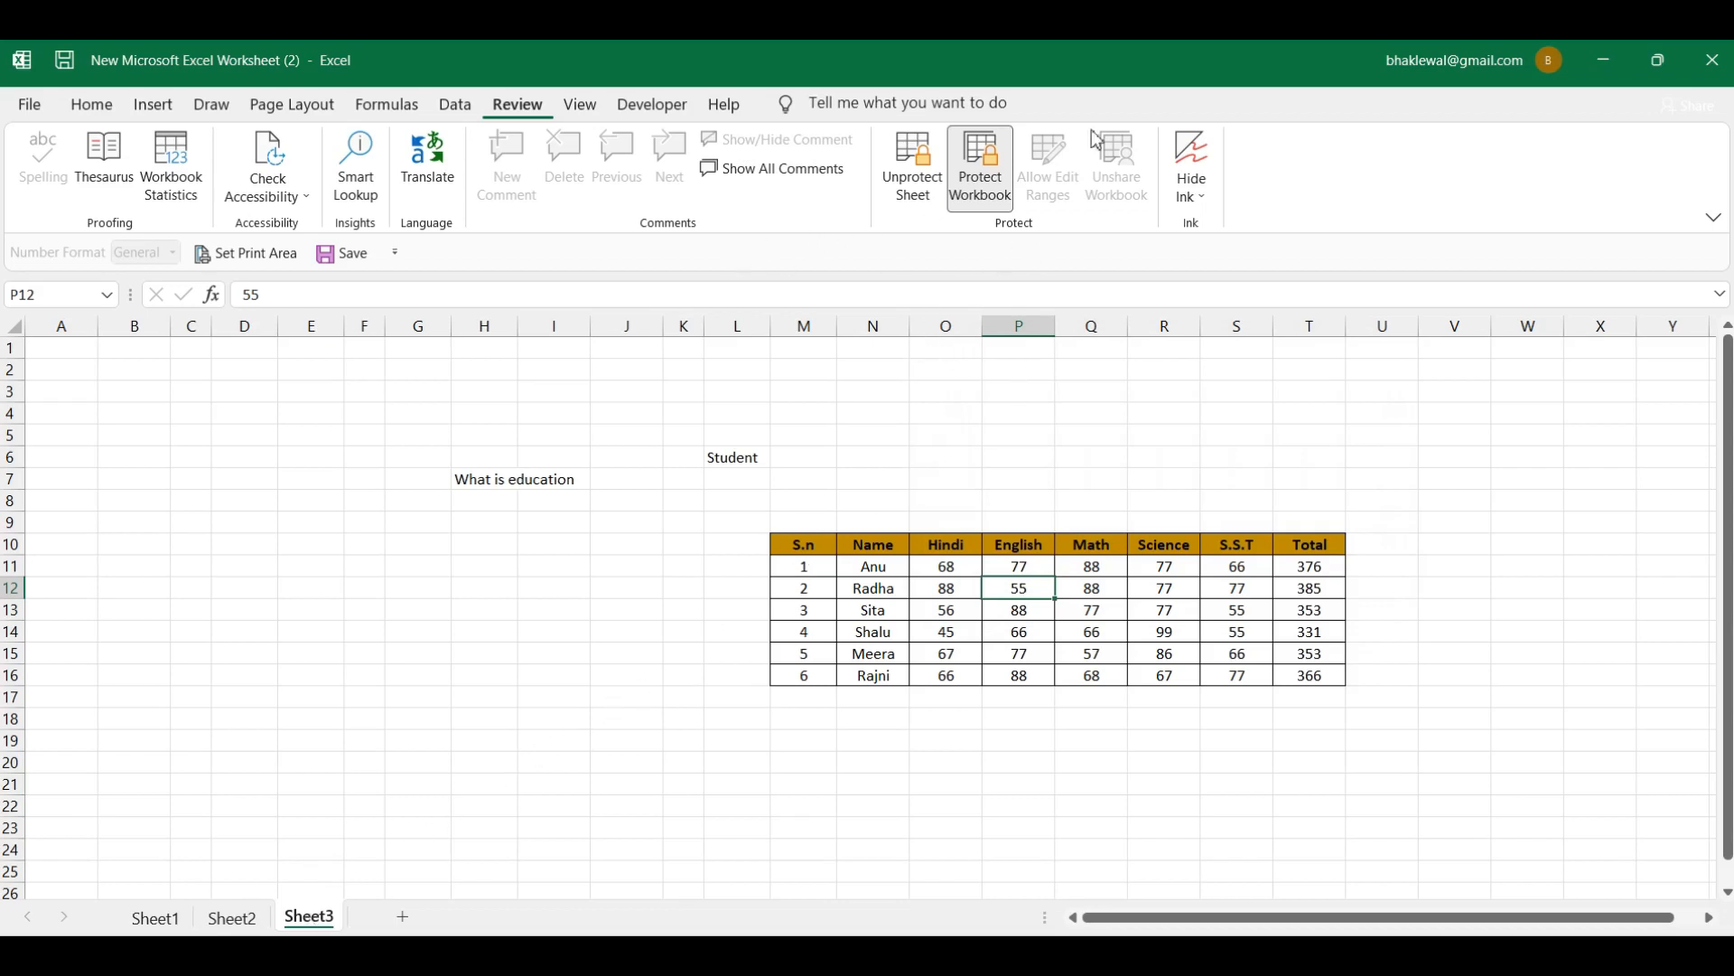
click(1095, 611)
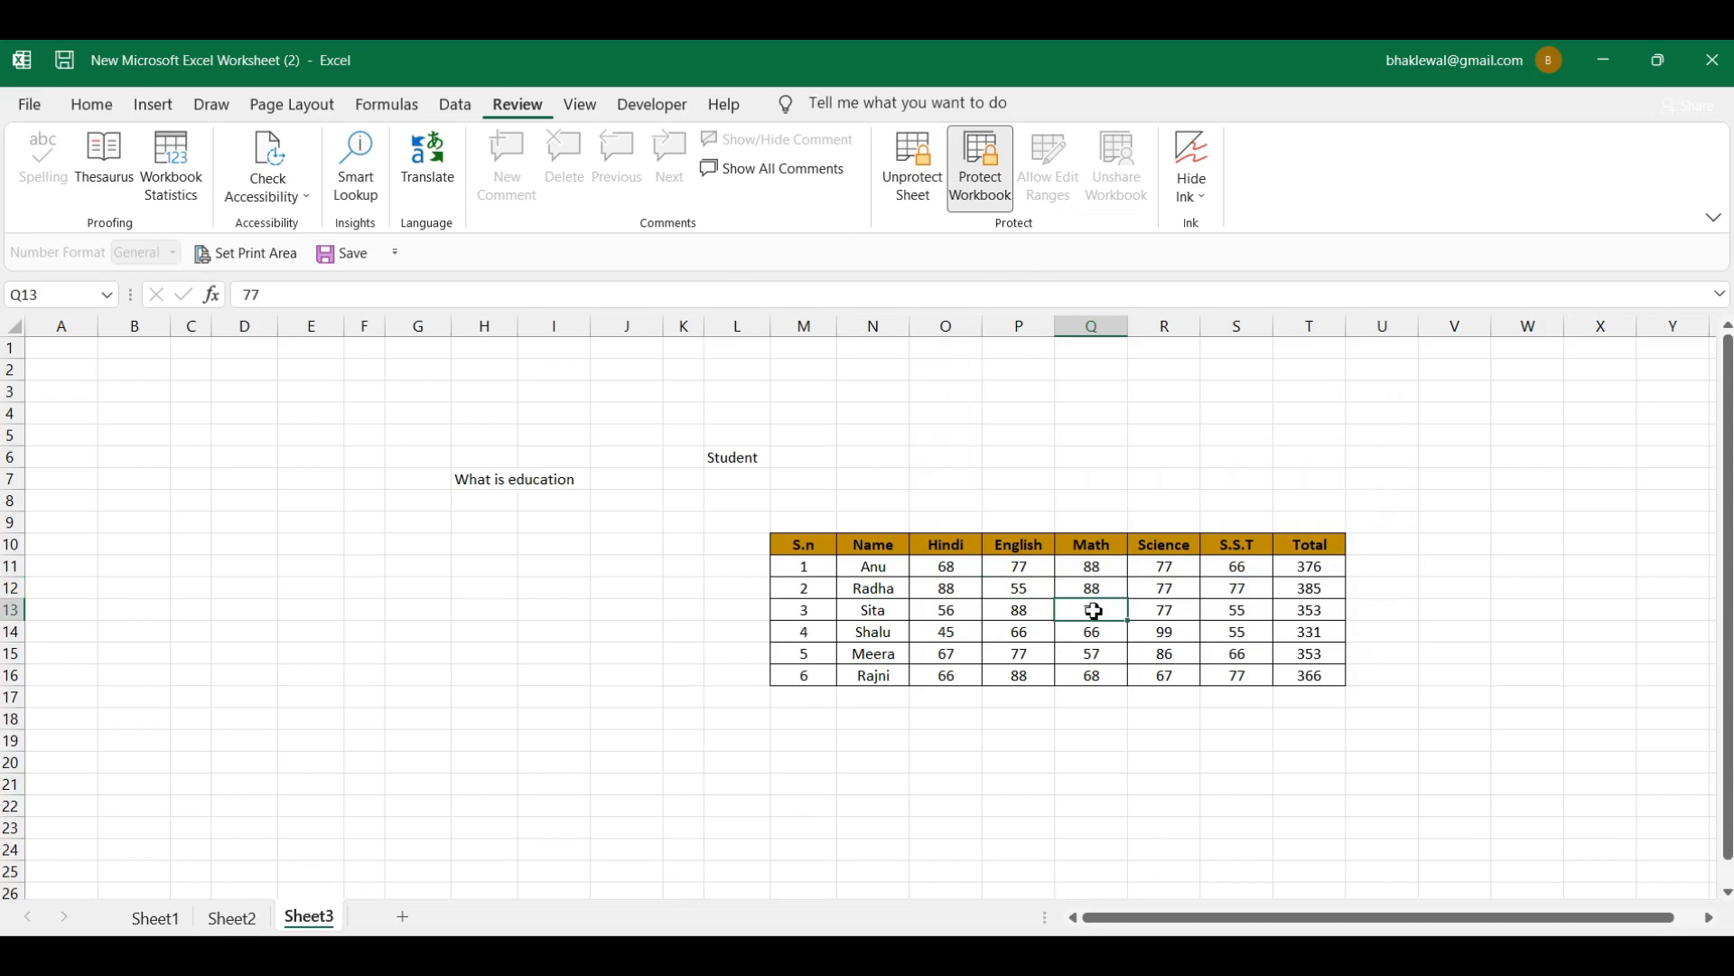
double_click(1095, 610)
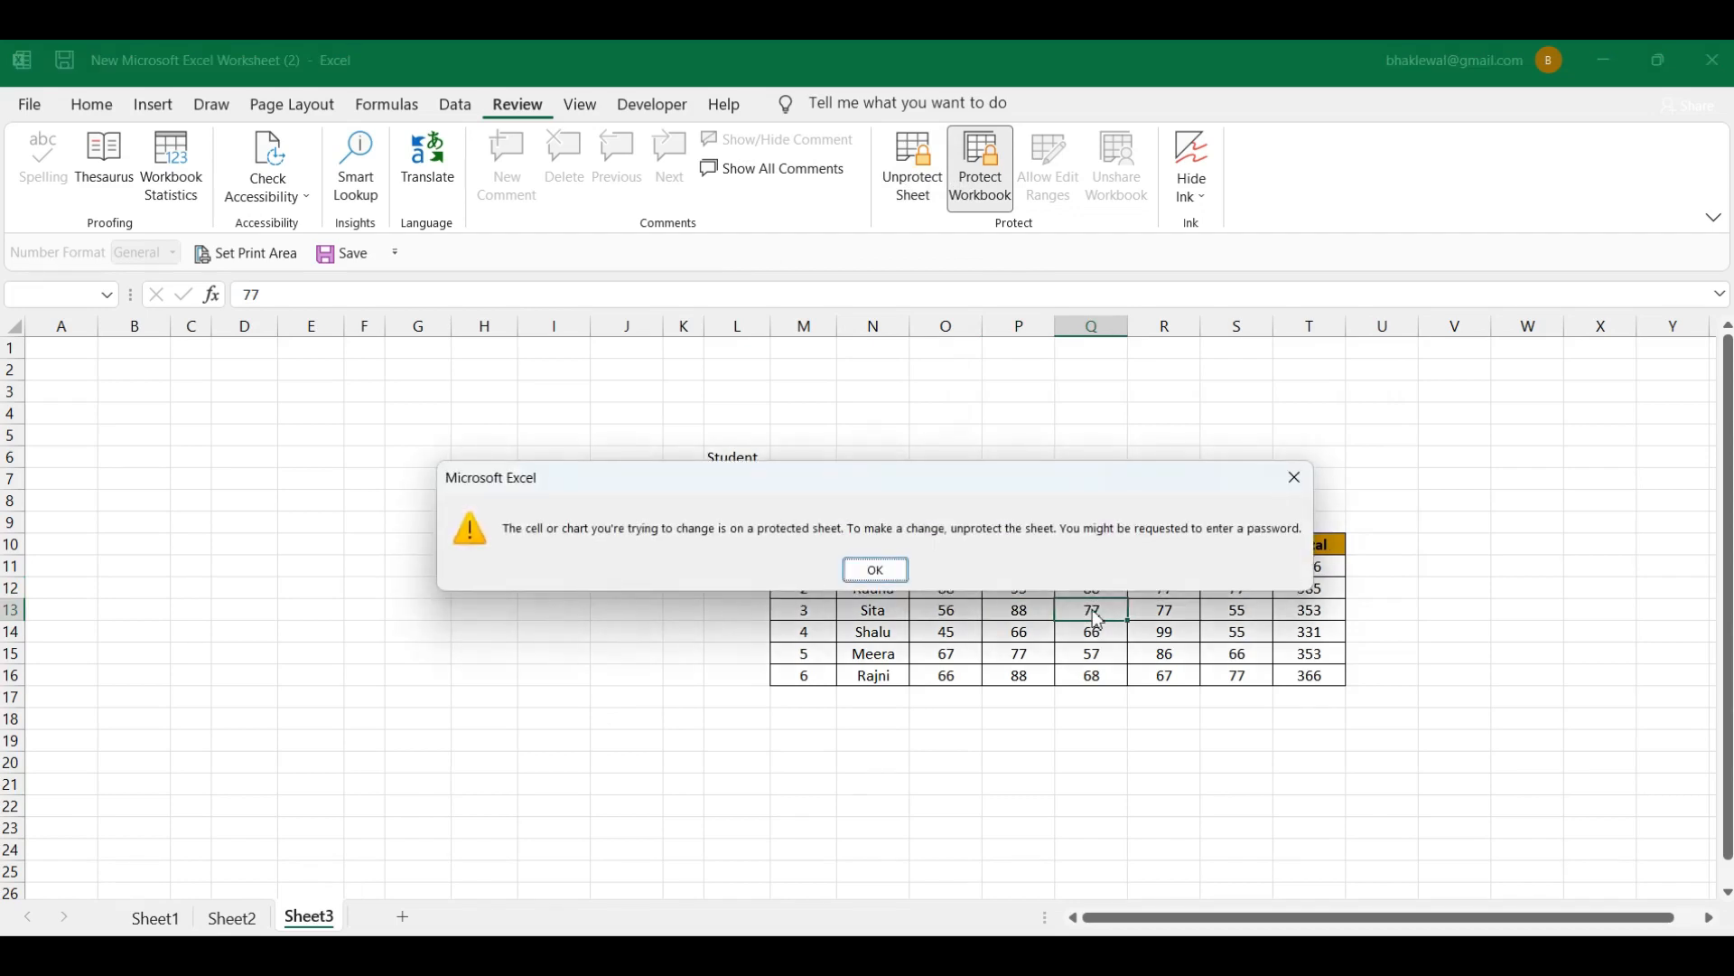
click(875, 570)
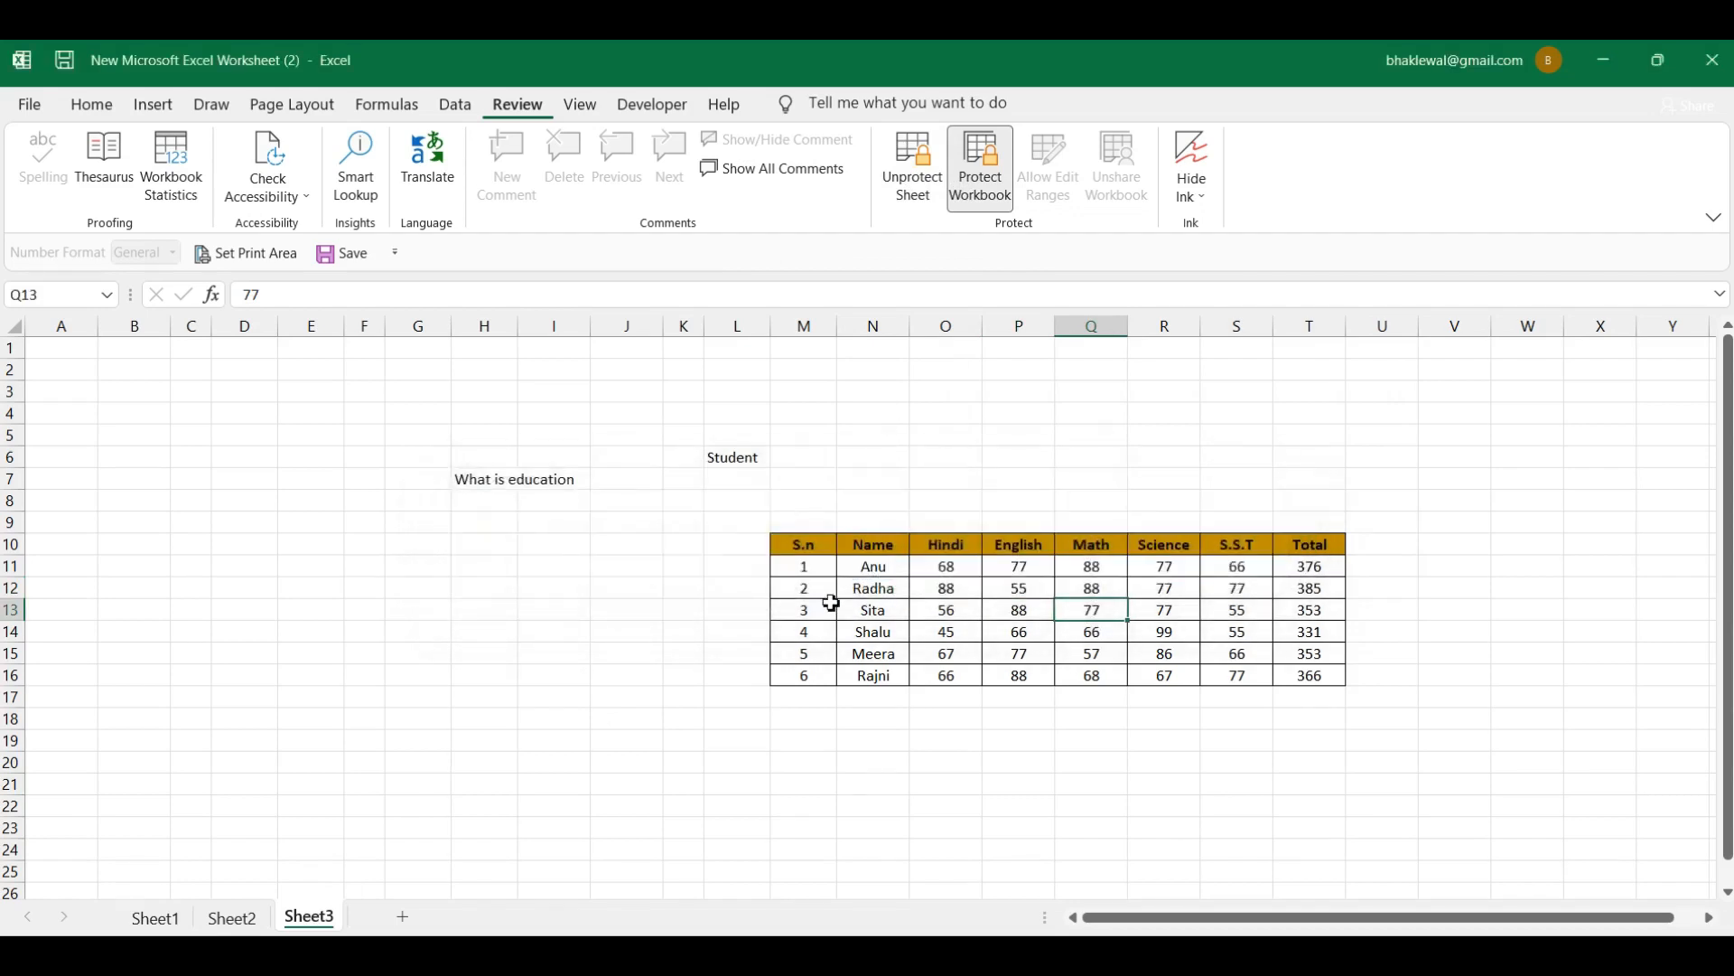
right_click(308, 918)
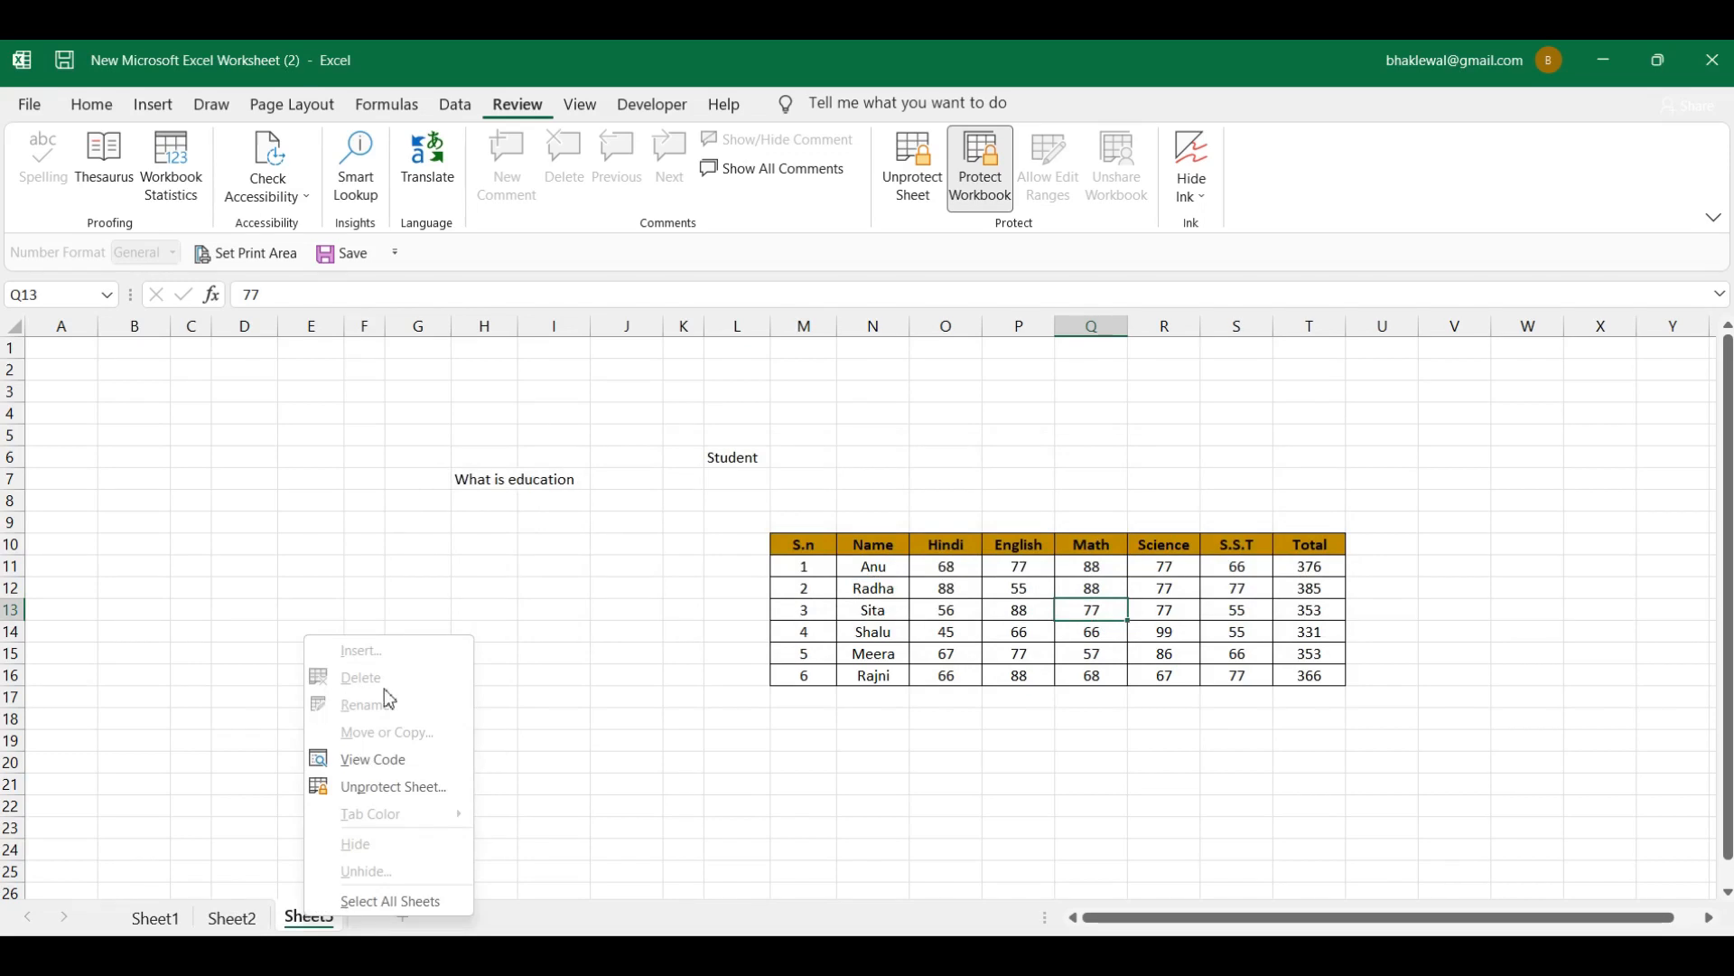
click(831, 718)
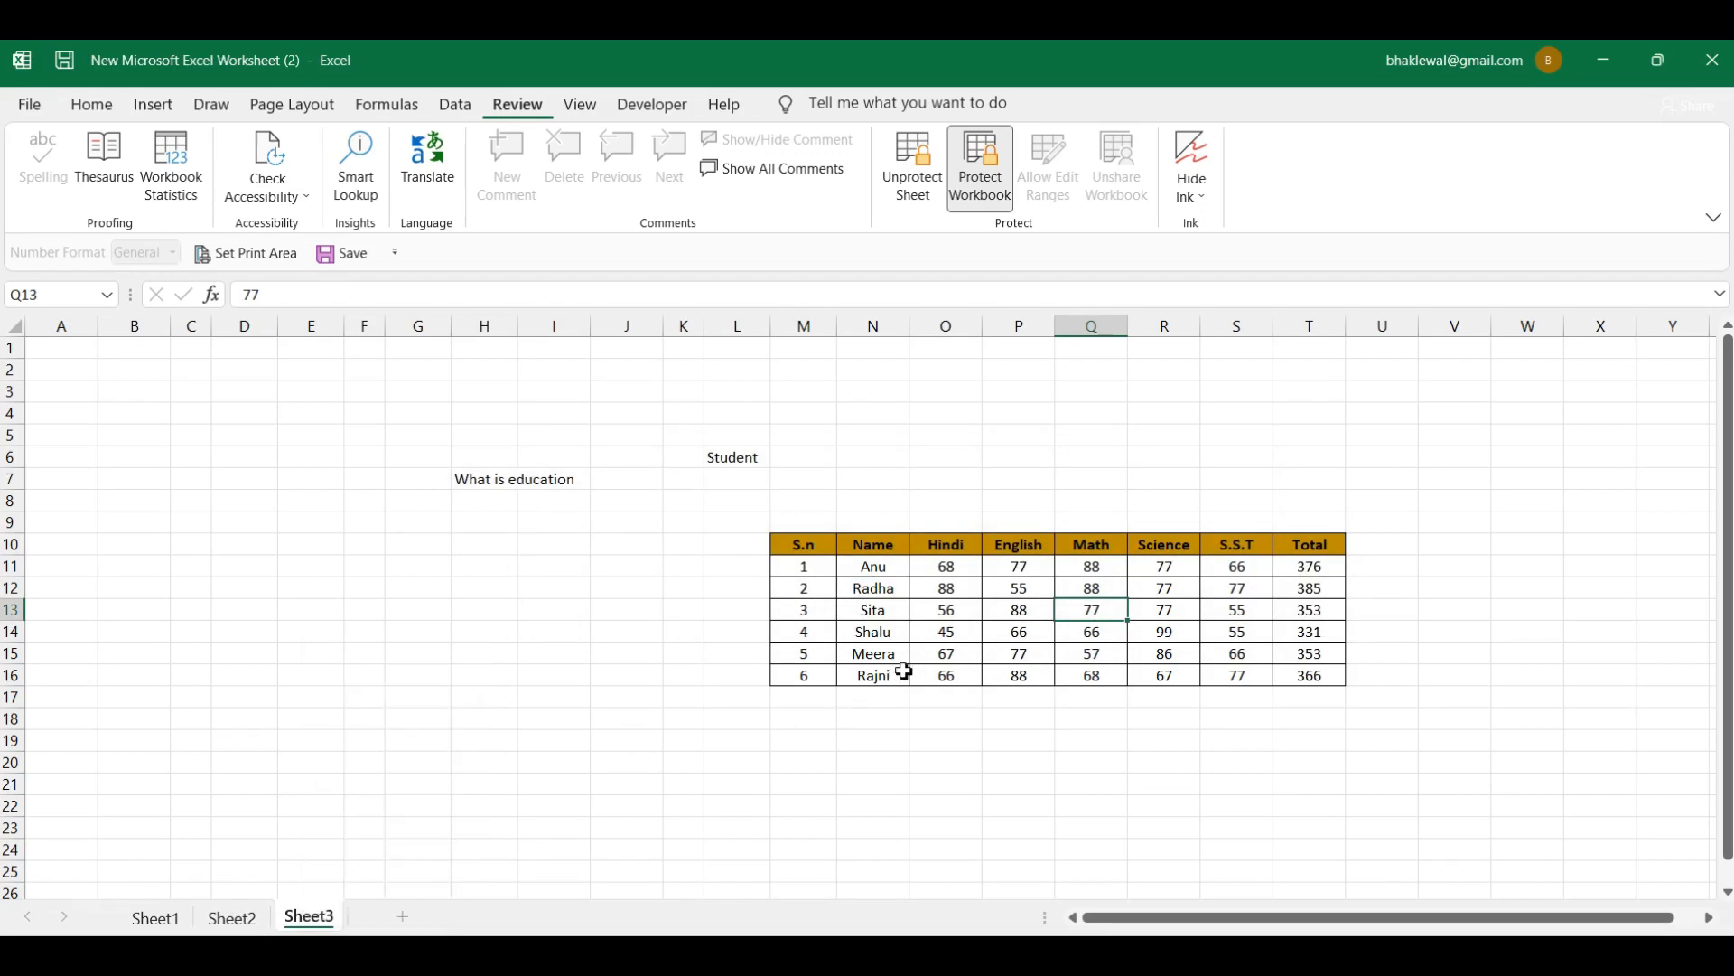
click(914, 653)
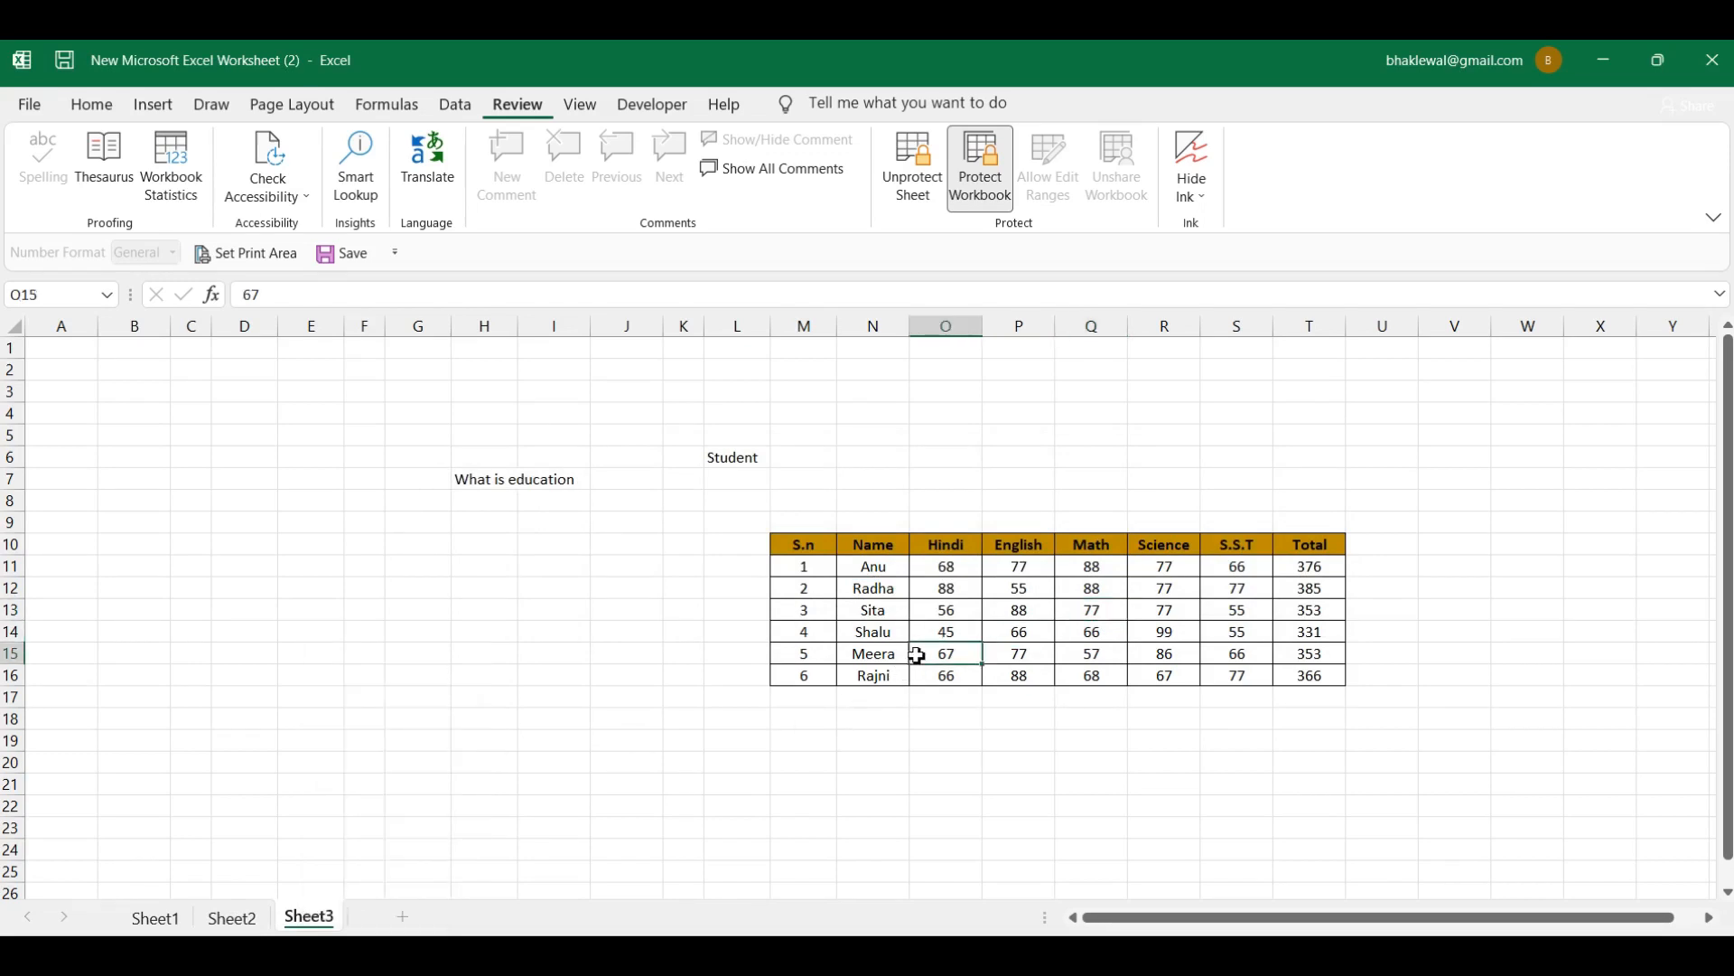
click(1013, 612)
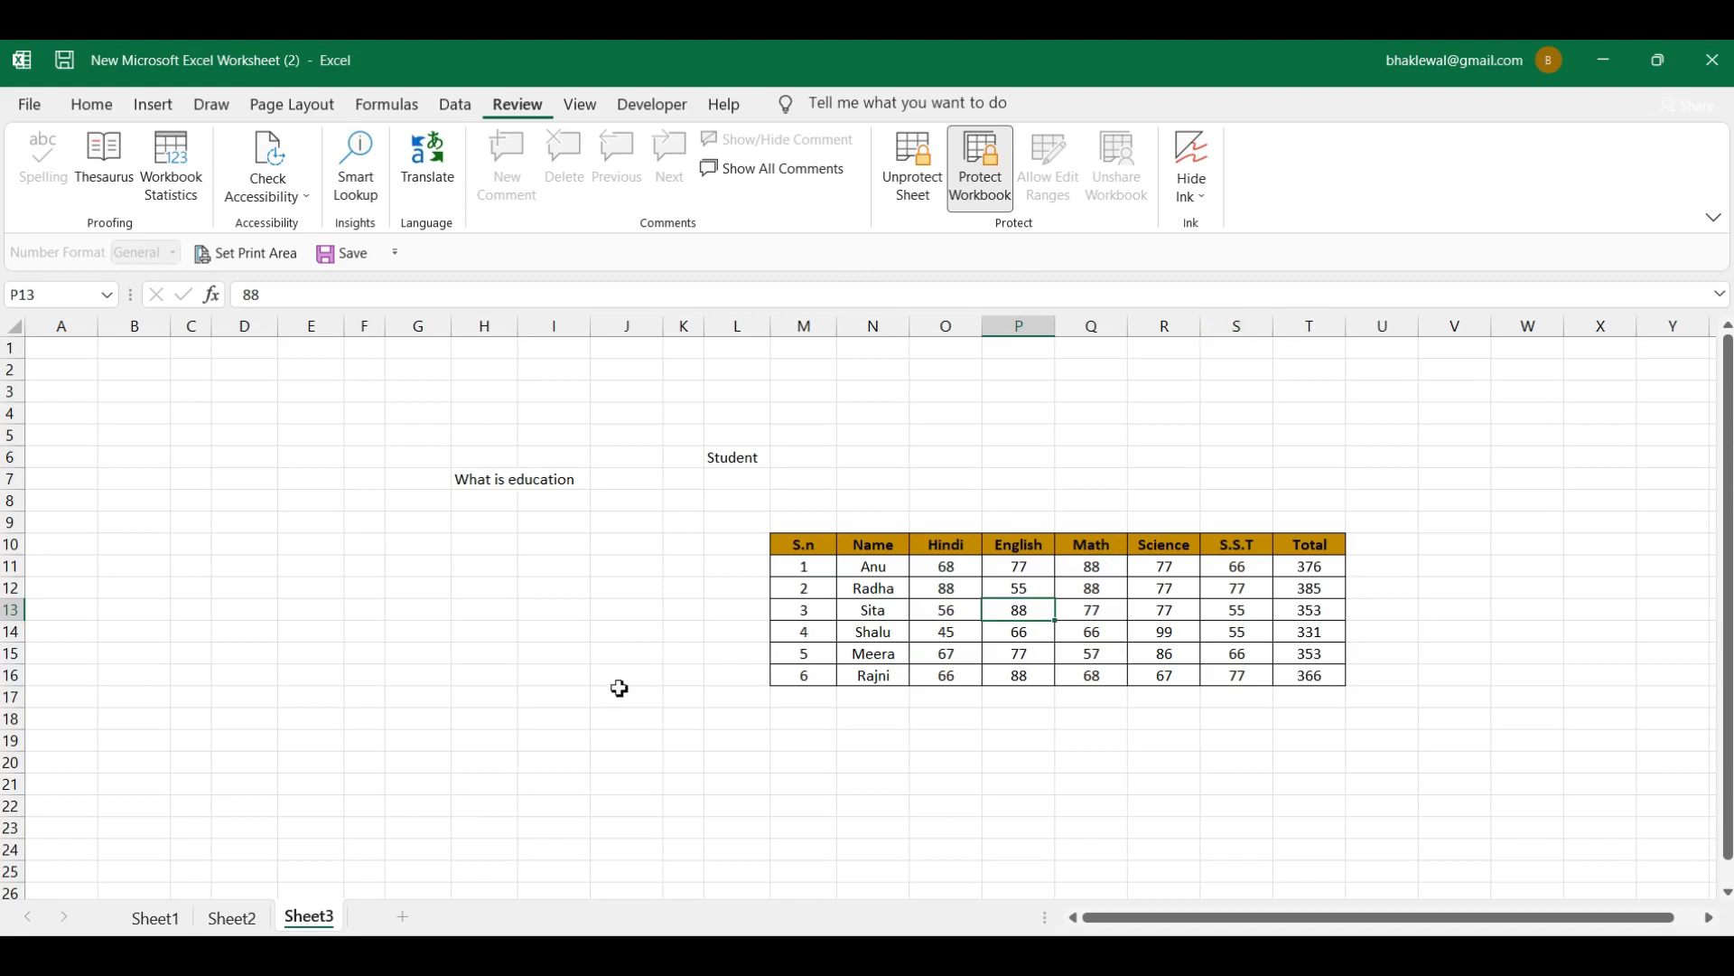
Step: Unprotect Sheet3 by entering the sheet password
click(213, 956)
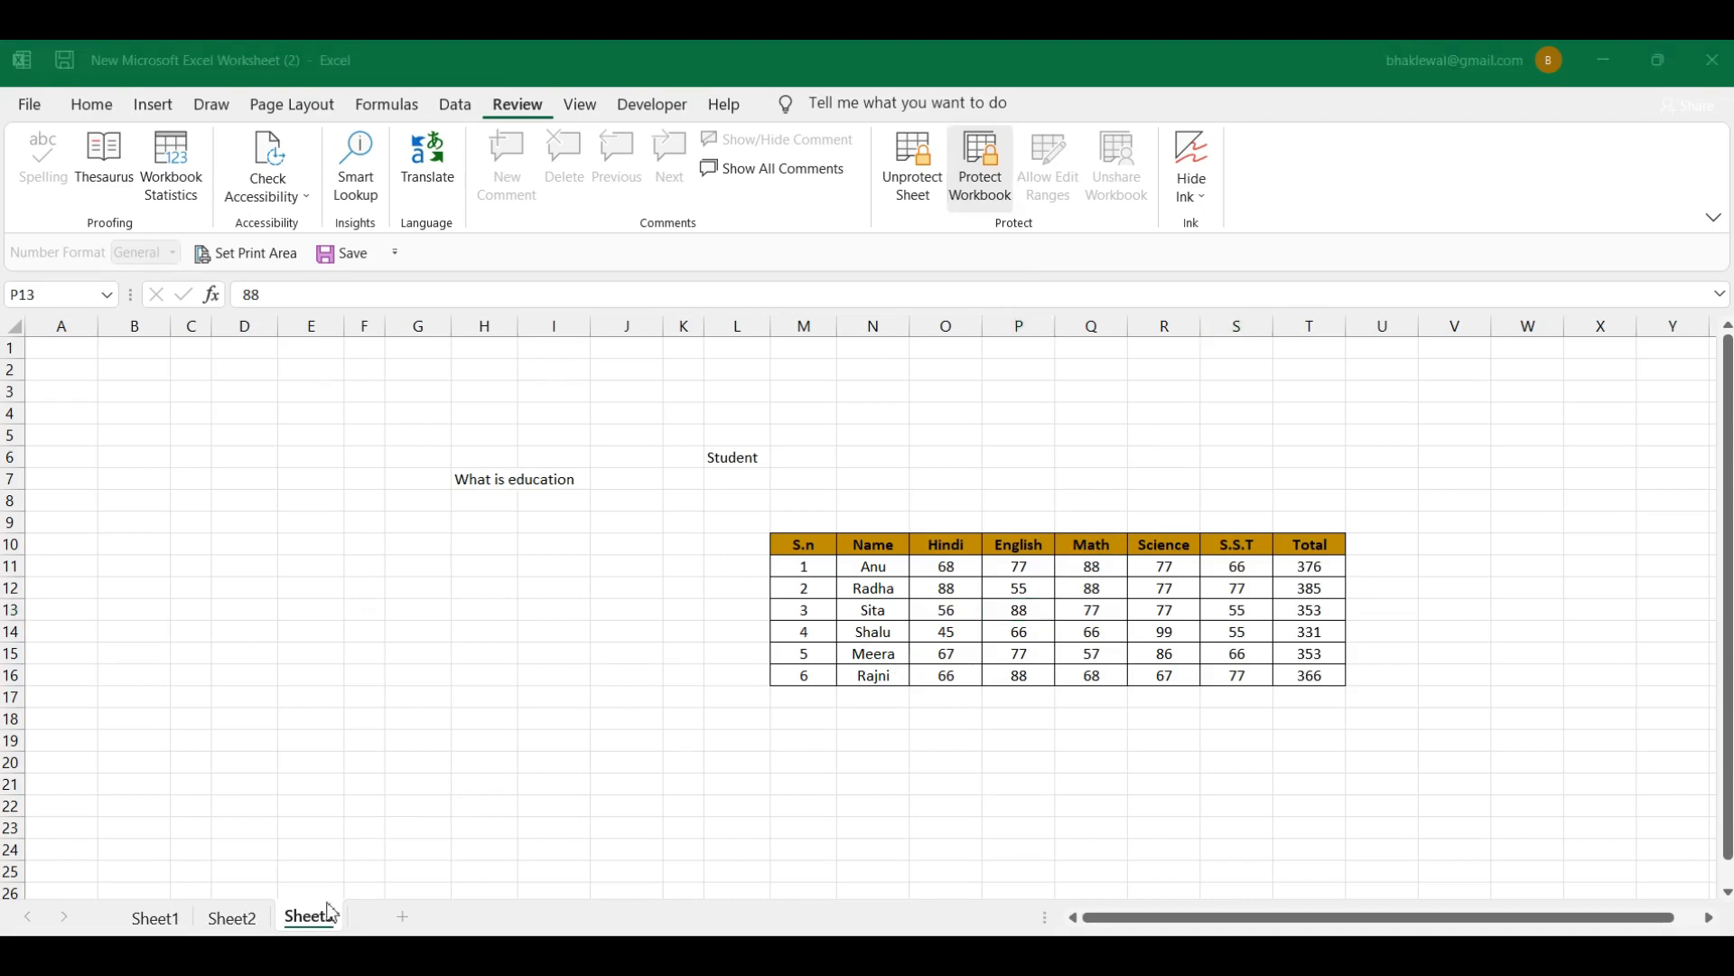
click(914, 187)
click(914, 187)
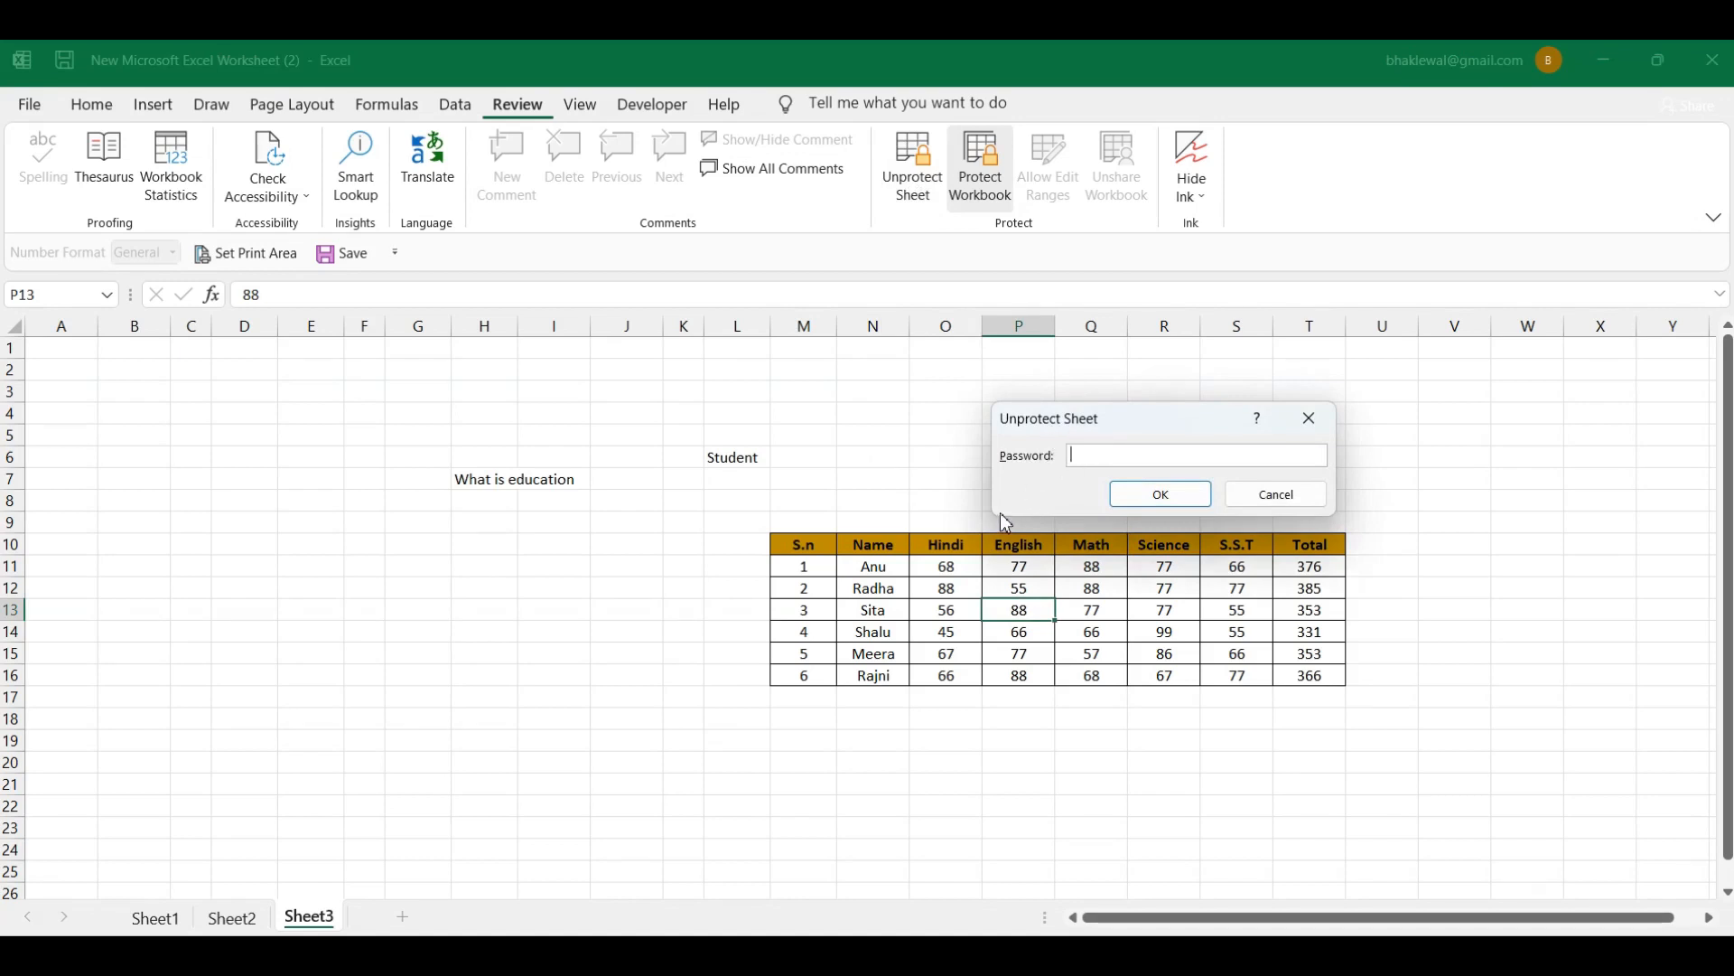
text(1234)
click(1170, 502)
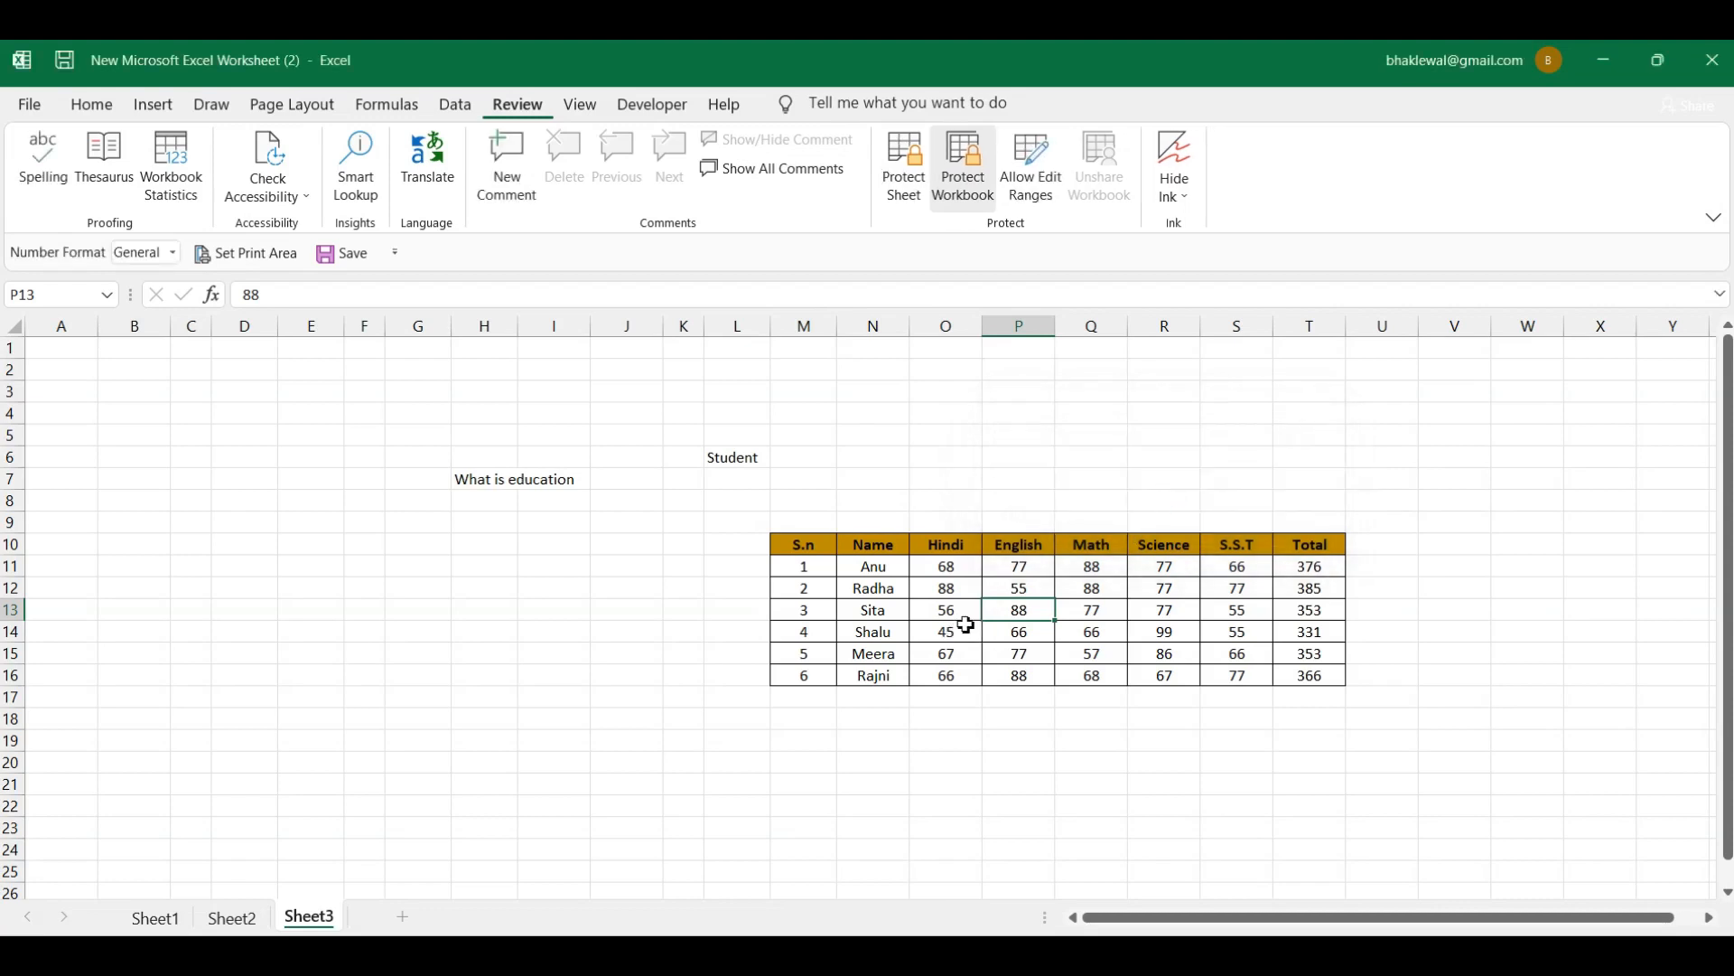
Step: Change Sita's Hindi mark in O13 from 56 to 88, raising her total to 385
key(Left)
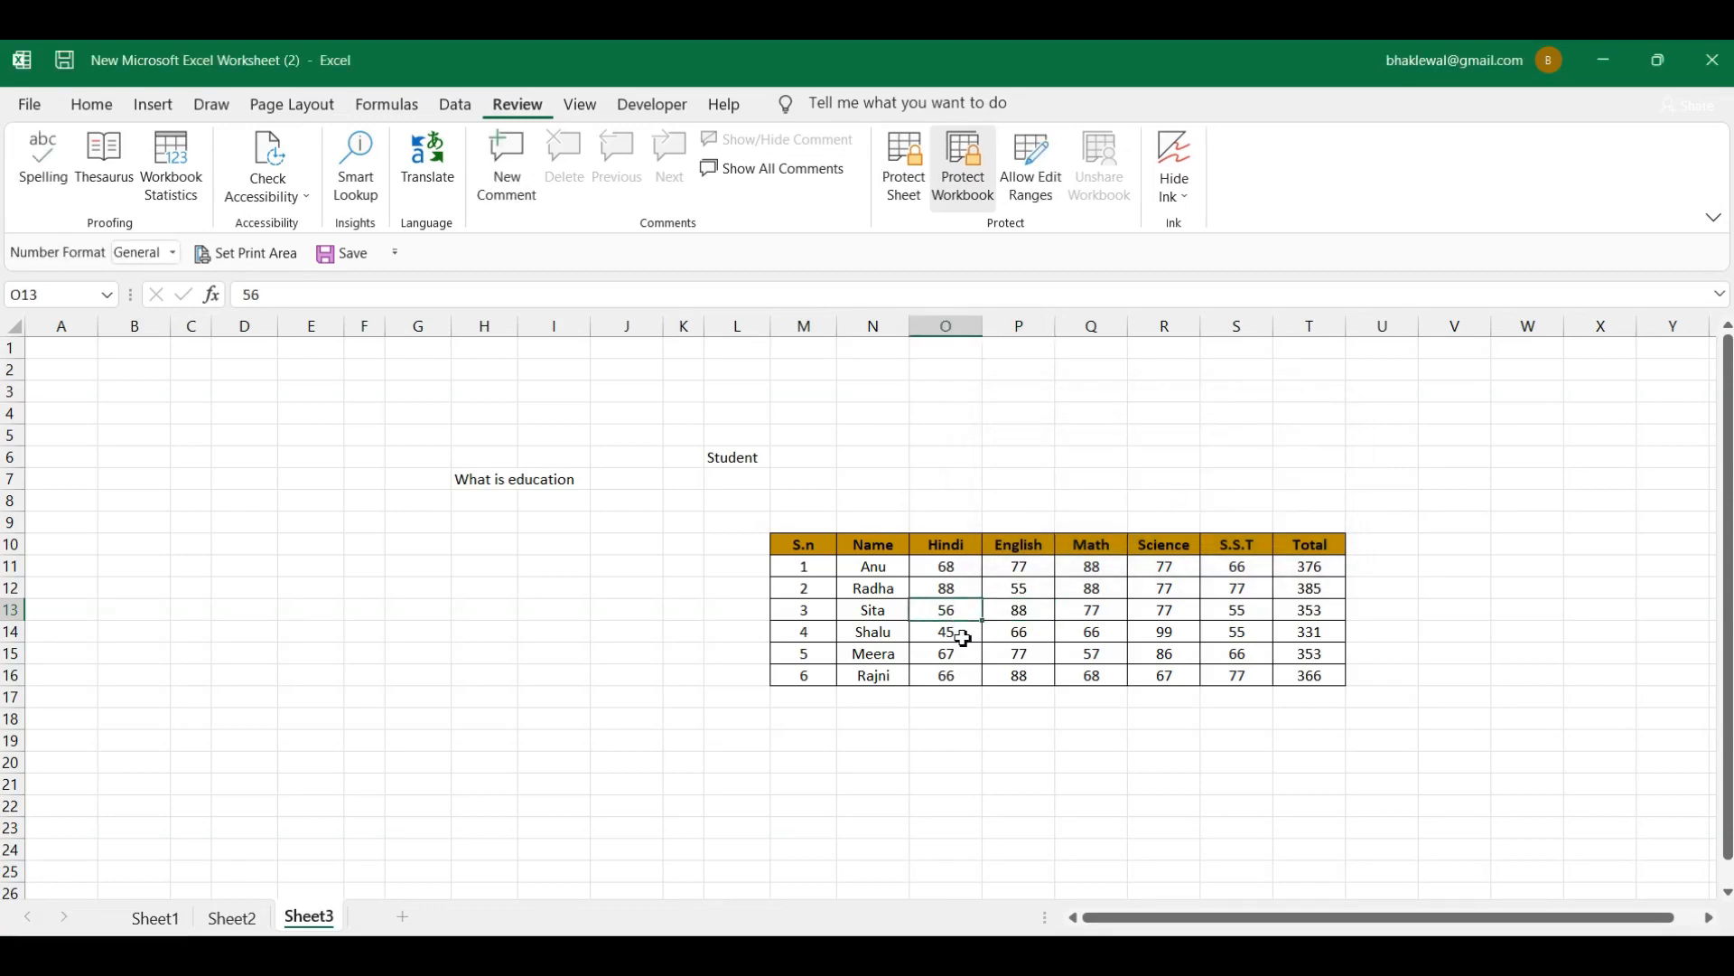
key(BackSpace)
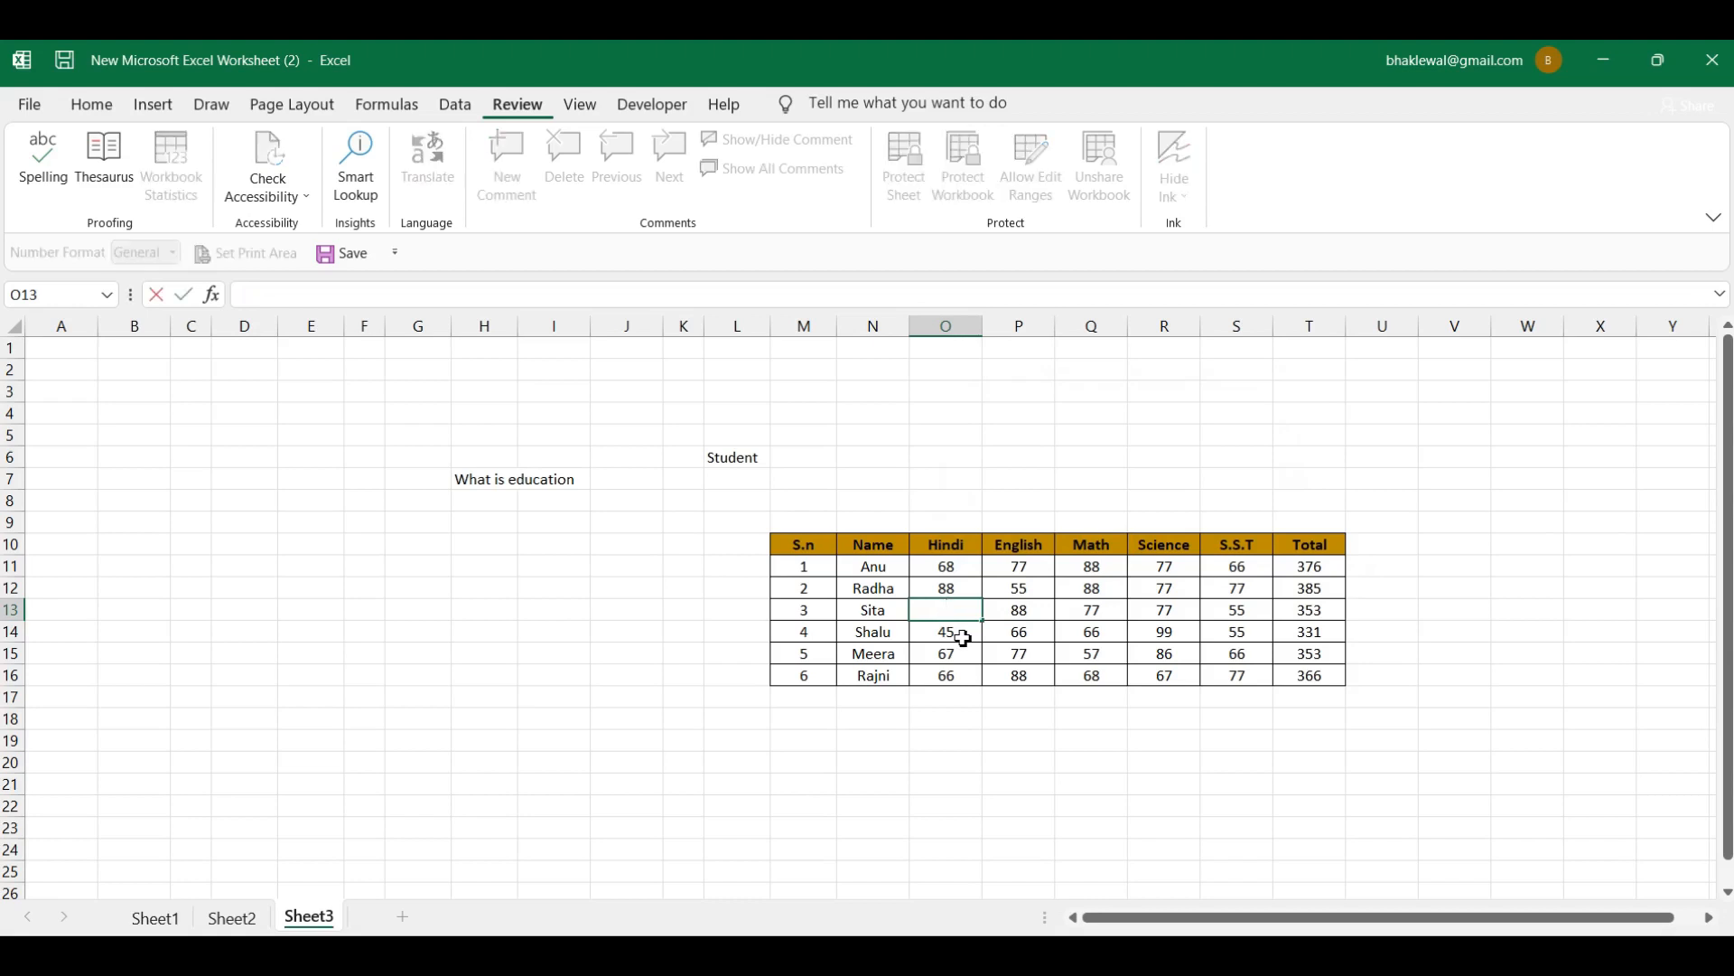
text(88)
click(1071, 614)
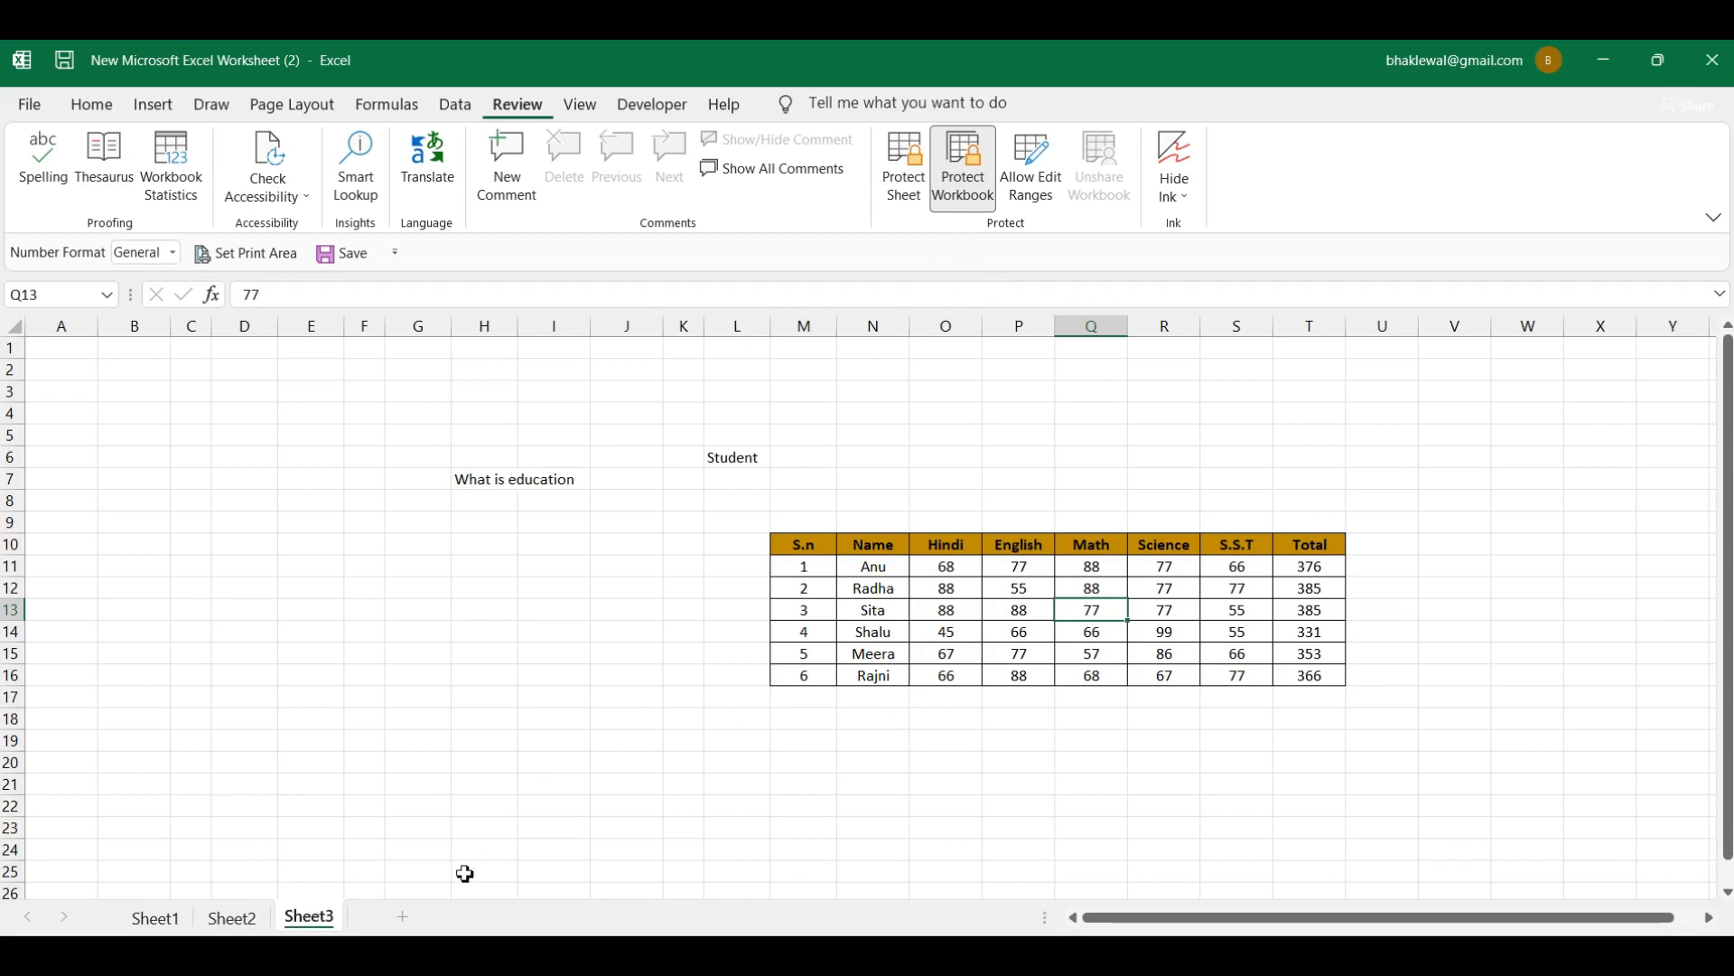
Step: Unprotect the workbook structure with its password and verify the Sheet3 tab options work again
right_click(324, 921)
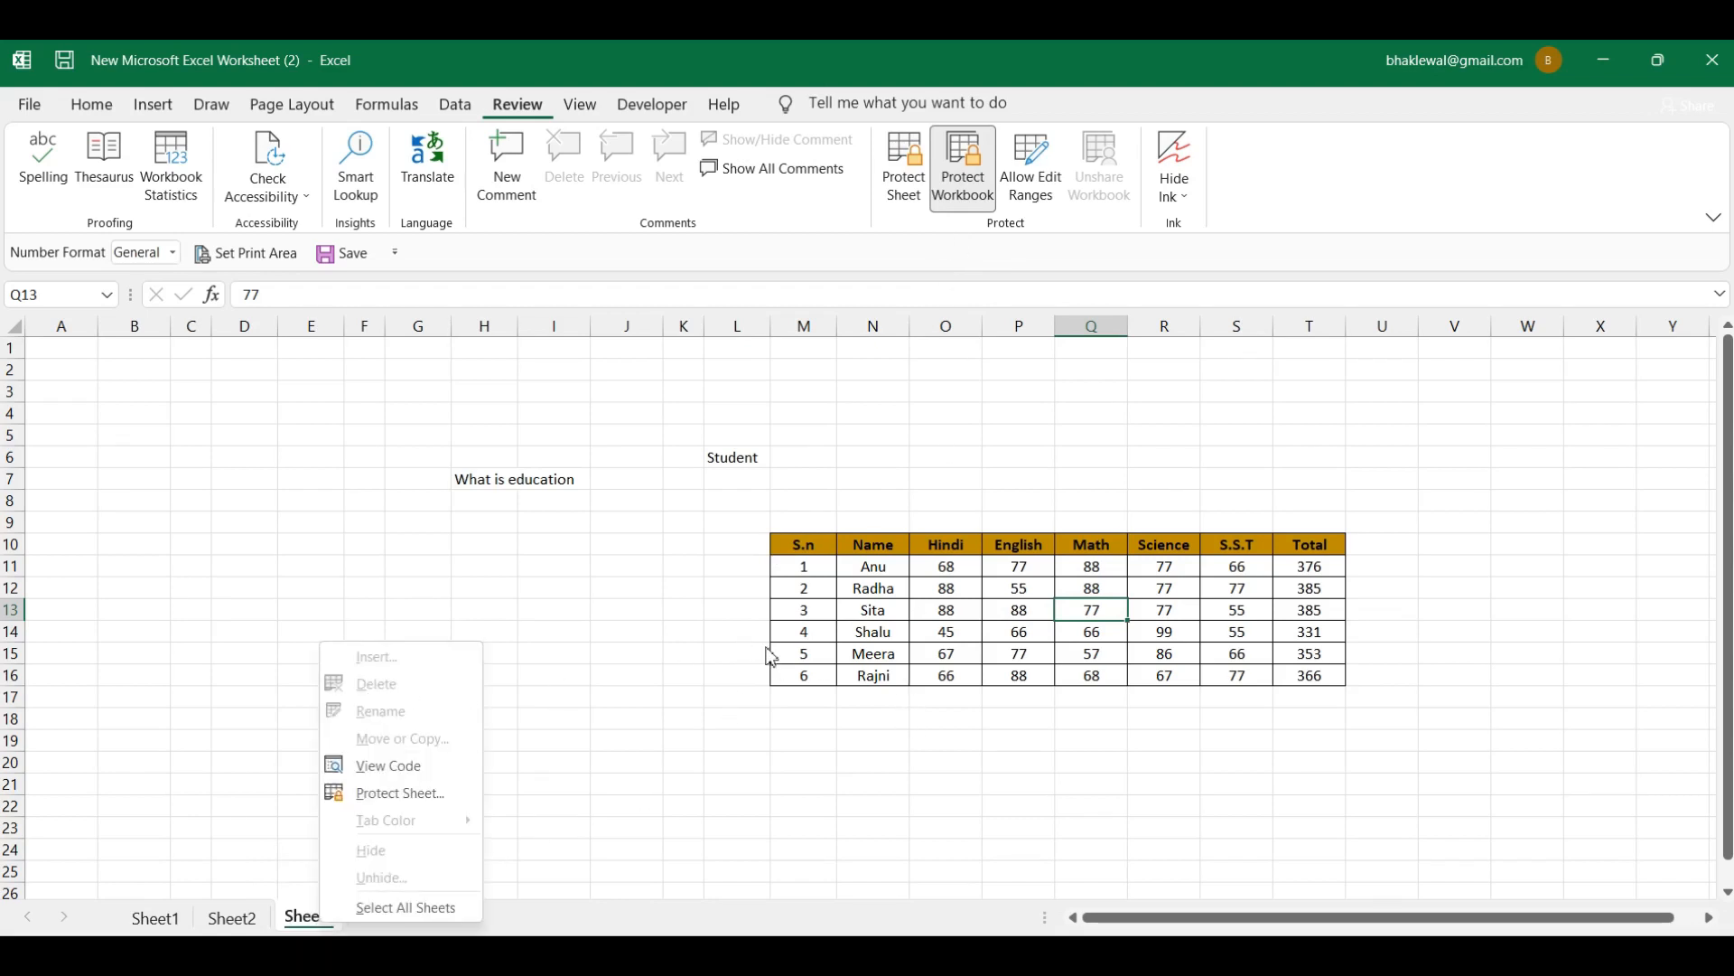
click(981, 612)
click(995, 612)
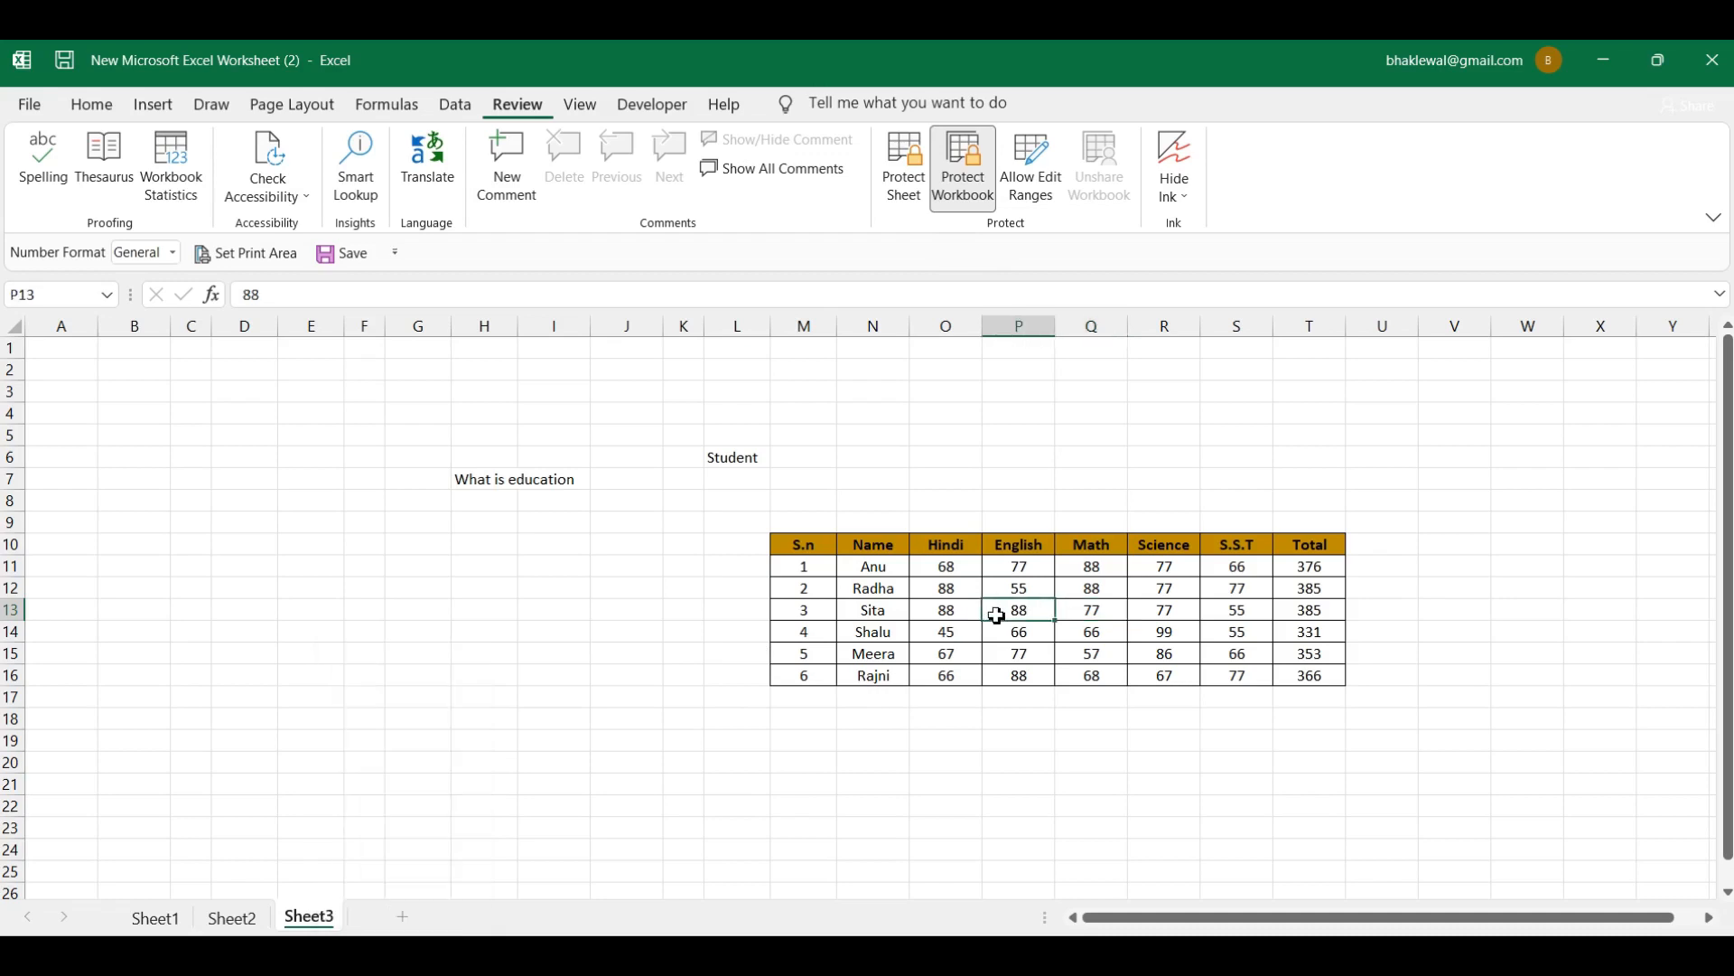
click(982, 187)
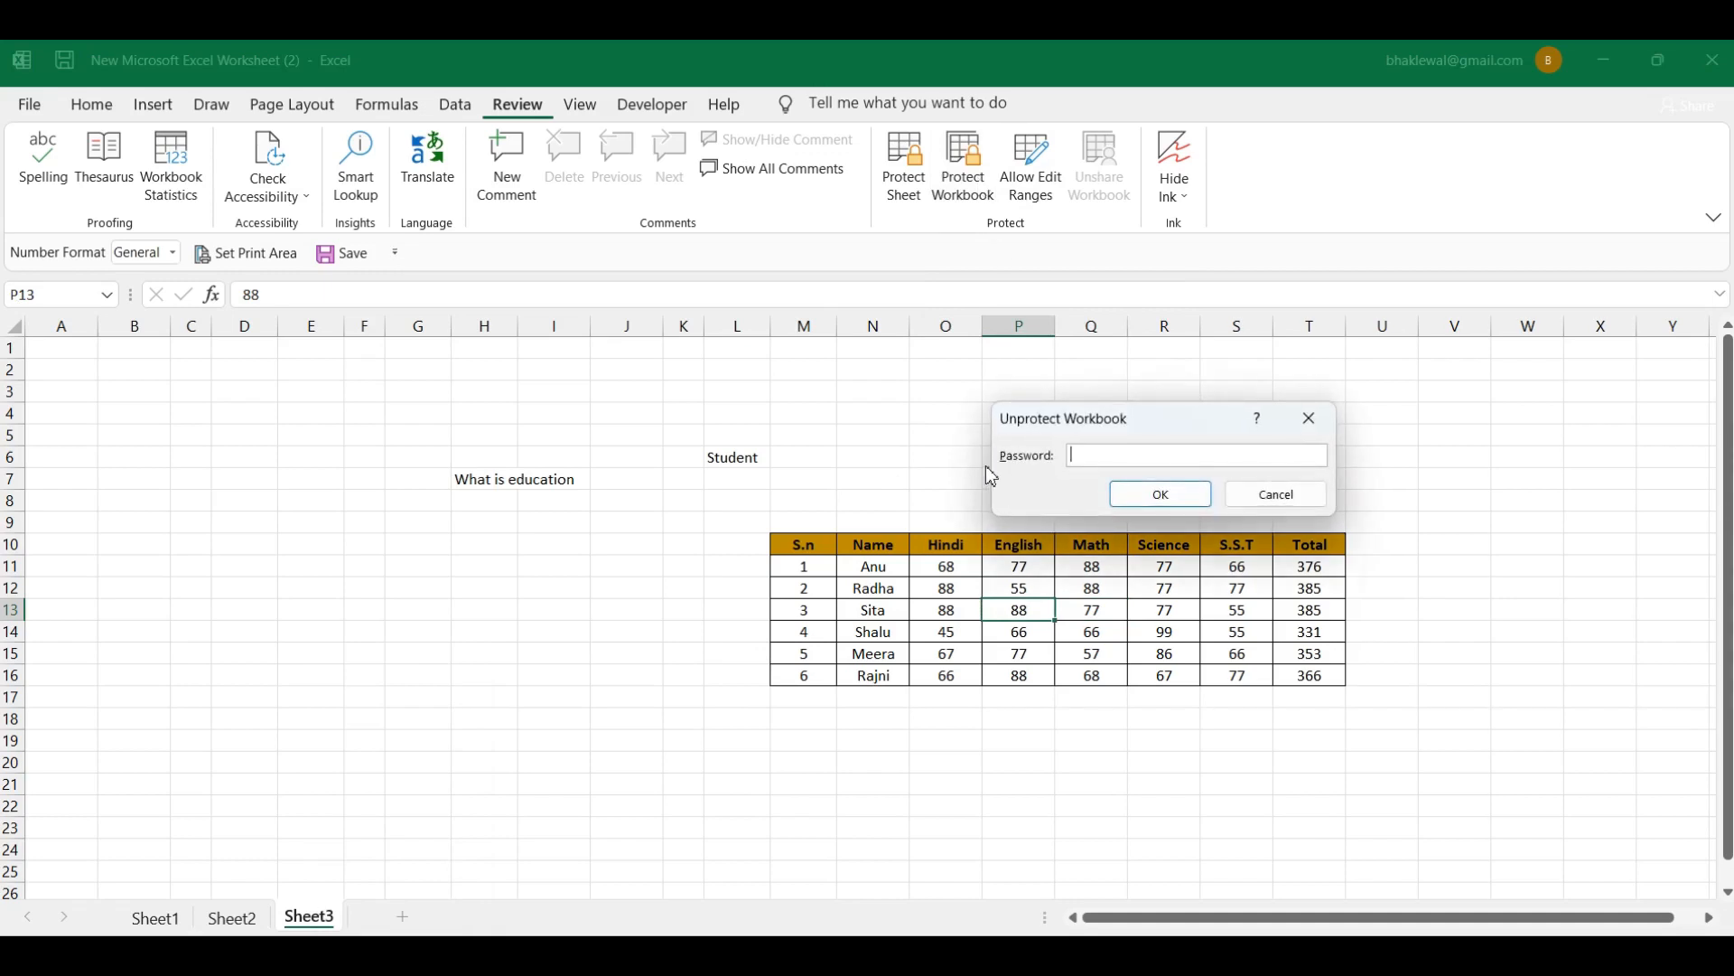
text(1234)
click(1171, 499)
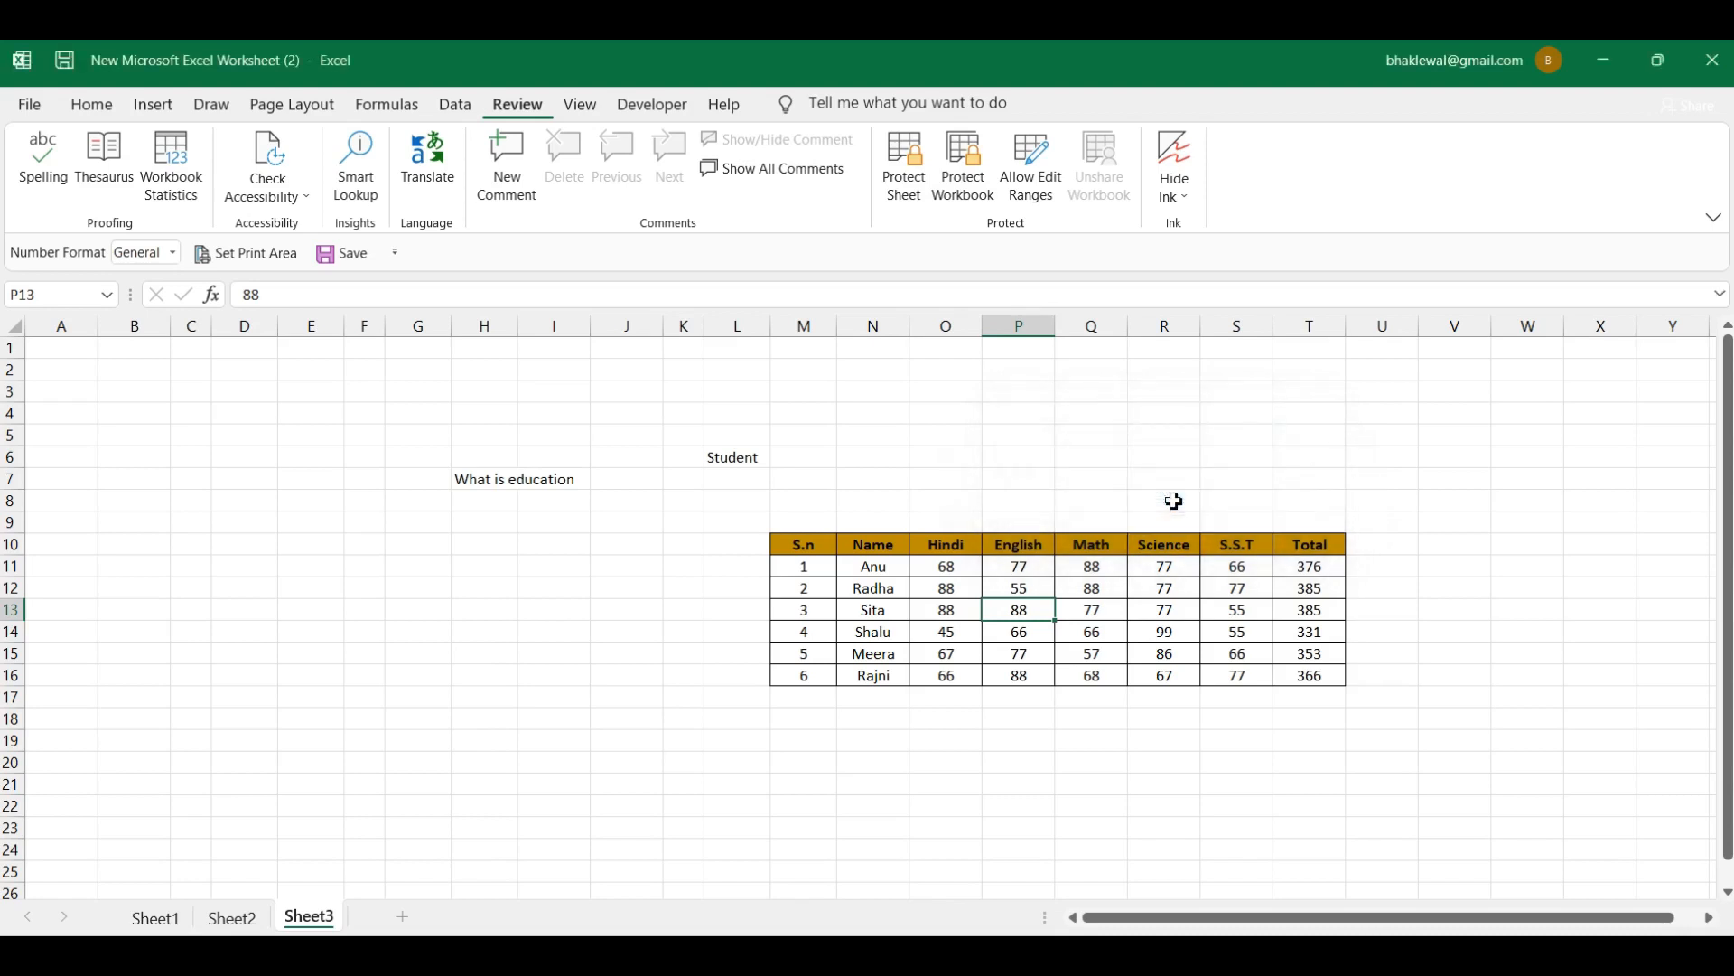
right_click(328, 918)
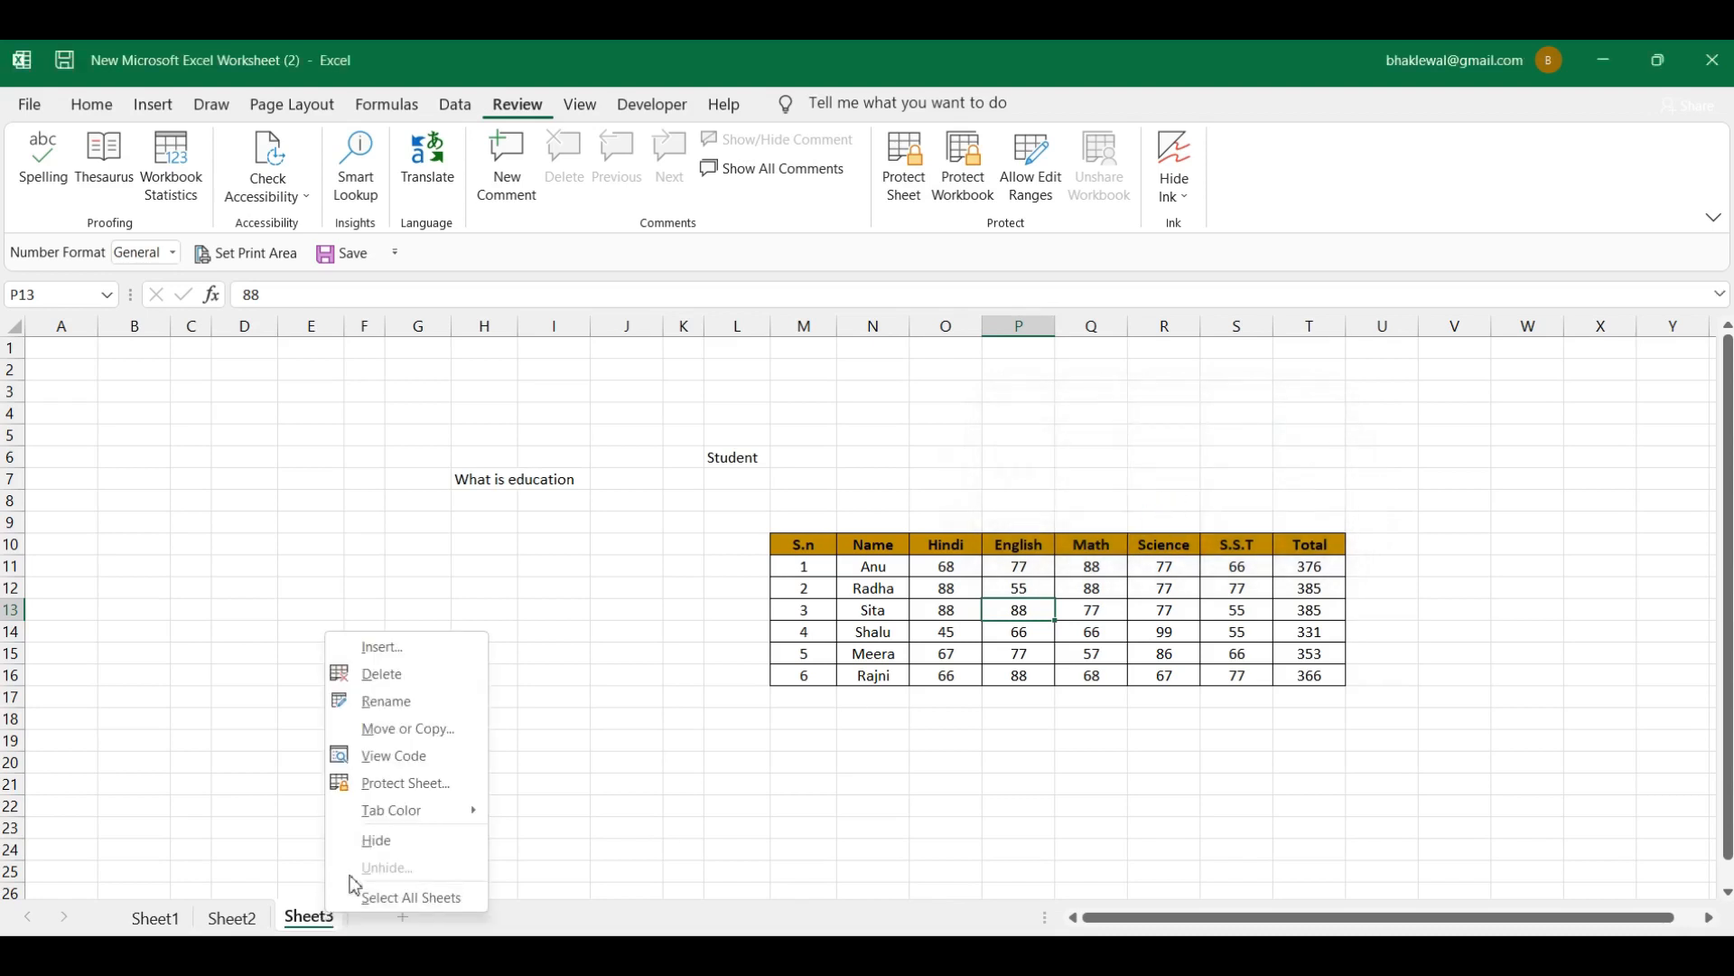
click(1010, 649)
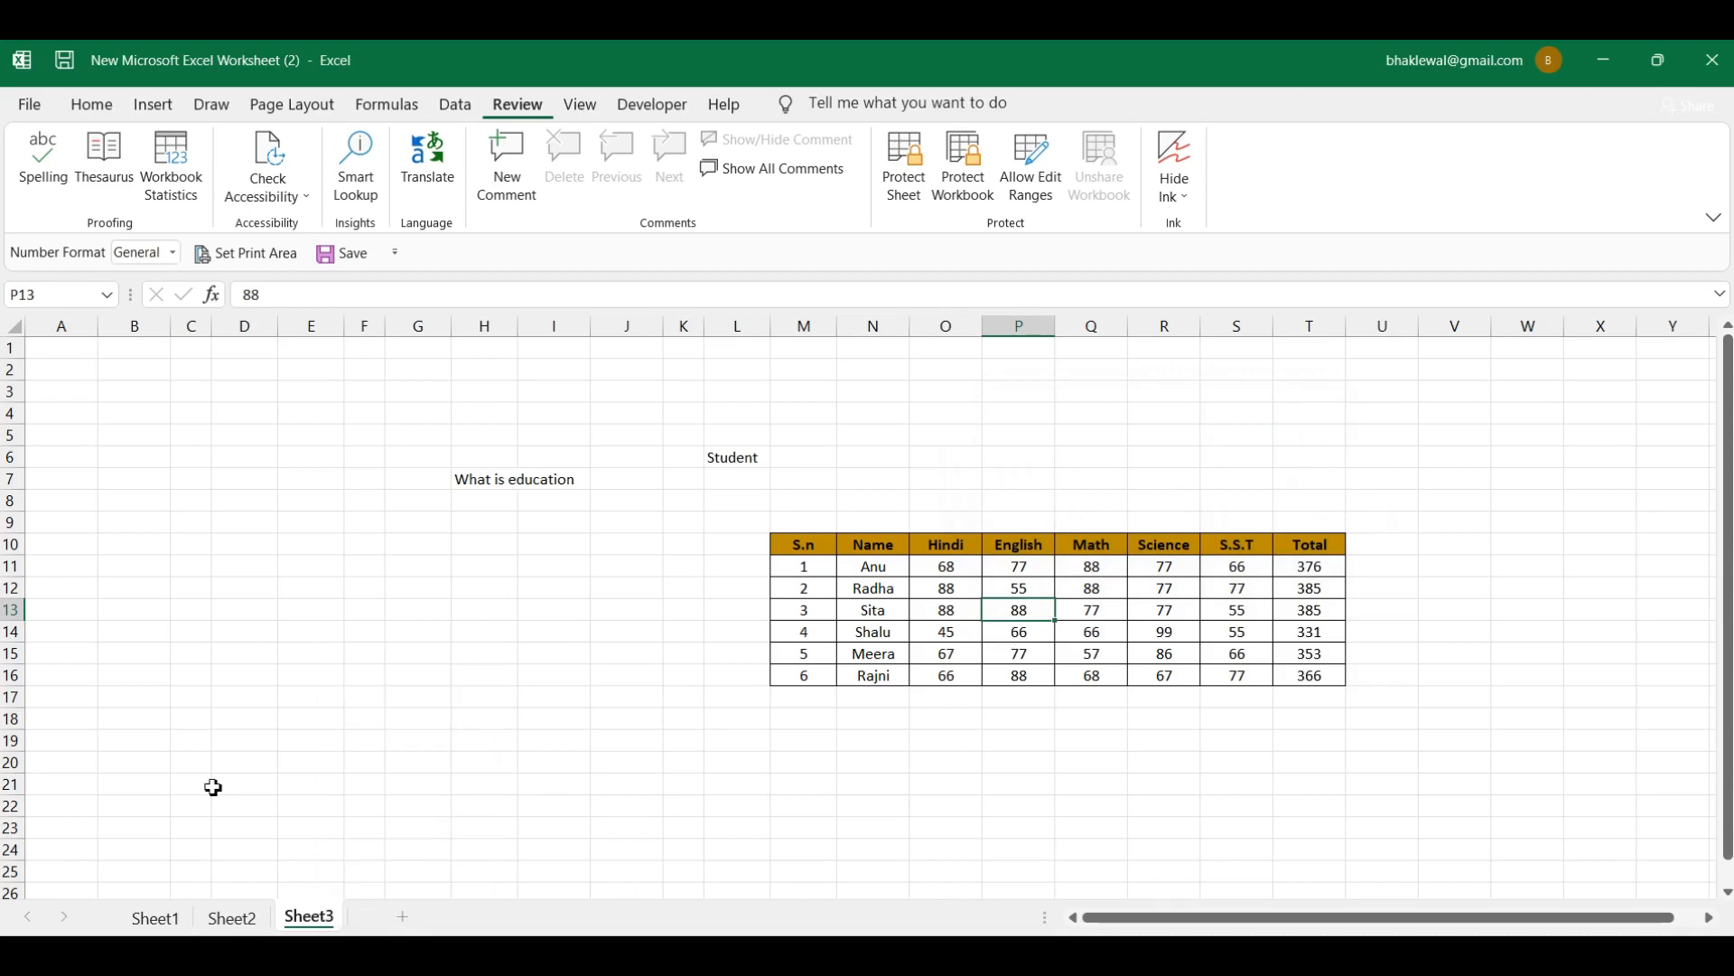
Step: Add blank sheets Sheet4, Sheet5 and Sheet6, returning to Sheet3 afterwards
click(194, 953)
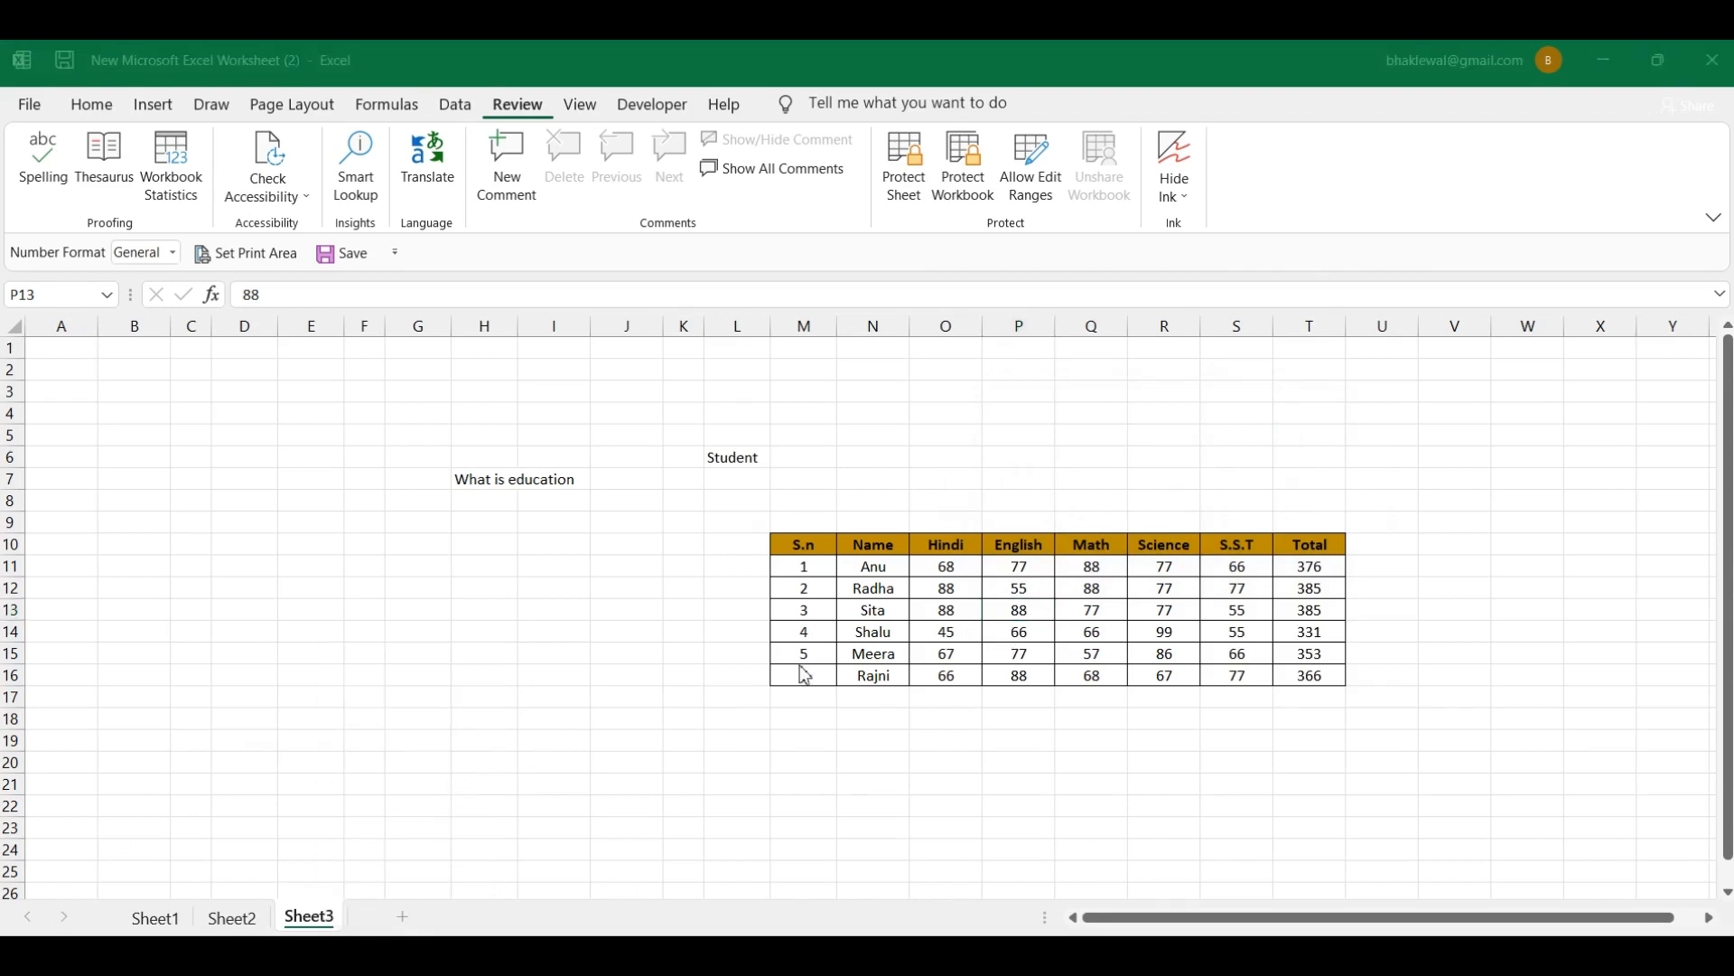
click(403, 921)
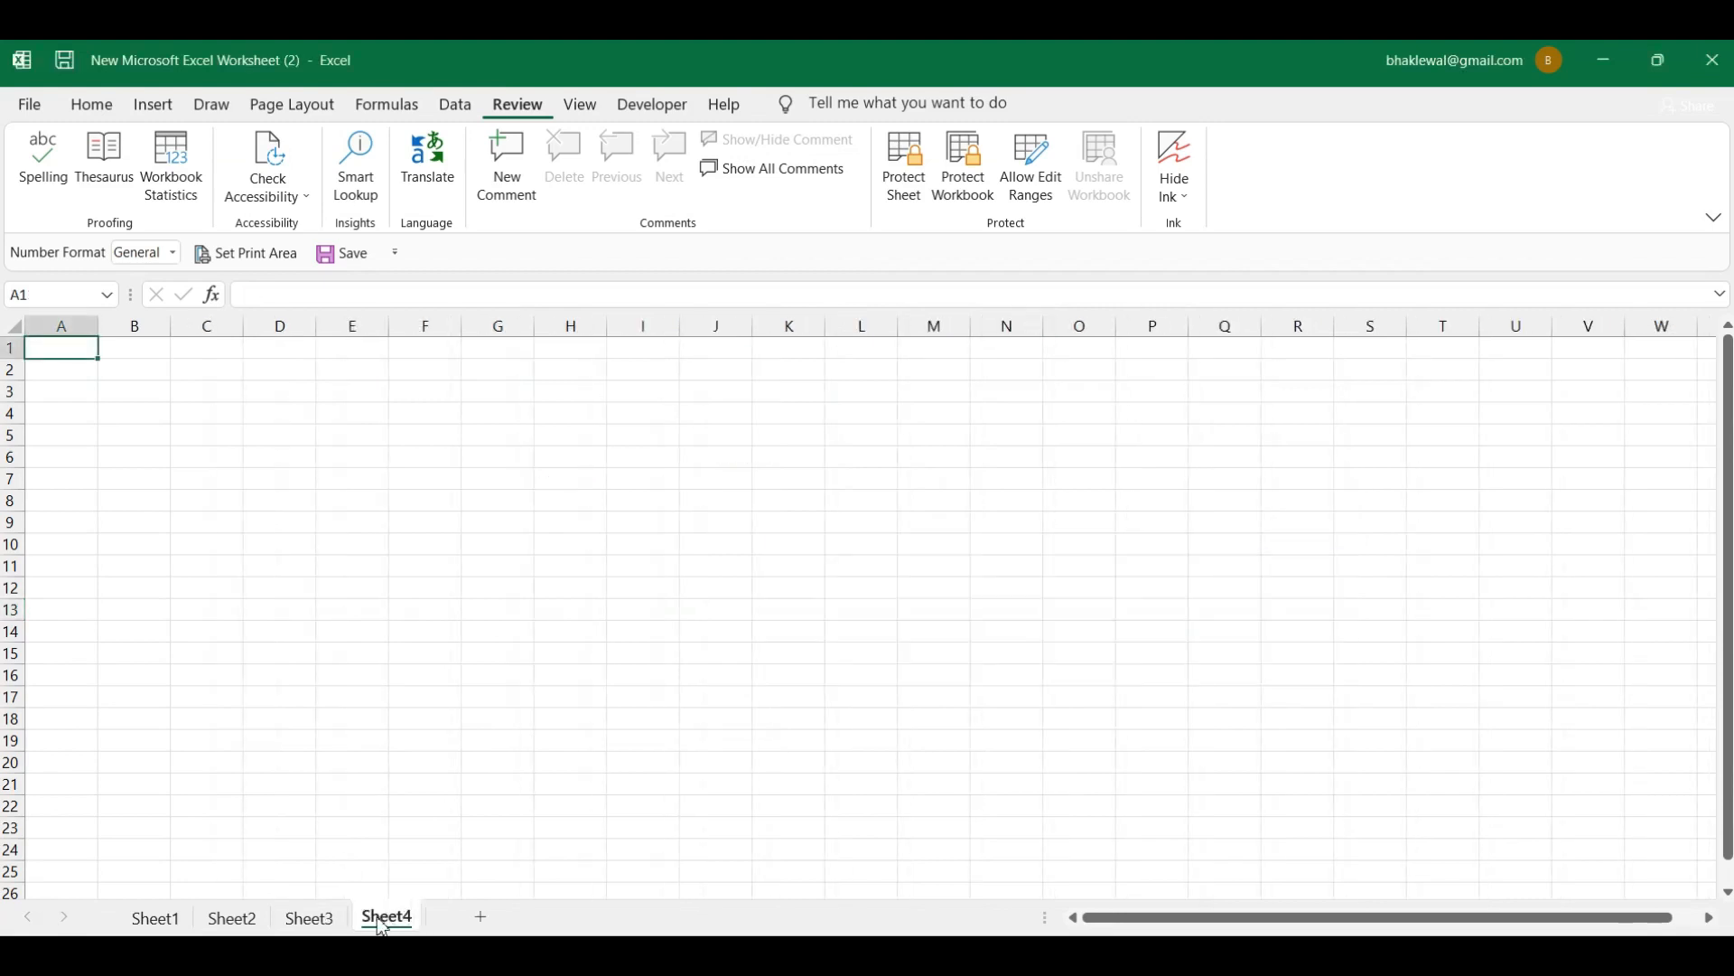
click(481, 918)
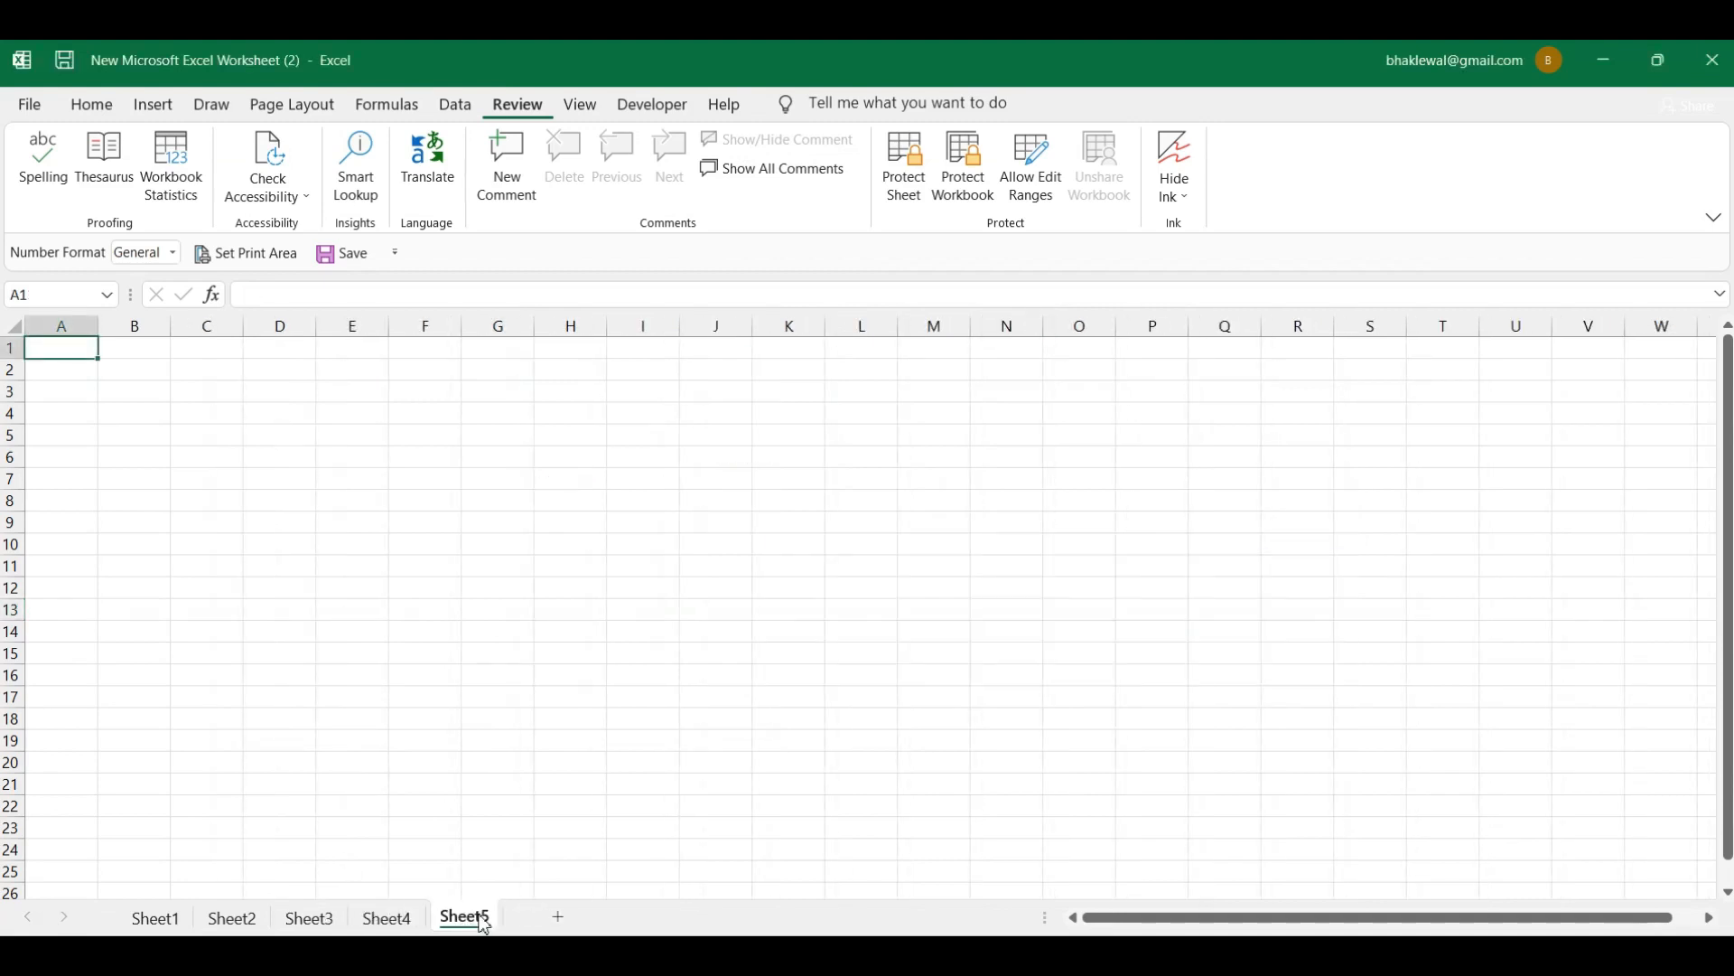
click(325, 918)
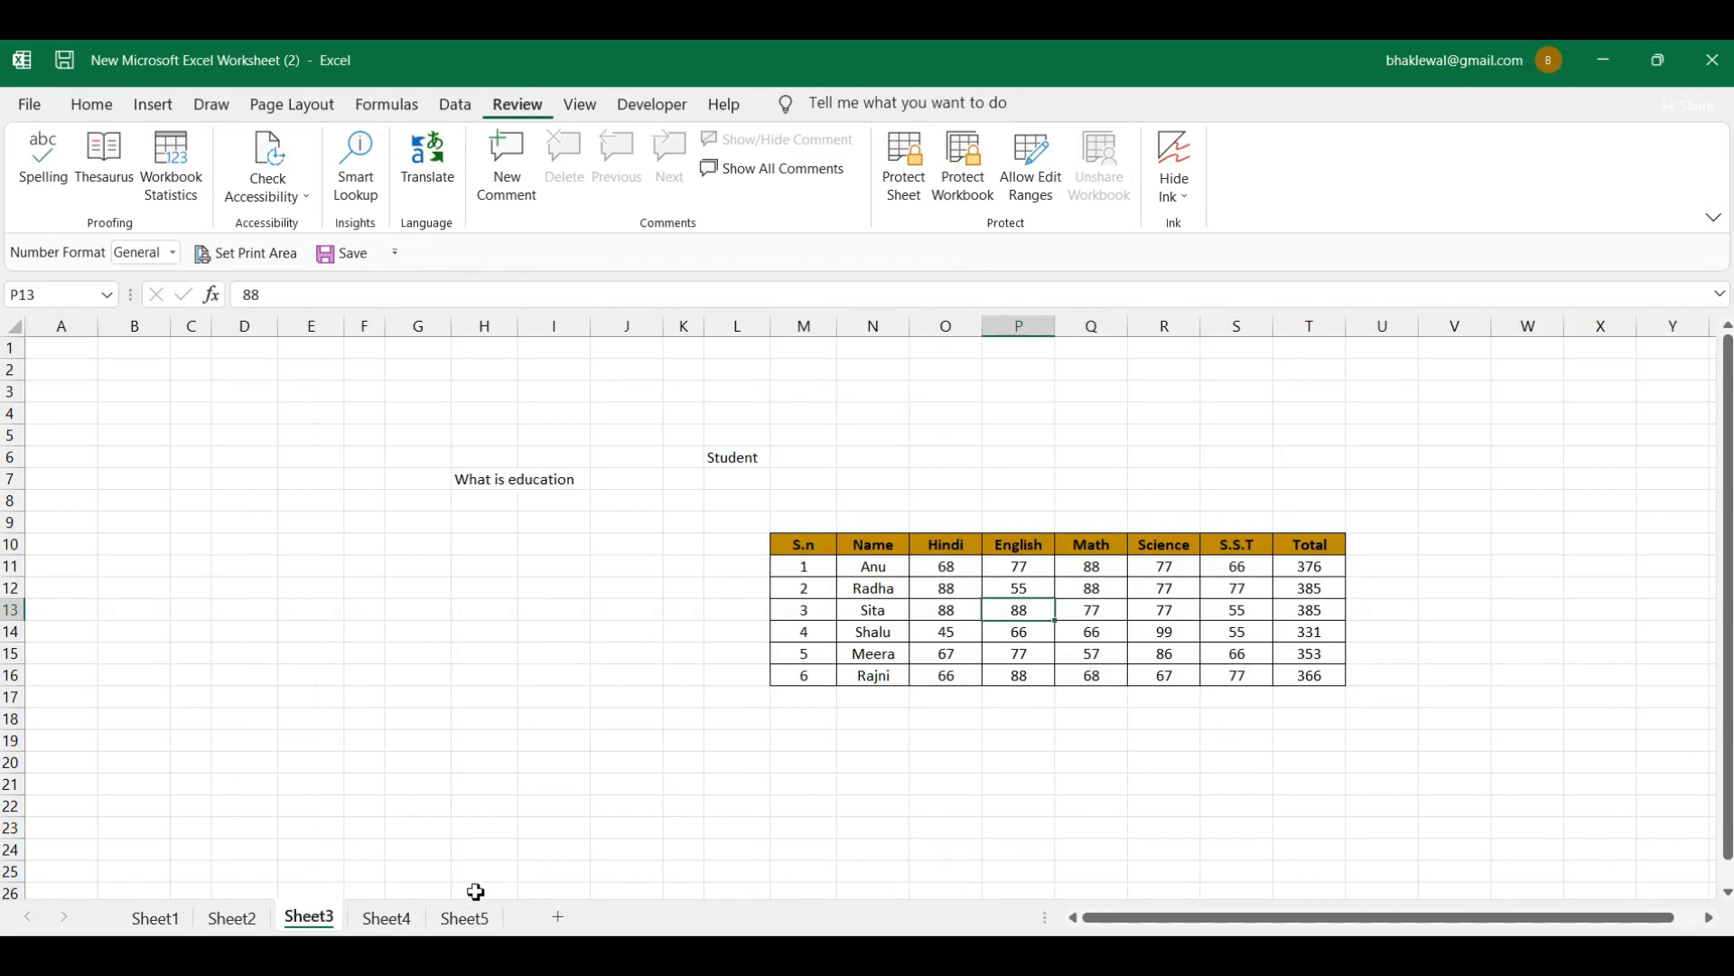
click(561, 918)
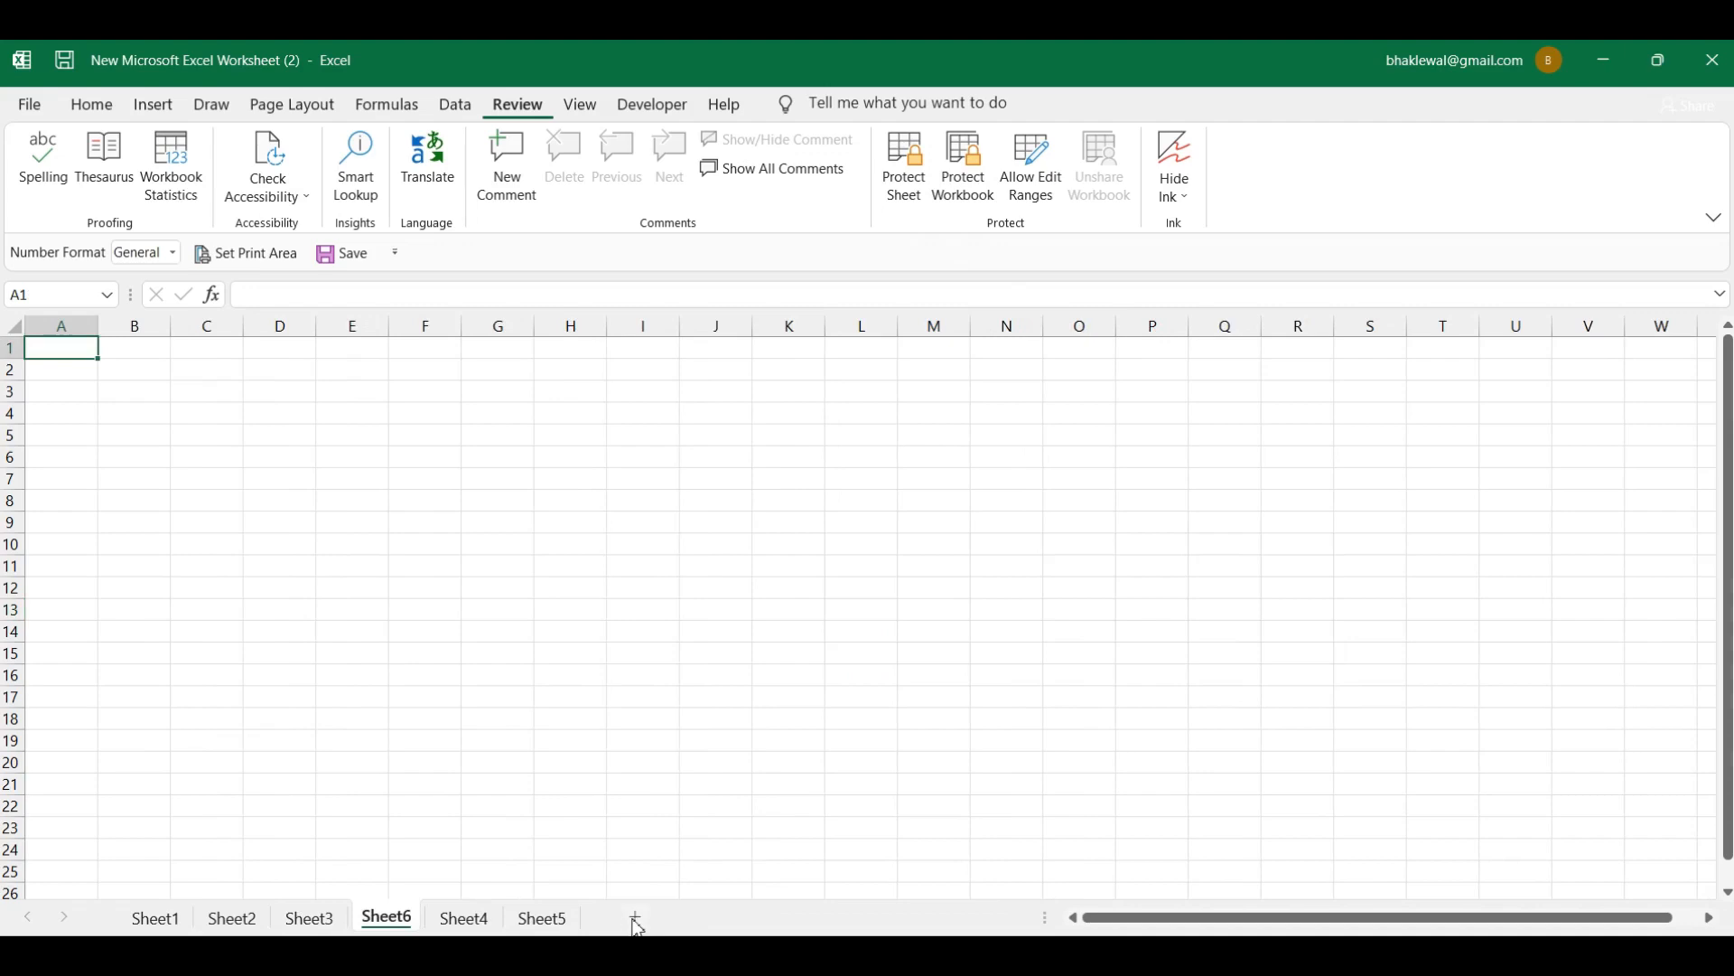
click(307, 918)
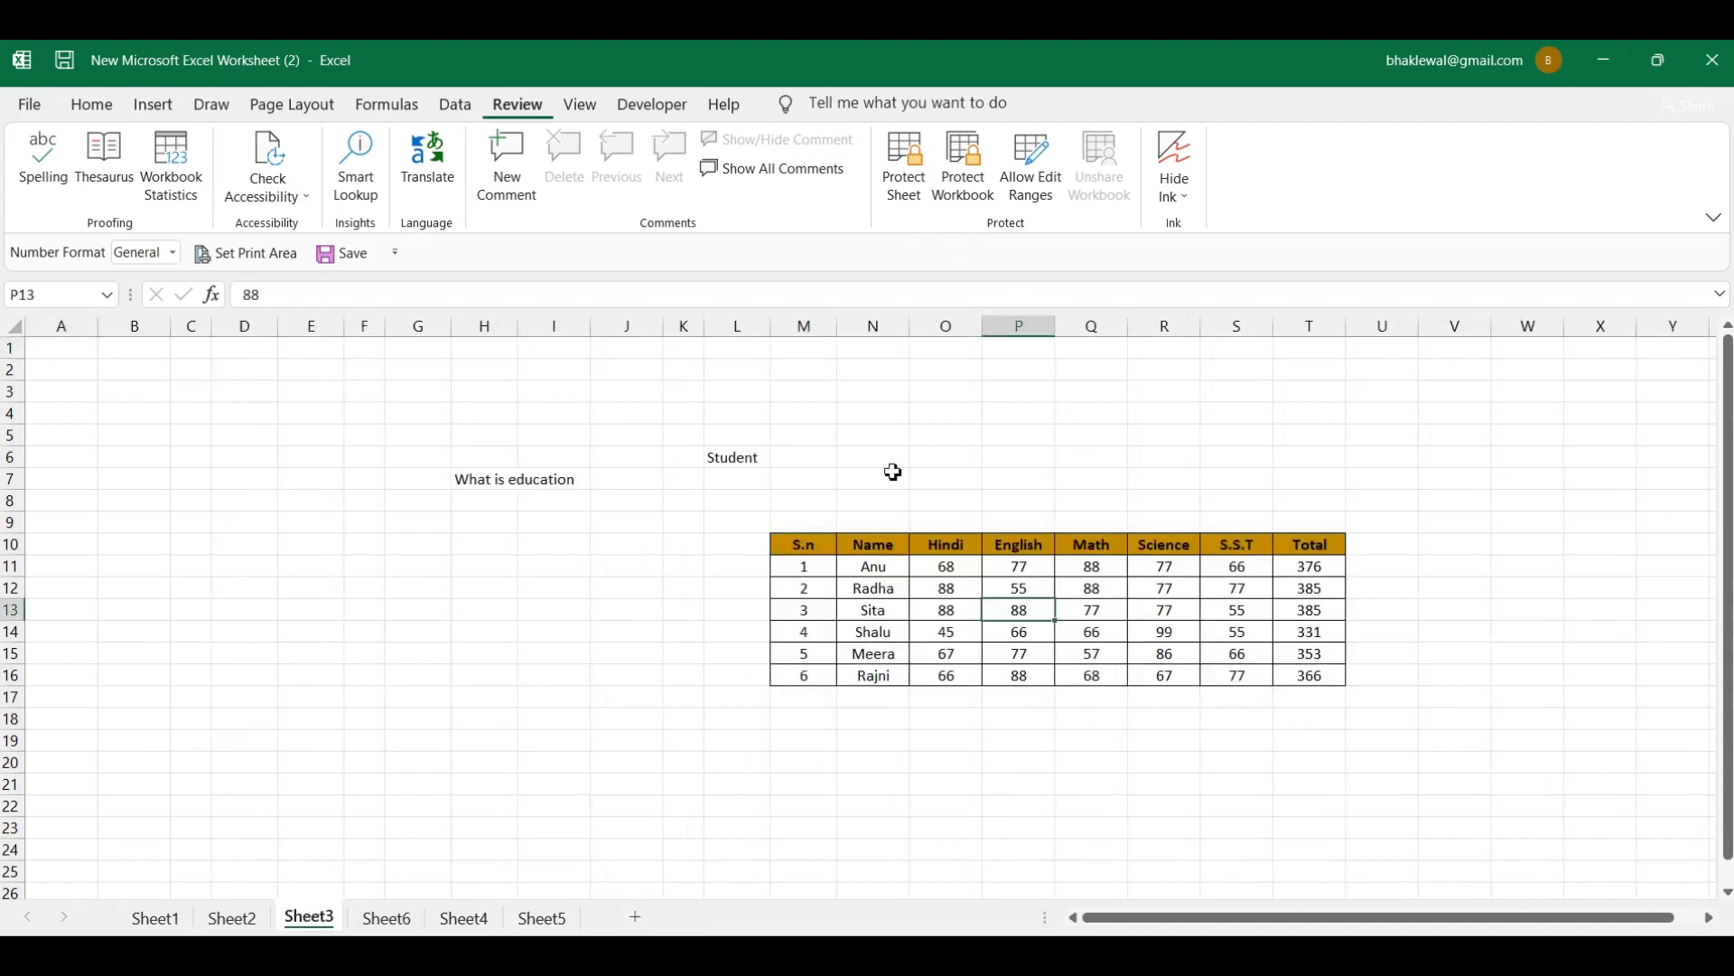
Step: Password-protect the workbook structure again, confirming the password
click(962, 179)
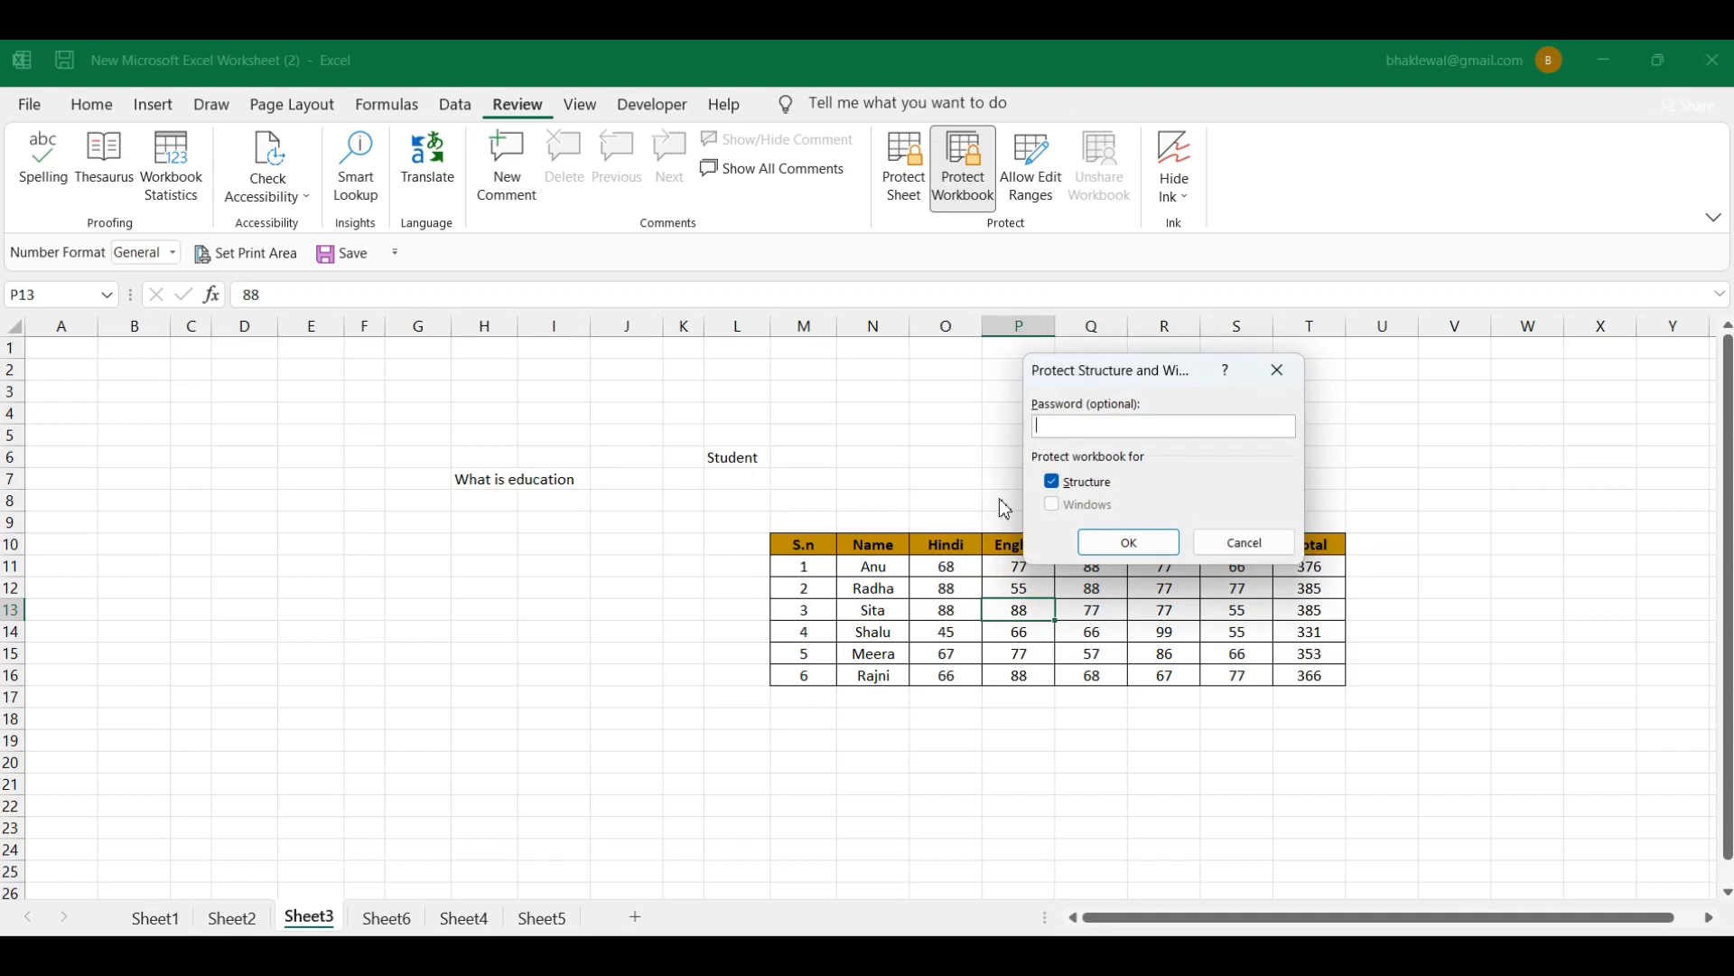
text(1234)
click(1130, 542)
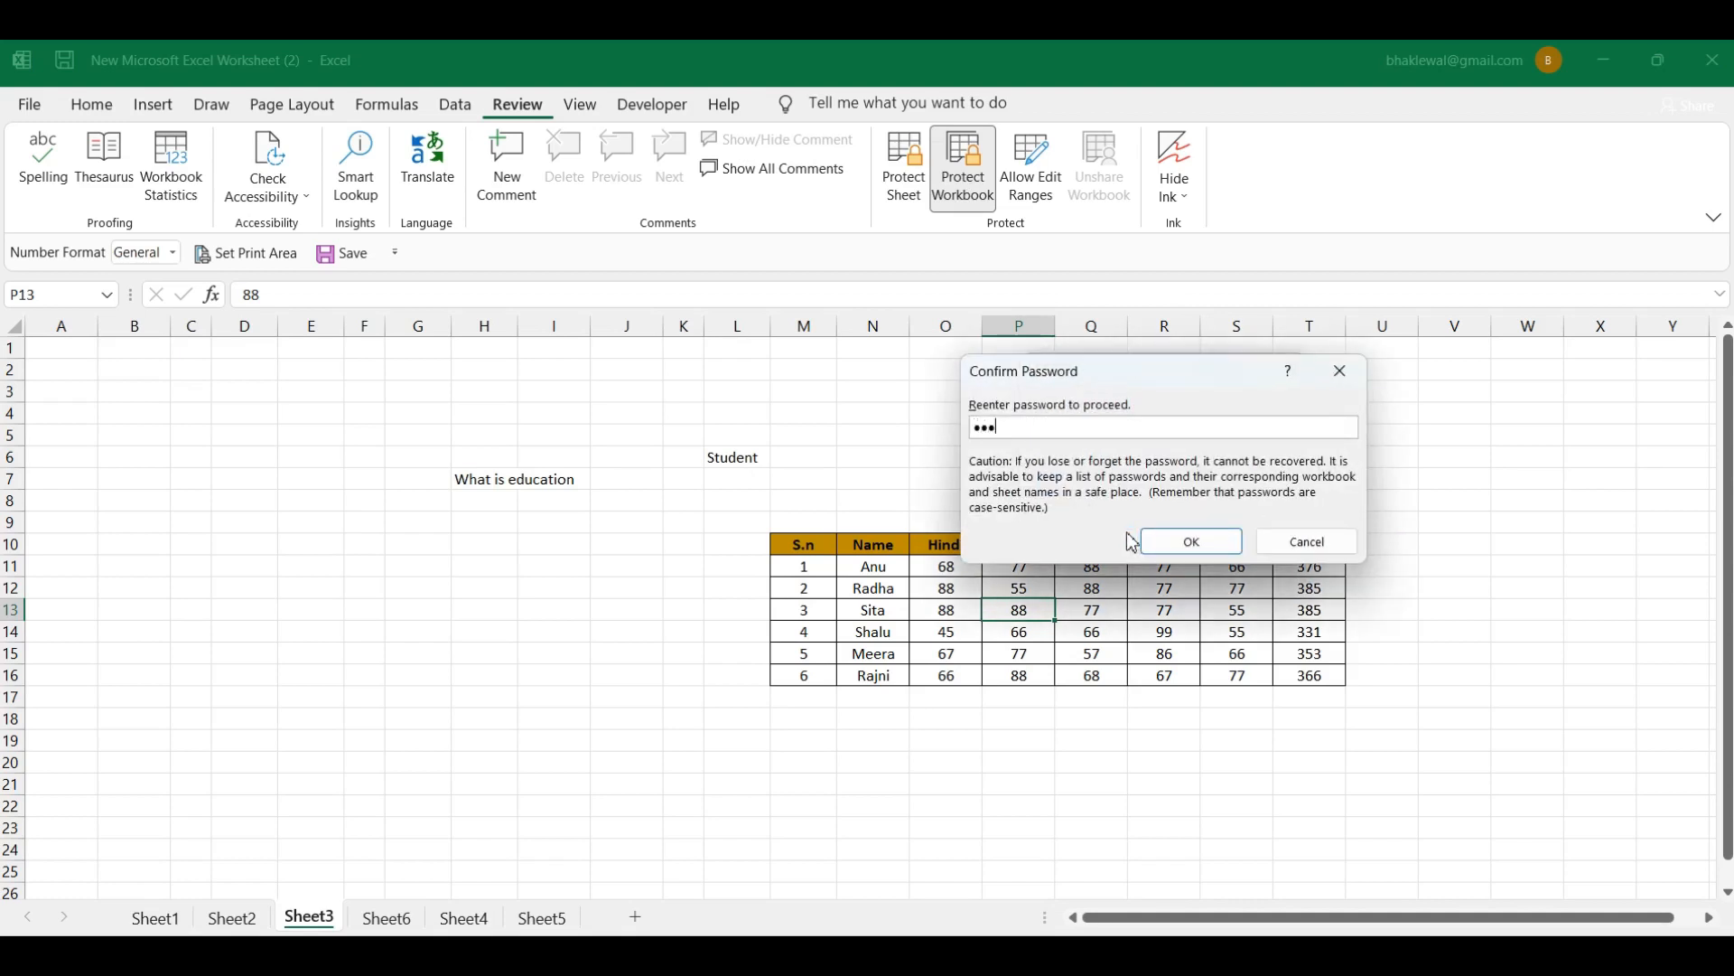
click(1202, 531)
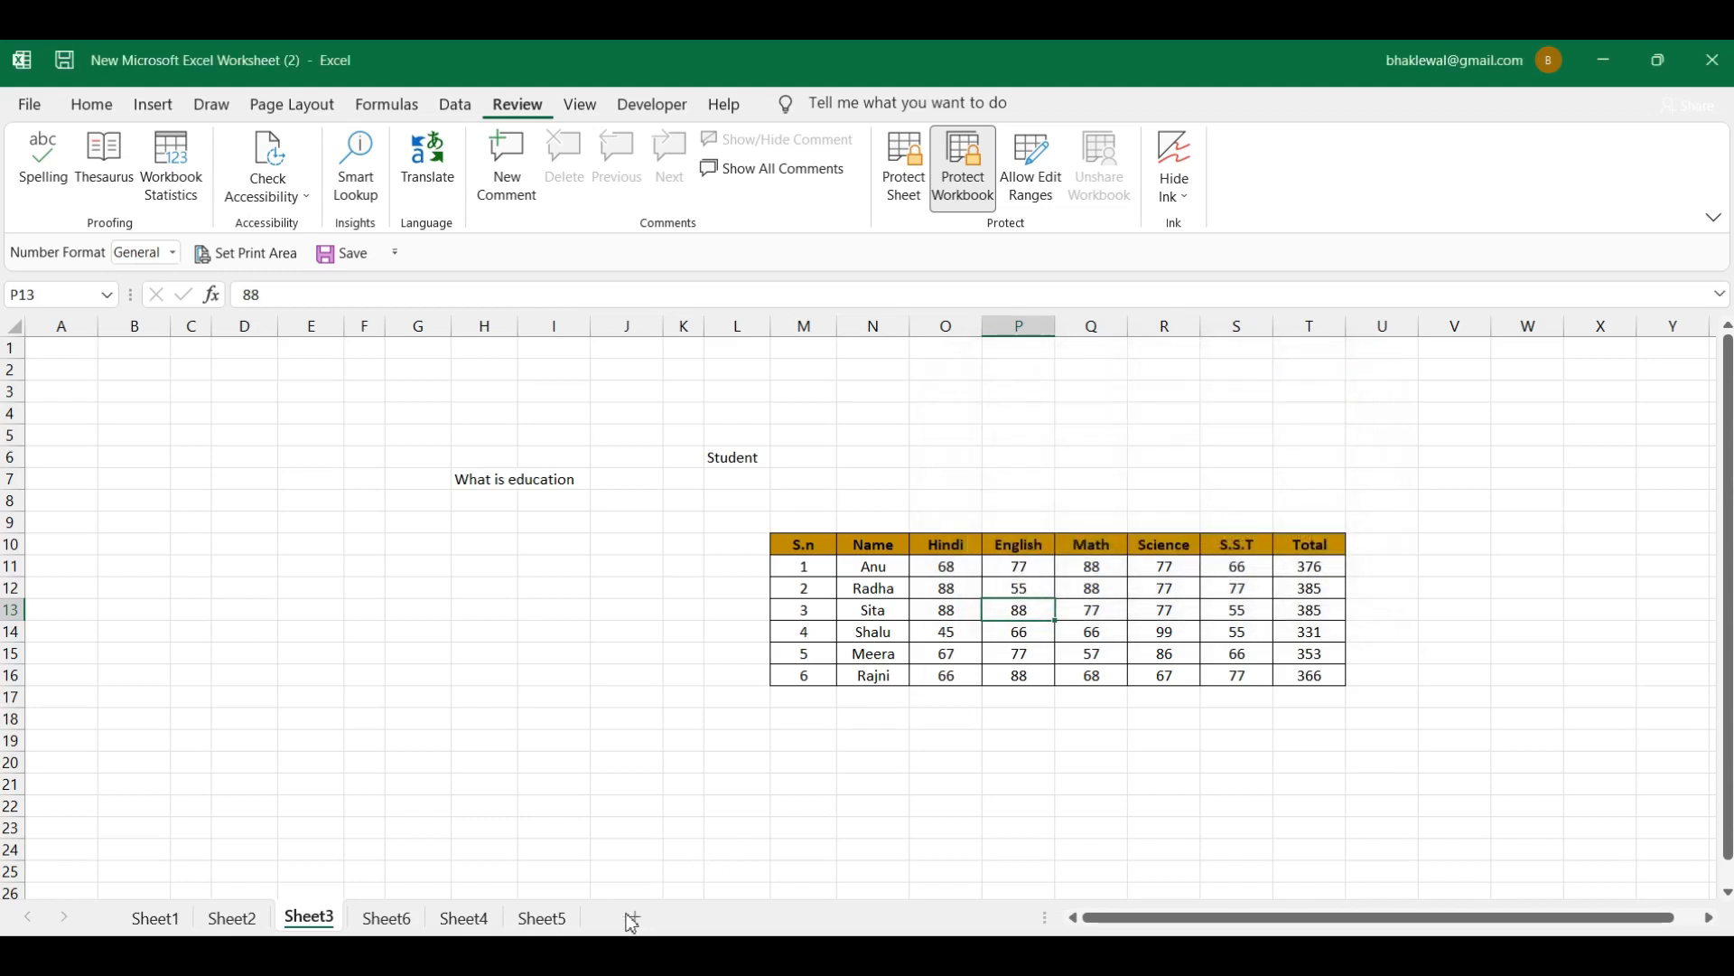
Step: Confirm Insert, Delete and Rename are greyed out, then browse Sheet4 to Sheet6 and return to Sheet3
right_click(552, 922)
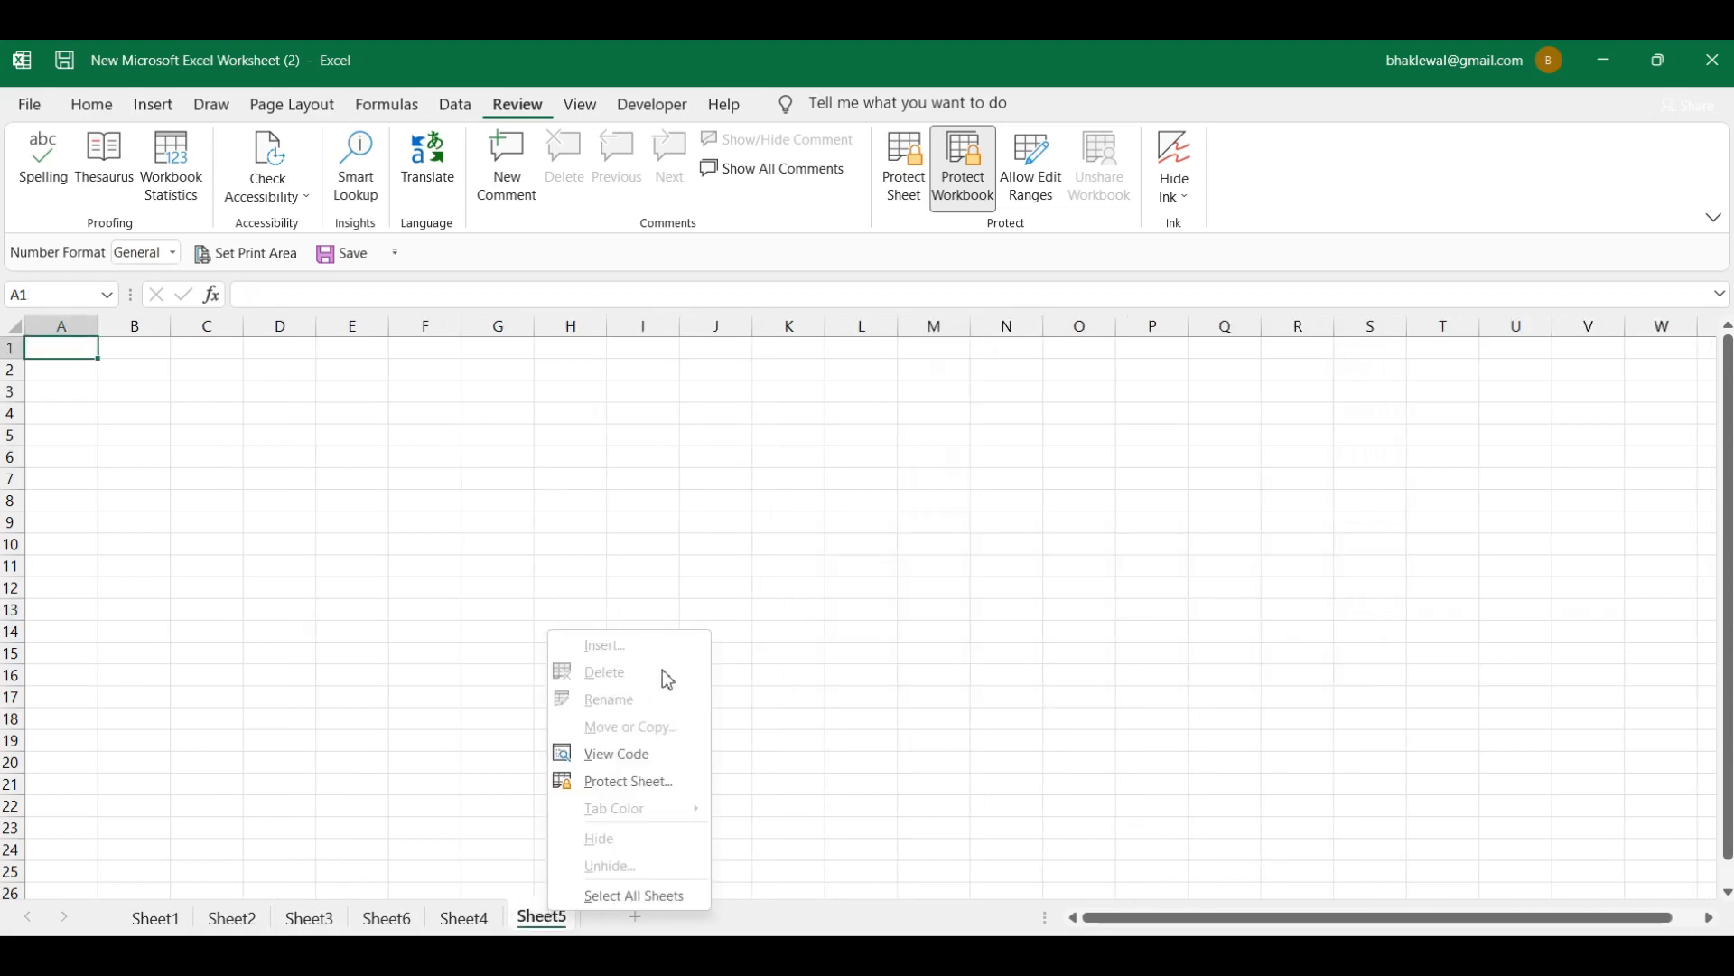
click(729, 702)
click(459, 919)
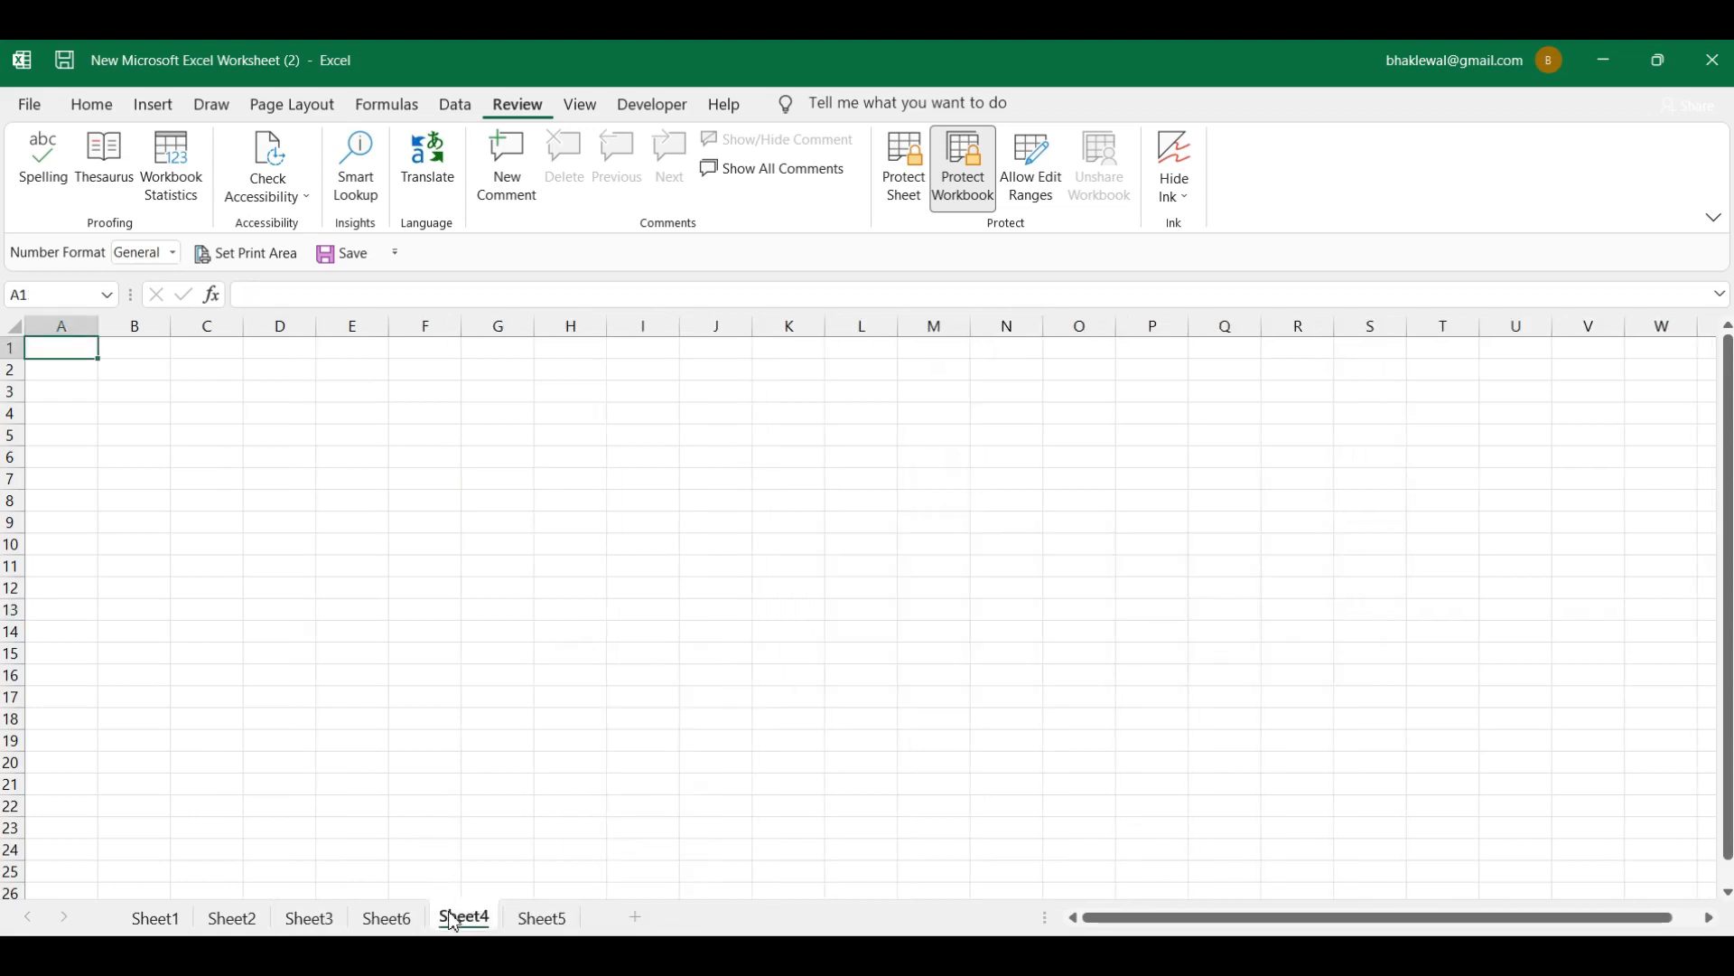
click(417, 921)
click(465, 920)
click(532, 916)
click(388, 918)
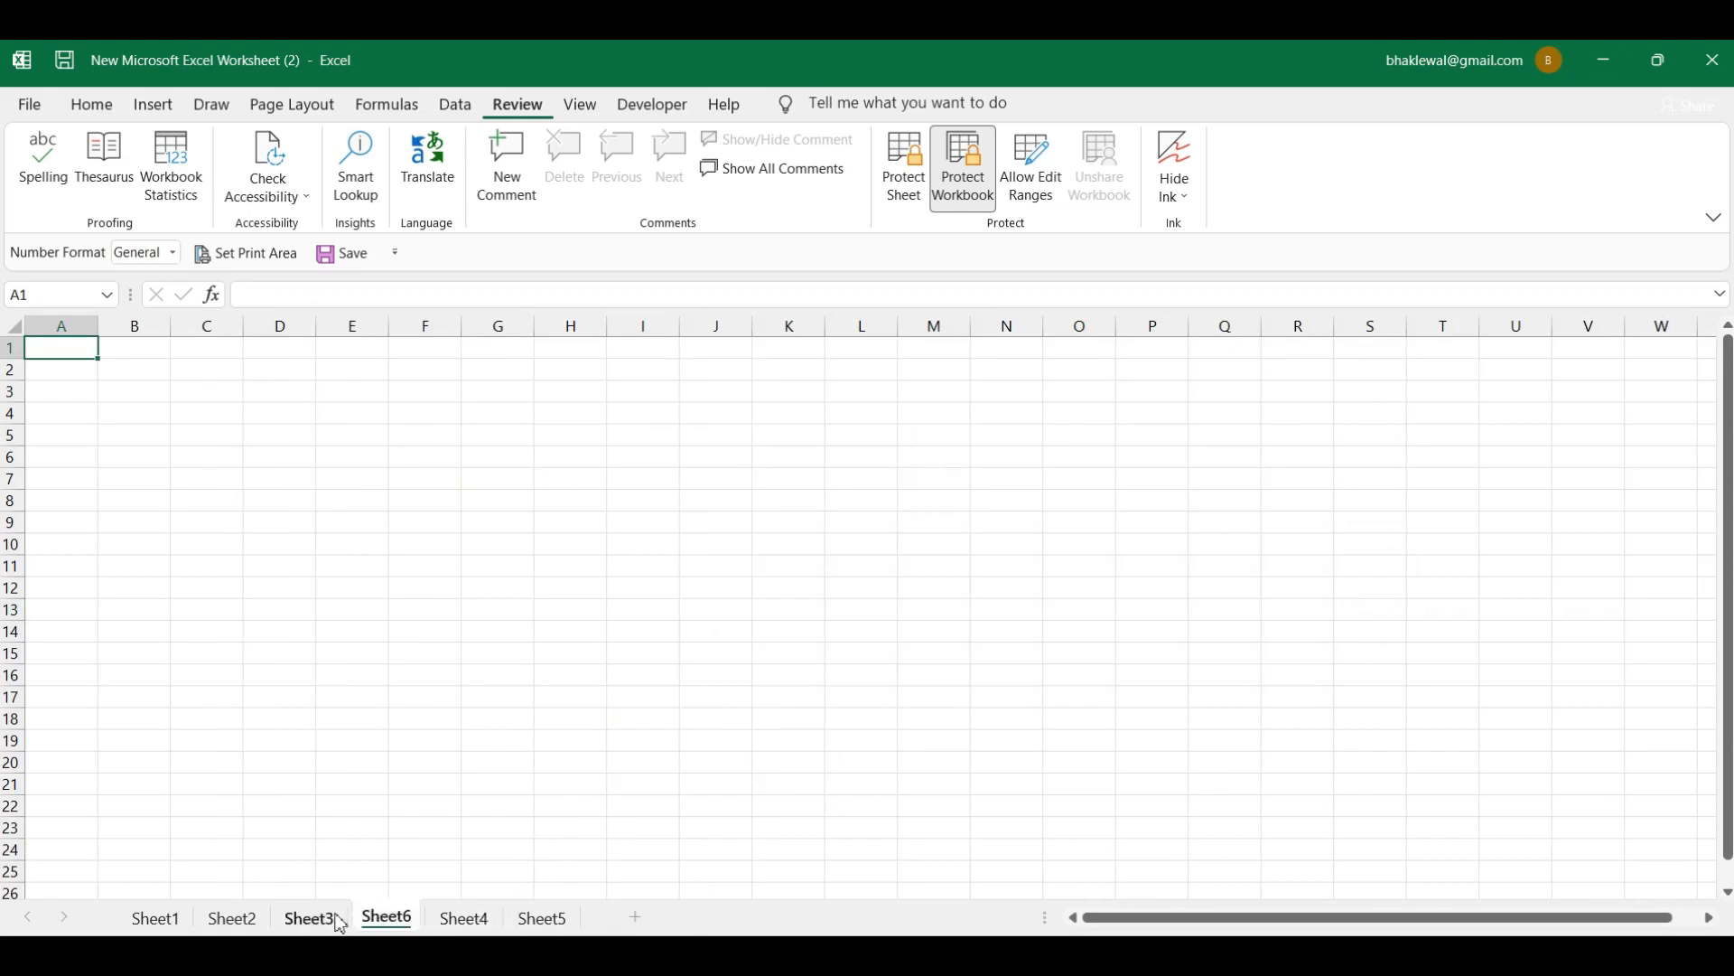
click(316, 919)
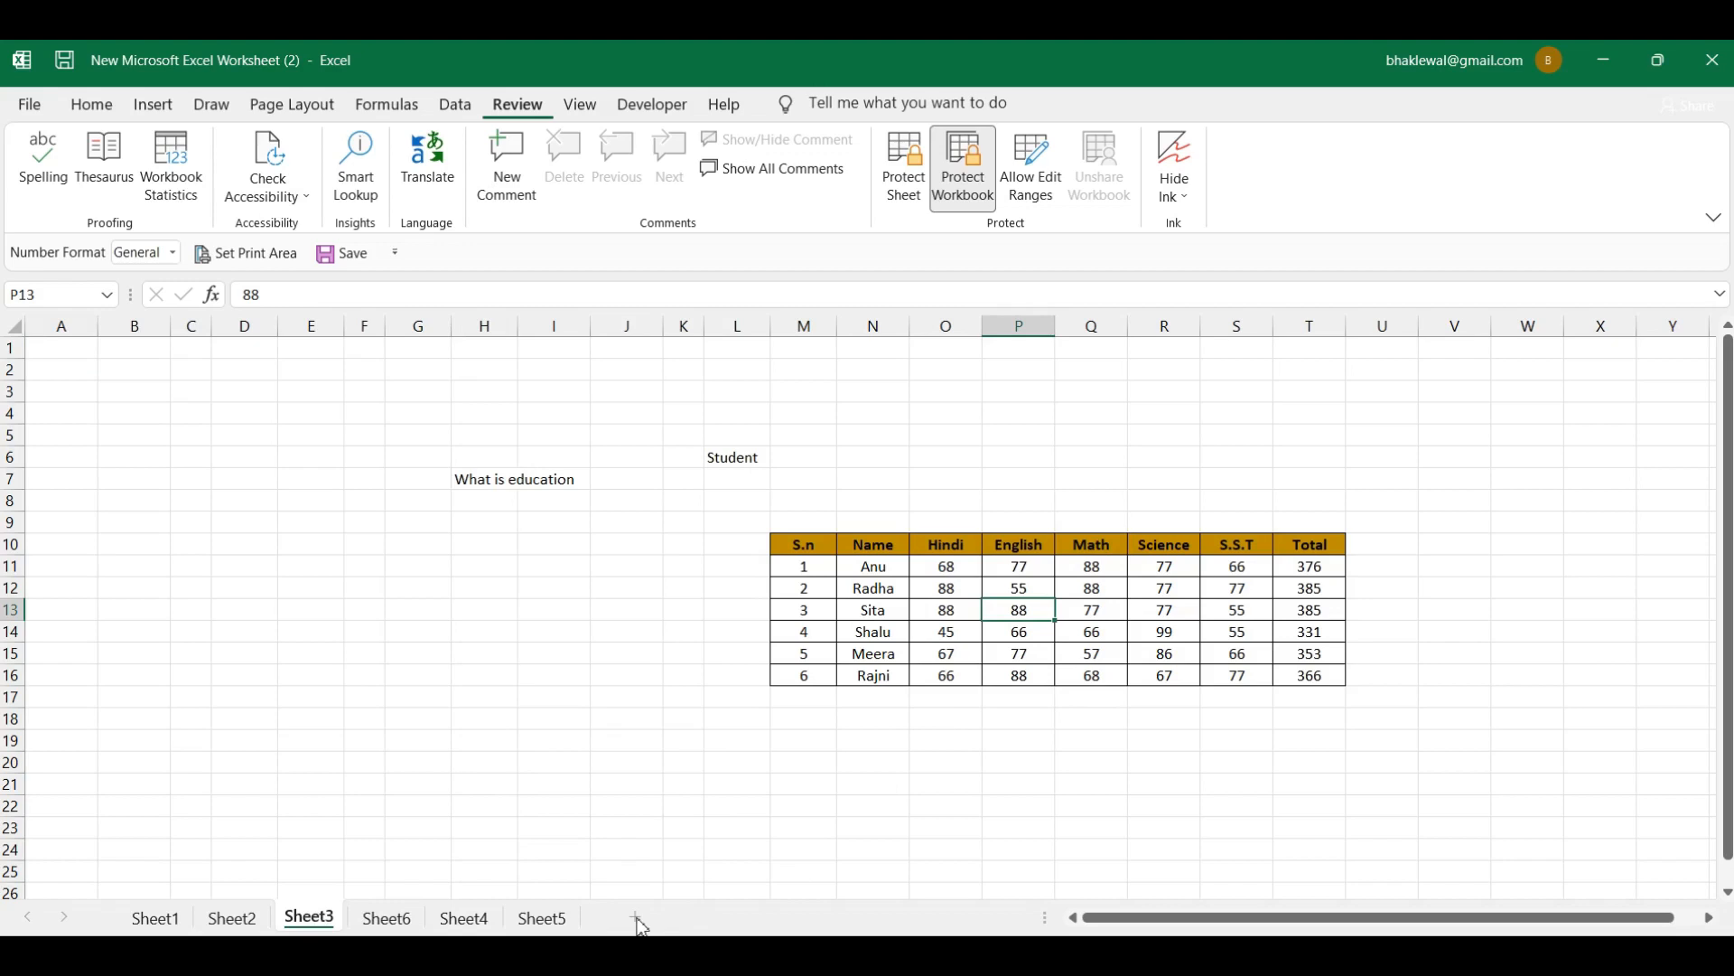
Step: Unprotect the workbook with its password and insert a new blank sheet
click(962, 186)
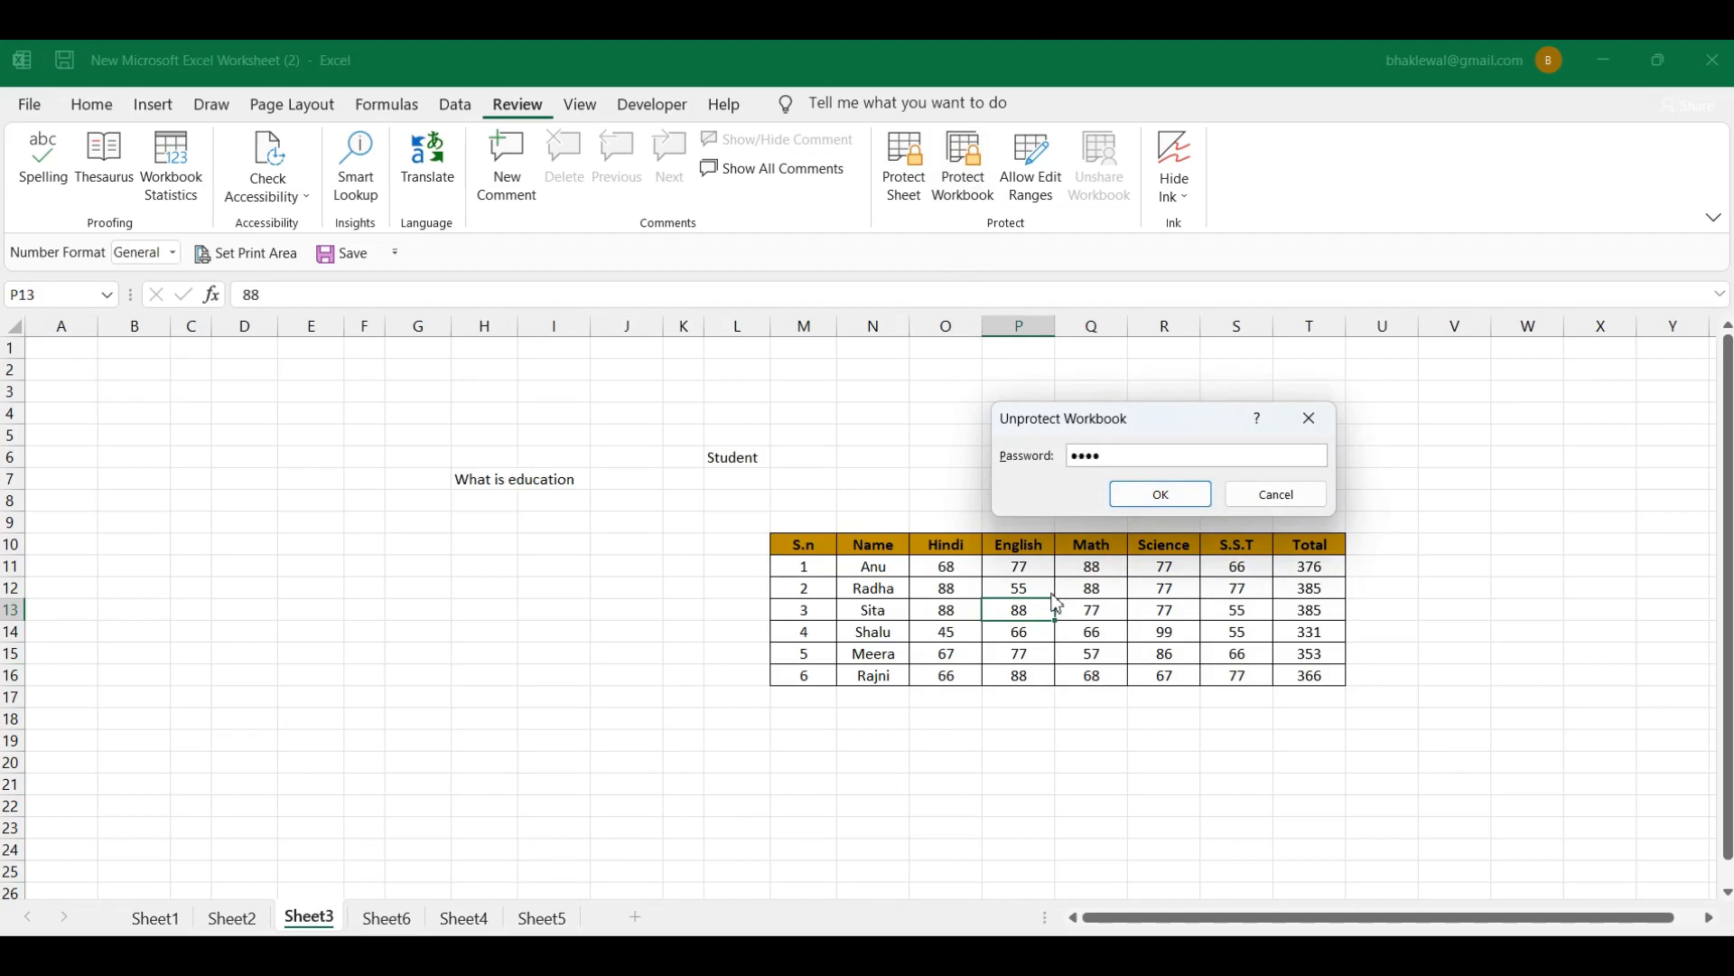
click(1163, 496)
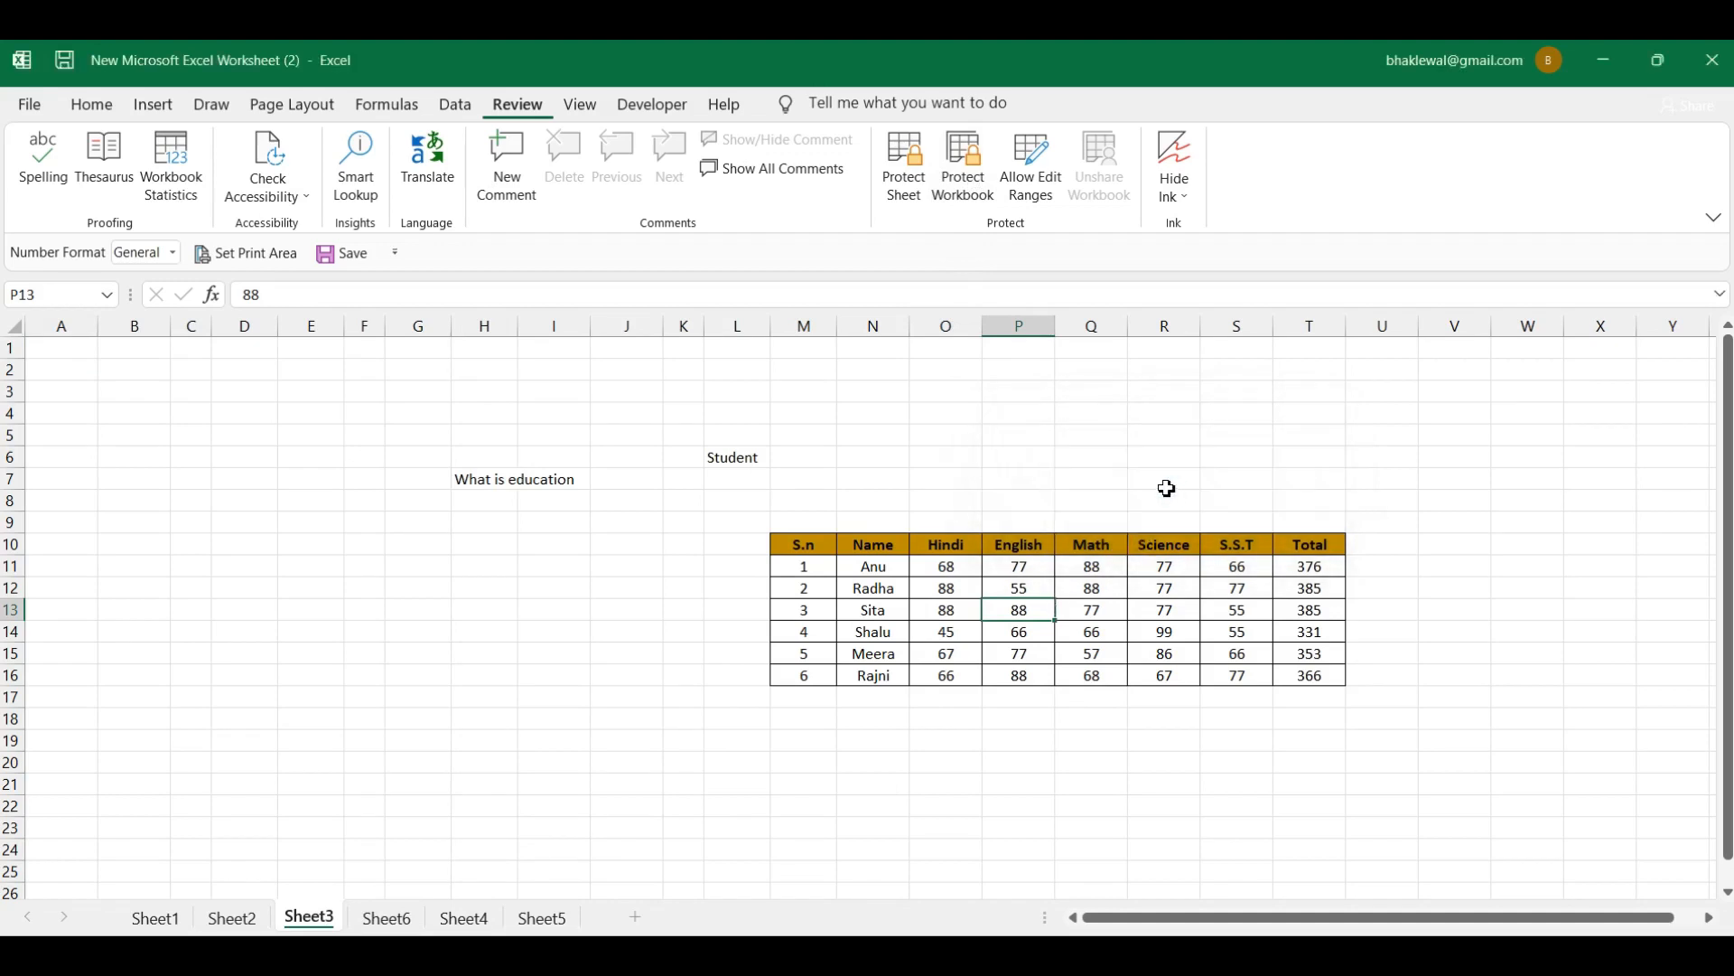
click(635, 917)
Step: Delete Sheet5, Sheet4, Sheet6 and Sheet7, leaving only Sheet1, Sheet2 and Sheet3
right_click(628, 924)
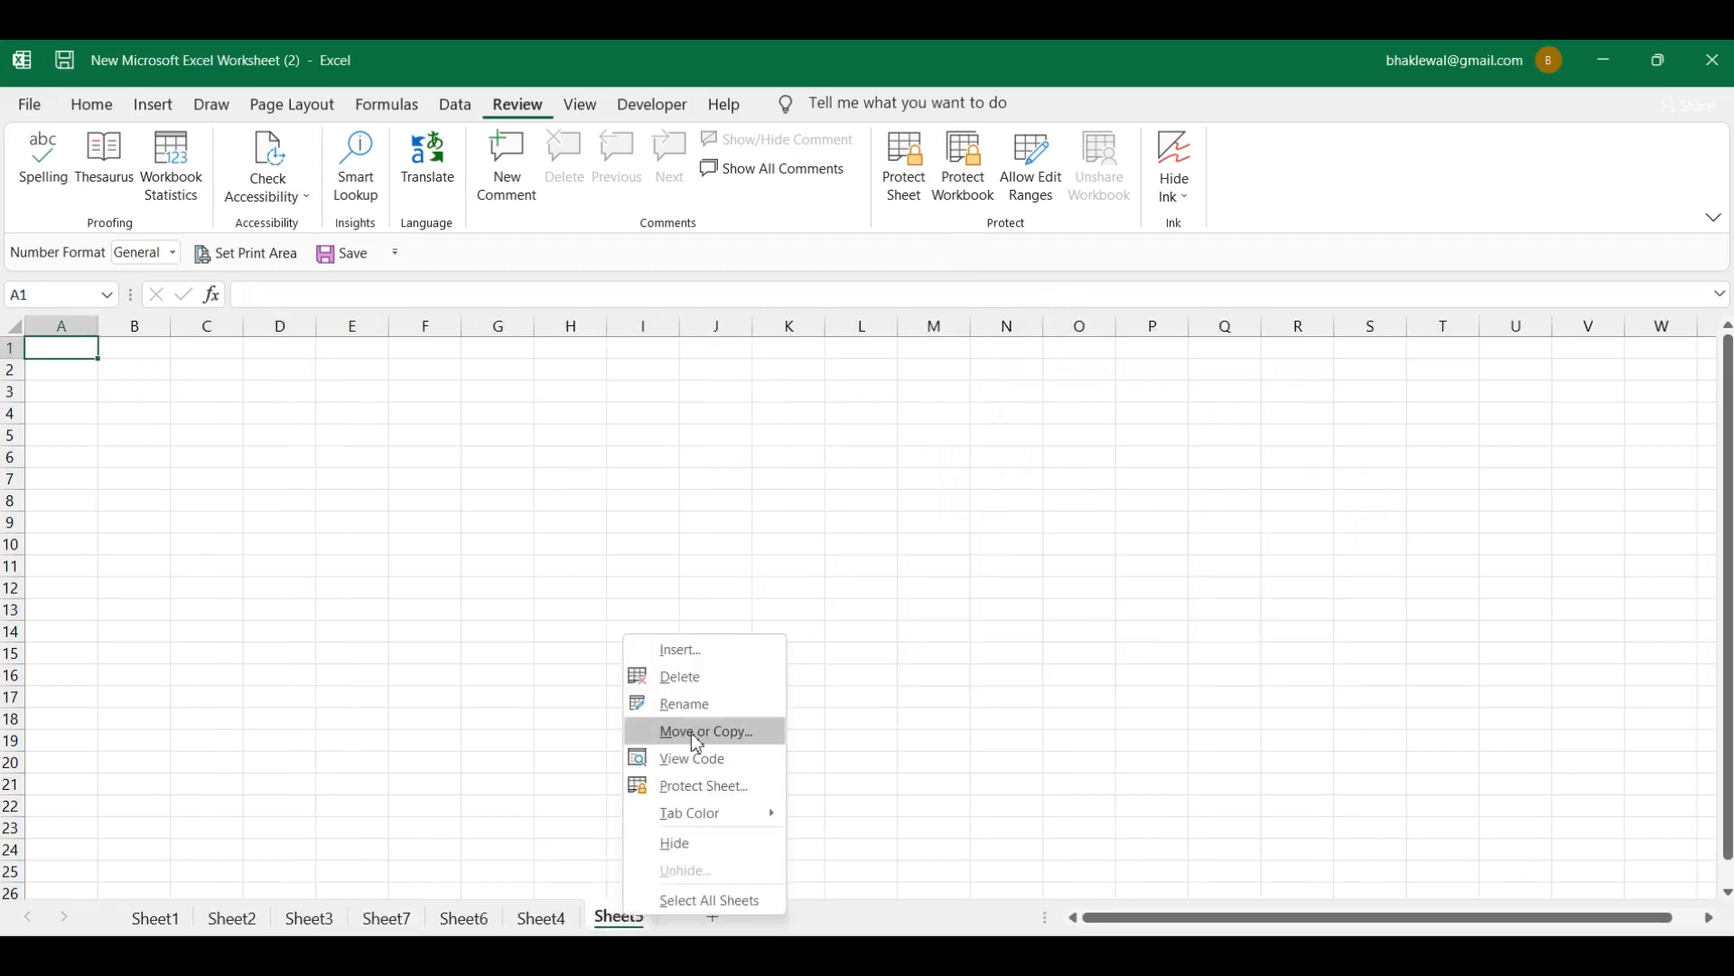
click(698, 677)
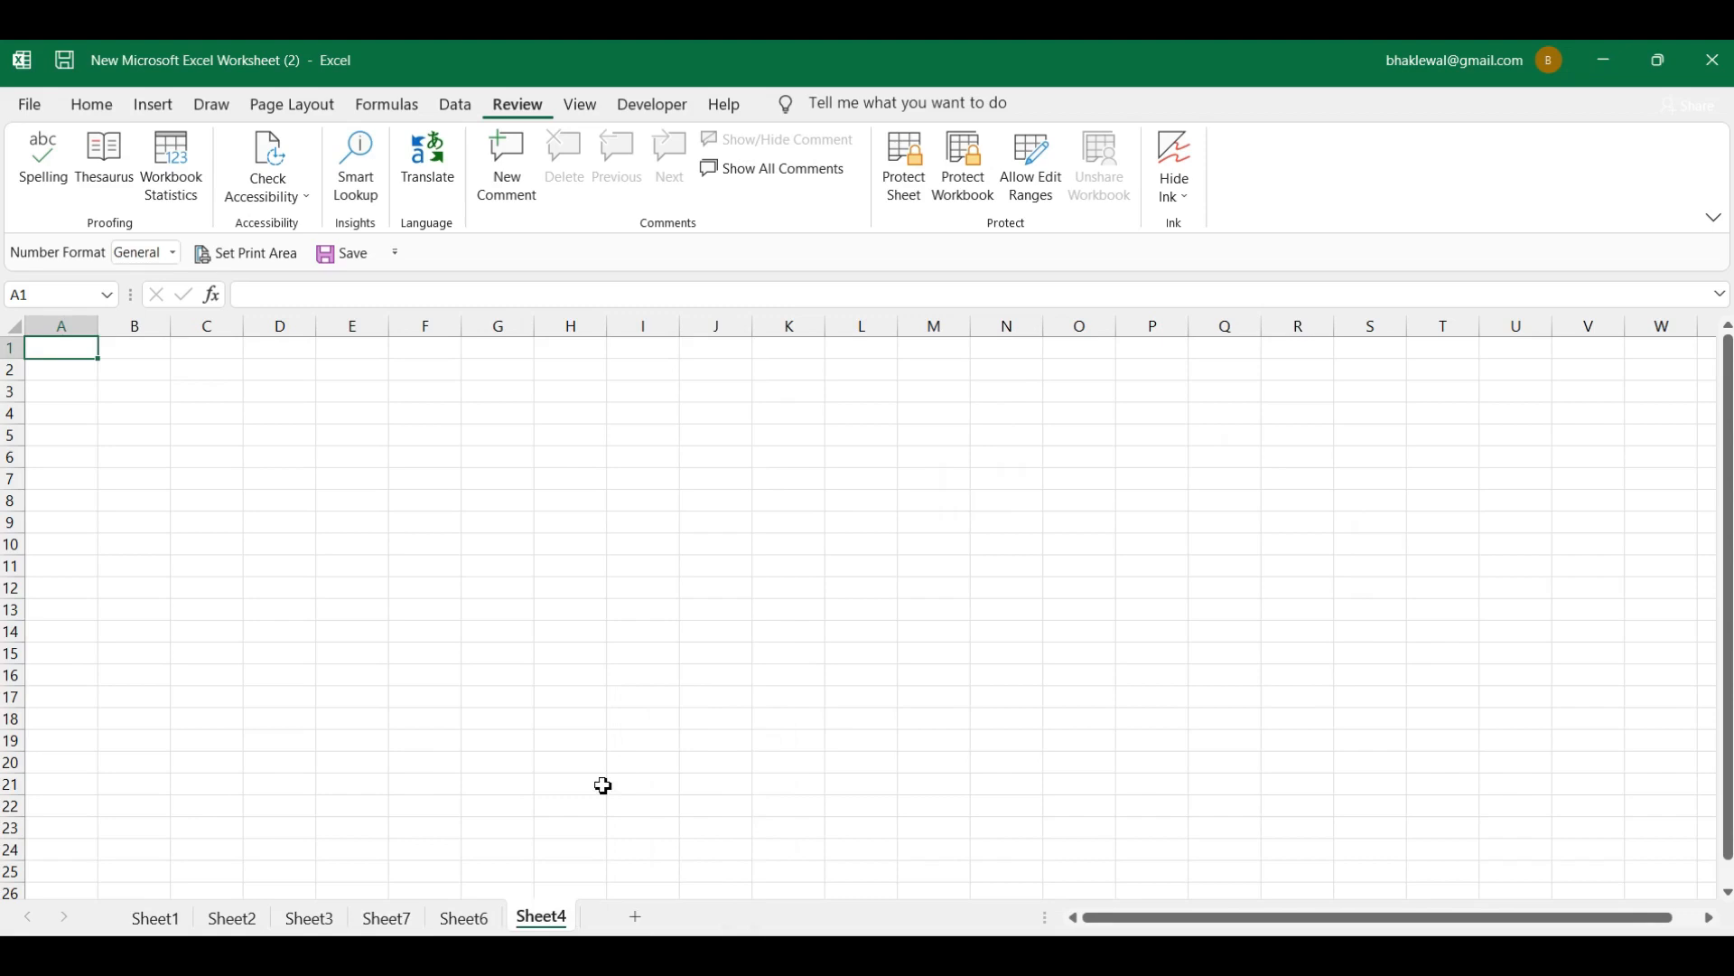
right_click(562, 927)
click(666, 679)
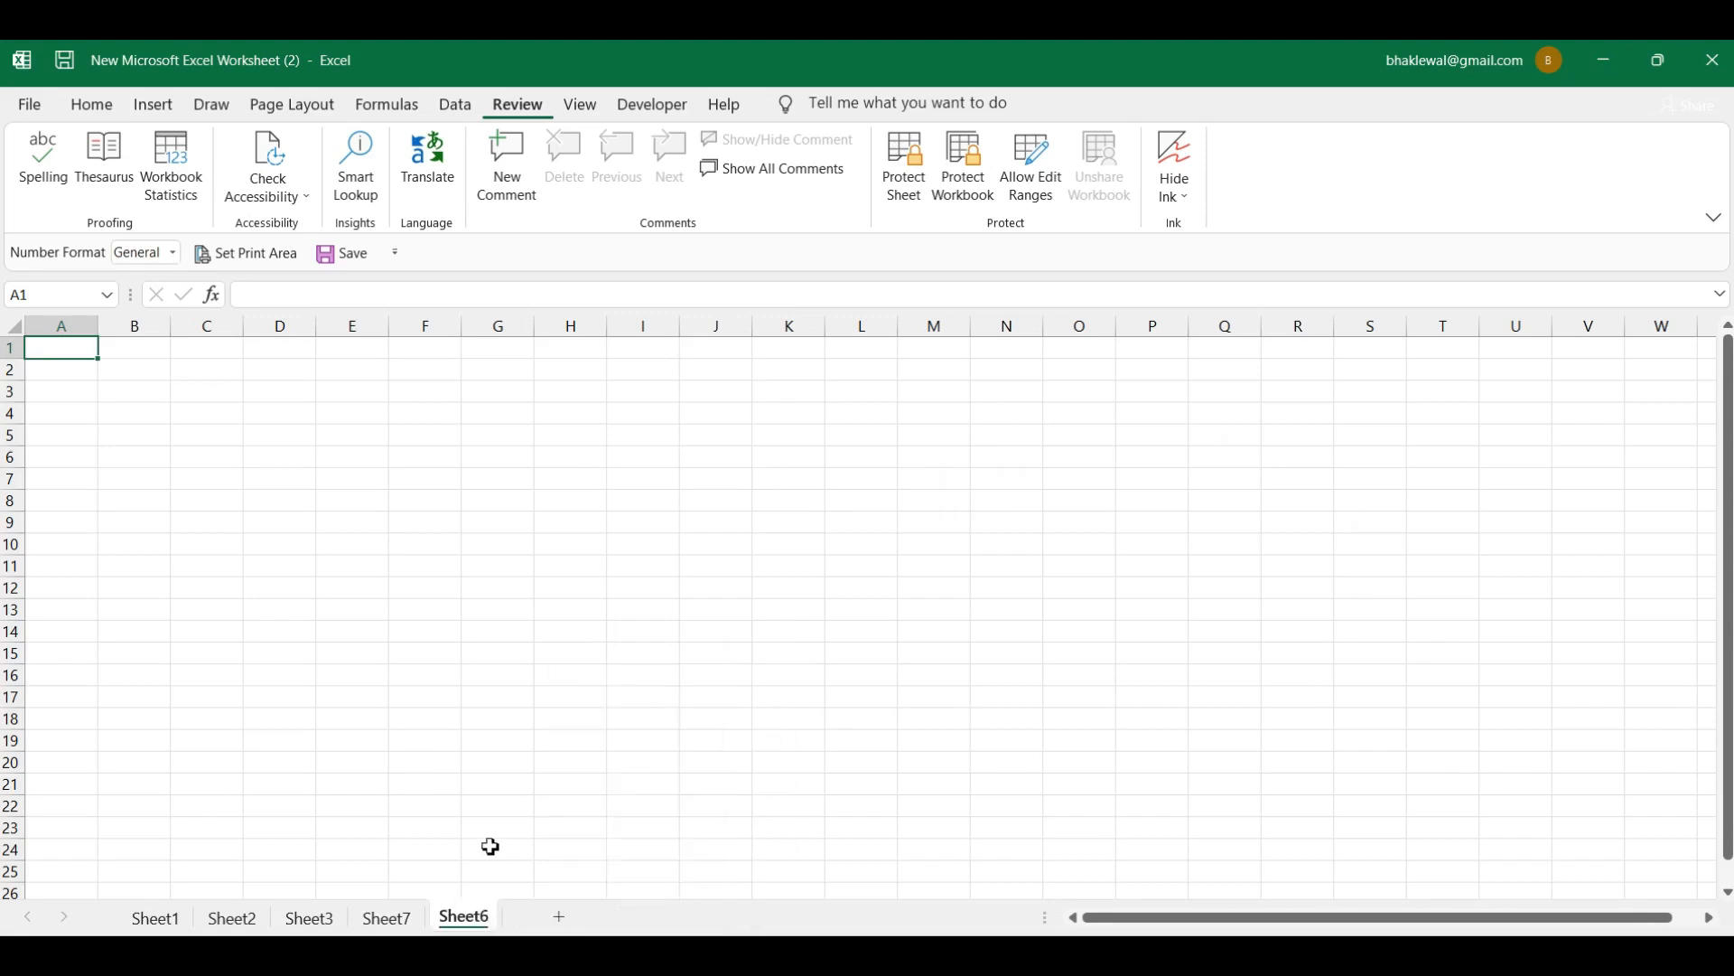
right_click(479, 918)
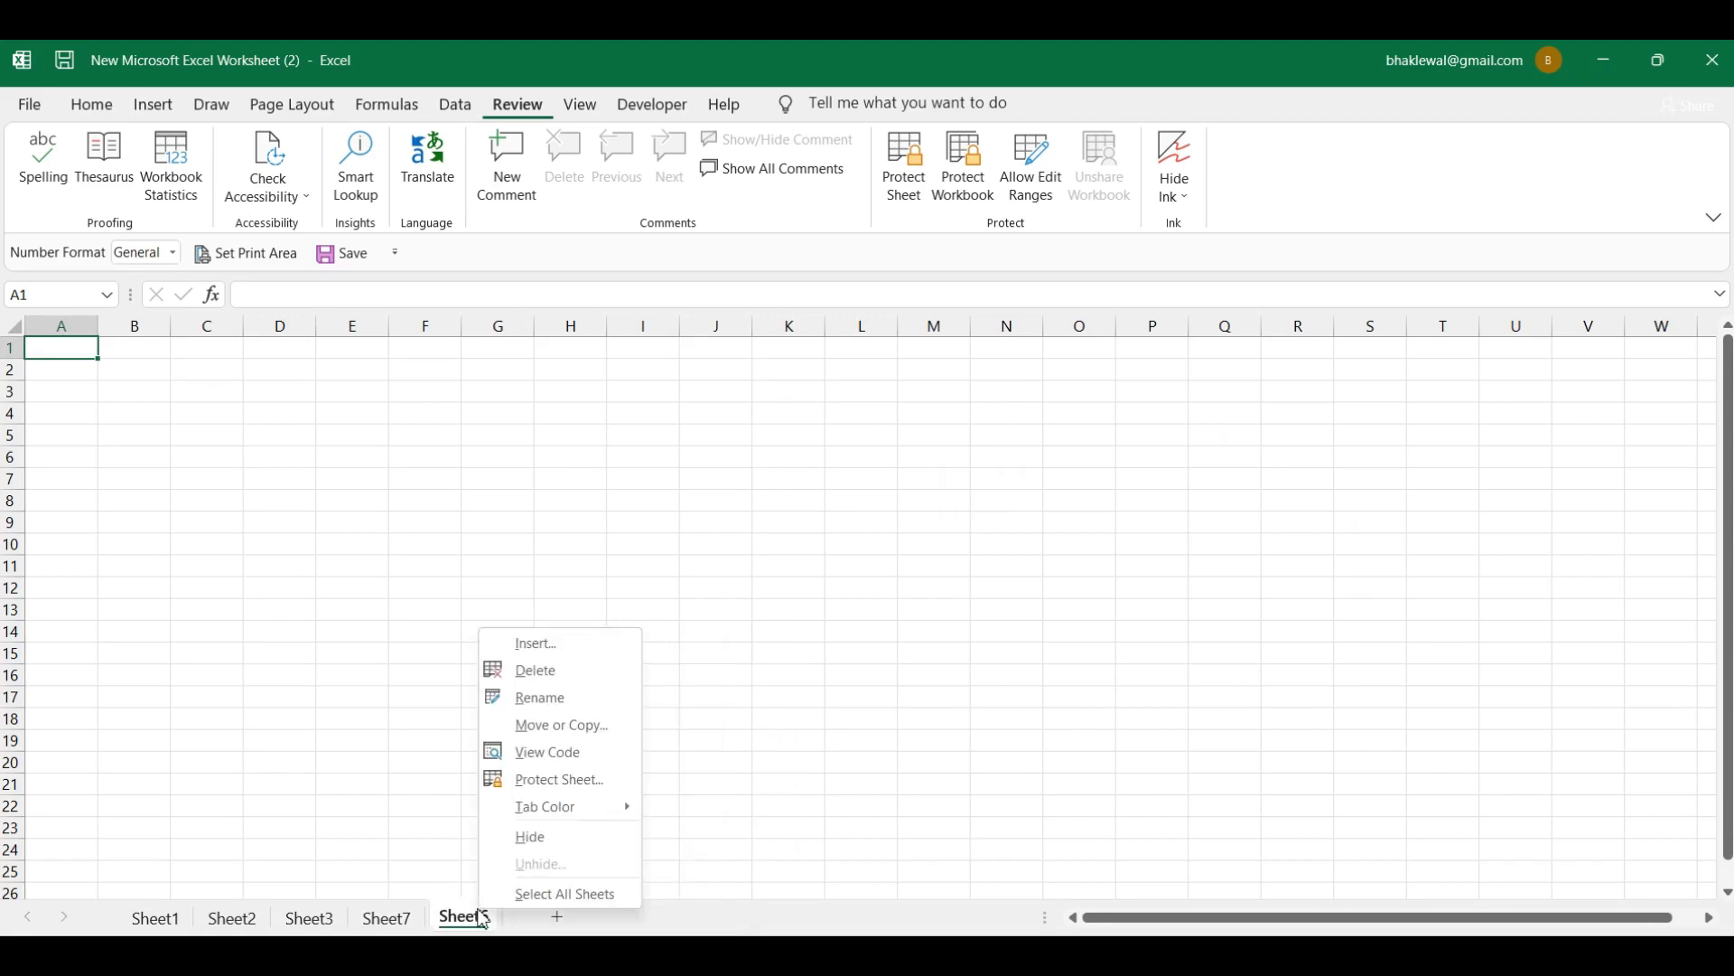
click(578, 680)
click(325, 924)
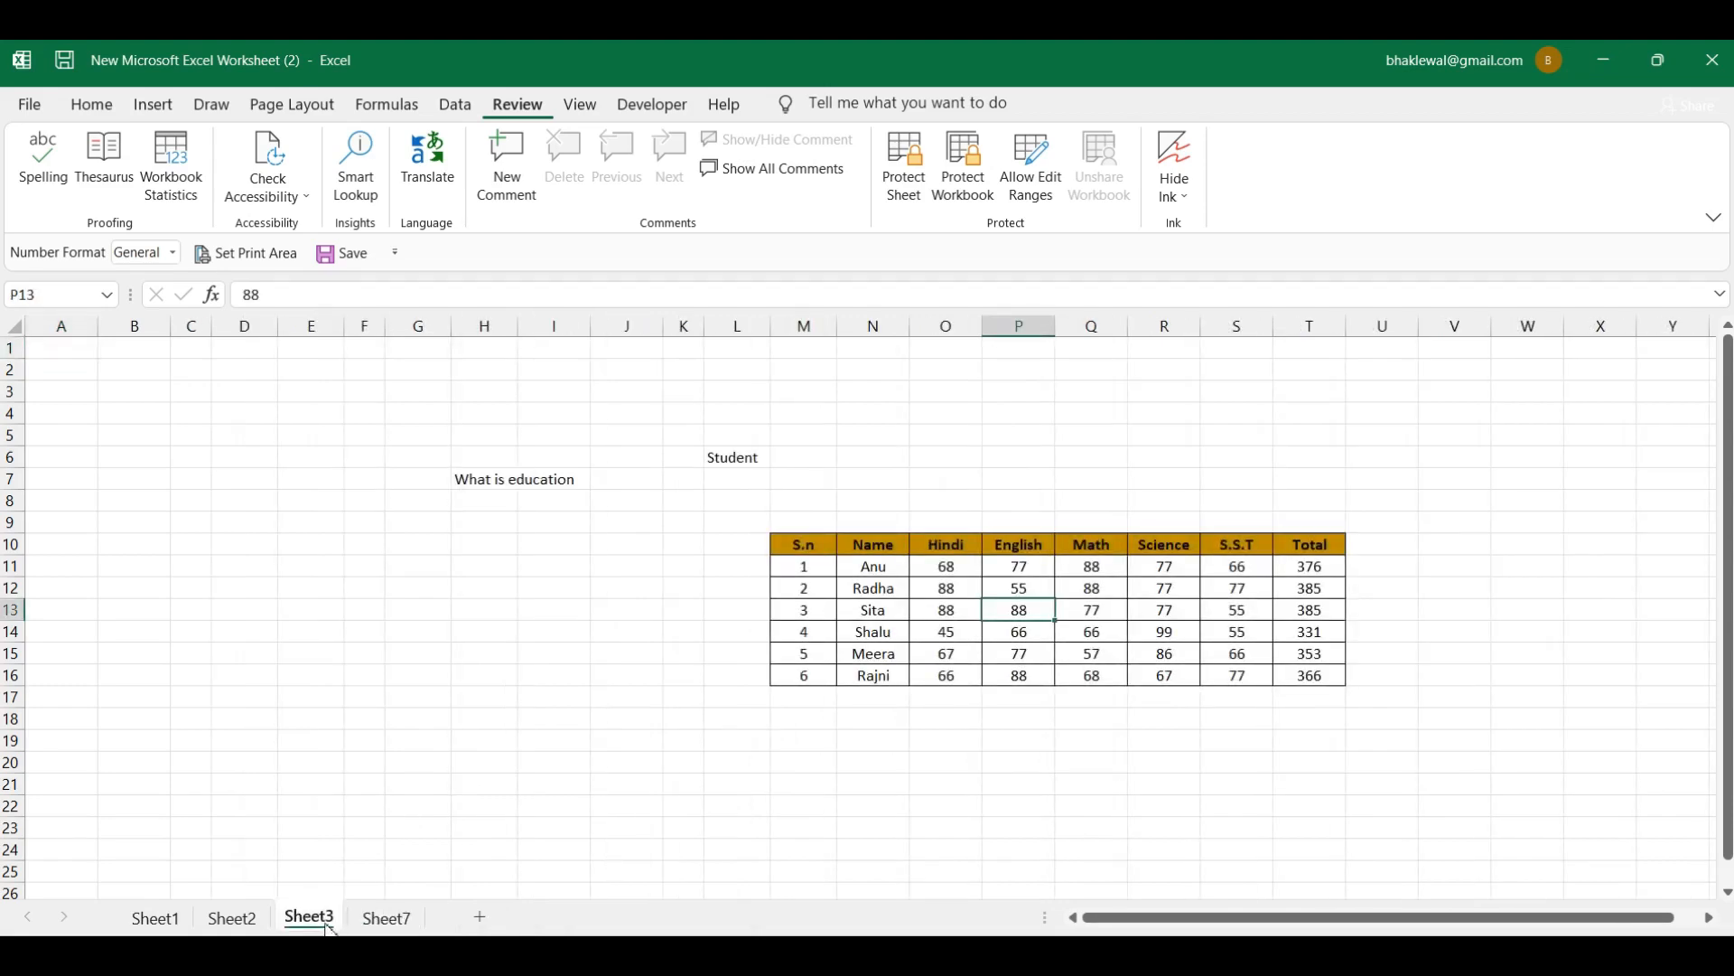
click(386, 918)
right_click(386, 918)
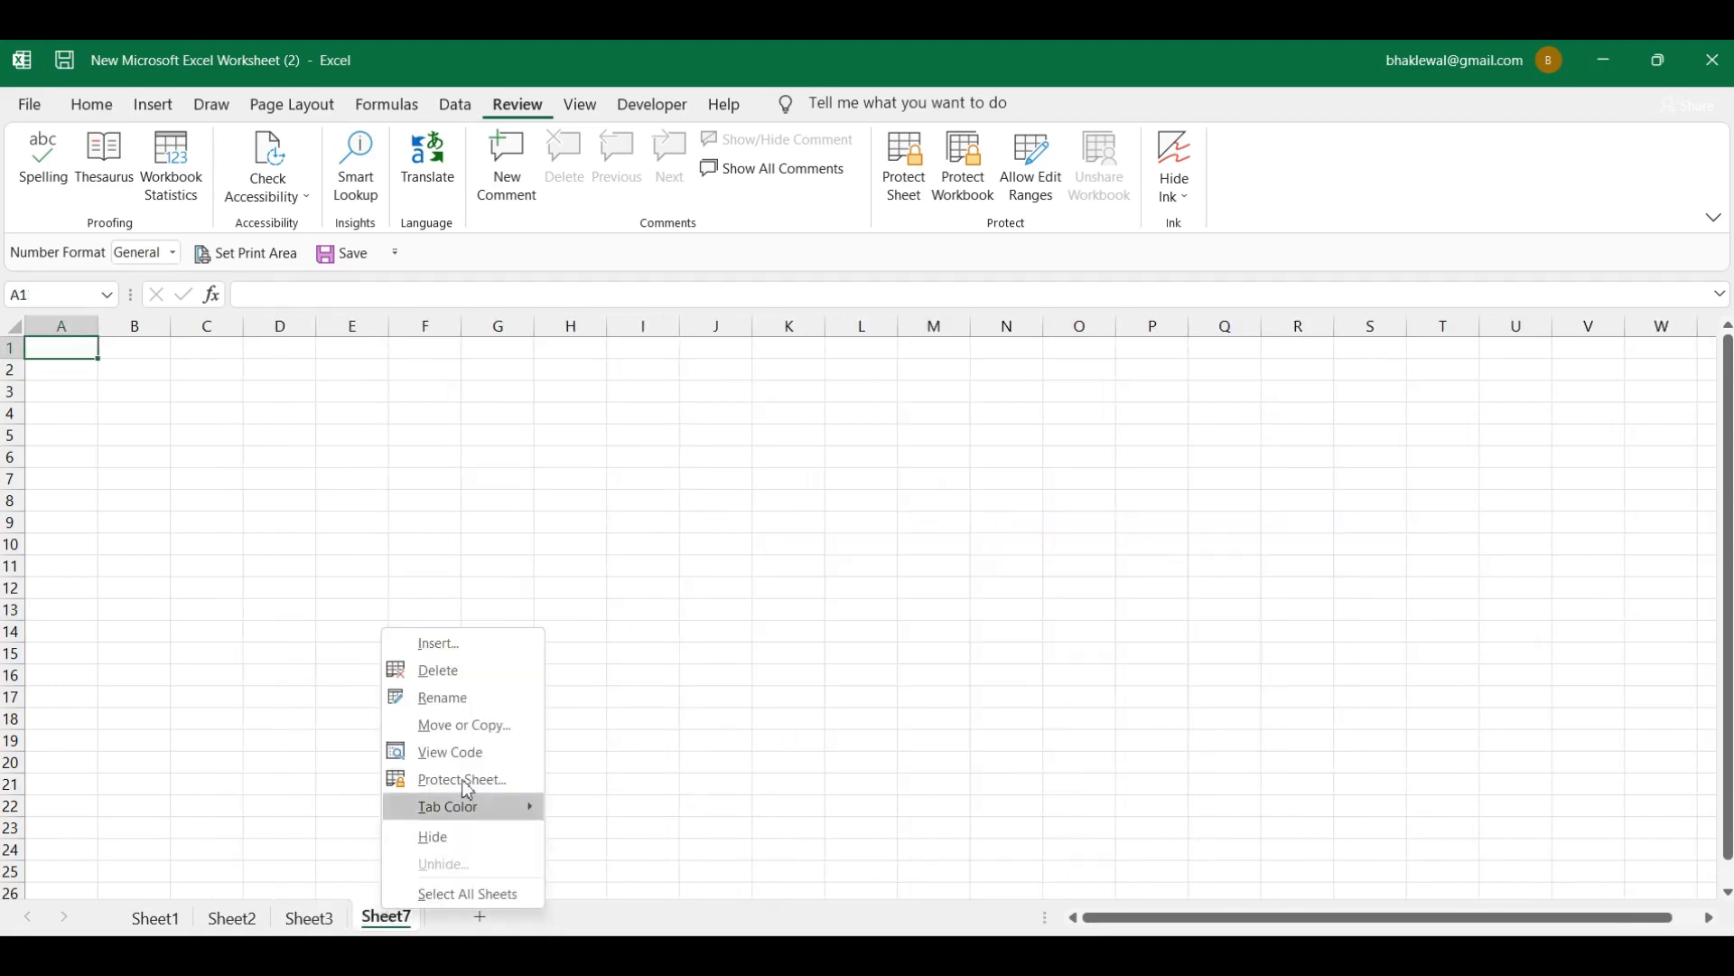
click(506, 672)
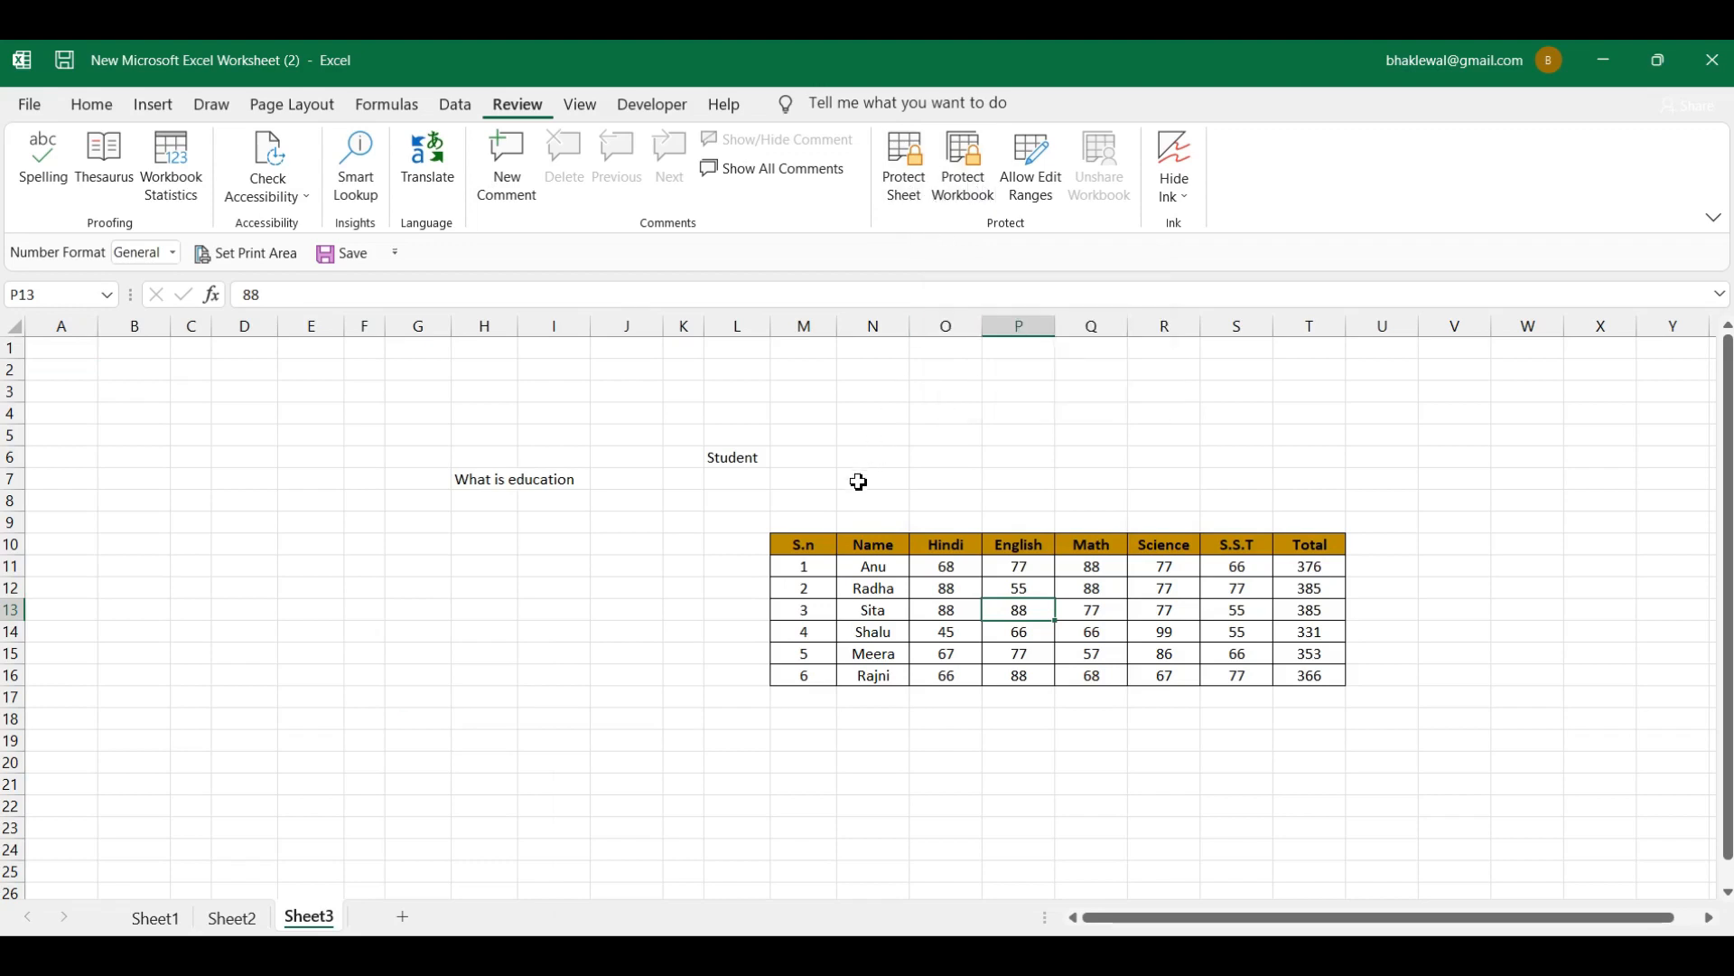
Step: Switch to Sheet3 to show the students' marks table
click(326, 912)
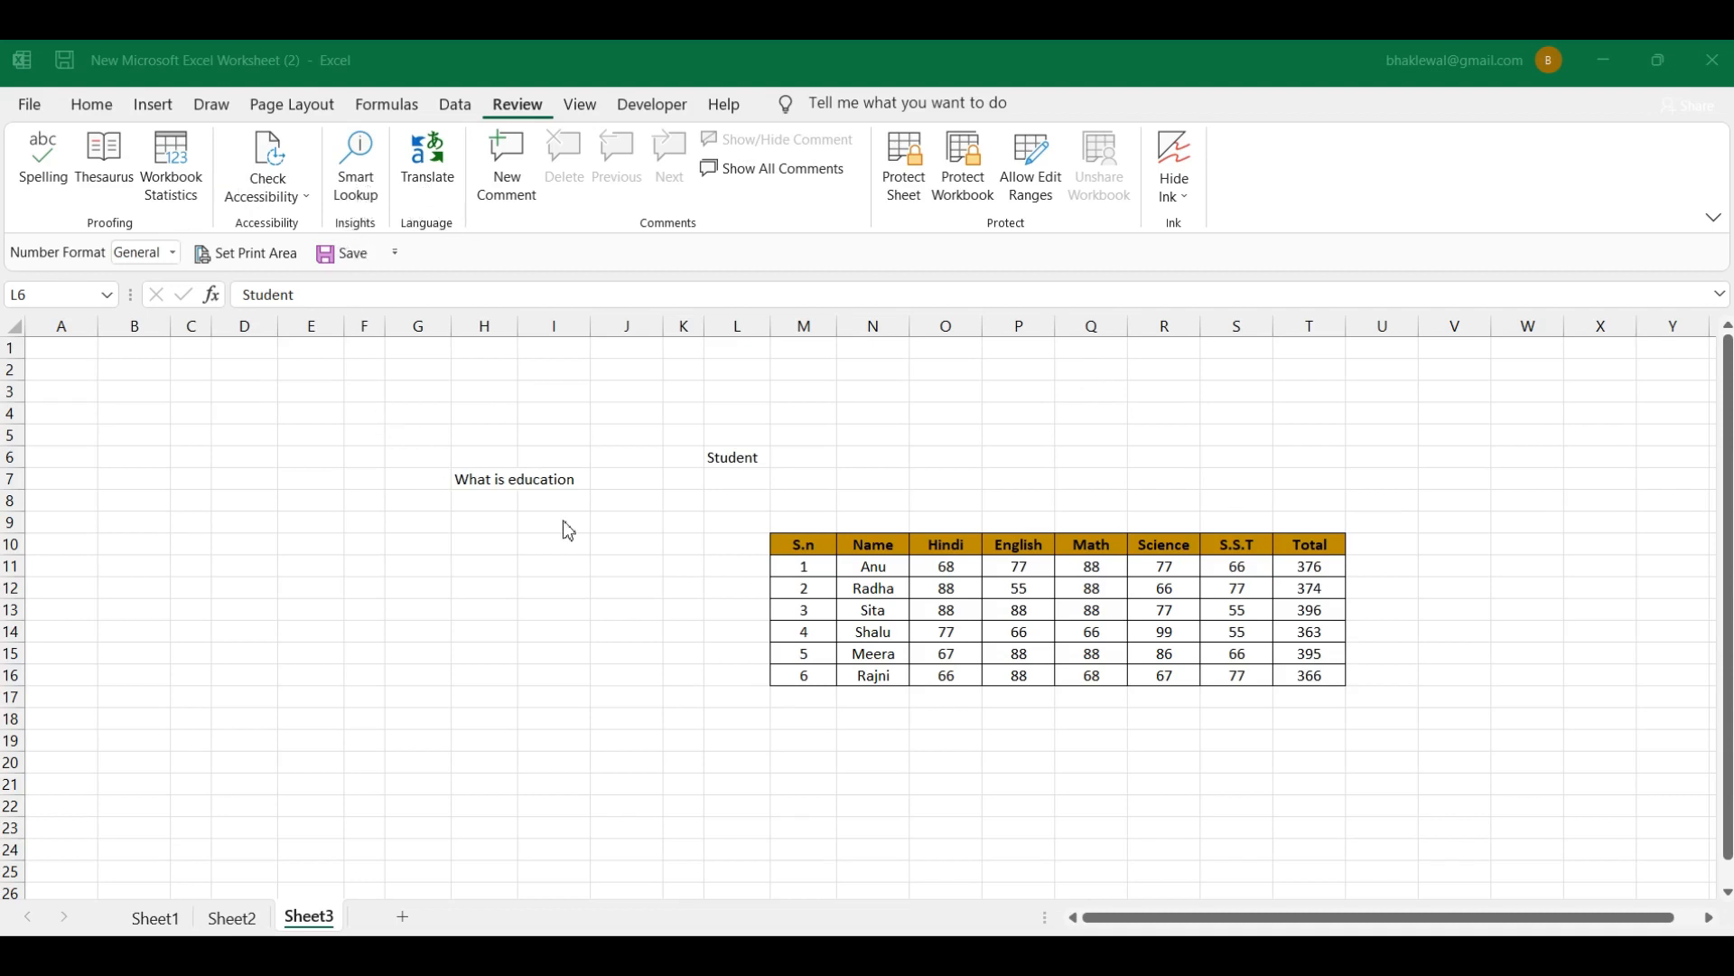
Step: Smart Lookup the word 'Student' from L6, then start typing 'Teacher' in J9
click(729, 461)
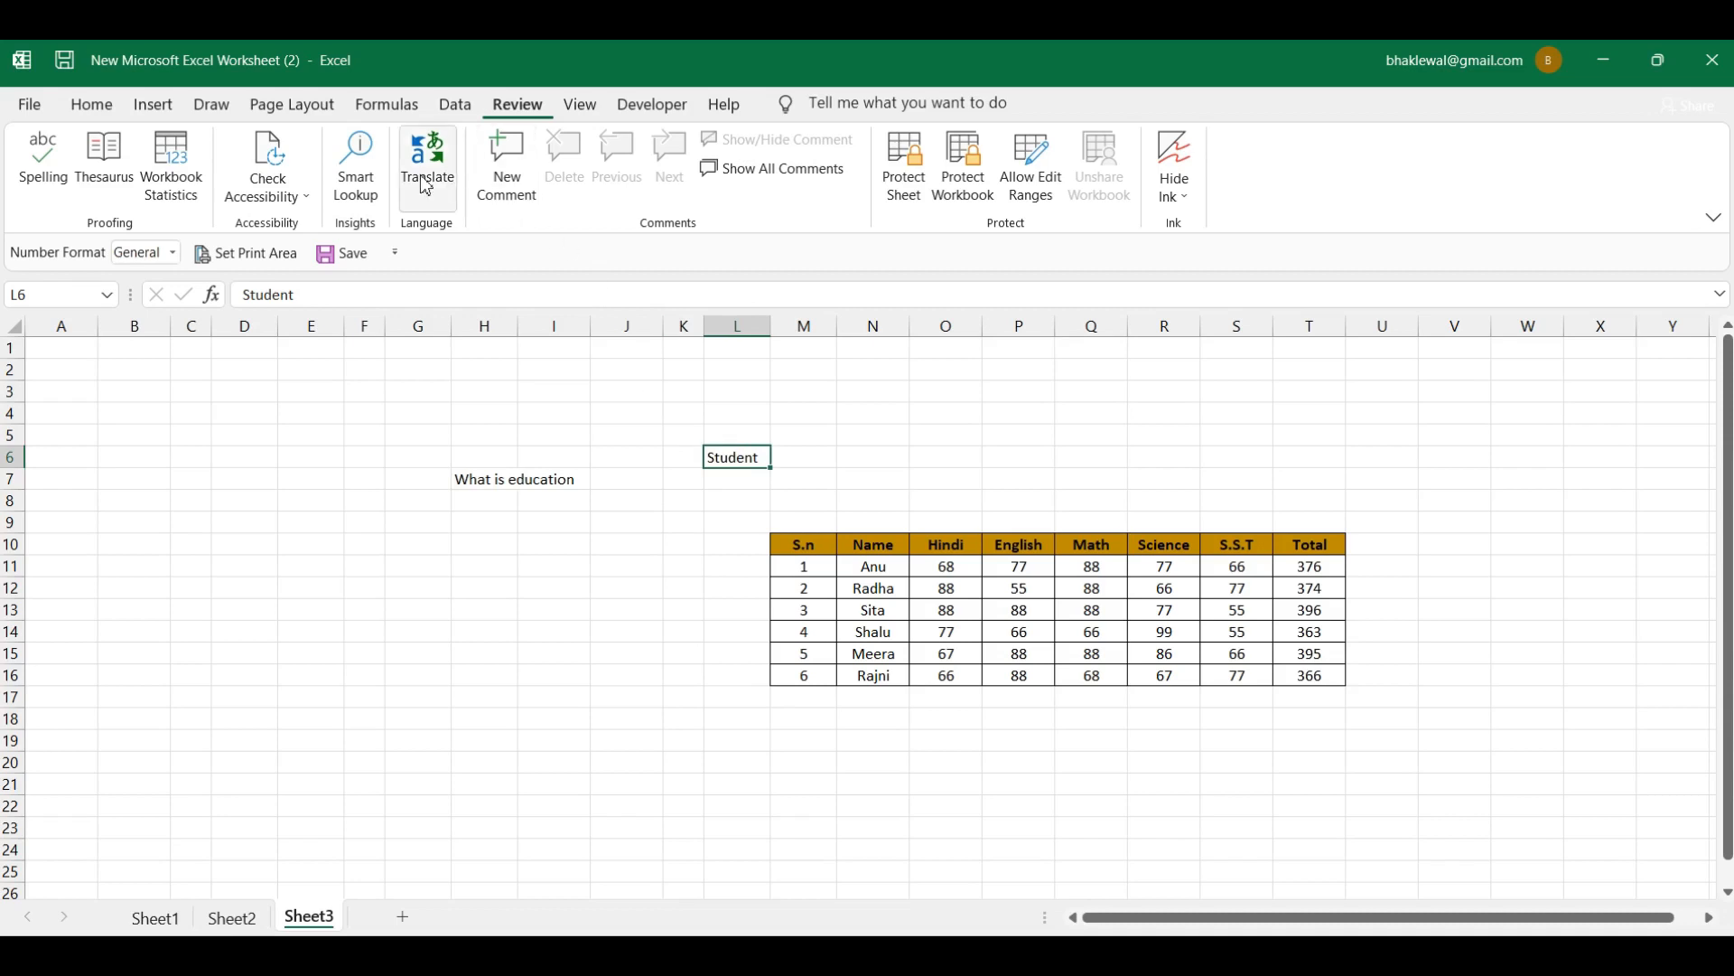
click(374, 195)
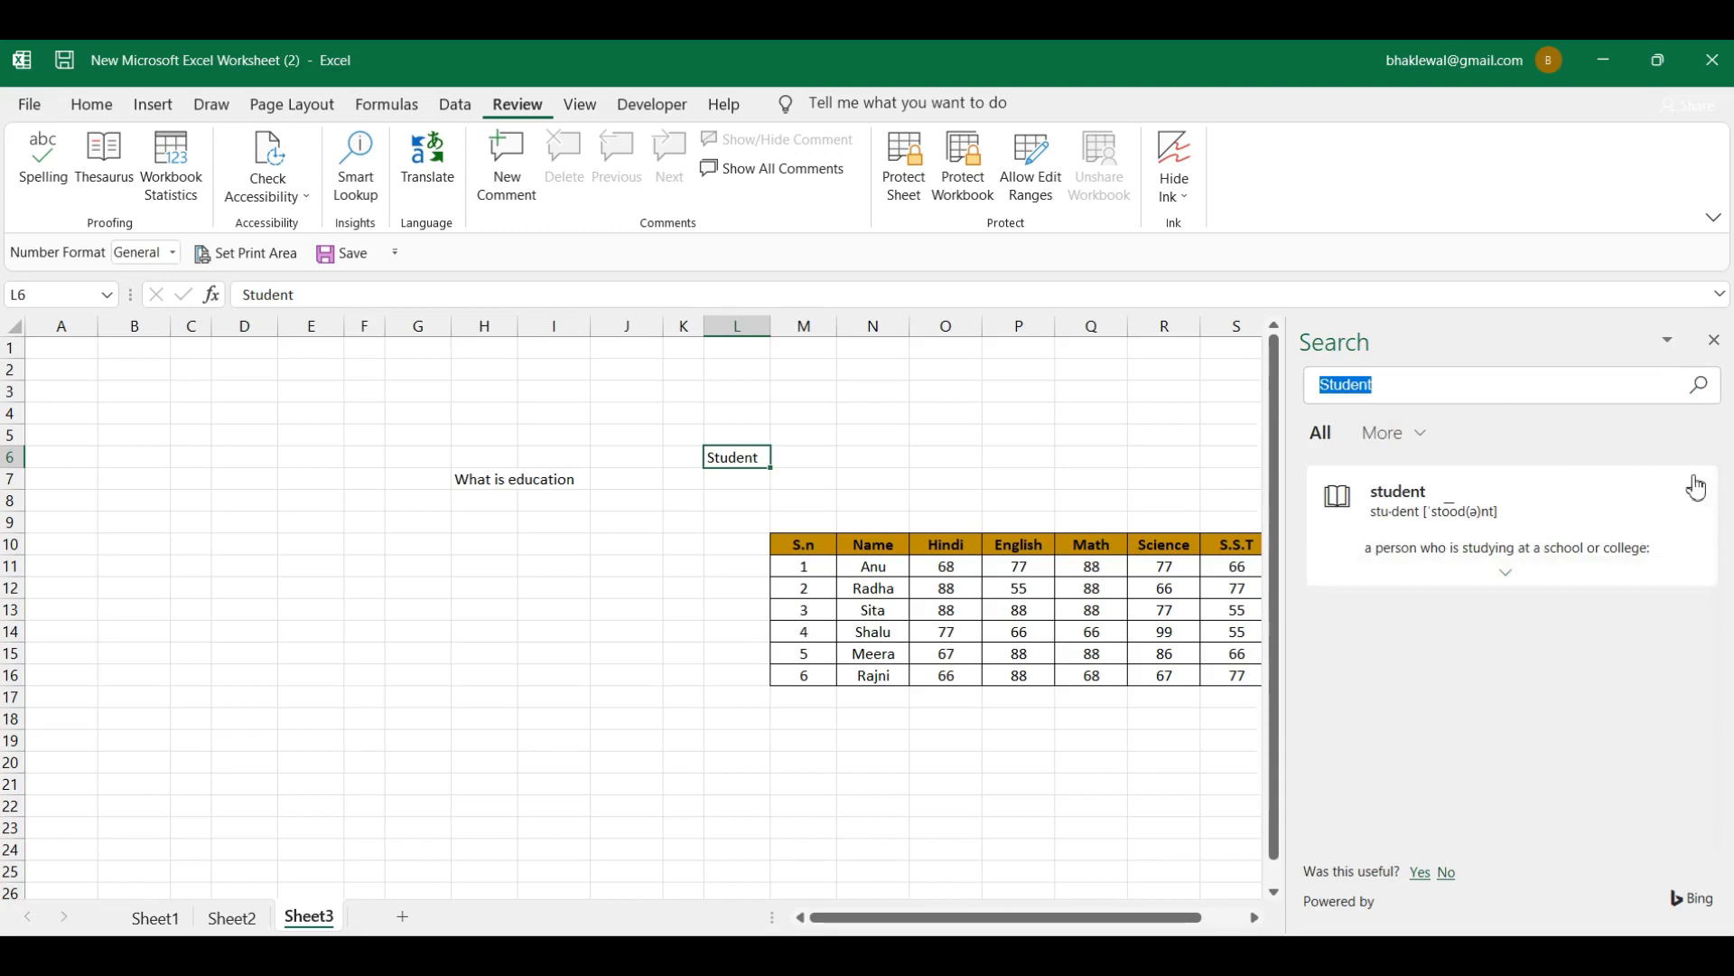
click(658, 522)
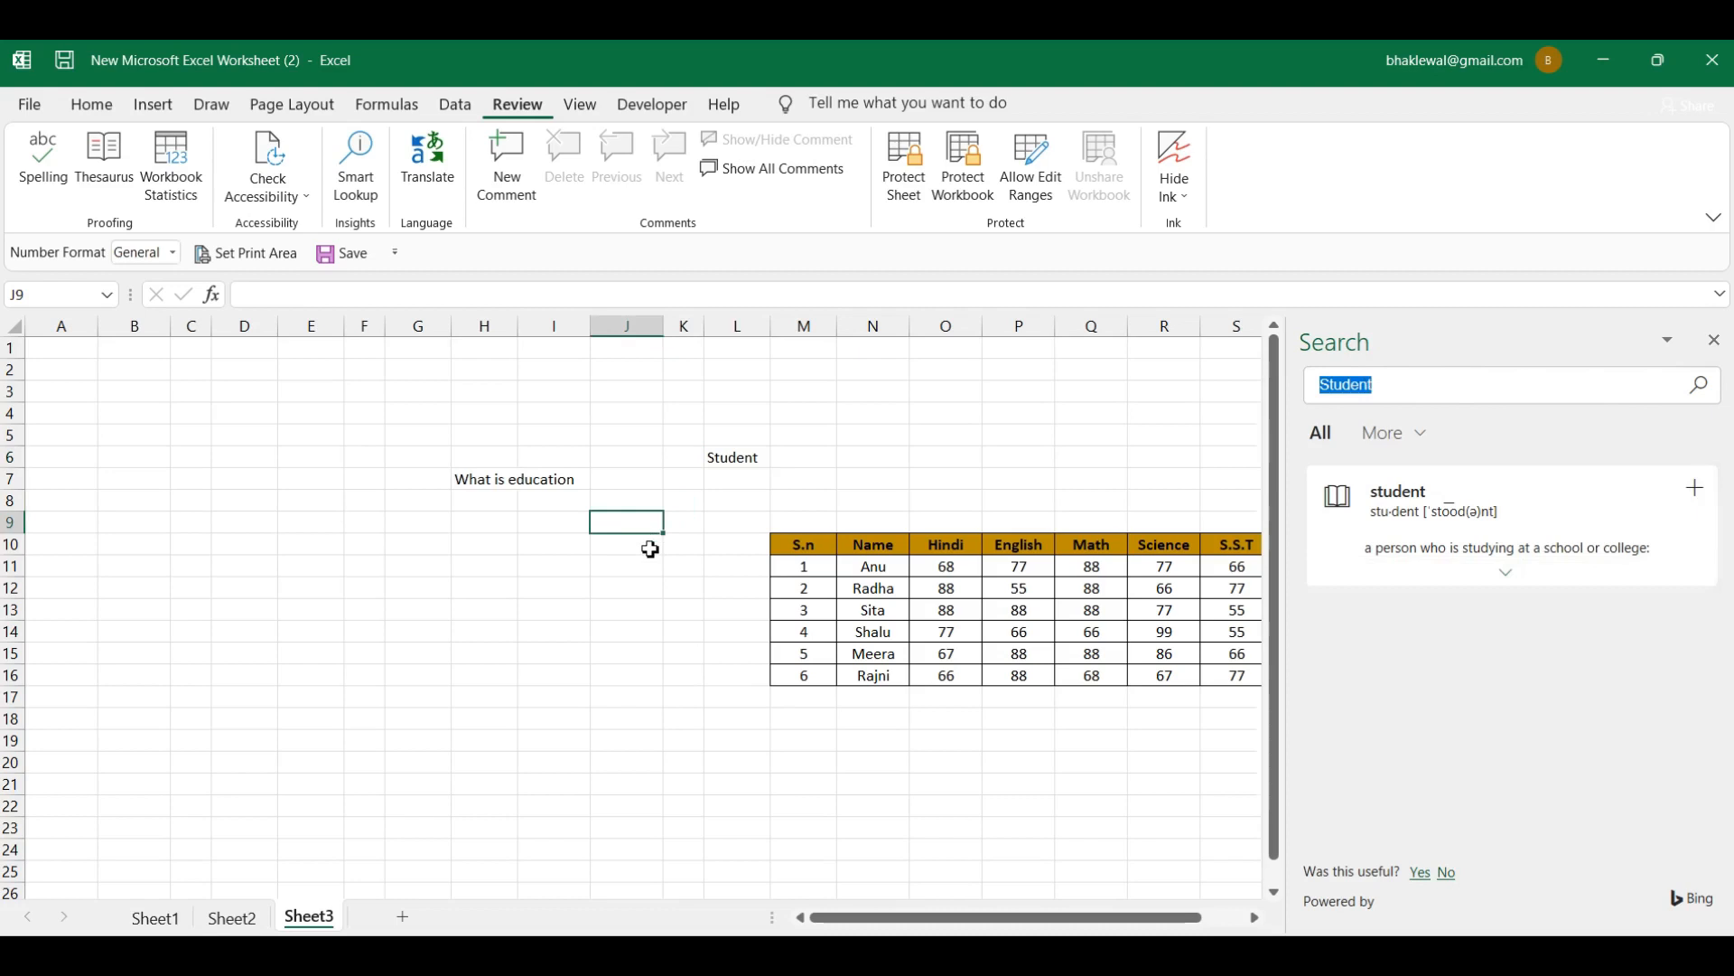
text(Teacher)
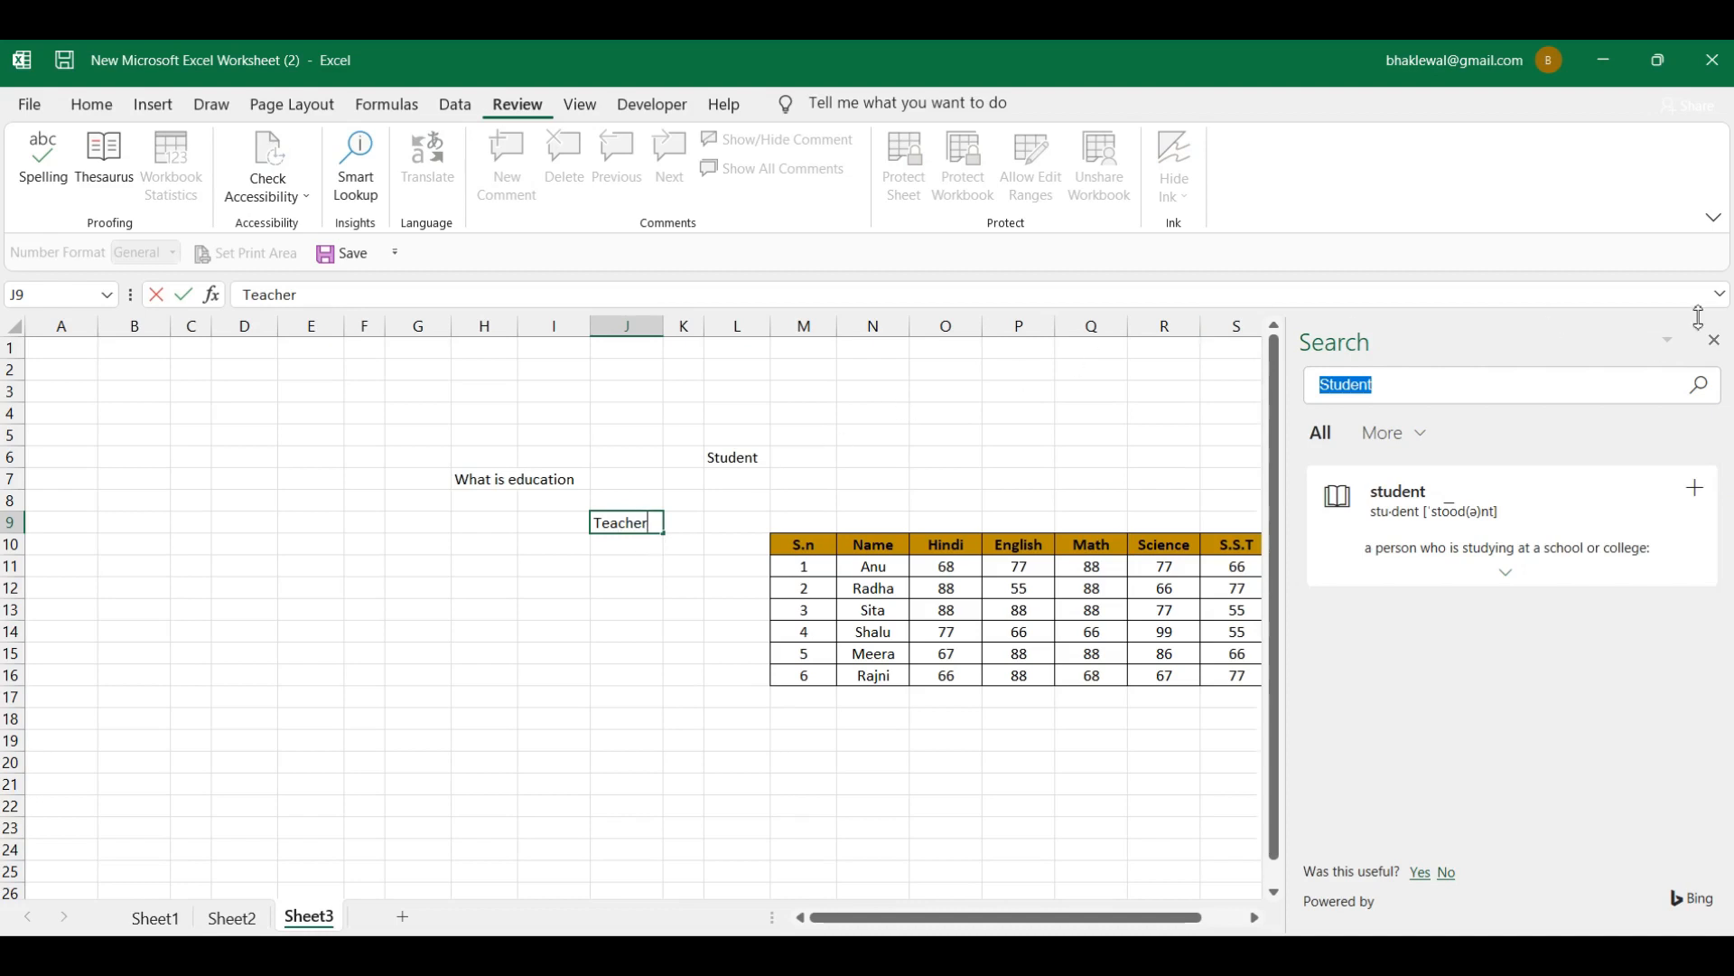
Step: Enter 'Teacher' in J9, replace the Student results with a Teacher Smart Lookup, then close the pane
click(668, 546)
click(627, 515)
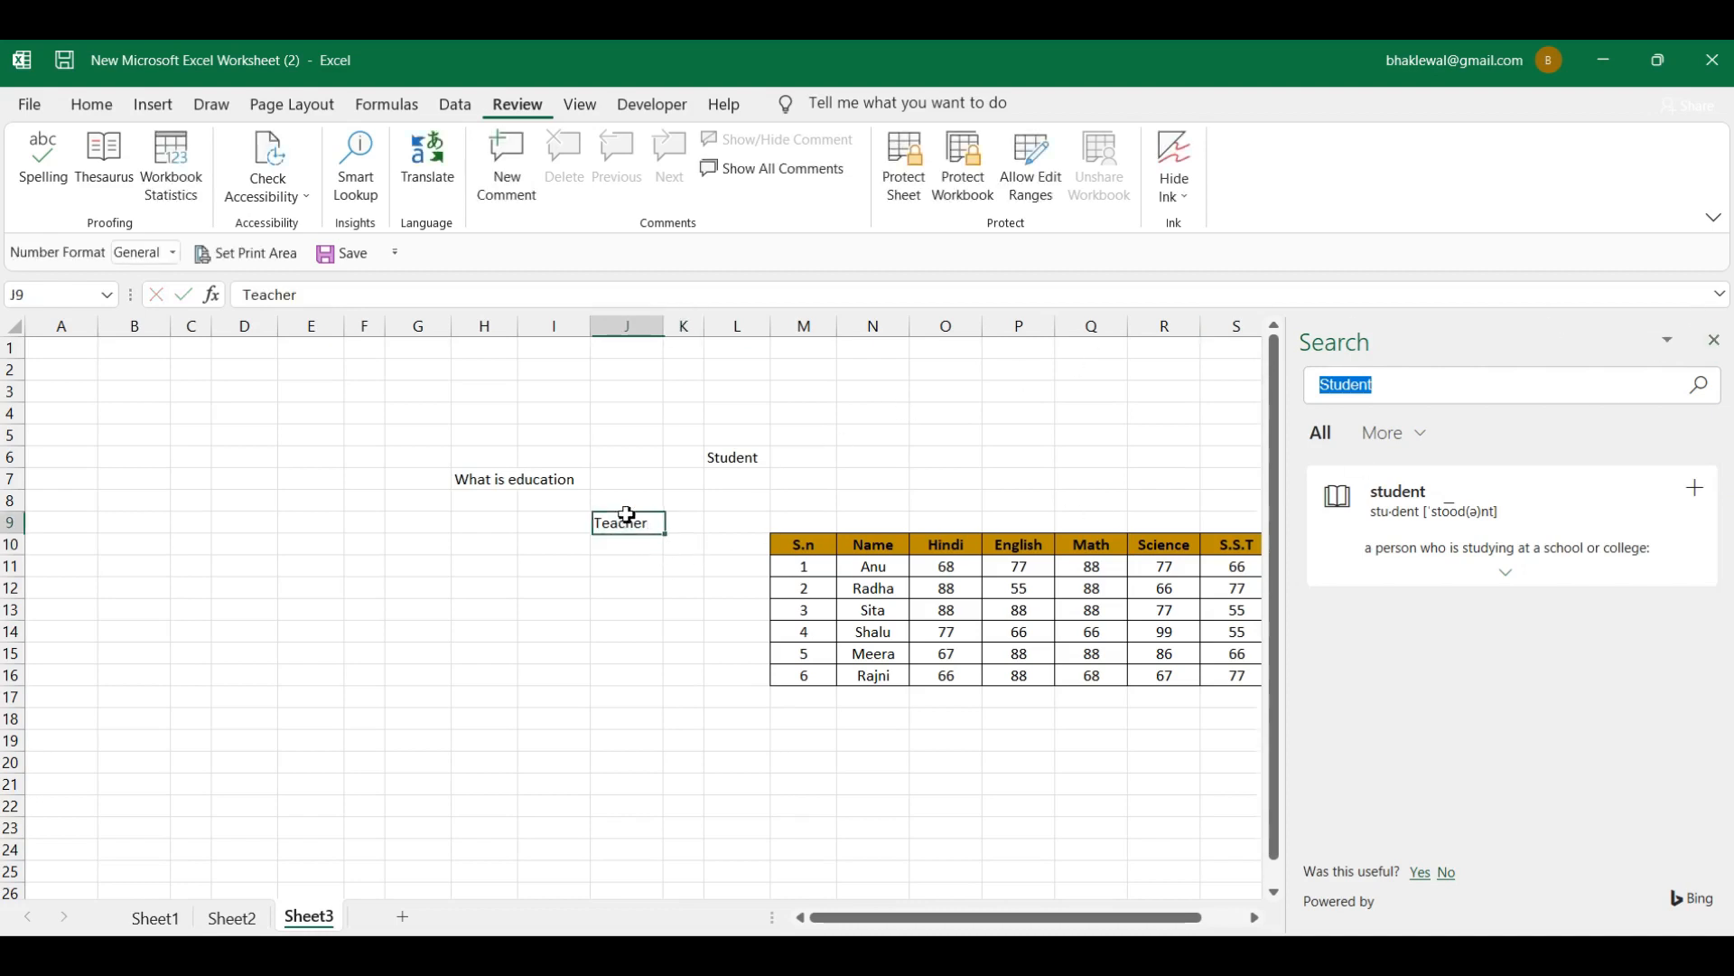
click(1716, 348)
click(359, 165)
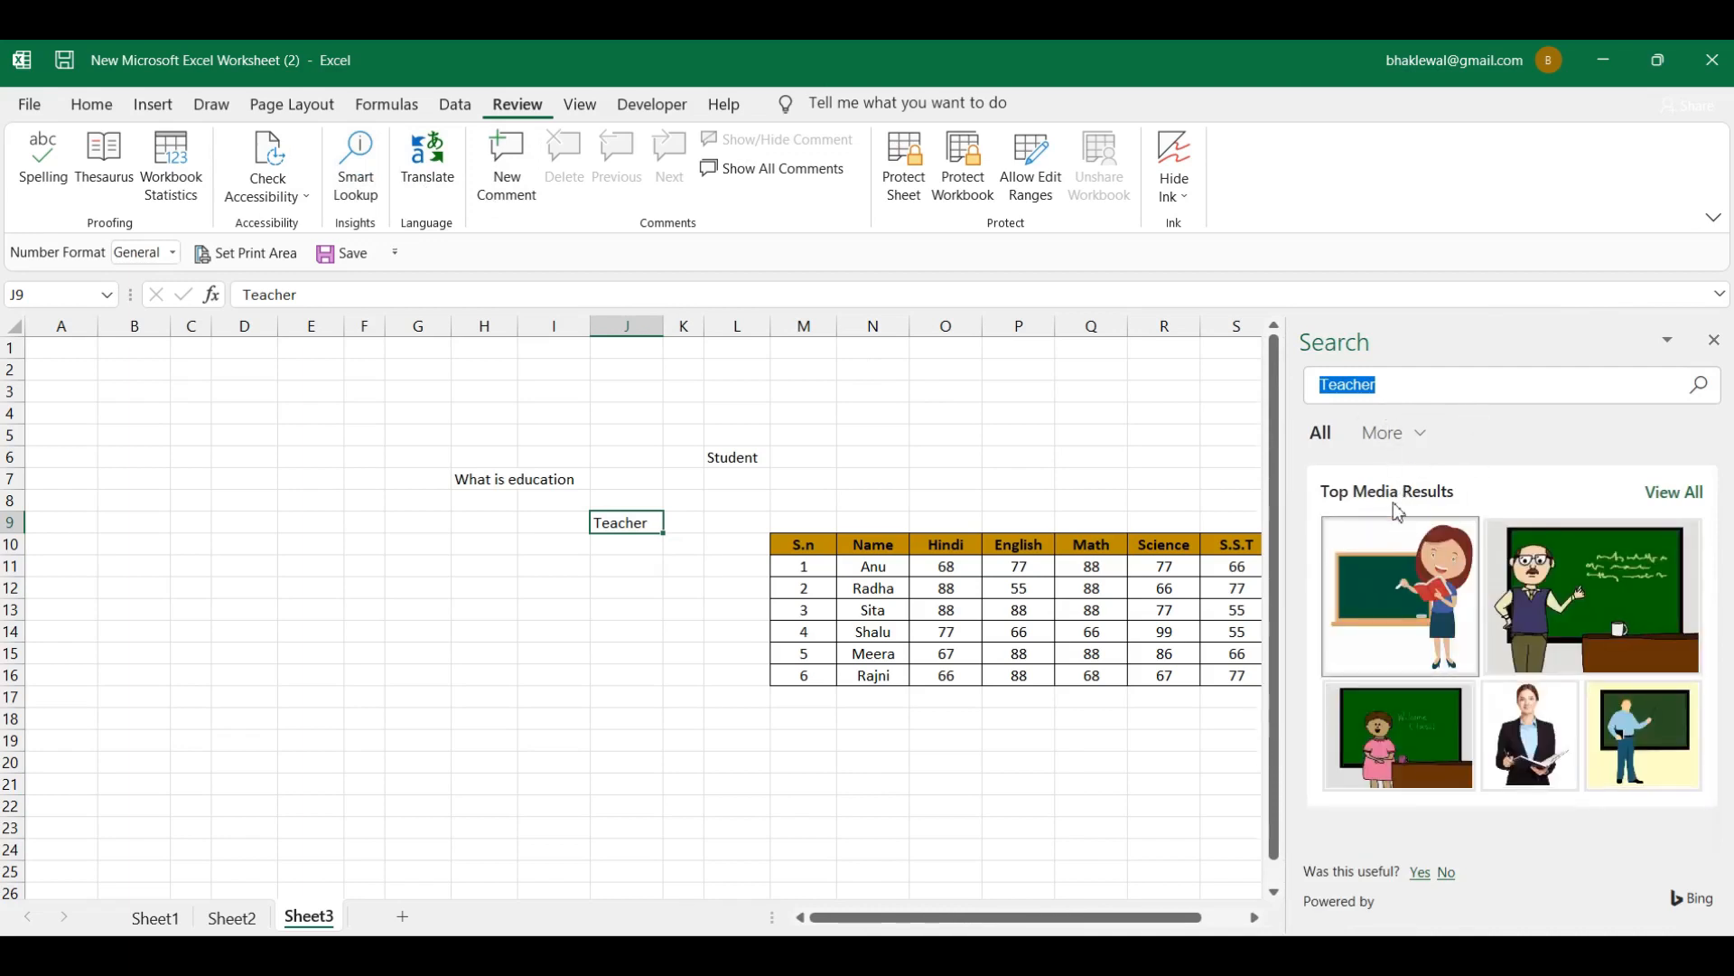
click(1387, 387)
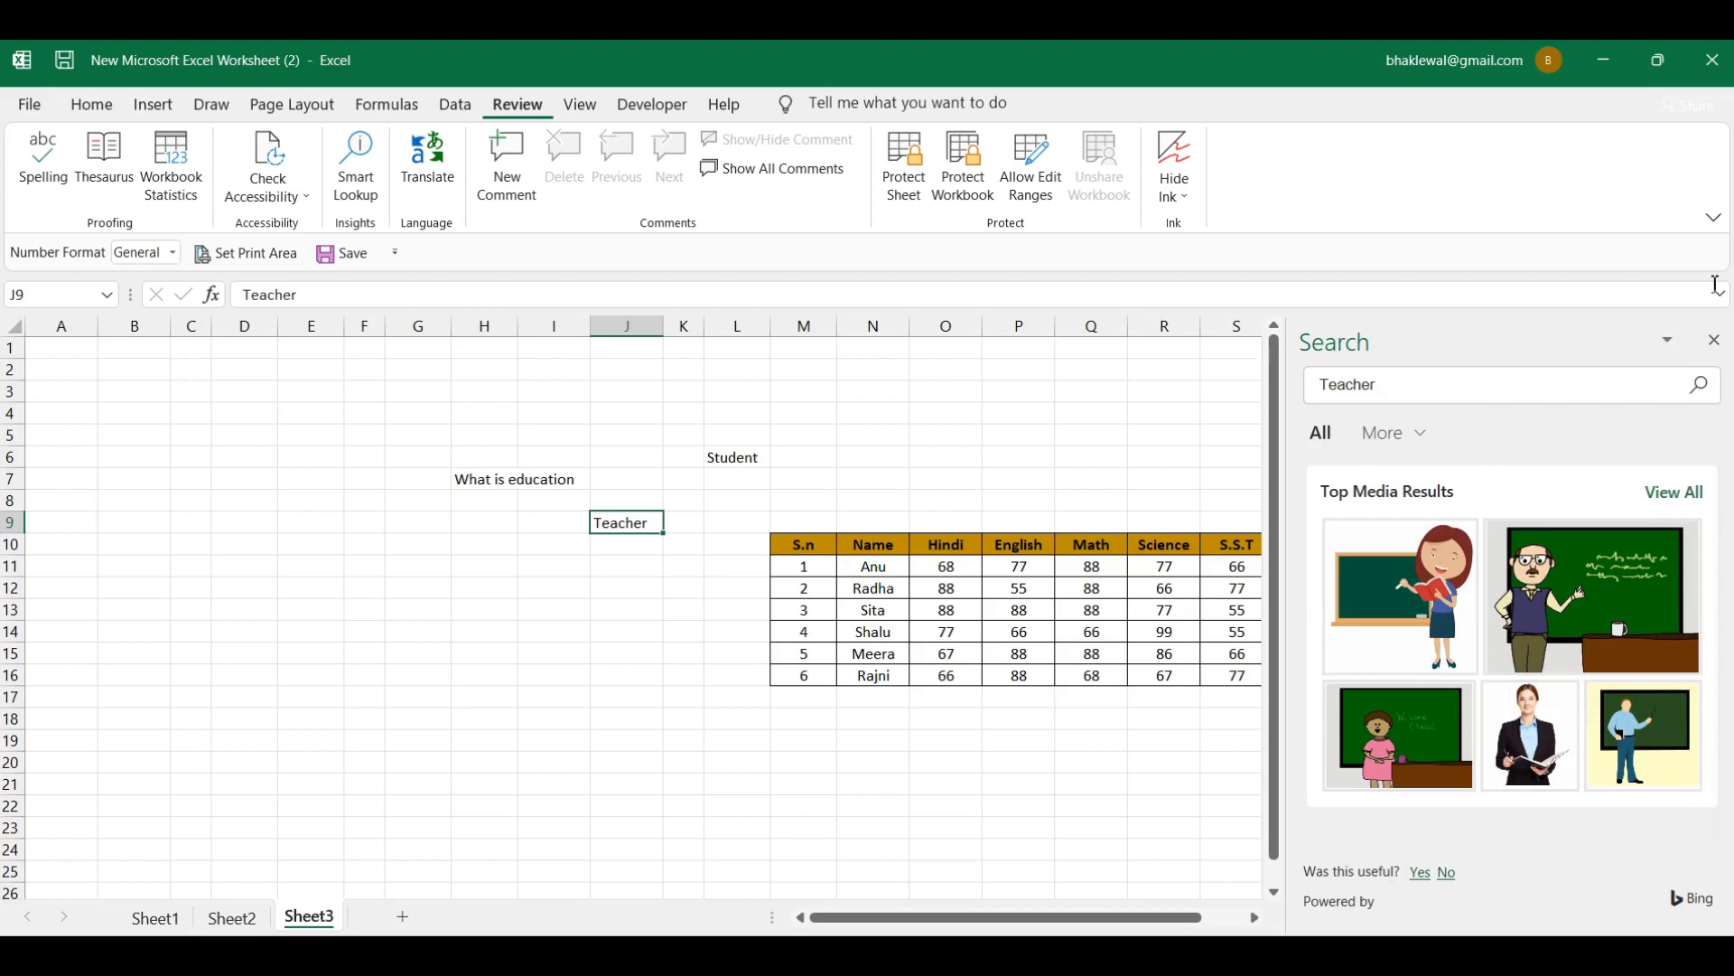
click(1713, 340)
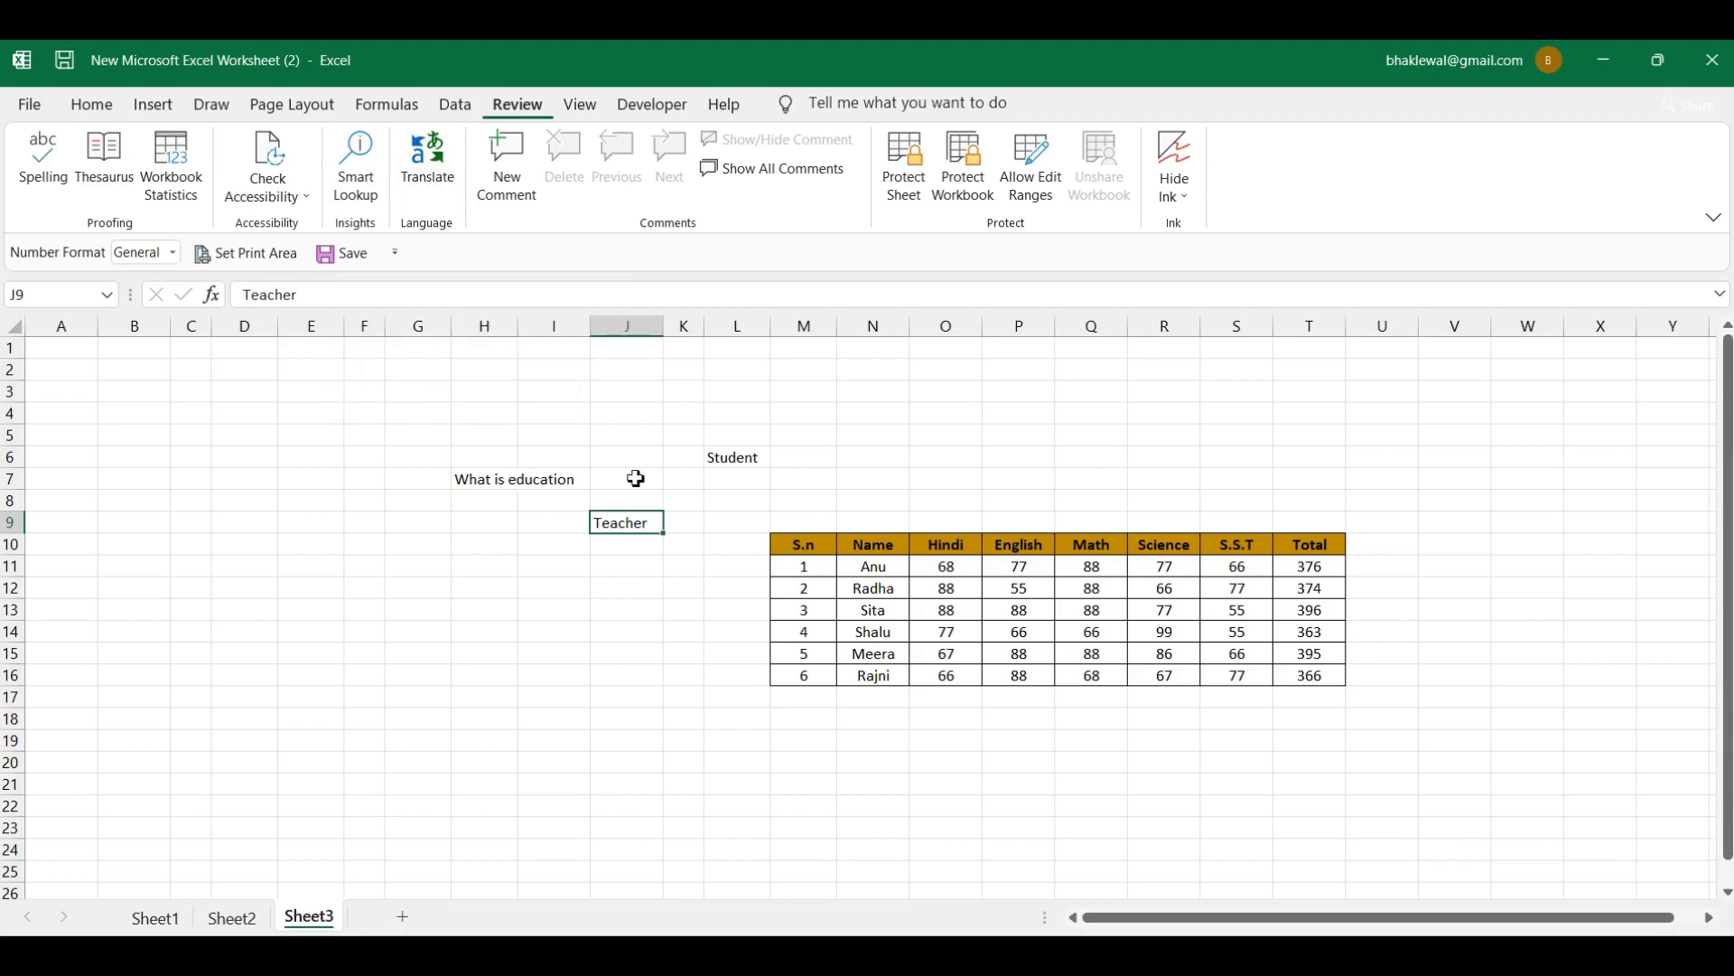
click(556, 485)
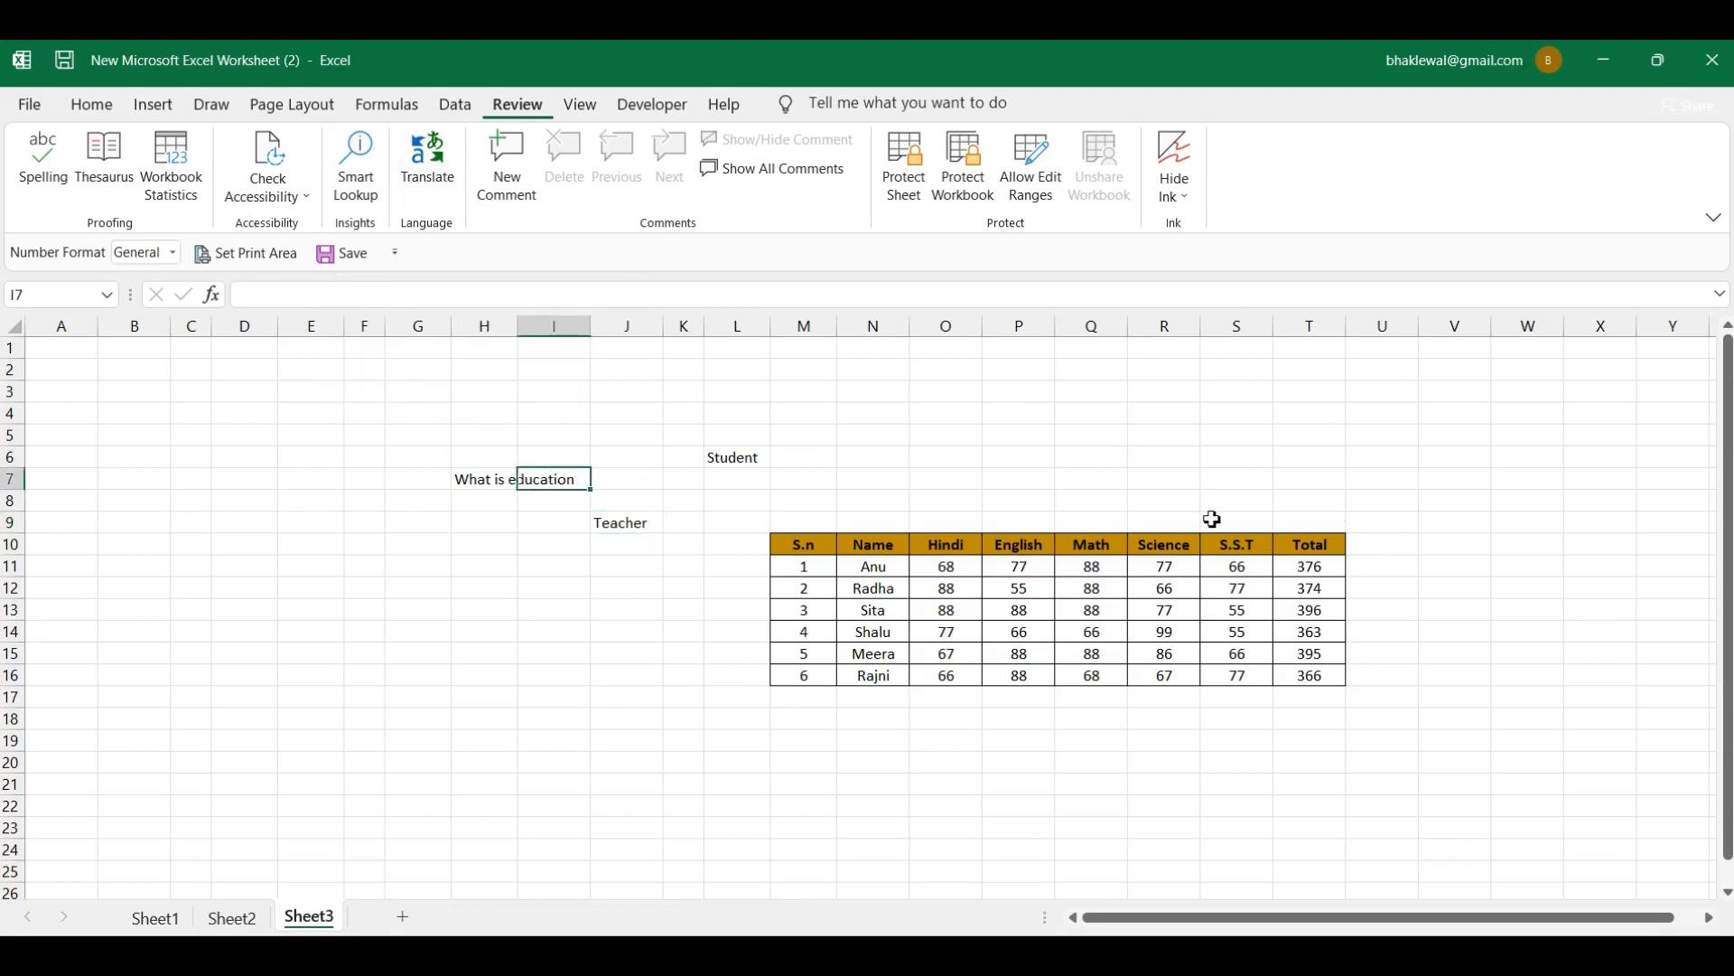